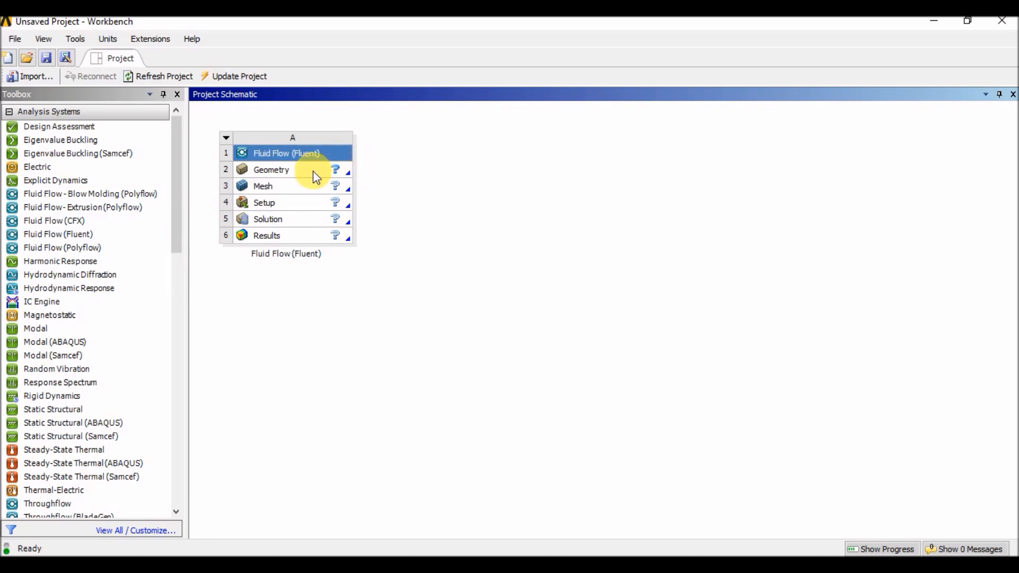
# Open the geometry of the Fluid Flow (Fluent) system in DesignModeler.
pyautogui.doubleClick(317, 176)
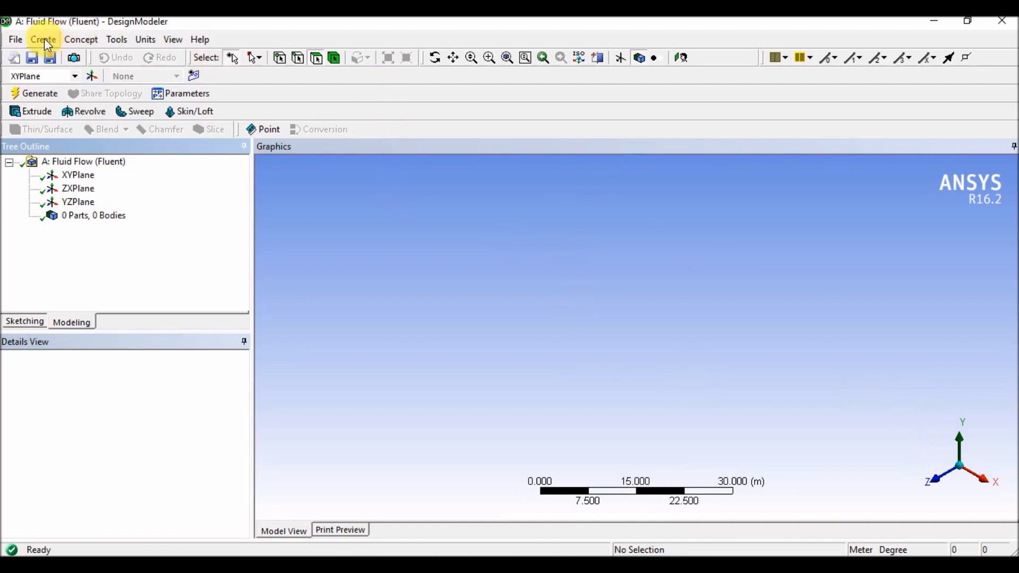
pyautogui.click(26, 41)
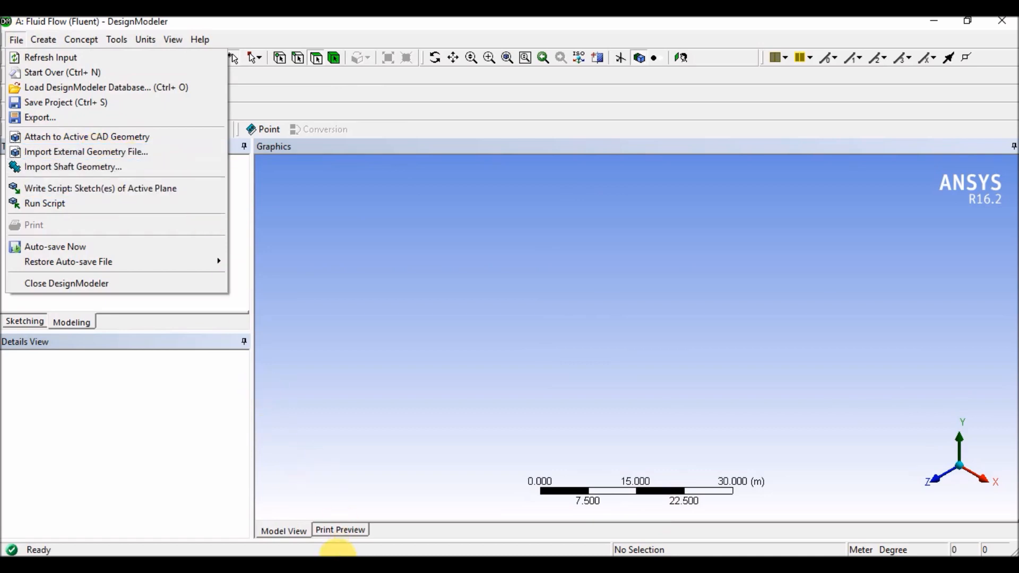
# Switch to File Explorer, open the Project_7 folder inside My_Youtube_Channel, and copy its path.
pyautogui.click(337, 556)
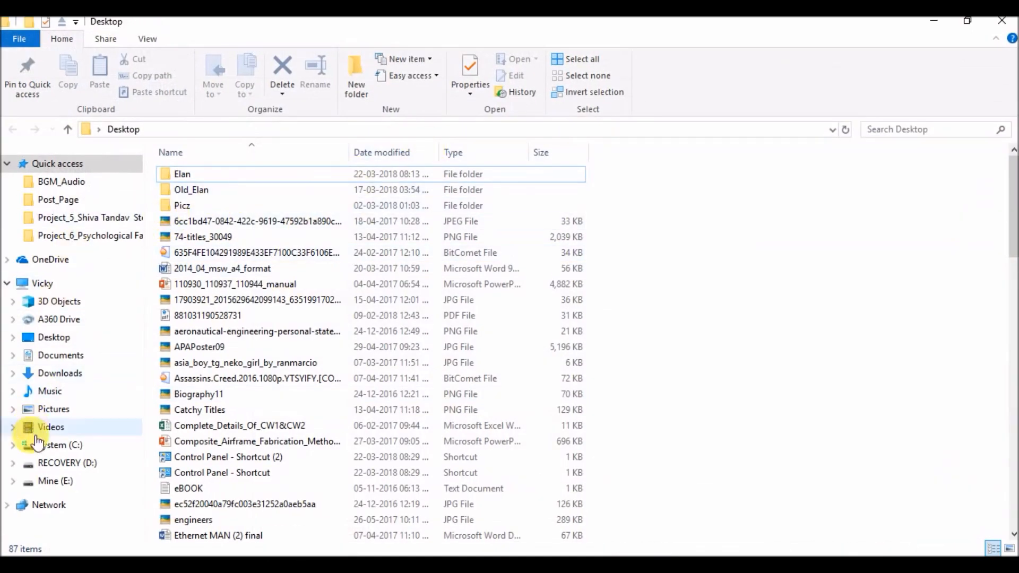
pyautogui.click(113, 235)
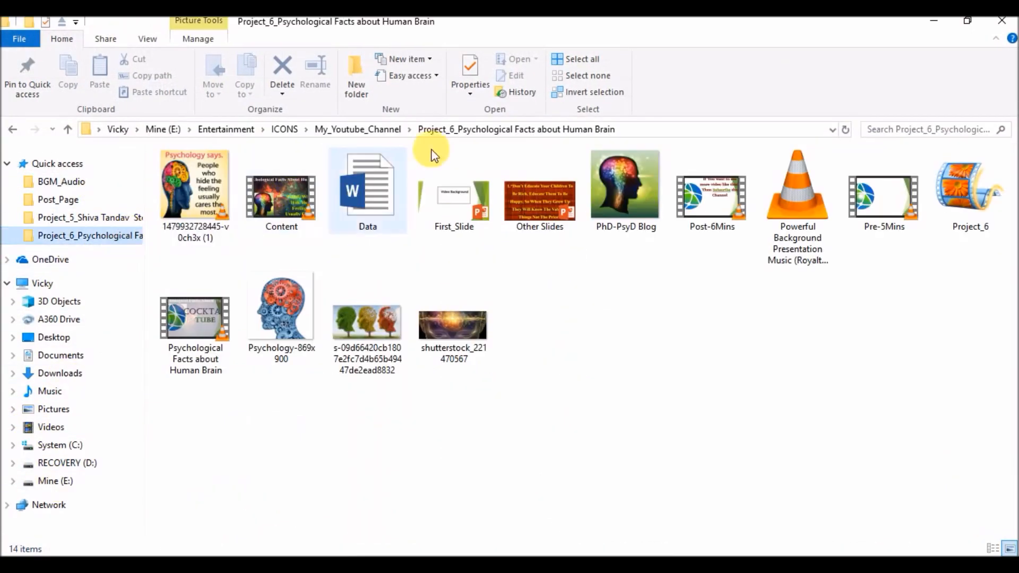
pyautogui.click(396, 129)
pyautogui.doubleClick(799, 180)
pyautogui.click(532, 131)
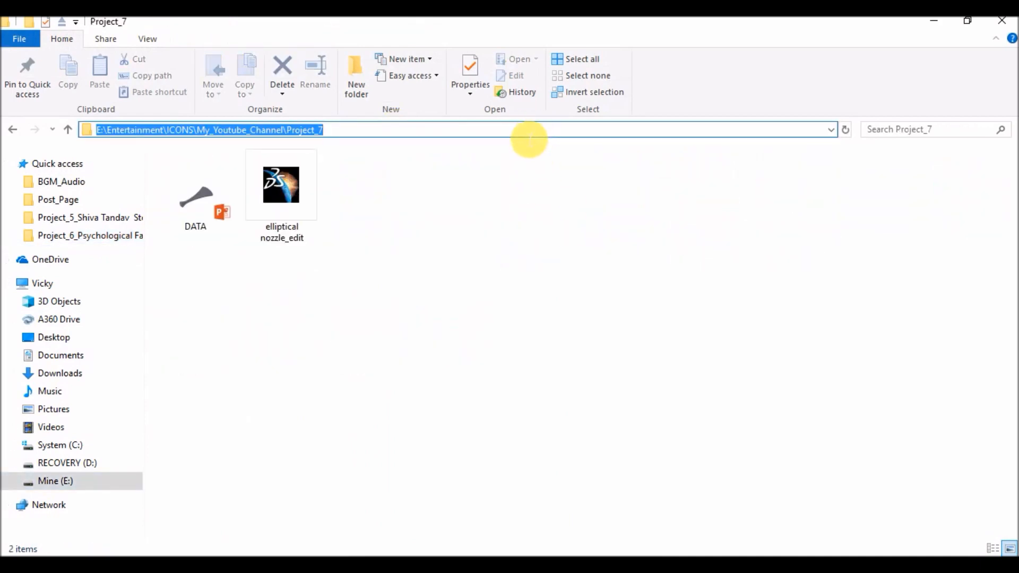
pyautogui.click(533, 251)
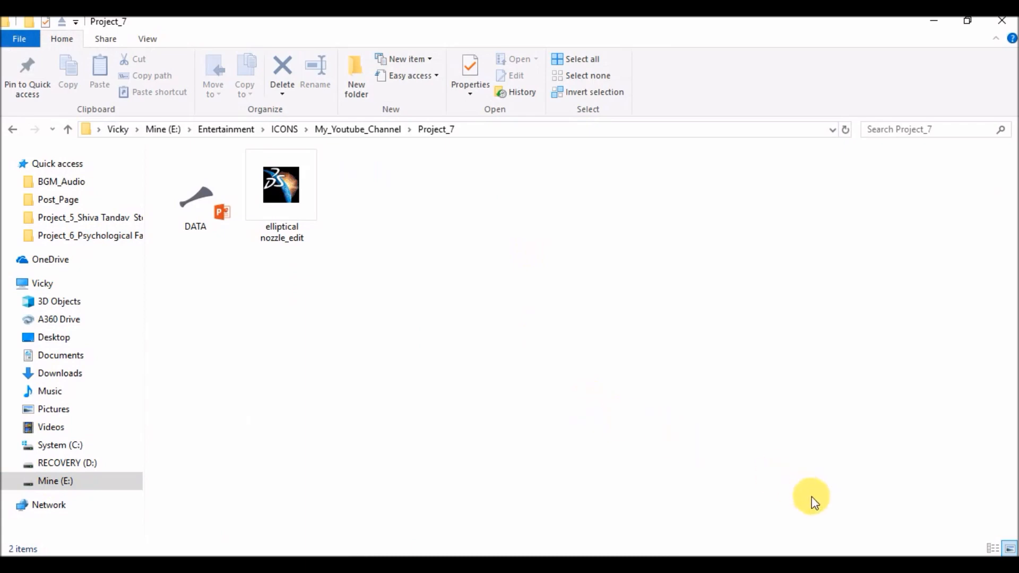
# Back in DesignModeler, import the external geometry file elliptical nozzle_edit from the Project_7 folder and generate the import.
pyautogui.click(806, 562)
pyautogui.click(14, 48)
pyautogui.click(107, 154)
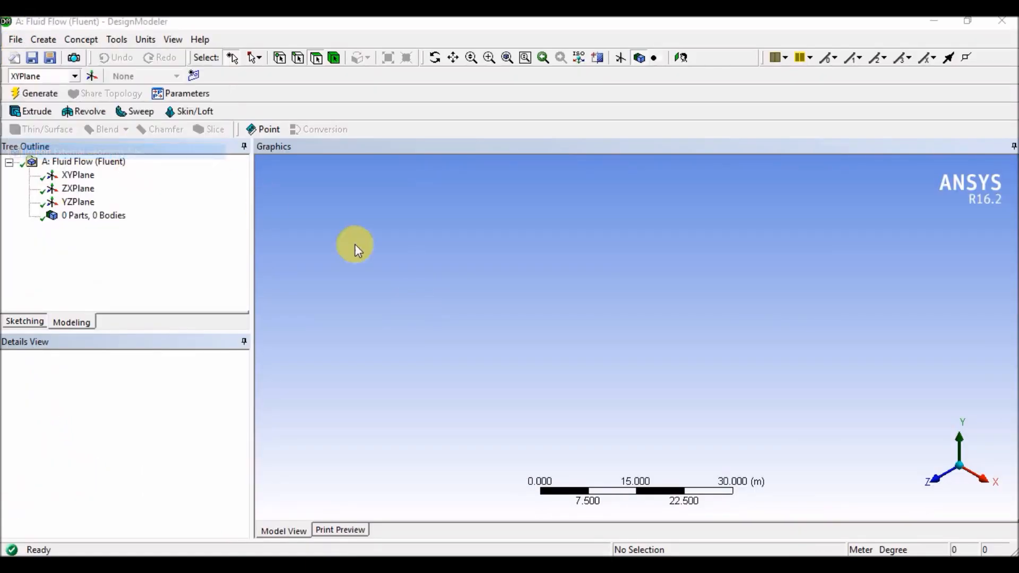
pyautogui.hotkey('ctrl', 'v')
pyautogui.press('Return')
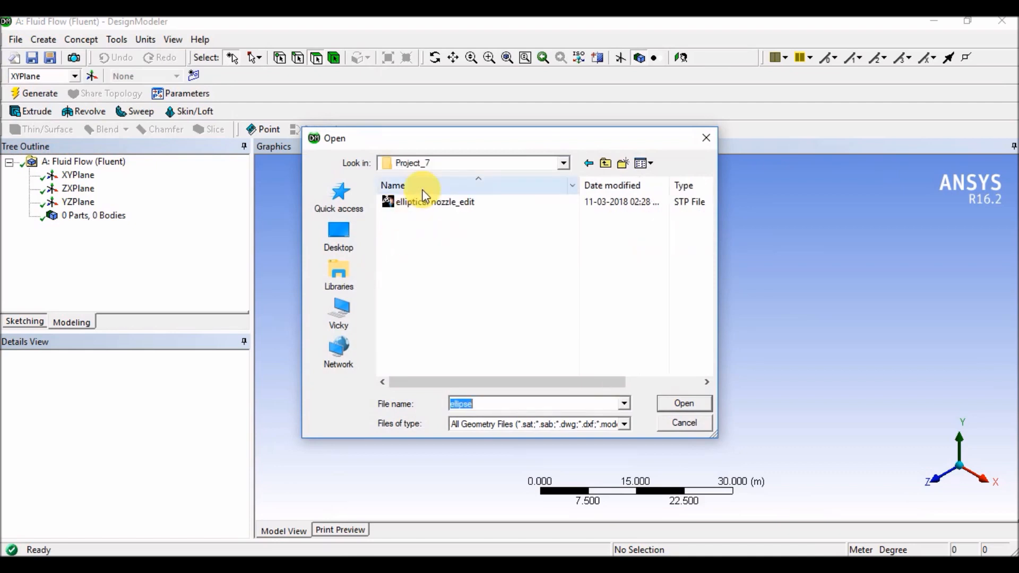
pyautogui.click(453, 207)
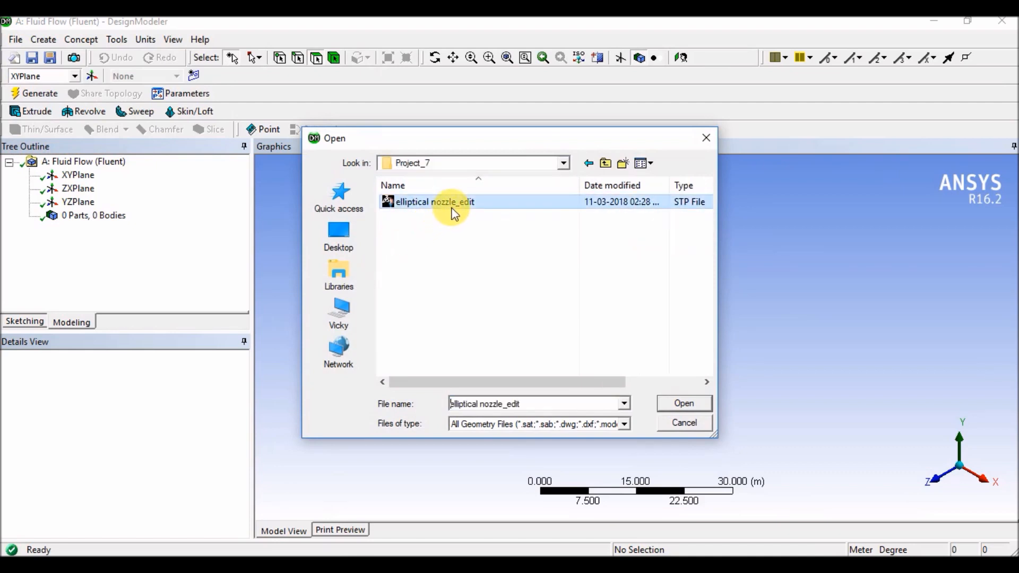
pyautogui.click(685, 404)
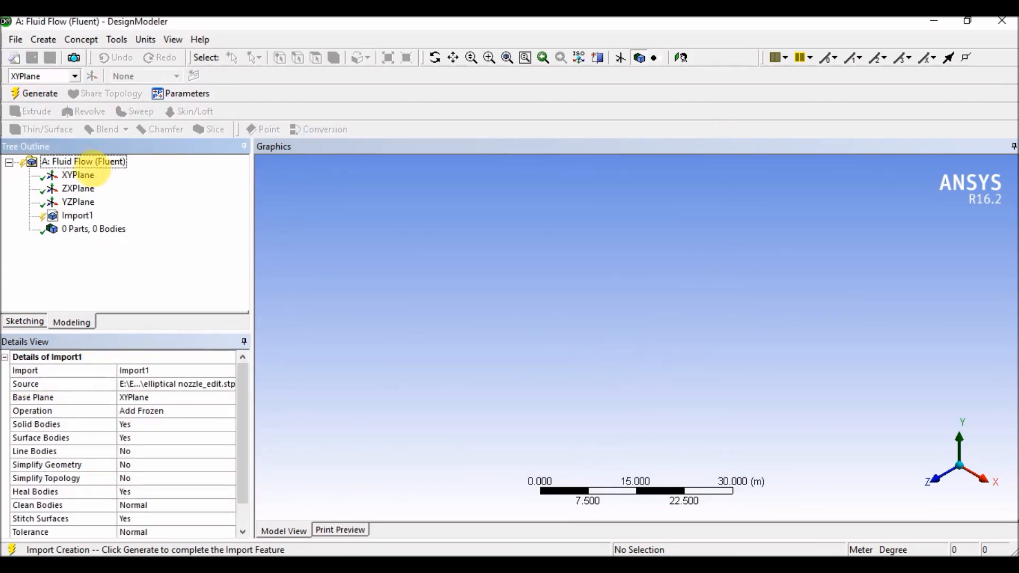
pyautogui.rightClick(83, 217)
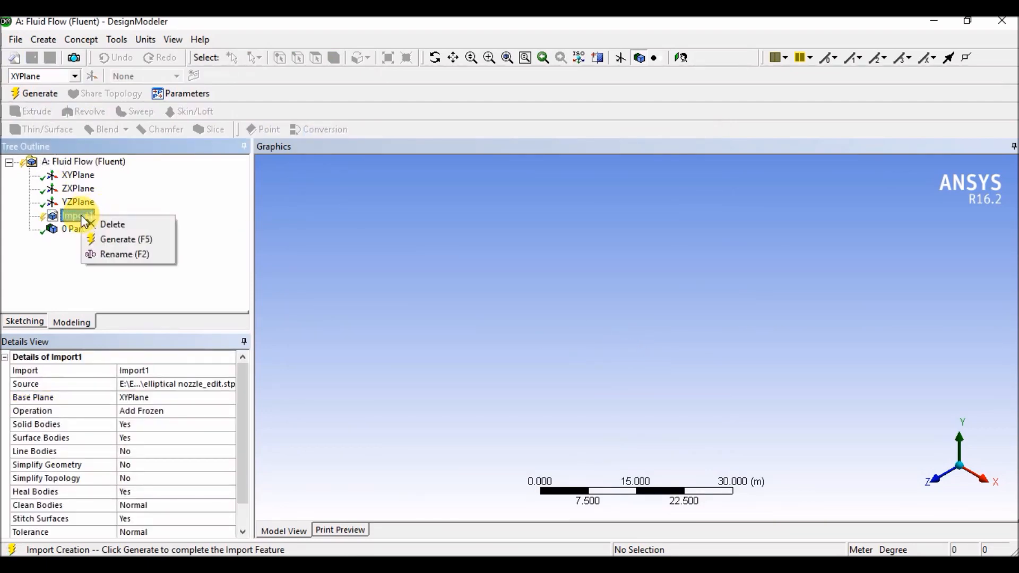
pyautogui.click(121, 240)
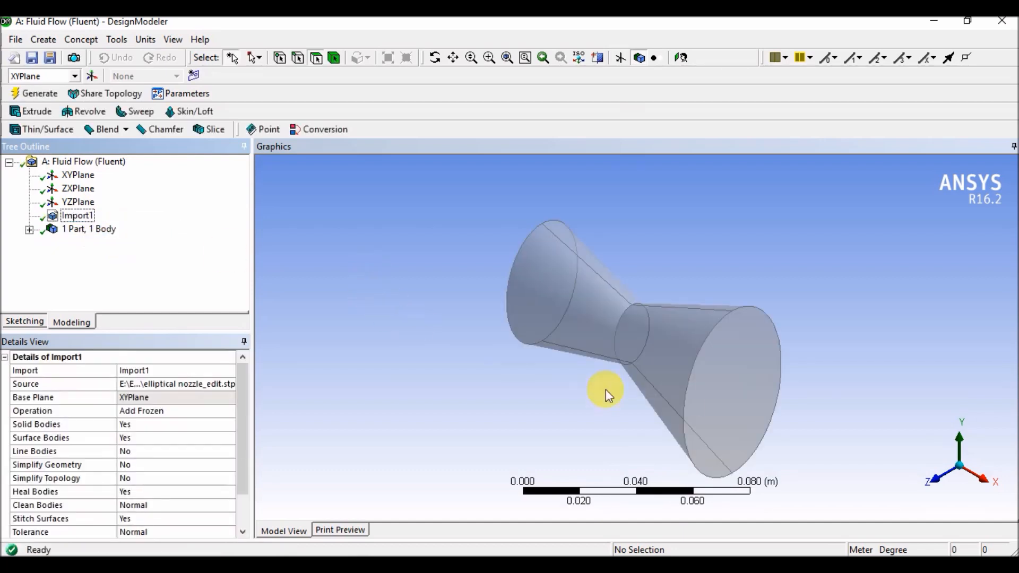
# Examine the imported nozzle from several angles and check which bodies the model contains.
pyautogui.moveTo(806, 350); pyautogui.dragTo(525, 310, button='middle')
pyautogui.scroll(1, 594, 316)
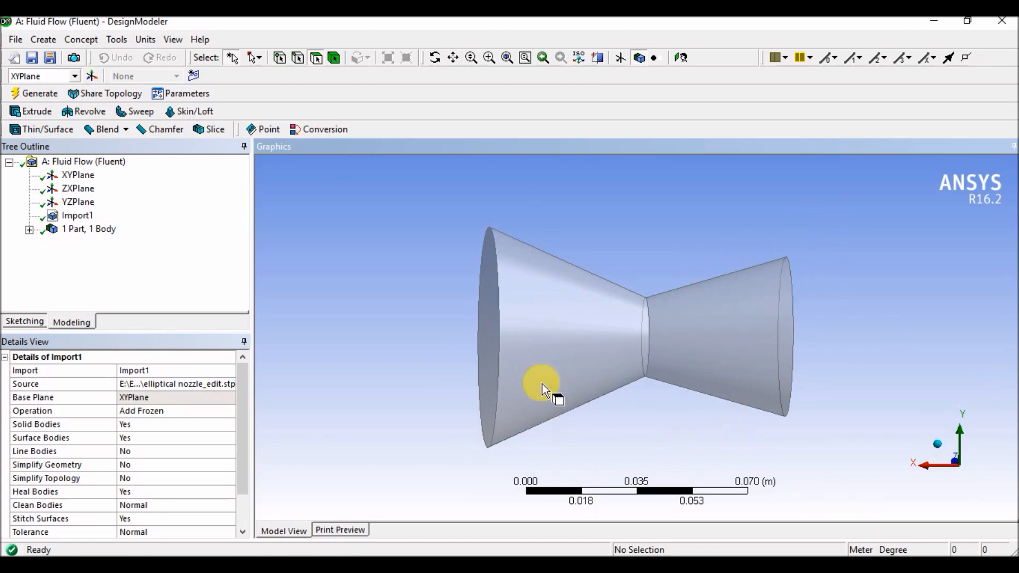
pyautogui.scroll(2, 536, 377)
pyautogui.scroll(-1, 302, 288)
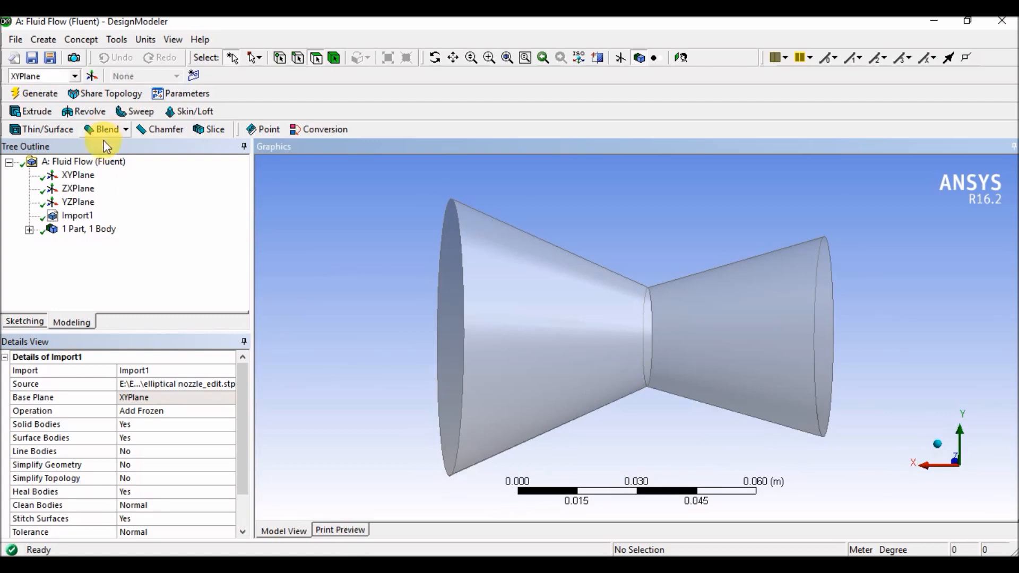
pyautogui.moveTo(425, 330); pyautogui.dragTo(494, 297, button='middle')
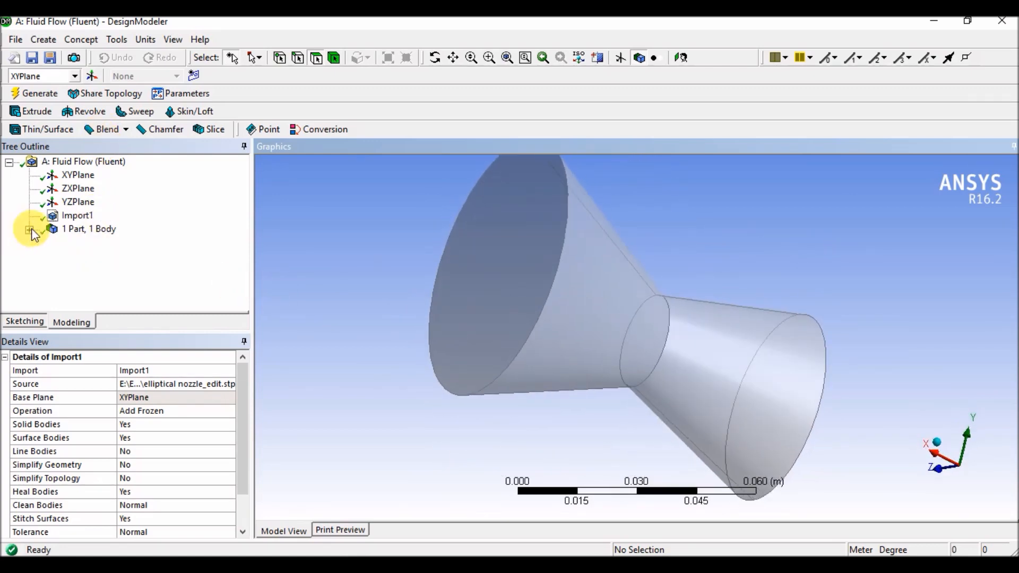
pyautogui.click(29, 229)
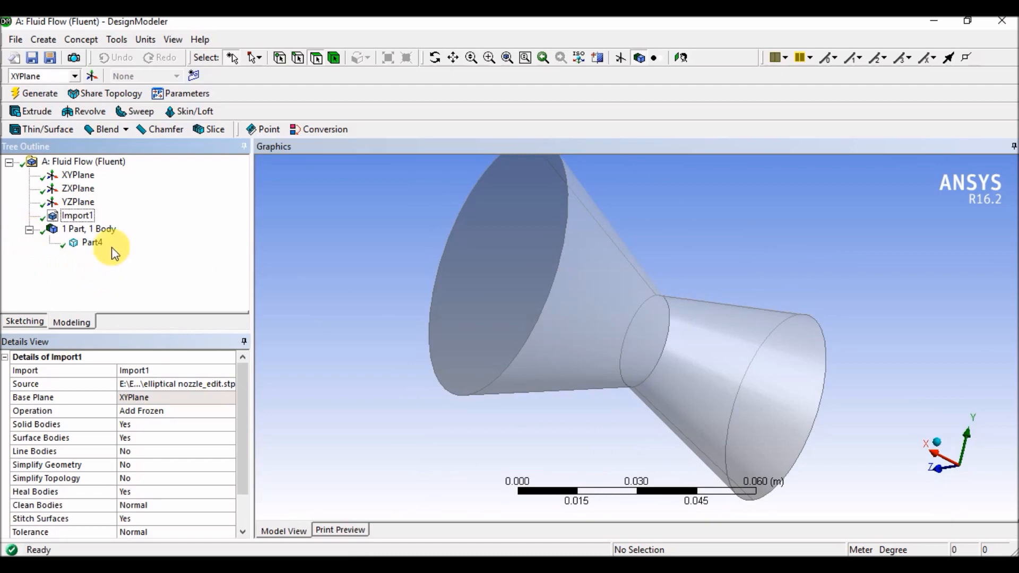
pyautogui.click(29, 230)
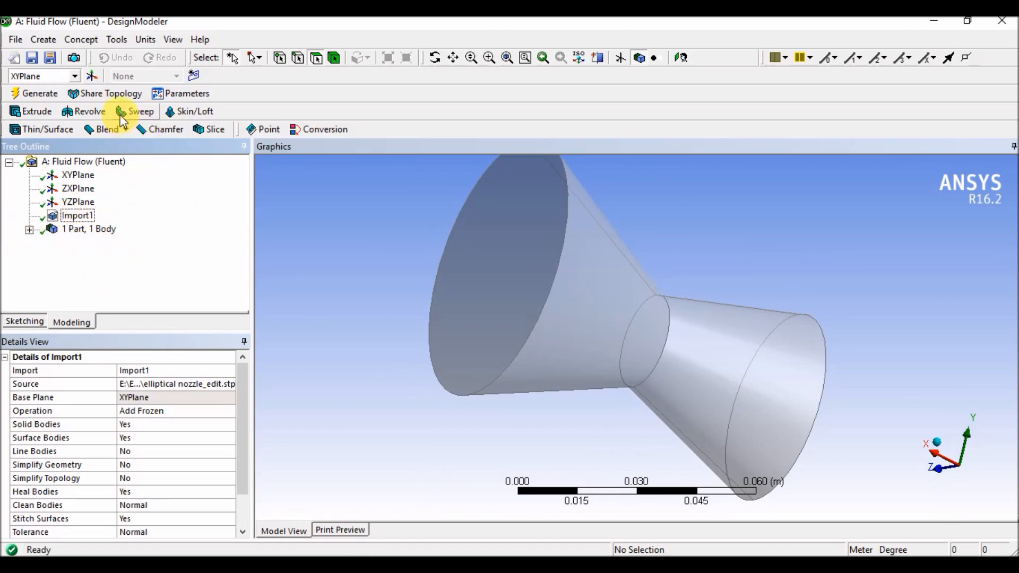
# Add a Share Topology feature to the nozzle model and generate it.
pyautogui.click(122, 98)
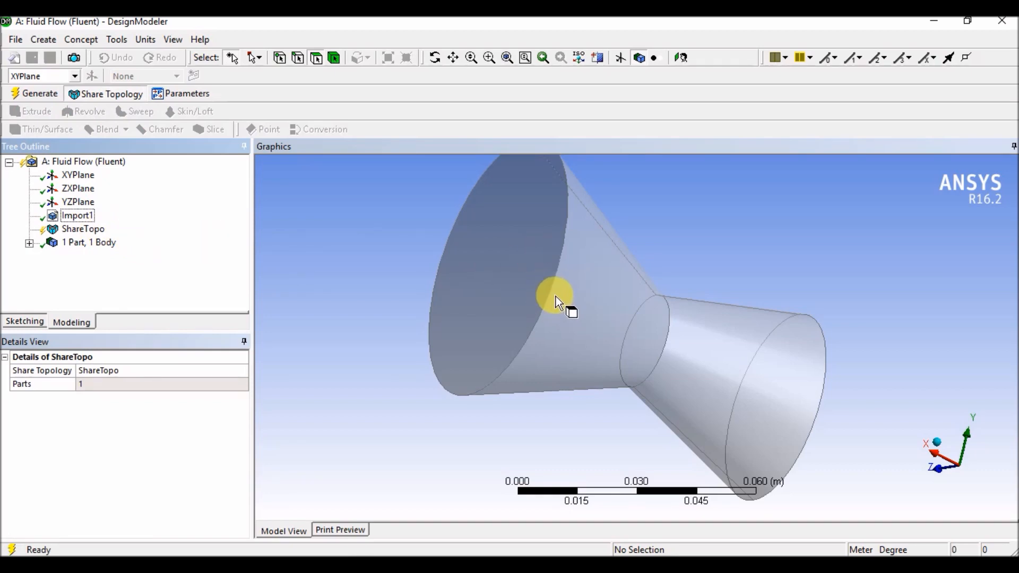
pyautogui.click(101, 232)
pyautogui.rightClick(101, 232)
pyautogui.click(141, 256)
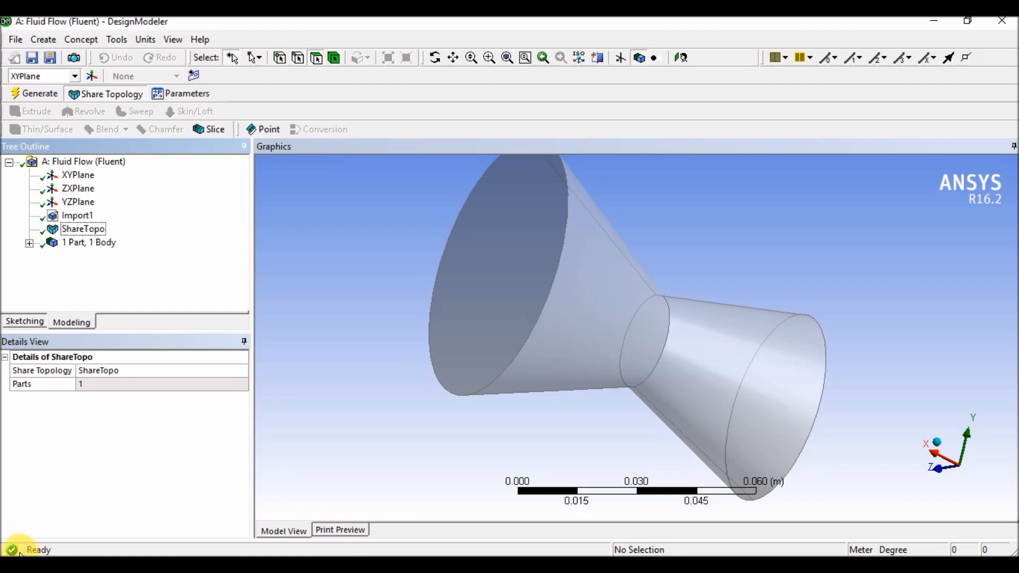
# Inspect the nozzle once more, close DesignModeler, and return to the Workbench project.
pyautogui.moveTo(416, 349); pyautogui.dragTo(368, 336, button='middle')
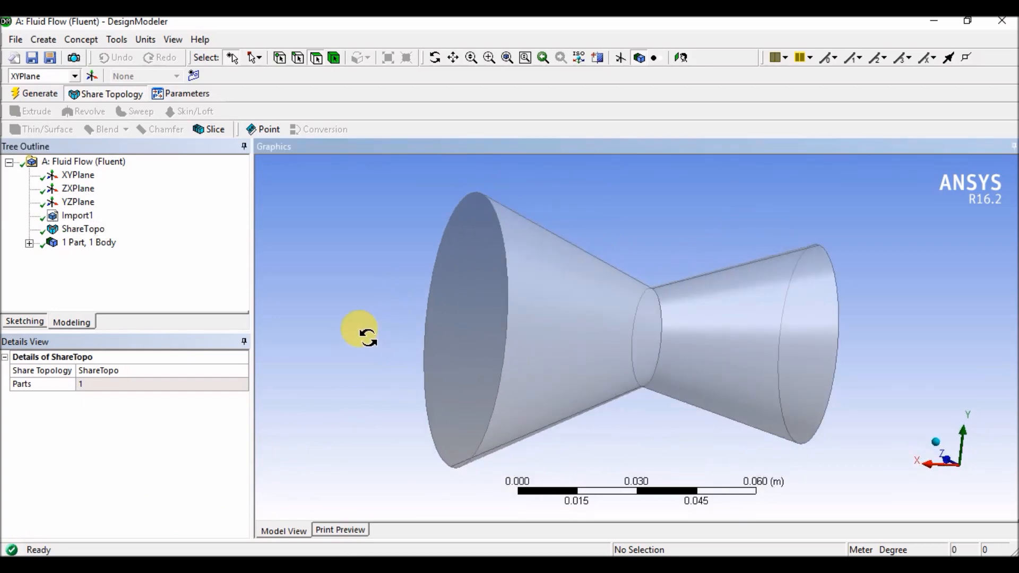
pyautogui.scroll(1, 501, 304)
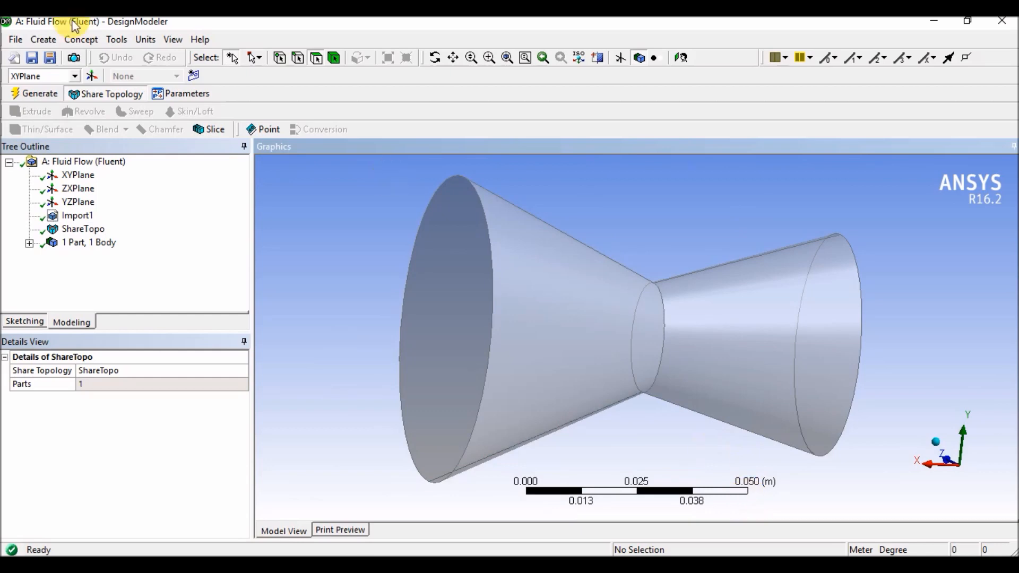
pyautogui.moveTo(477, 273); pyautogui.dragTo(456, 241, button='middle')
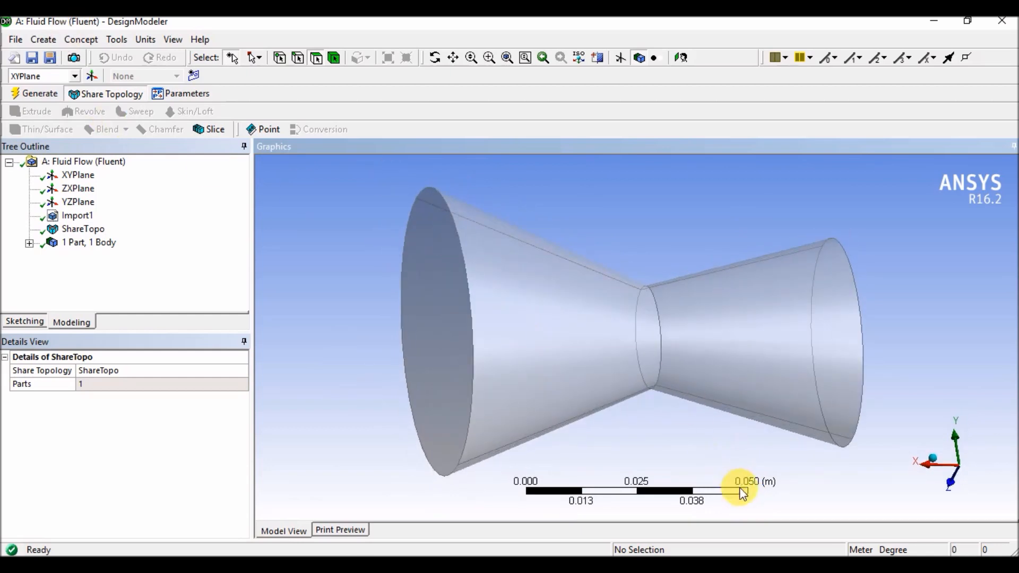
pyautogui.moveTo(793, 564)
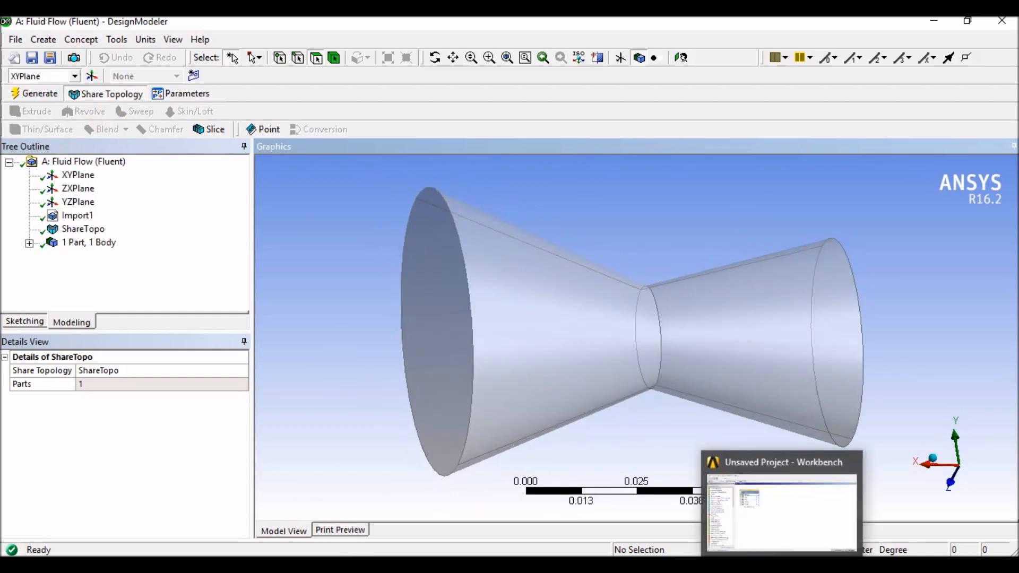
pyautogui.click(15, 39)
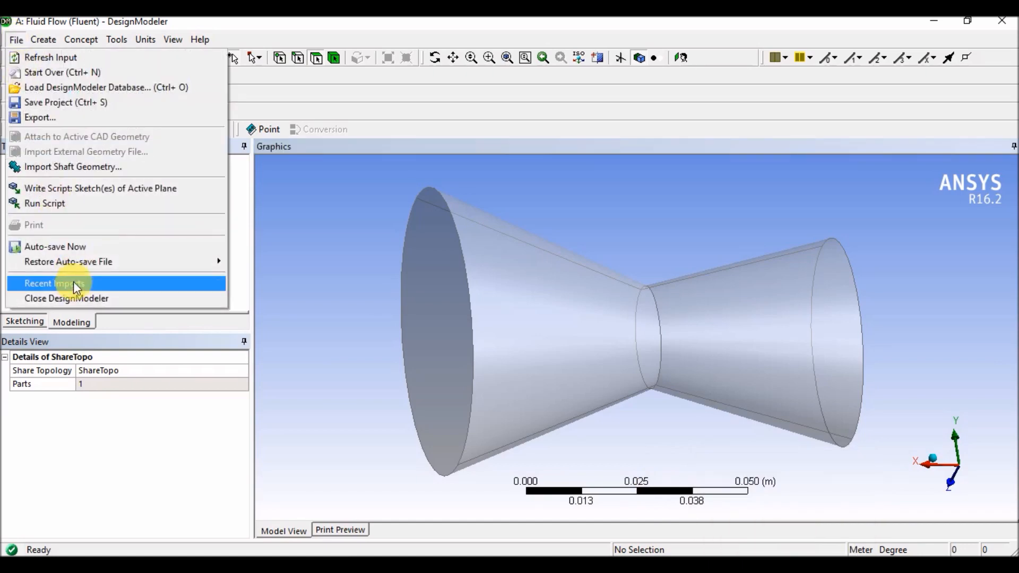
pyautogui.click(109, 297)
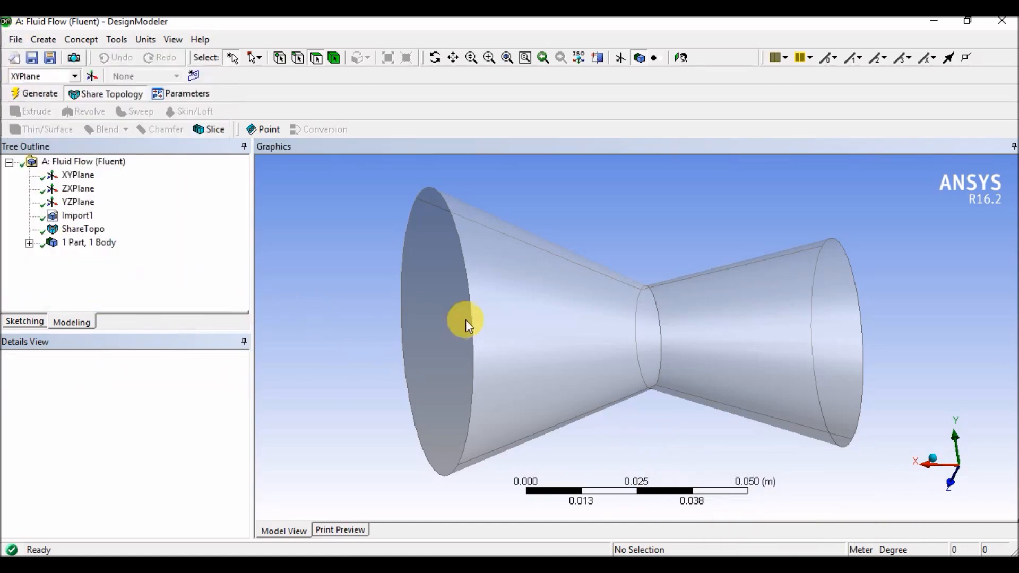
pyautogui.click(793, 563)
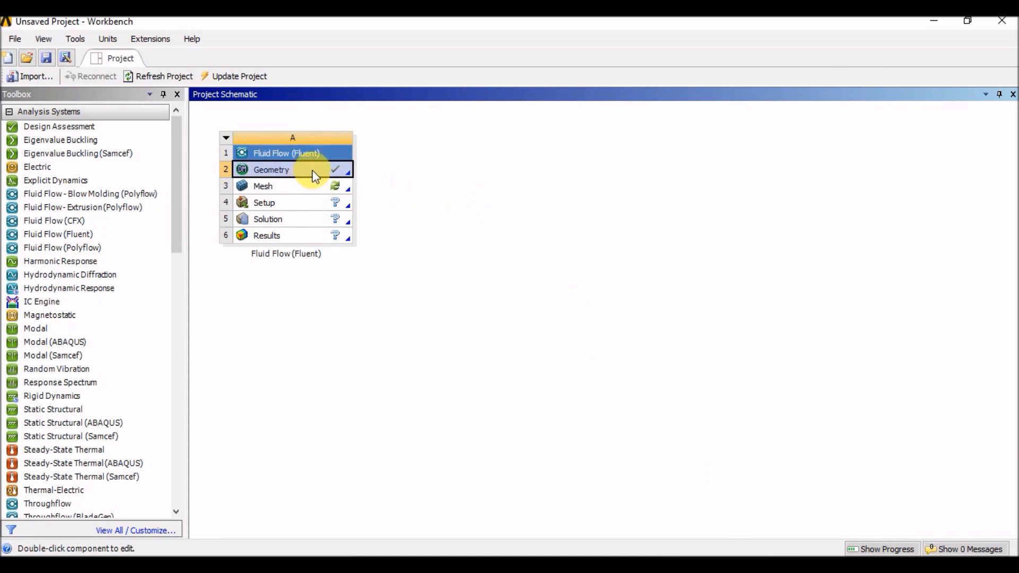
# Open the Mesh component of the Fluid Flow (Fluent) system in the Meshing application.
pyautogui.doubleClick(315, 189)
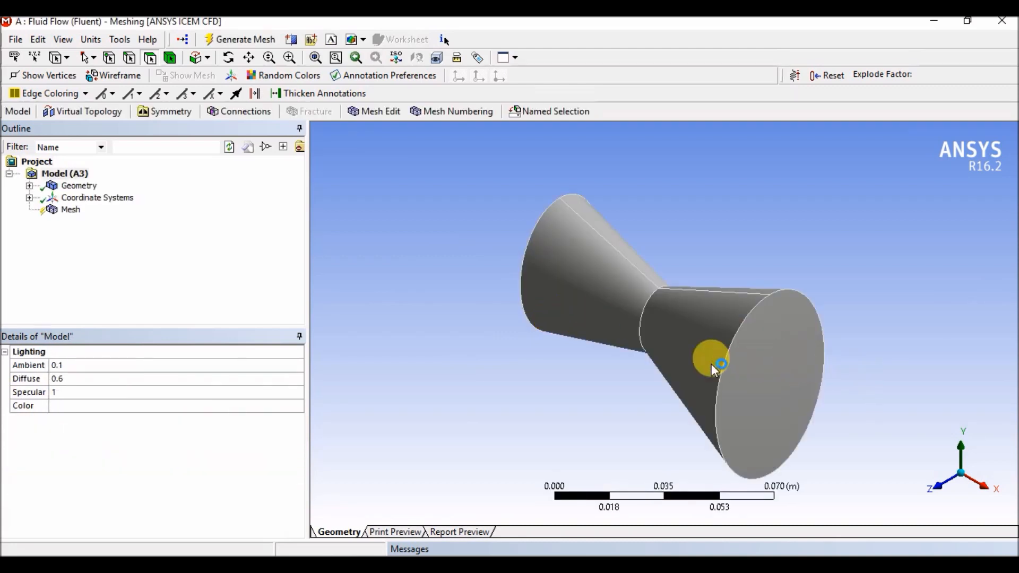
pyautogui.moveTo(846, 375); pyautogui.dragTo(607, 356, button='middle')
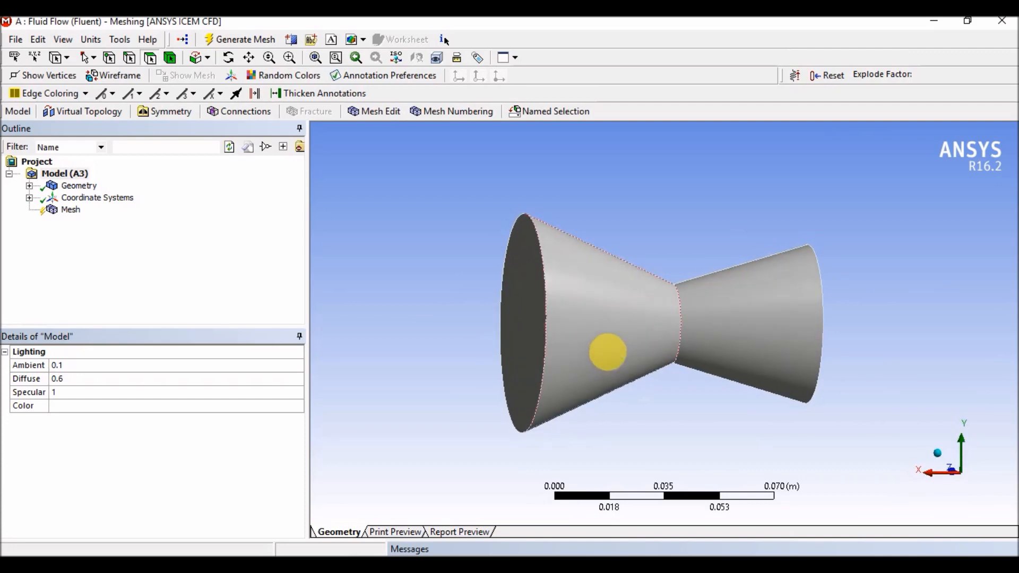
pyautogui.scroll(2, 579, 301)
pyautogui.click(585, 290)
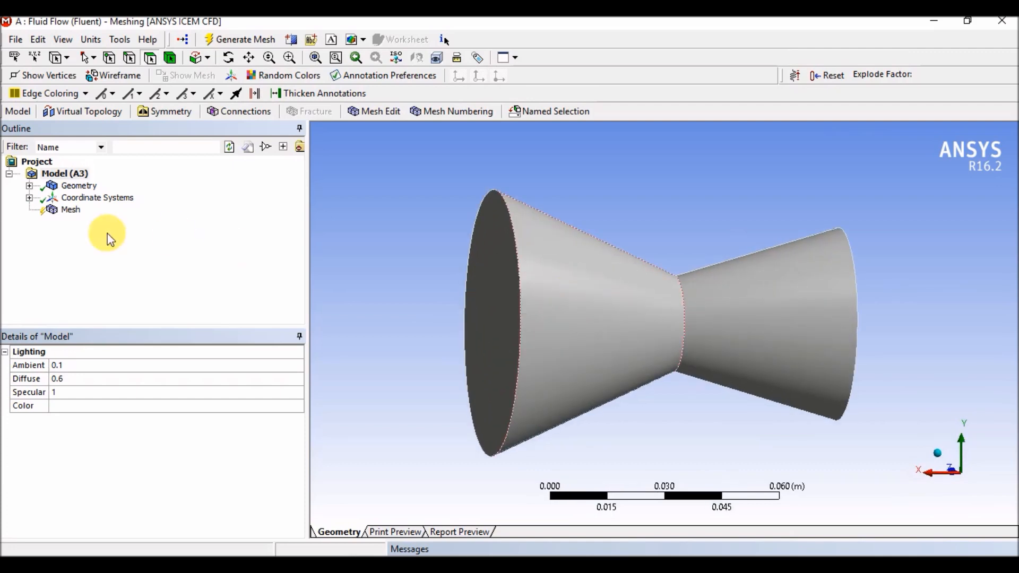
# Show the mesh details and close the Messages pane.
pyautogui.click(77, 215)
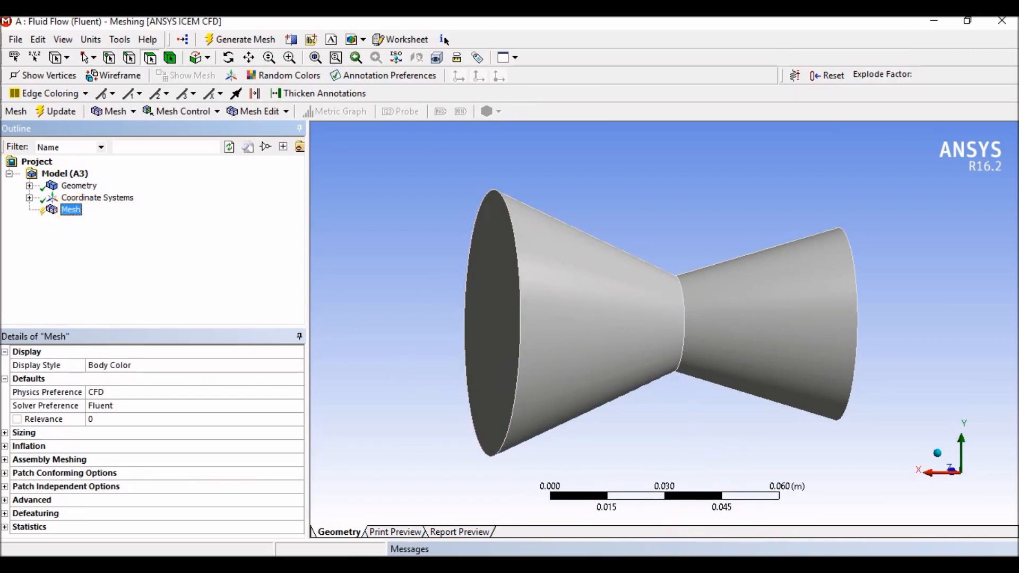
pyautogui.click(807, 549)
pyautogui.moveTo(790, 549); pyautogui.dragTo(603, 504)
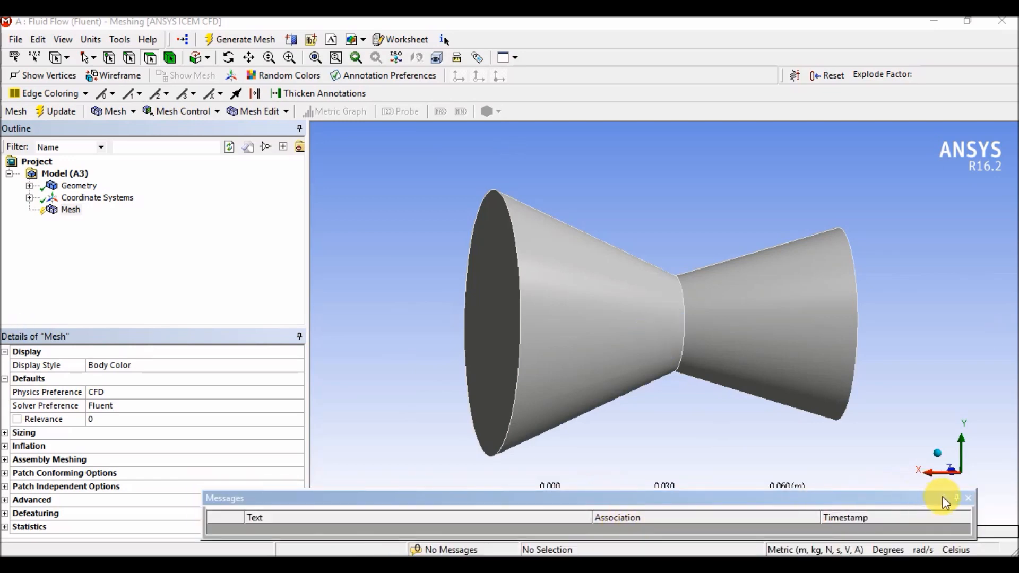
pyautogui.click(969, 500)
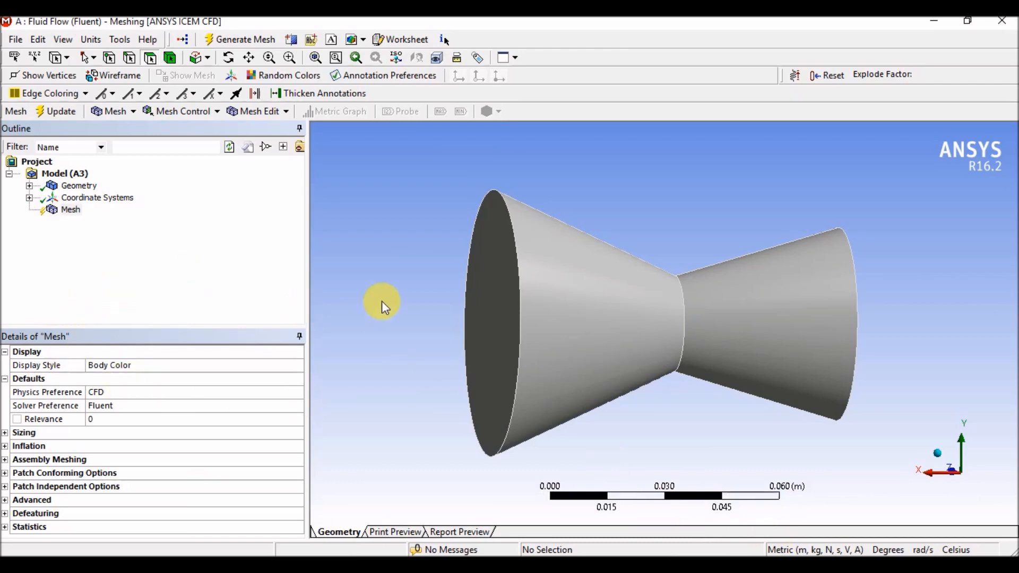
# Insert a mesh method under Mesh and scope it to the nozzle body.
pyautogui.rightClick(73, 212)
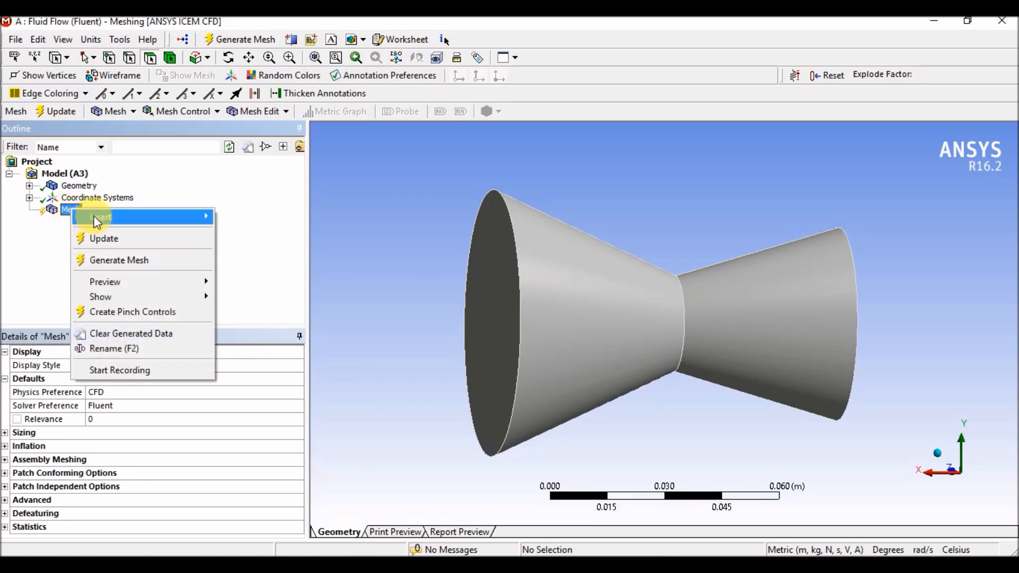
pyautogui.moveTo(210, 216)
pyautogui.click(236, 227)
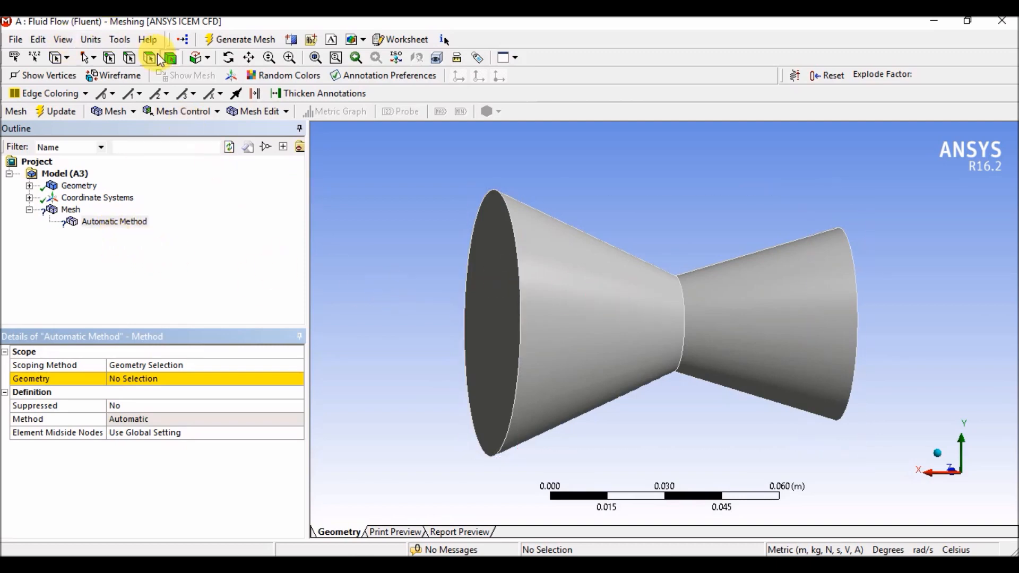
pyautogui.click(175, 62)
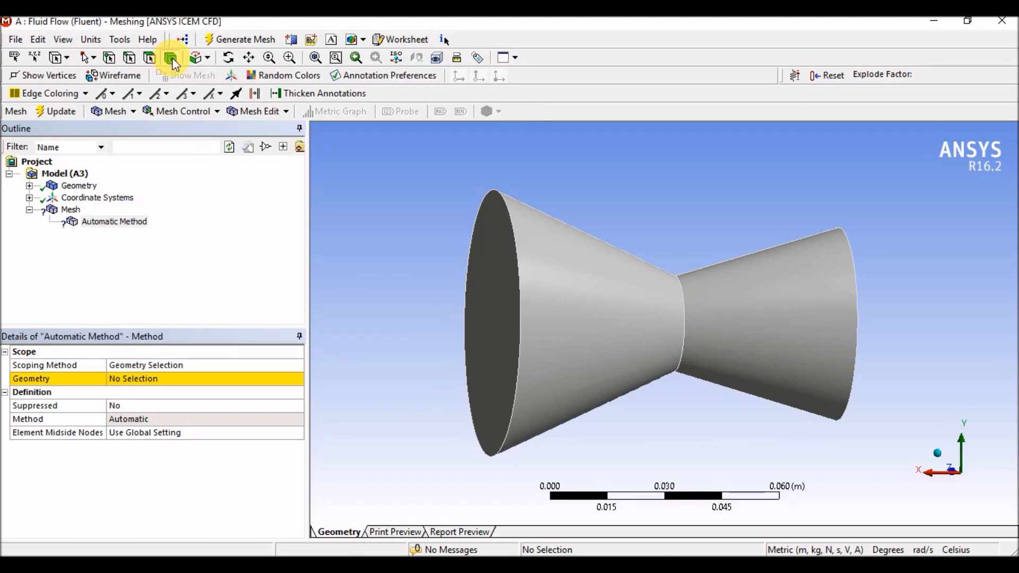
pyautogui.click(146, 378)
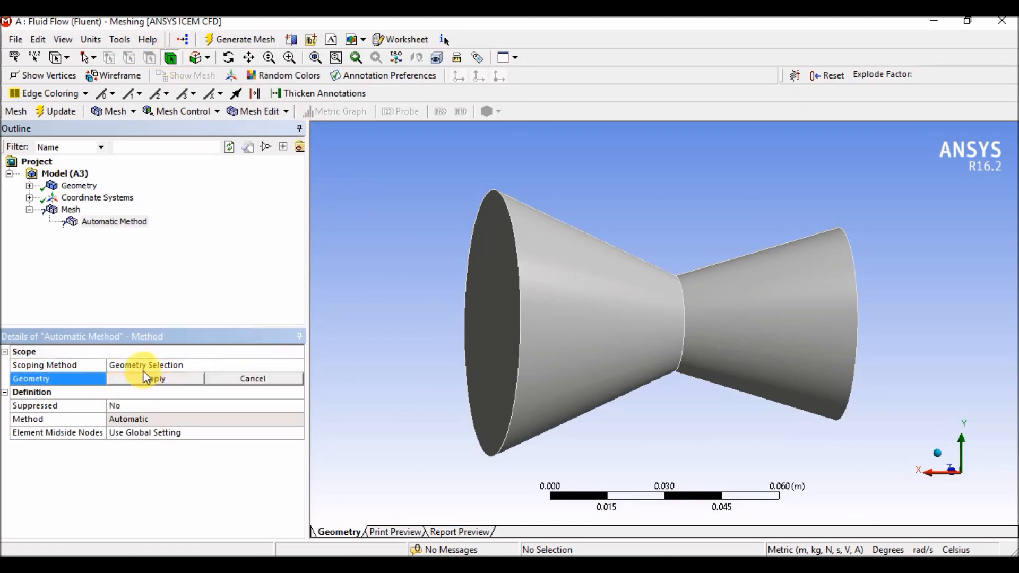
pyautogui.click(145, 365)
pyautogui.click(560, 284)
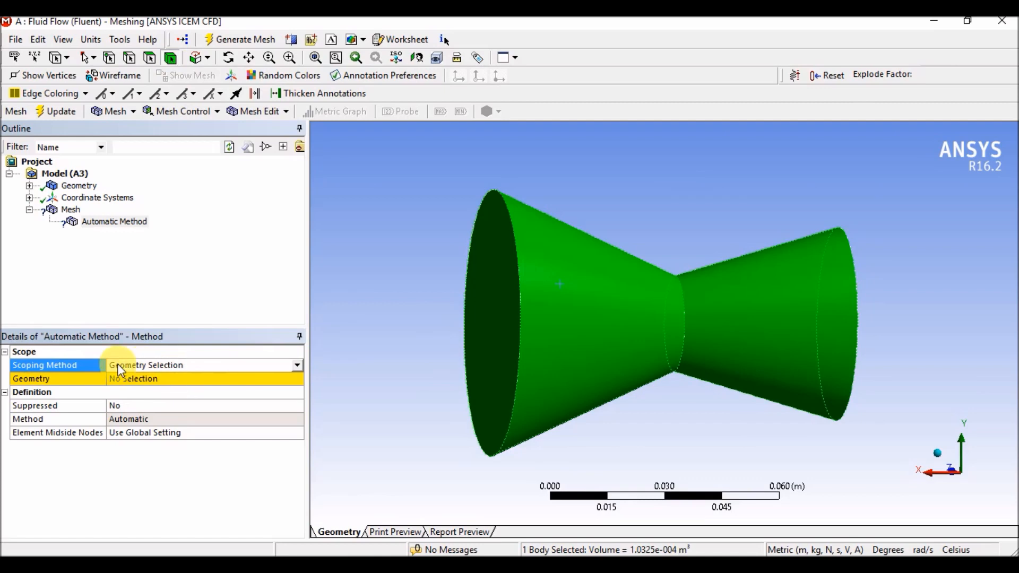
pyautogui.click(135, 379)
pyautogui.click(143, 378)
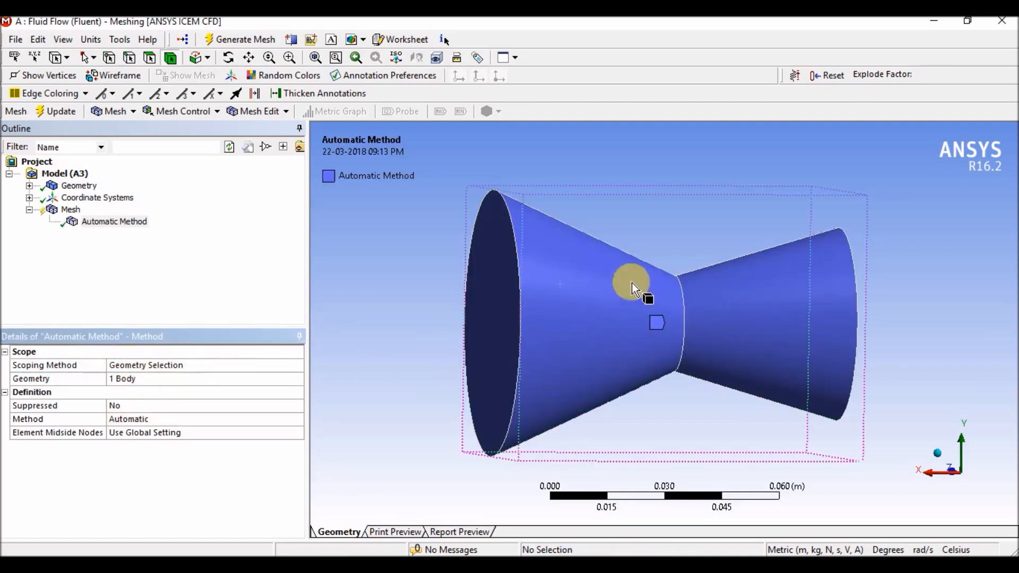
# Set the nozzle body's mesh method to Sweep.
pyautogui.moveTo(530, 275); pyautogui.dragTo(536, 301, button='middle')
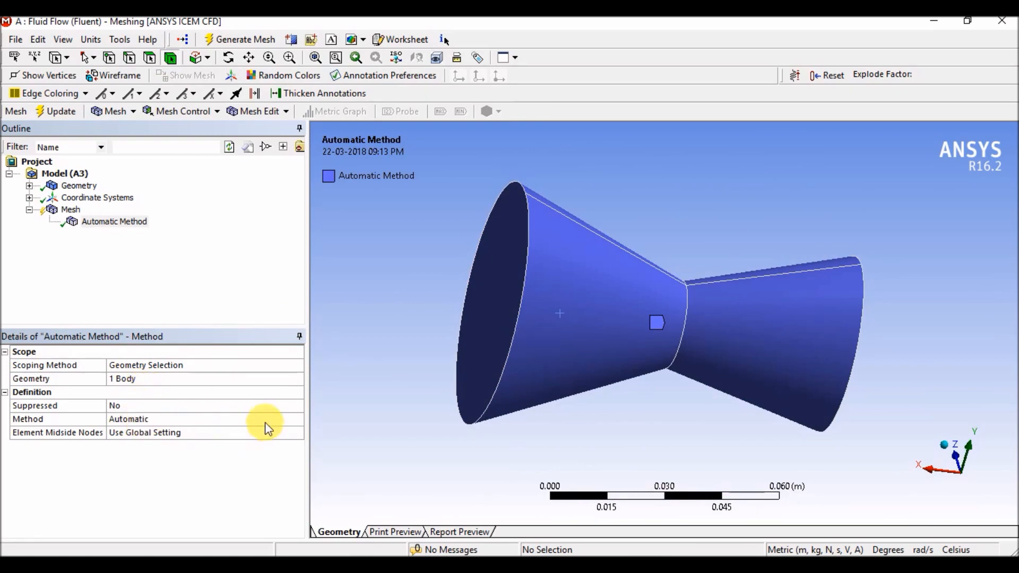
pyautogui.click(281, 420)
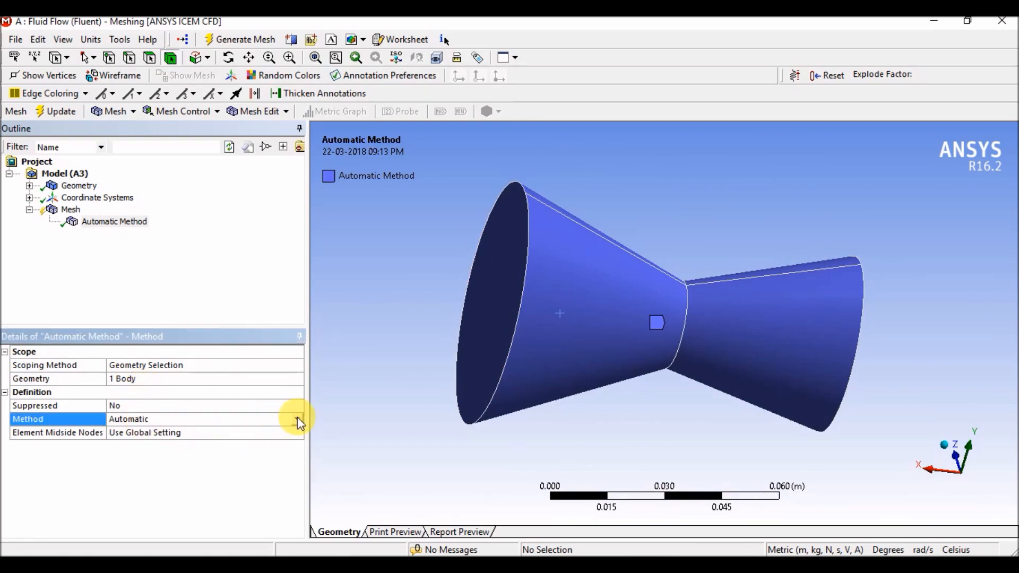
pyautogui.click(298, 420)
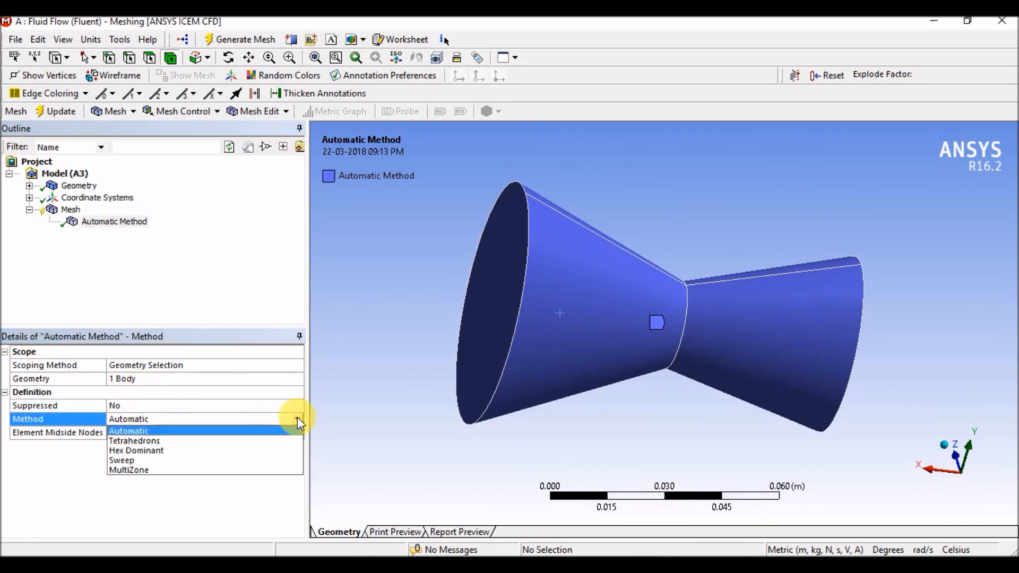
pyautogui.click(246, 459)
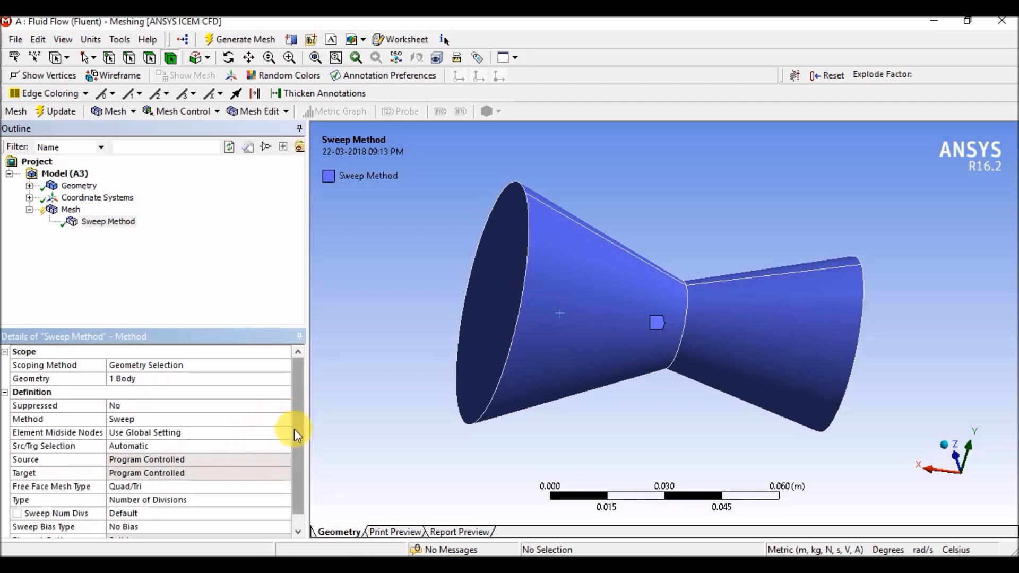
# Choose Quad/Tri as the sweep's free face mesh type and Number of Divisions as its type.
pyautogui.scroll(-1, 296, 440)
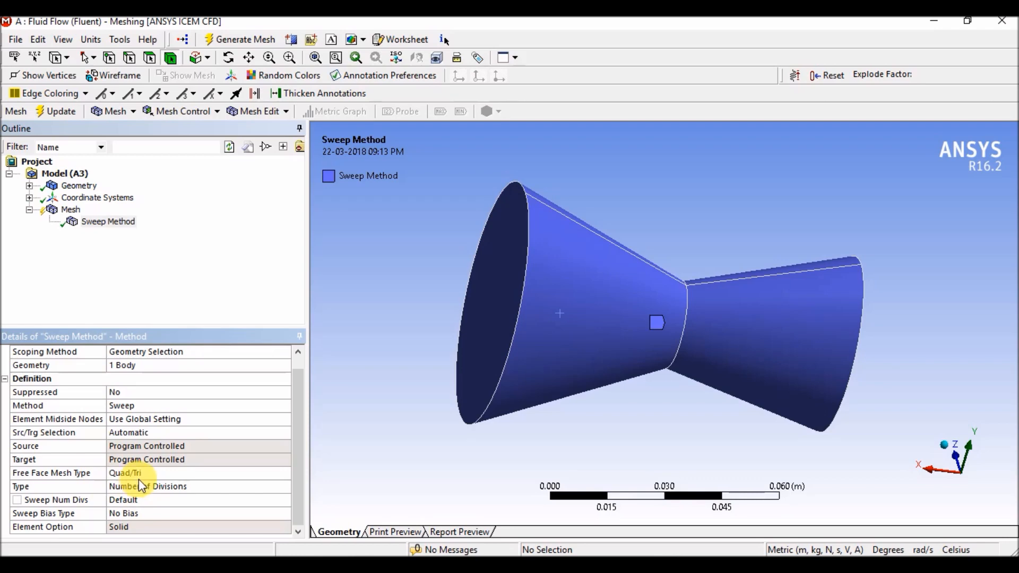
pyautogui.click(142, 478)
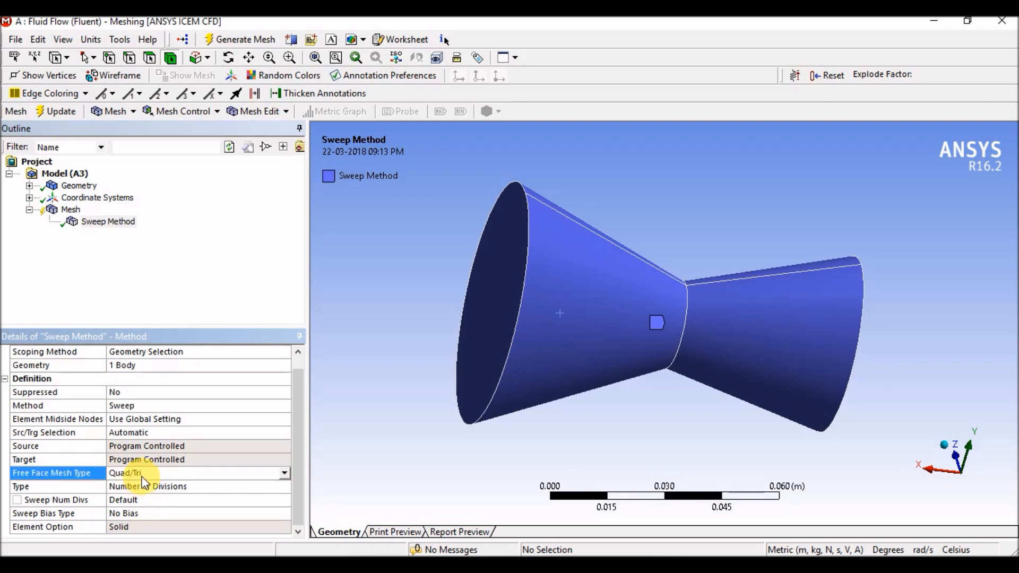
pyautogui.click(285, 473)
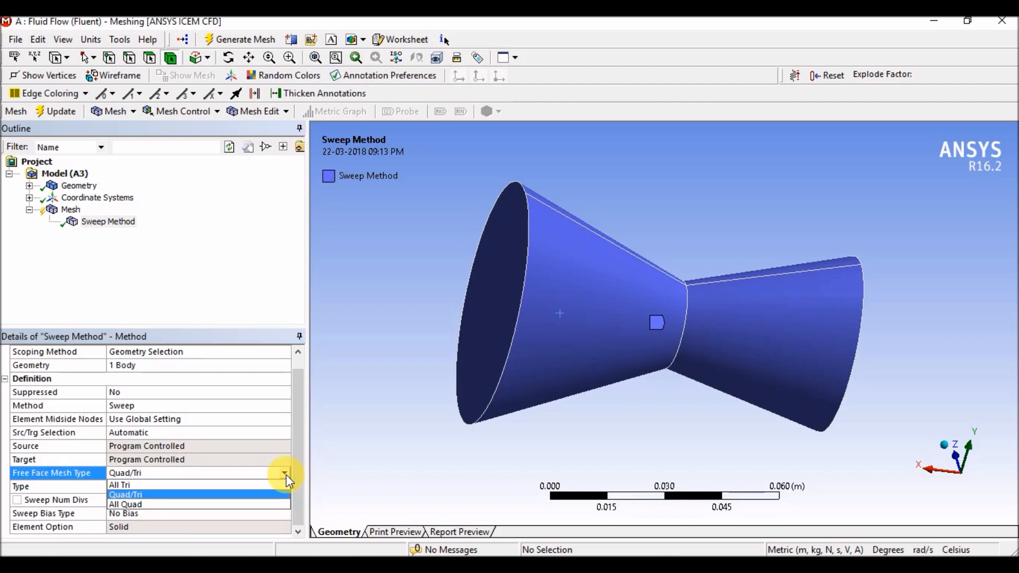
pyautogui.click(247, 493)
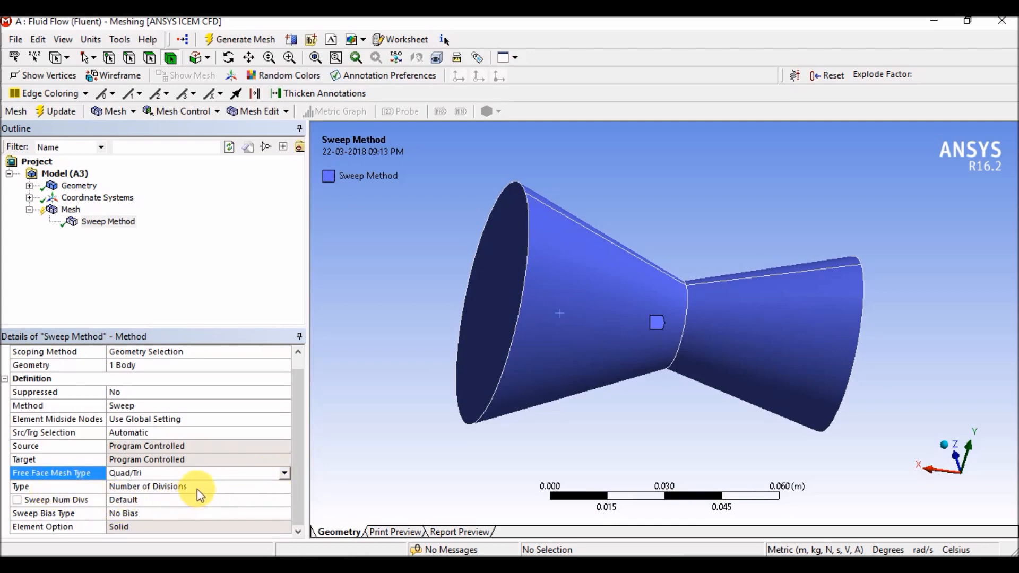
pyautogui.click(215, 488)
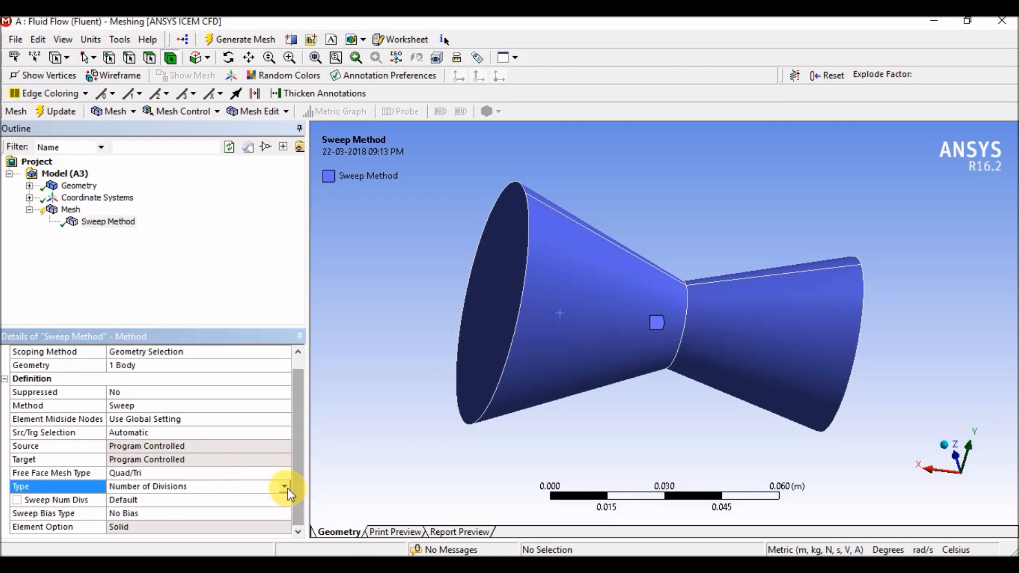
pyautogui.click(285, 487)
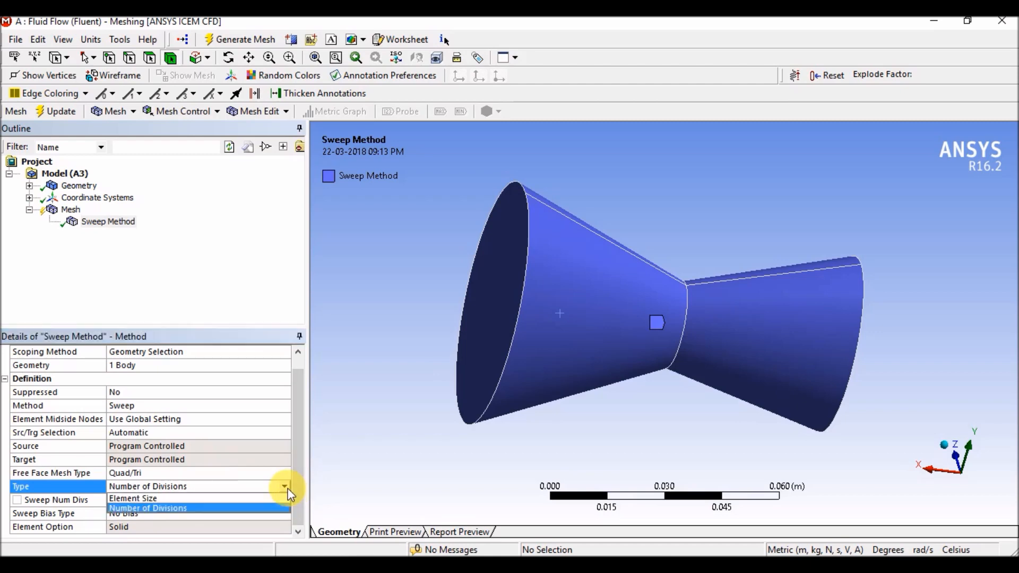
pyautogui.click(205, 508)
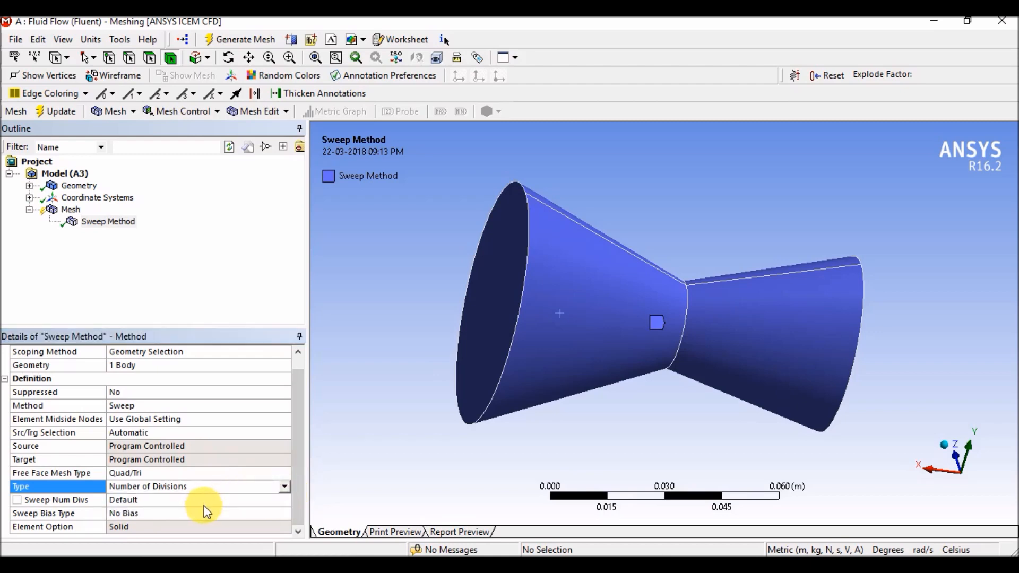
# Set the sweep method's number of divisions to 100.
pyautogui.click(137, 502)
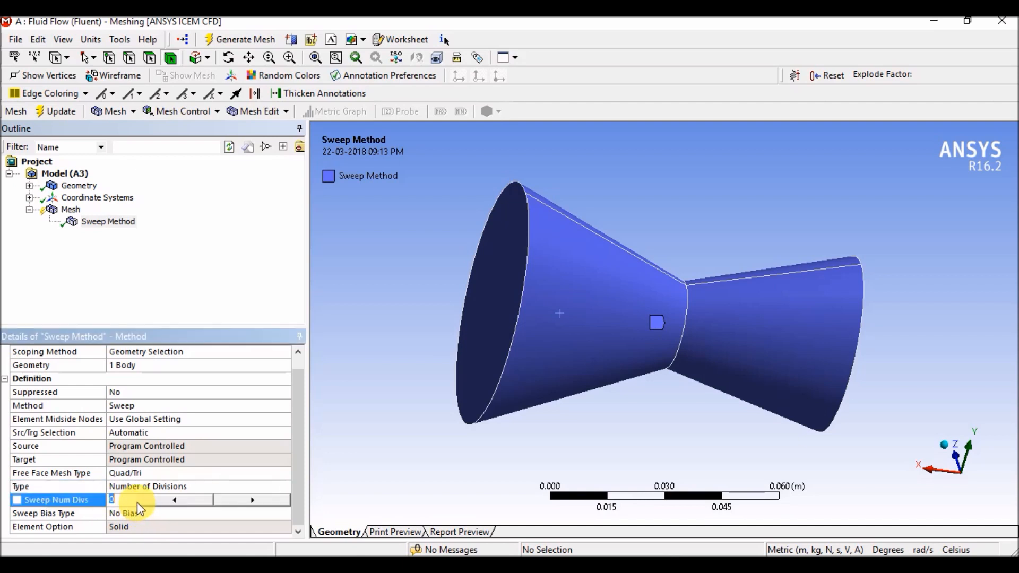
pyautogui.write('50')
pyautogui.scroll(1, 131, 509)
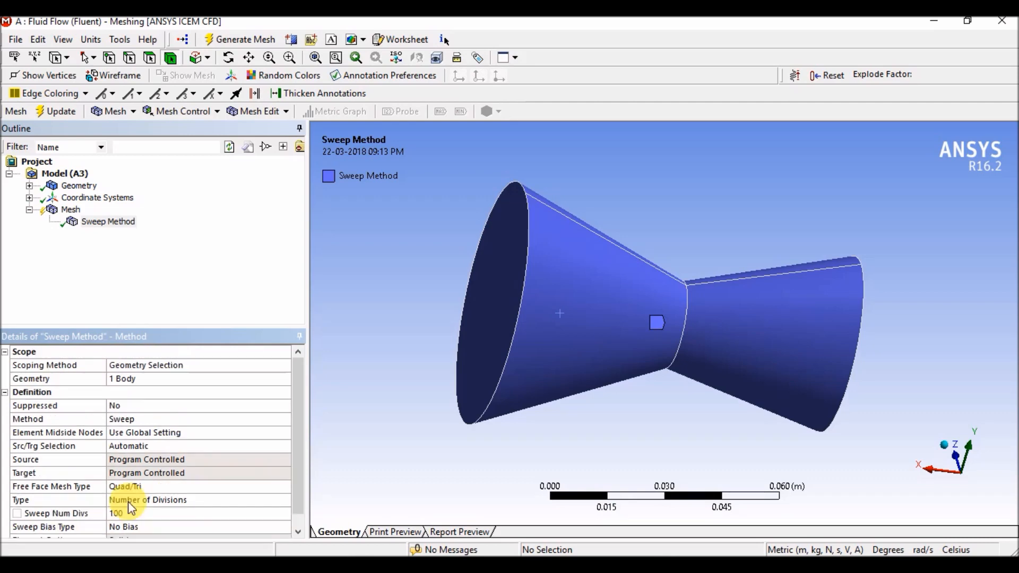
pyautogui.scroll(-1, 294, 517)
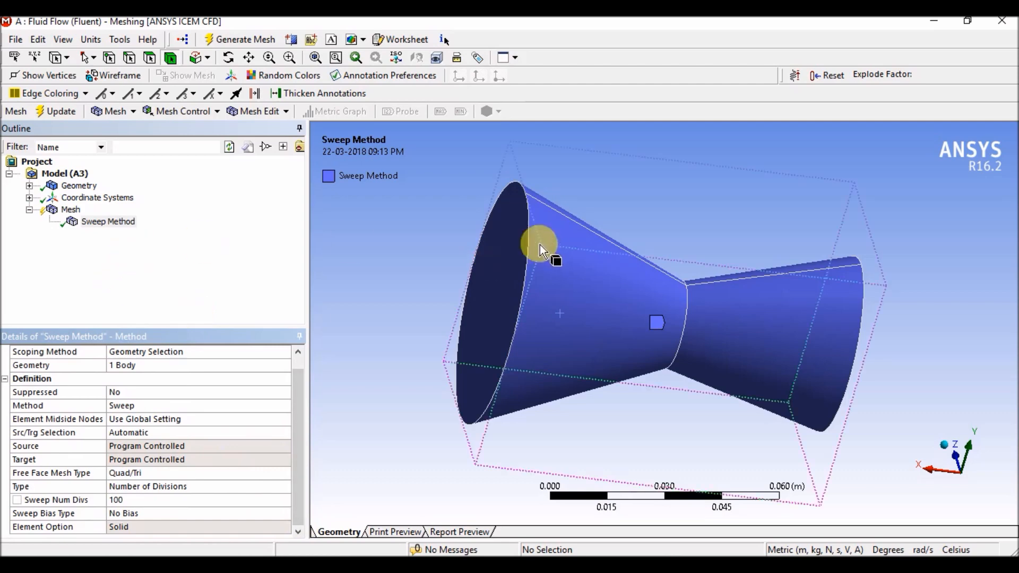
# Select both rim edges of the nozzle's larger end and one lengthwise edge on each conical section.
pyautogui.moveTo(470, 260); pyautogui.dragTo(479, 282, button='middle')
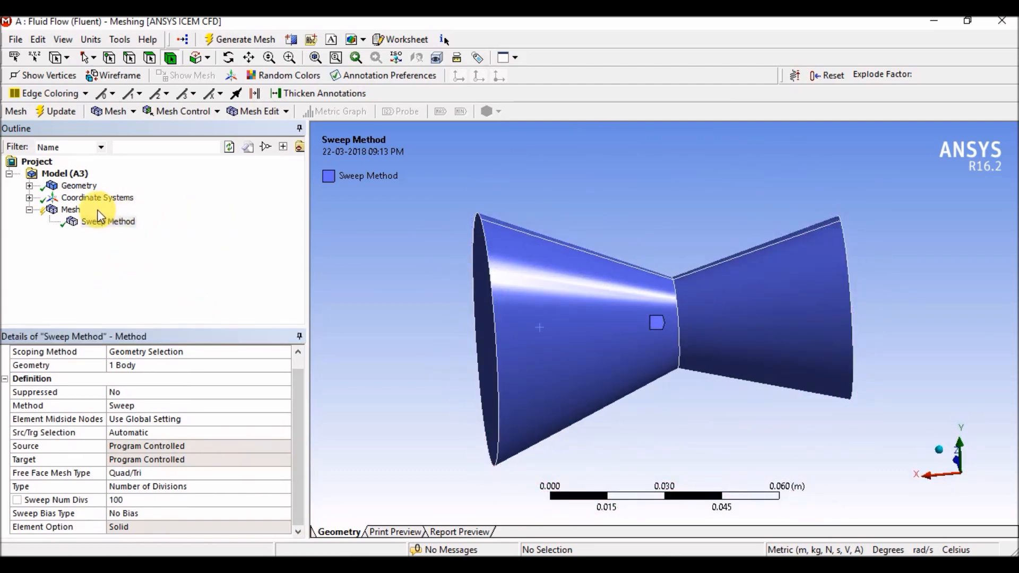
pyautogui.click(474, 263)
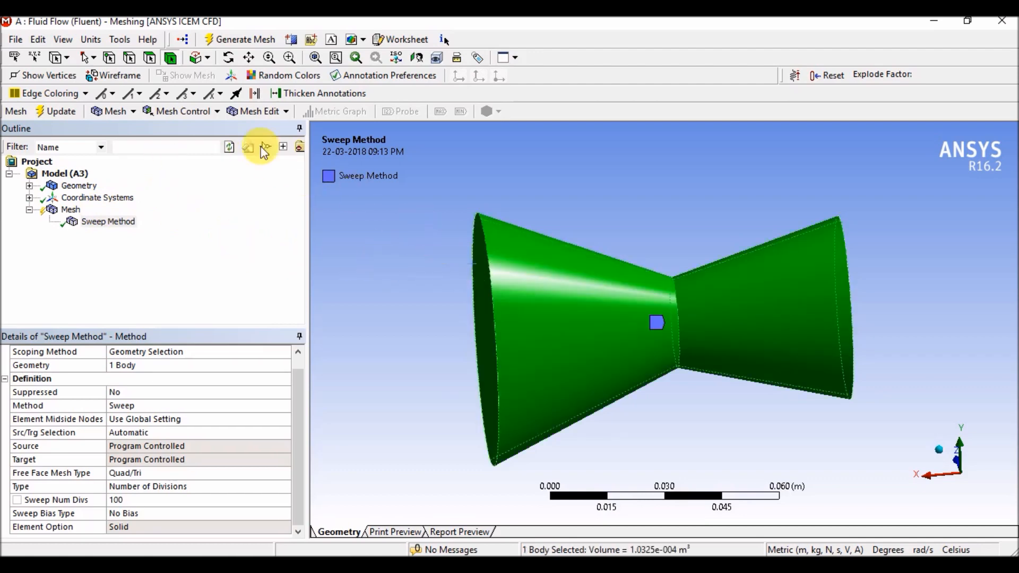
pyautogui.click(127, 59)
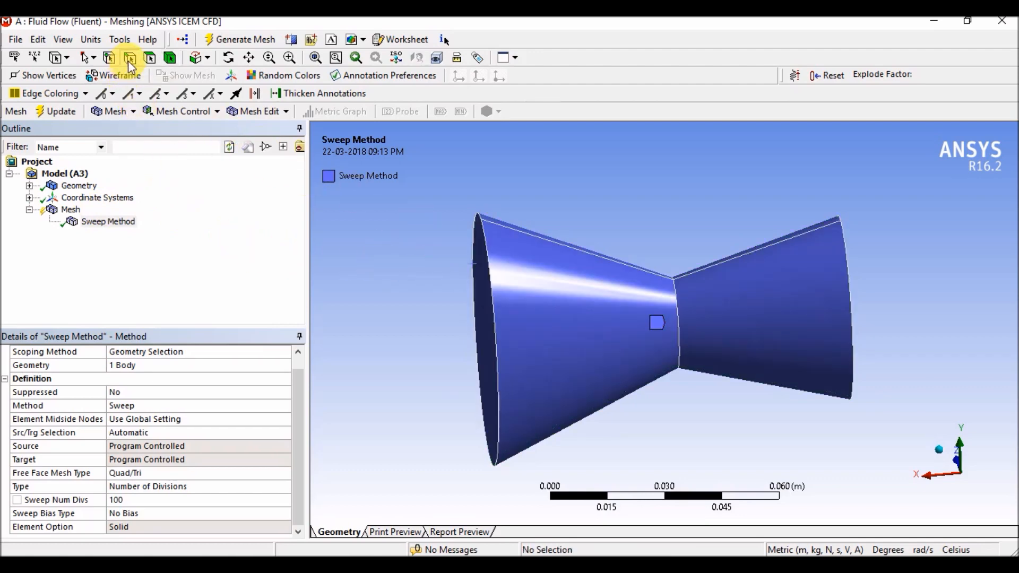
pyautogui.click(494, 288)
pyautogui.moveTo(409, 280); pyautogui.dragTo(515, 264, button='middle')
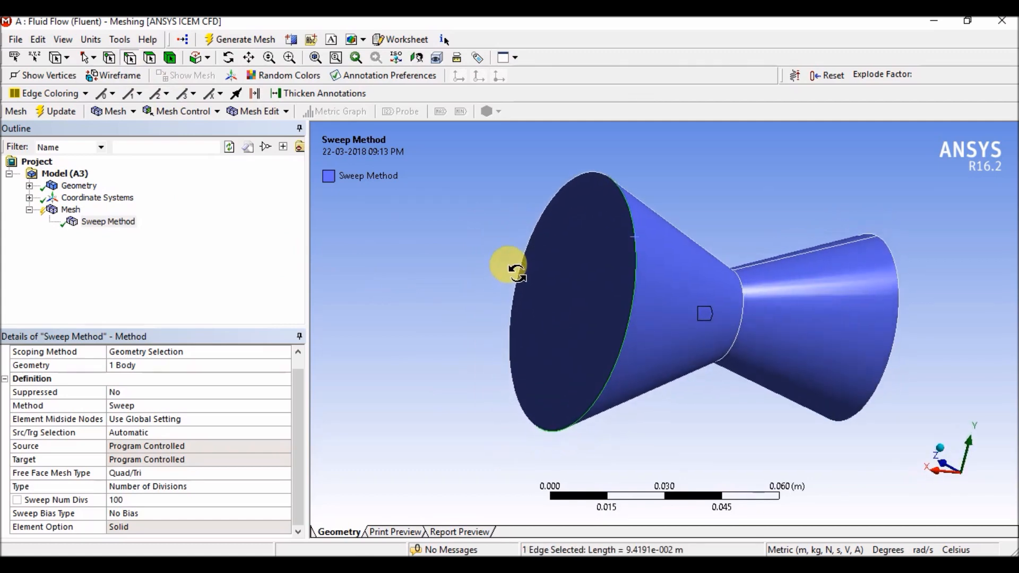
pyautogui.keyDown('ctrl'); pyautogui.click(593, 181); pyautogui.keyUp('ctrl')
pyautogui.moveTo(600, 242); pyautogui.dragTo(538, 238, button='middle')
pyautogui.keyDown('ctrl'); pyautogui.click(584, 205); pyautogui.keyUp('ctrl')
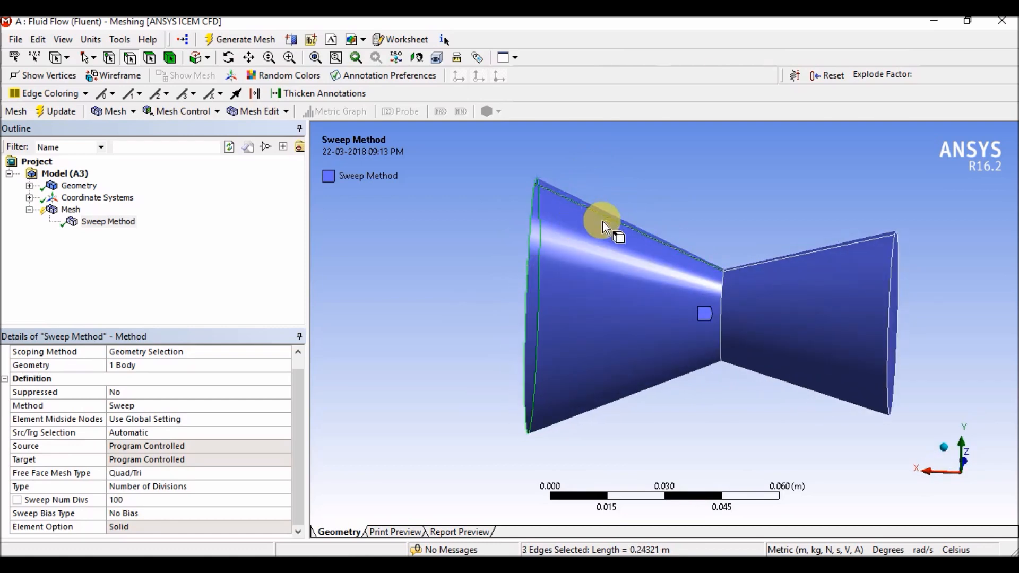
pyautogui.keyDown('ctrl'); pyautogui.click(766, 270); pyautogui.keyUp('ctrl')
# Add both rim edges of the smaller end and the remaining lengthwise edge of each cone to the selection.
pyautogui.moveTo(917, 275); pyautogui.dragTo(851, 257, button='middle')
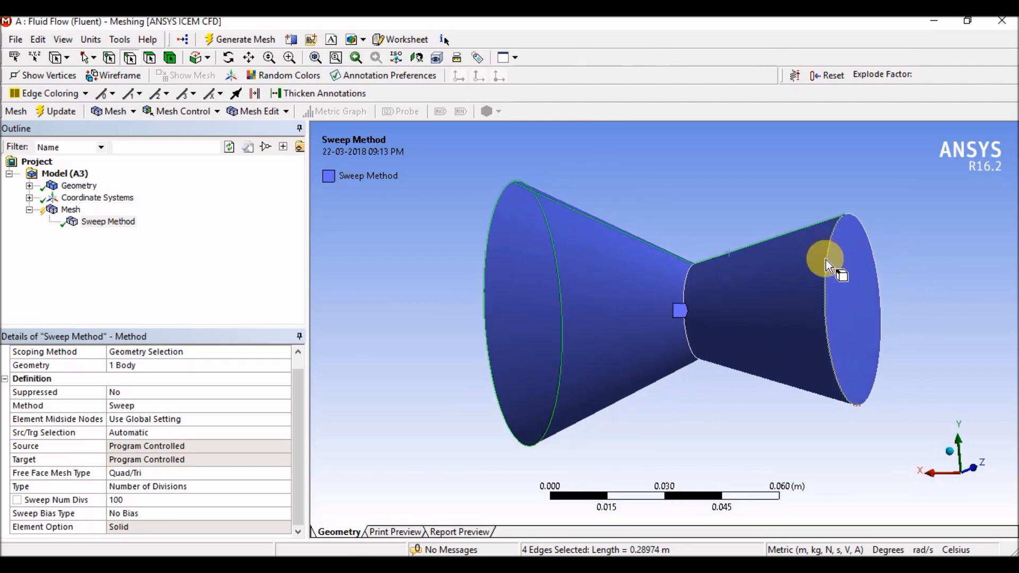
pyautogui.keyDown('ctrl'); pyautogui.click(826, 259); pyautogui.keyUp('ctrl')
pyautogui.keyDown('ctrl'); pyautogui.click(856, 297); pyautogui.keyUp('ctrl')
pyautogui.moveTo(770, 404); pyautogui.dragTo(763, 311, button='middle')
pyautogui.keyDown('ctrl'); pyautogui.click(759, 290); pyautogui.keyUp('ctrl')
pyautogui.keyDown('ctrl'); pyautogui.click(673, 348); pyautogui.keyUp('ctrl')
# Add the two throat edges between the conical sections to the edge selection.
pyautogui.moveTo(674, 348); pyautogui.dragTo(726, 295, button='middle')
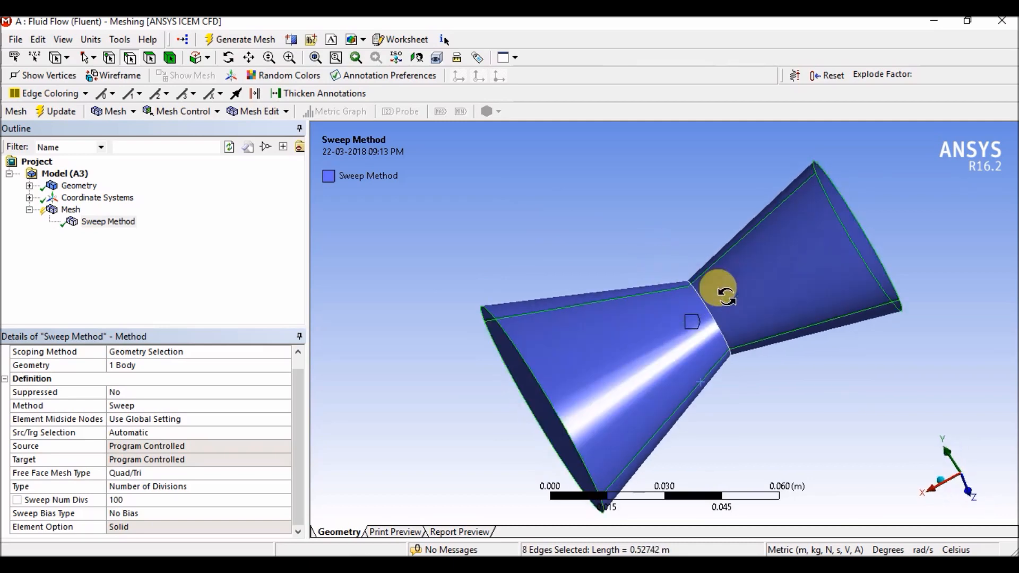
pyautogui.keyDown('ctrl'); pyautogui.click(706, 313); pyautogui.keyUp('ctrl')
pyautogui.moveTo(756, 328); pyautogui.dragTo(719, 214, button='middle')
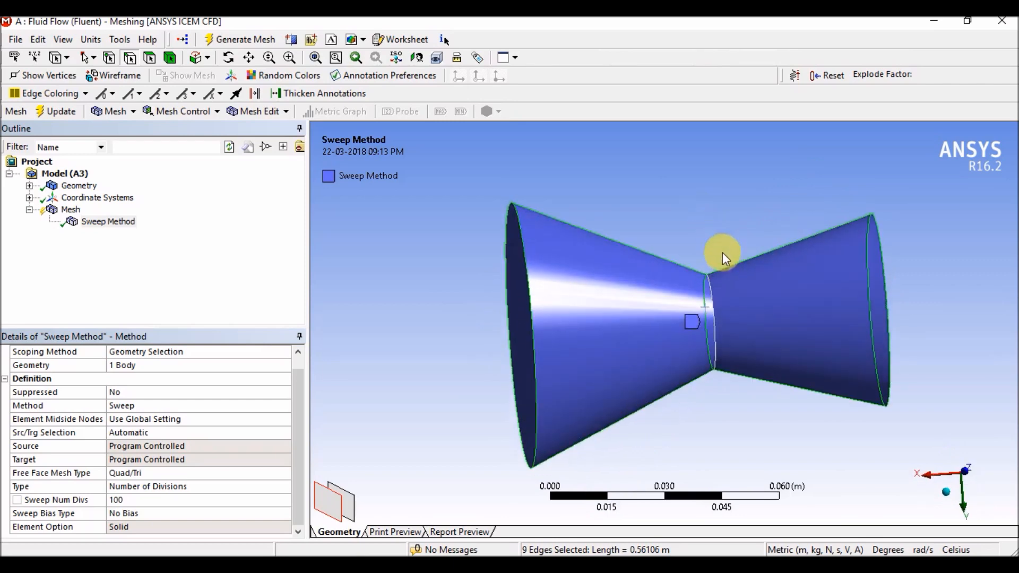
pyautogui.keyDown('ctrl'); pyautogui.click(719, 305); pyautogui.keyUp('ctrl')
pyautogui.moveTo(741, 205); pyautogui.dragTo(675, 324, button='middle')
# Insert a mesh sizing control on the selected nozzle edges.
pyautogui.click(43, 222)
pyautogui.rightClick(71, 210)
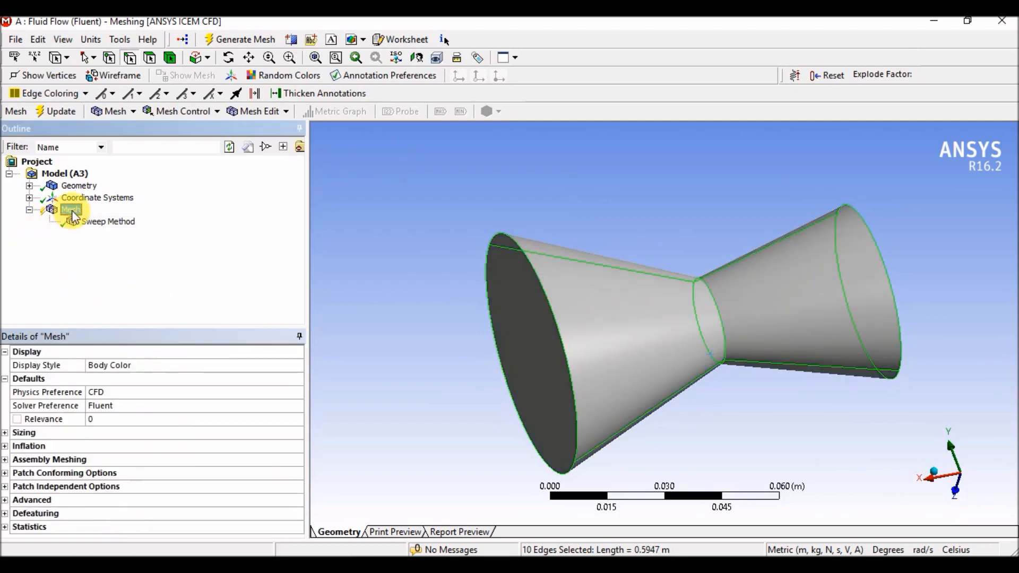
pyautogui.moveTo(167, 221)
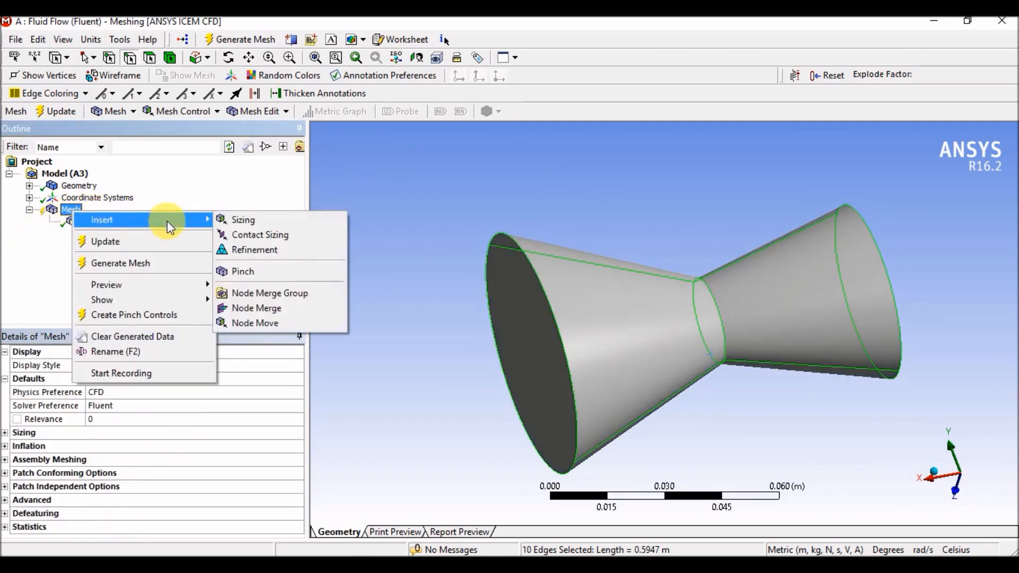
pyautogui.click(228, 219)
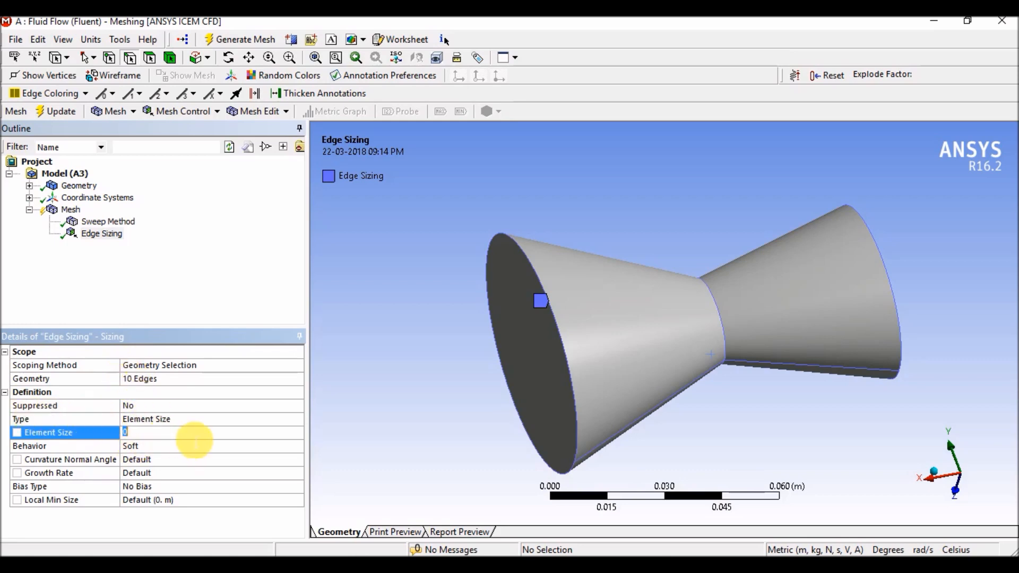
# Change the edge sizing type to Number of Divisions and enter 100 divisions.
pyautogui.click(195, 423)
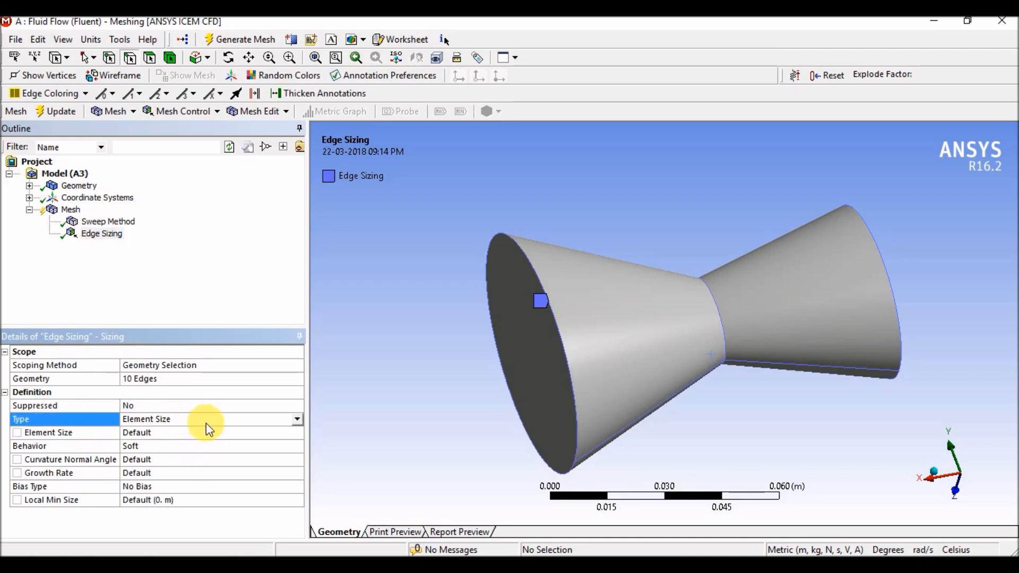
pyautogui.click(297, 417)
pyautogui.click(257, 441)
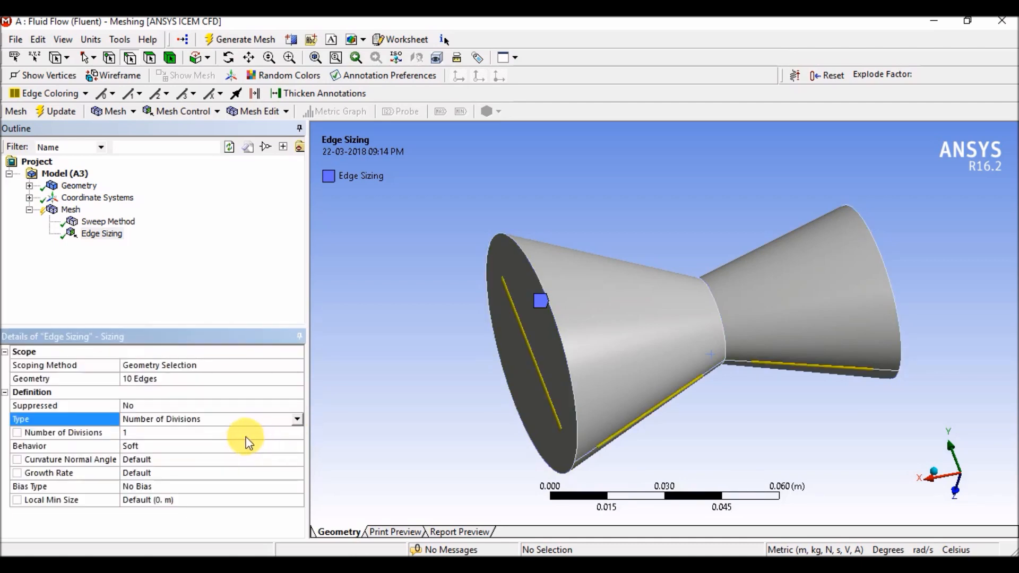
pyautogui.click(157, 436)
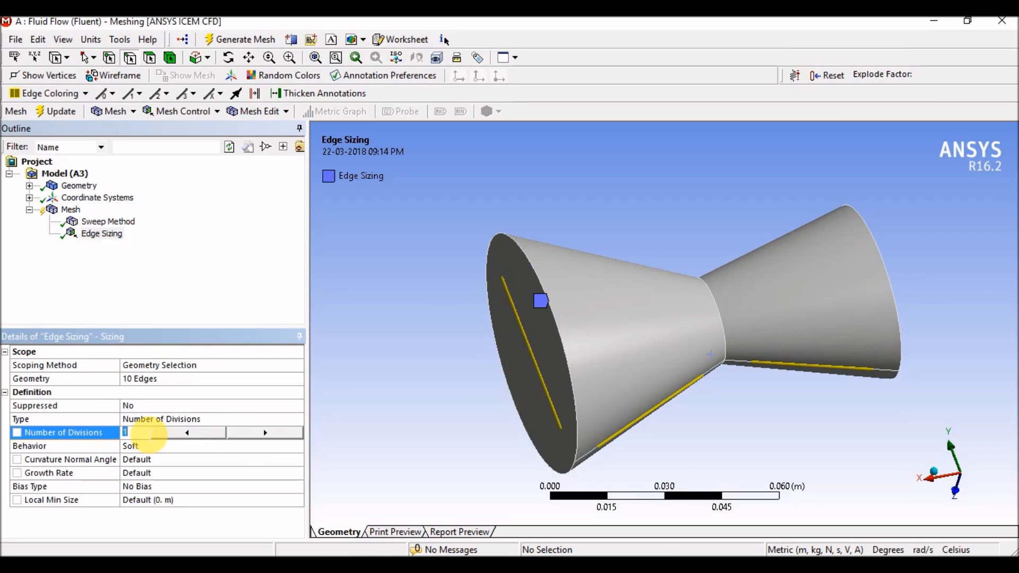
pyautogui.write('1')
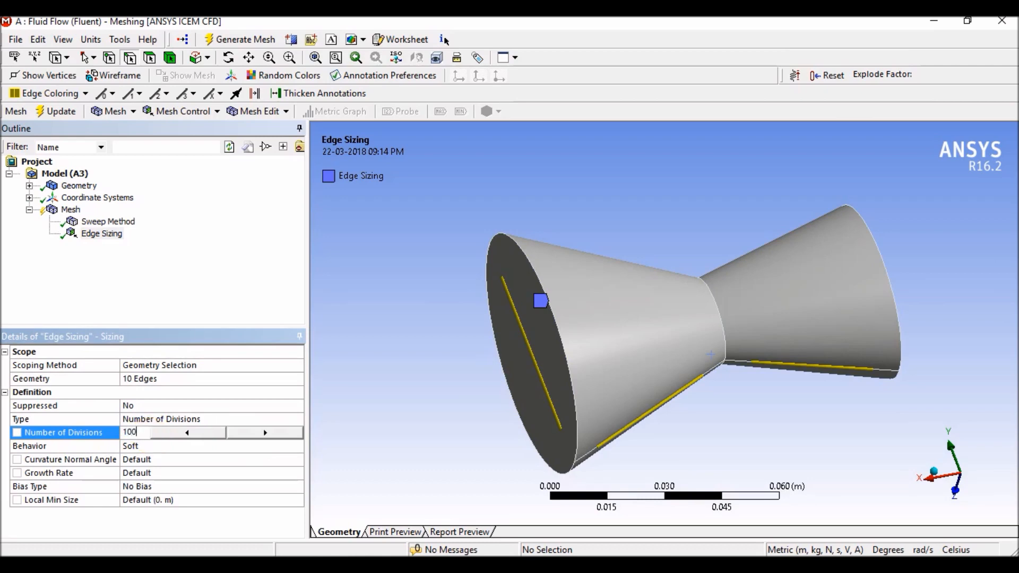
# Confirm the 100 edge divisions and set the mesh's advanced size function to On: Proximity and Curvature.
pyautogui.click(146, 436)
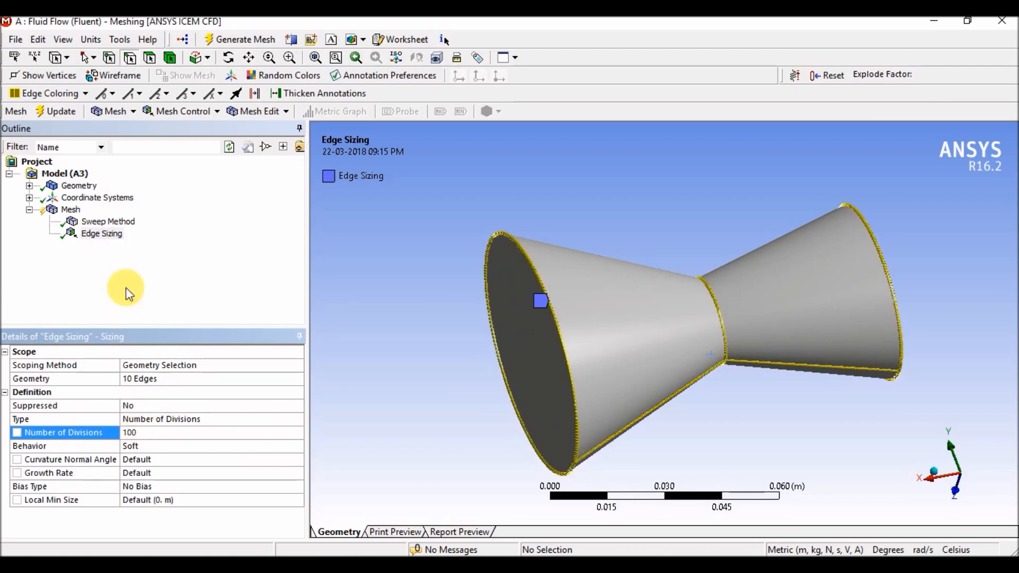
pyautogui.click(70, 209)
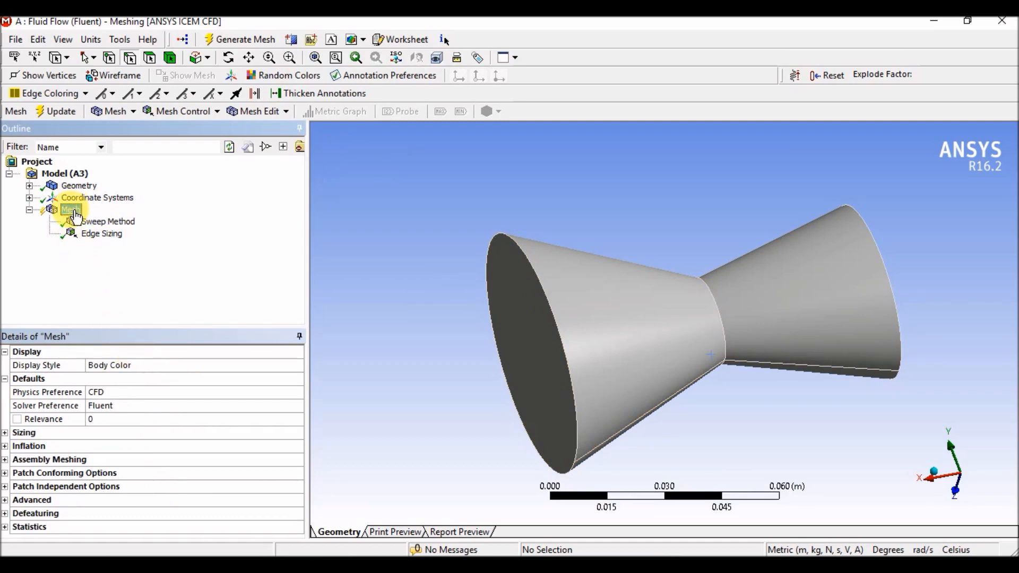
pyautogui.click(5, 434)
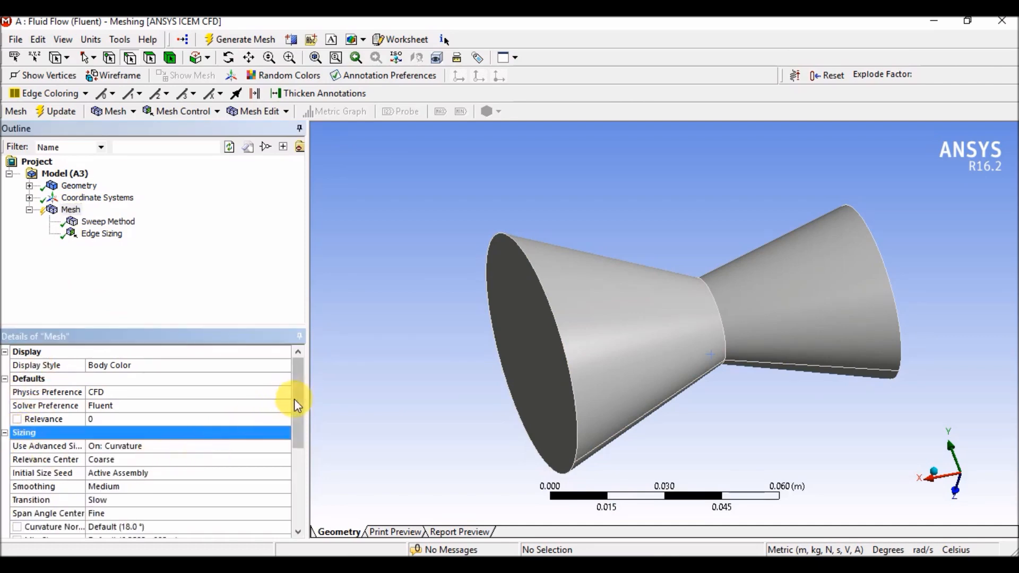
pyautogui.moveTo(298, 405); pyautogui.dragTo(304, 419)
pyautogui.moveTo(94, 365); pyautogui.dragTo(120, 365)
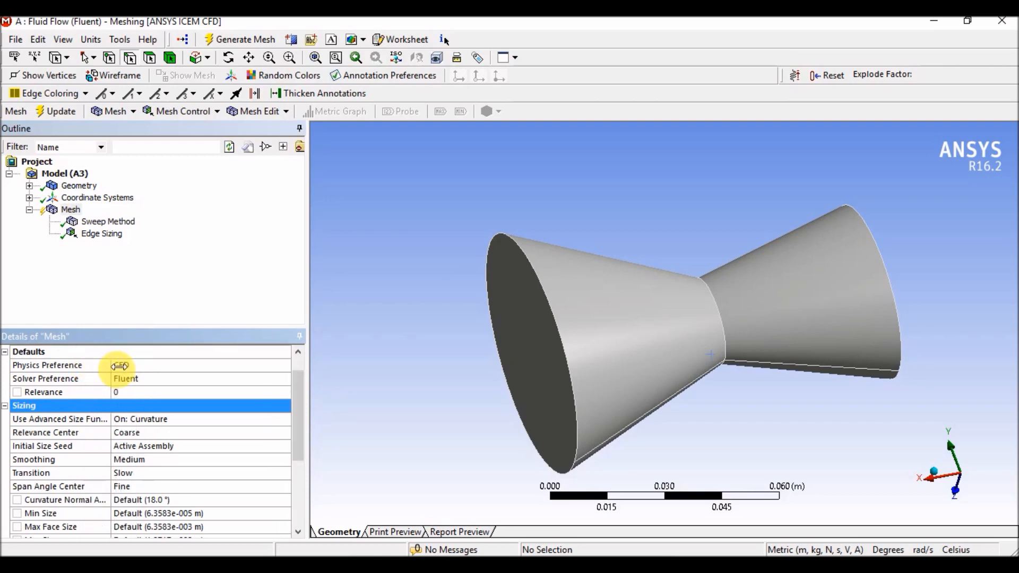
pyautogui.click(137, 422)
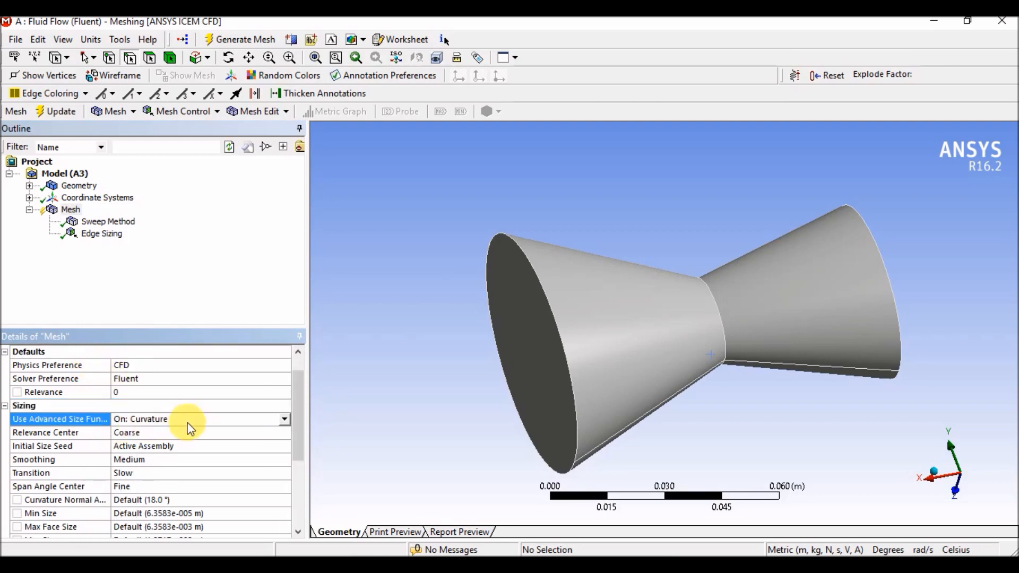
pyautogui.click(286, 420)
pyautogui.click(227, 445)
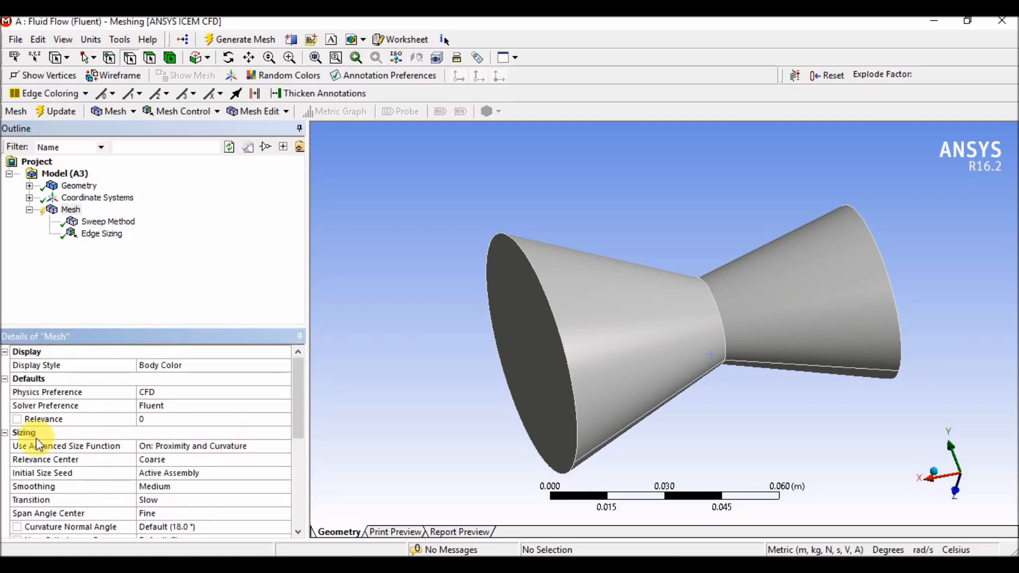
# Set the mesh's relevance center to Medium and its transition to Fast.
pyautogui.moveTo(297, 403); pyautogui.dragTo(249, 433)
pyautogui.click(237, 438)
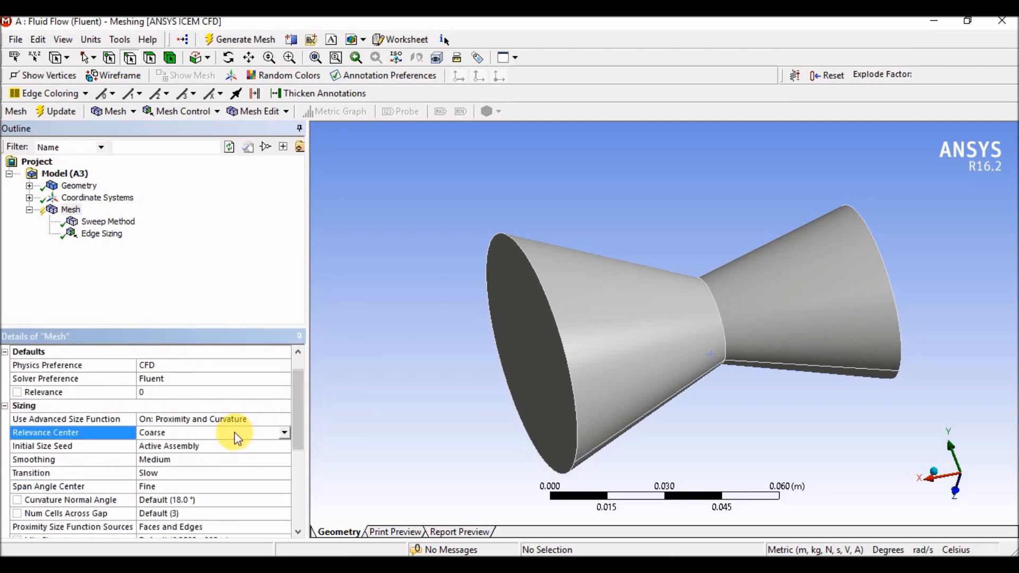
pyautogui.click(286, 432)
pyautogui.click(255, 456)
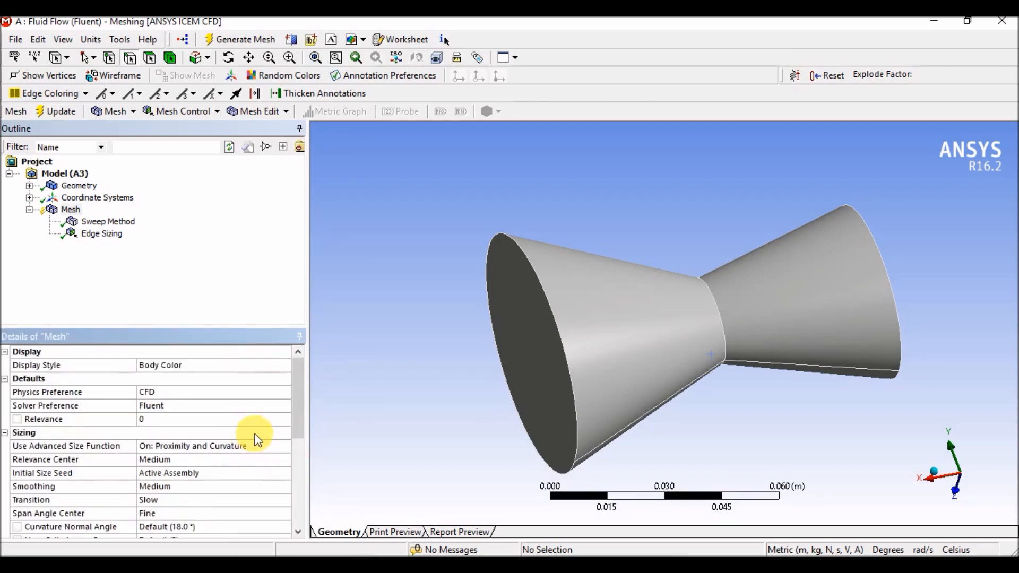
pyautogui.moveTo(300, 402); pyautogui.dragTo(304, 431)
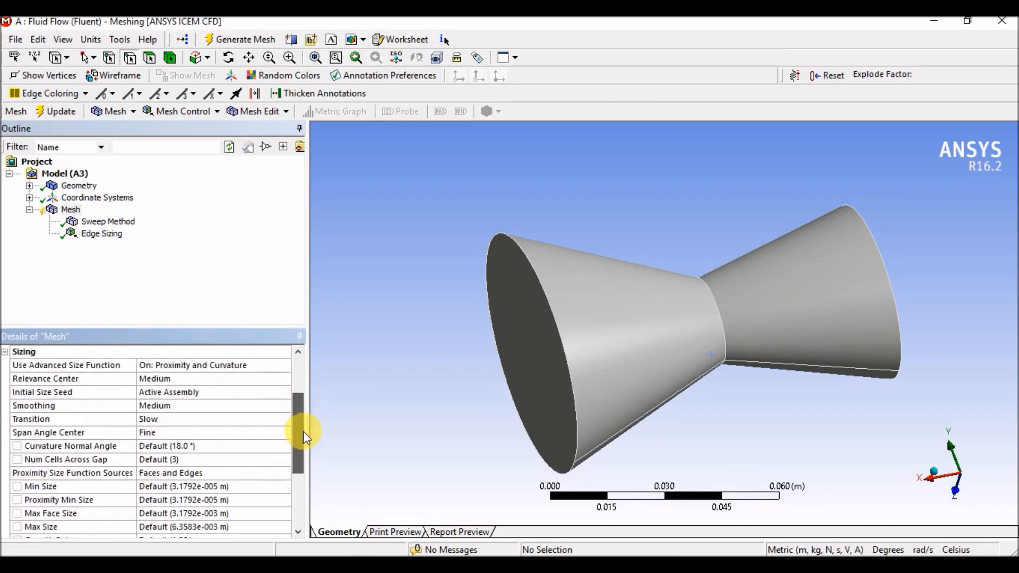
pyautogui.click(263, 424)
pyautogui.click(286, 425)
pyautogui.click(251, 434)
# Review the inflation and assembly meshing settings and generate the nozzle mesh.
pyautogui.moveTo(295, 407); pyautogui.dragTo(292, 477)
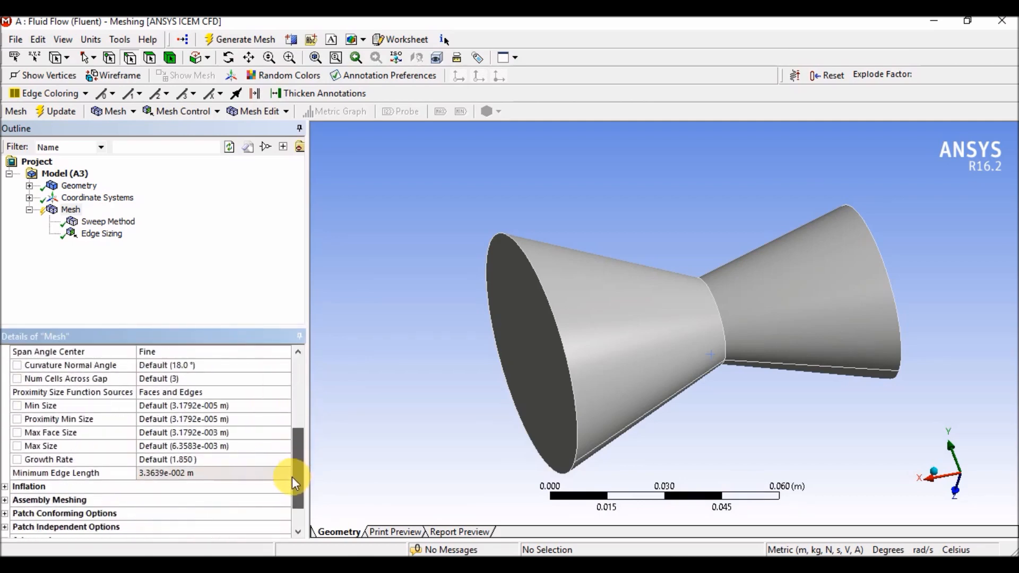
pyautogui.scroll(-1, 299, 474)
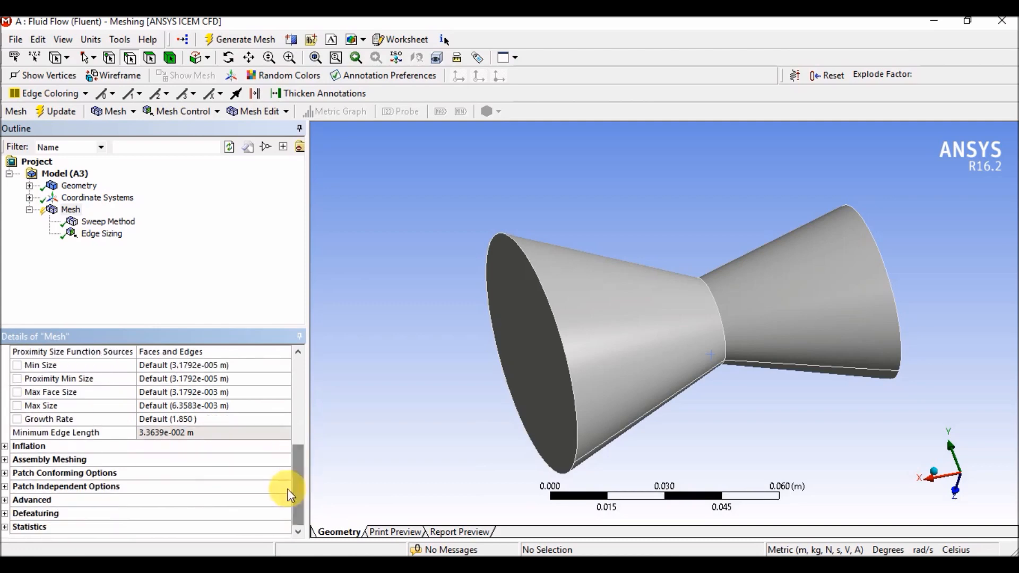
pyautogui.click(6, 445)
pyautogui.scroll(-3, 290, 466)
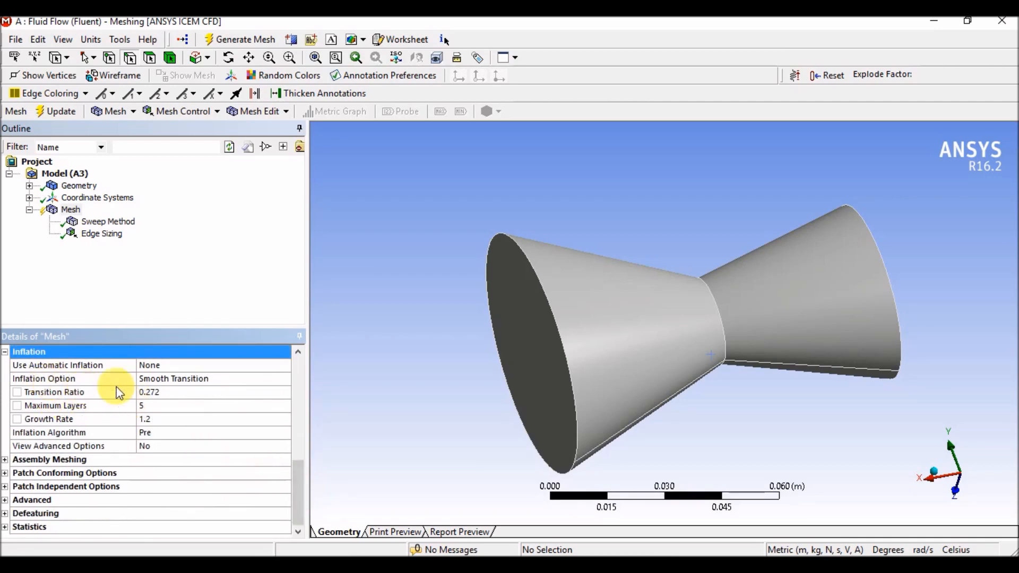
pyautogui.click(6, 459)
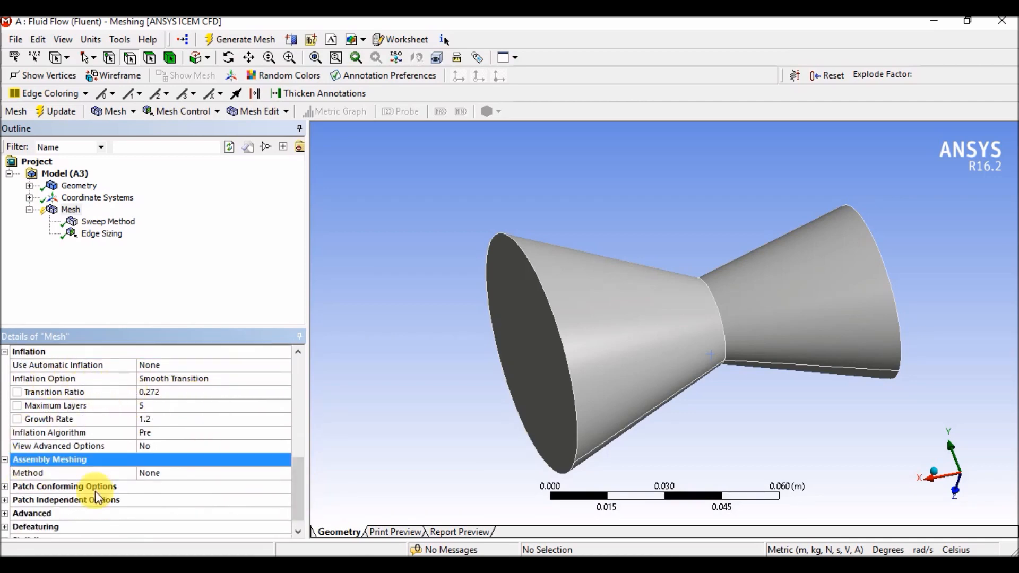
pyautogui.scroll(-2, 293, 478)
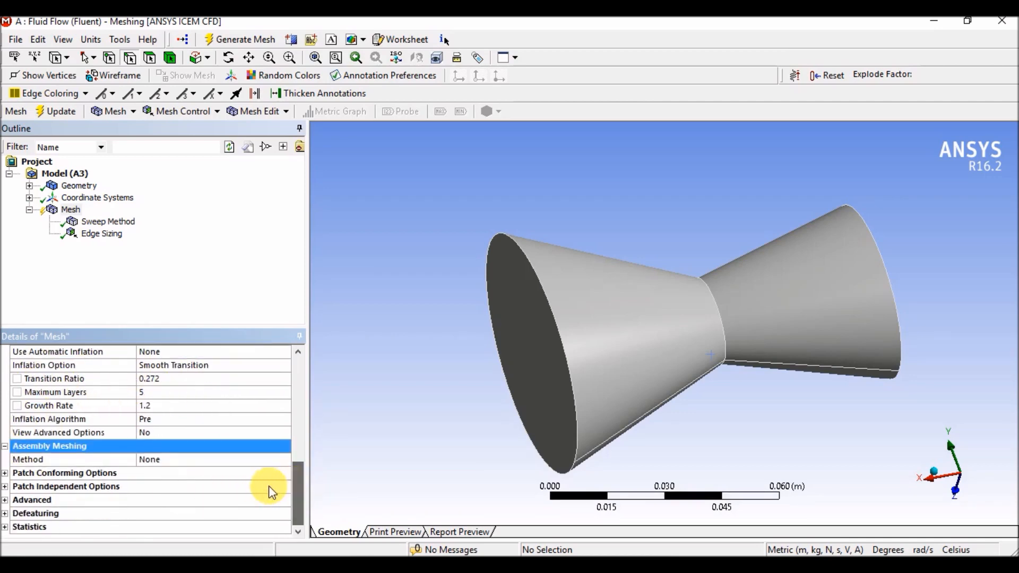
pyautogui.rightClick(72, 211)
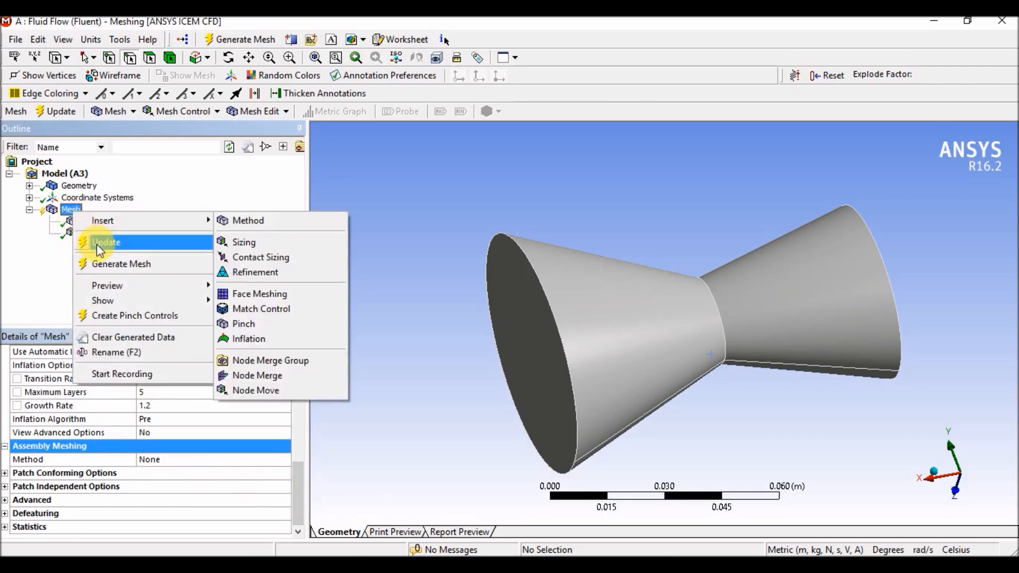
pyautogui.click(111, 264)
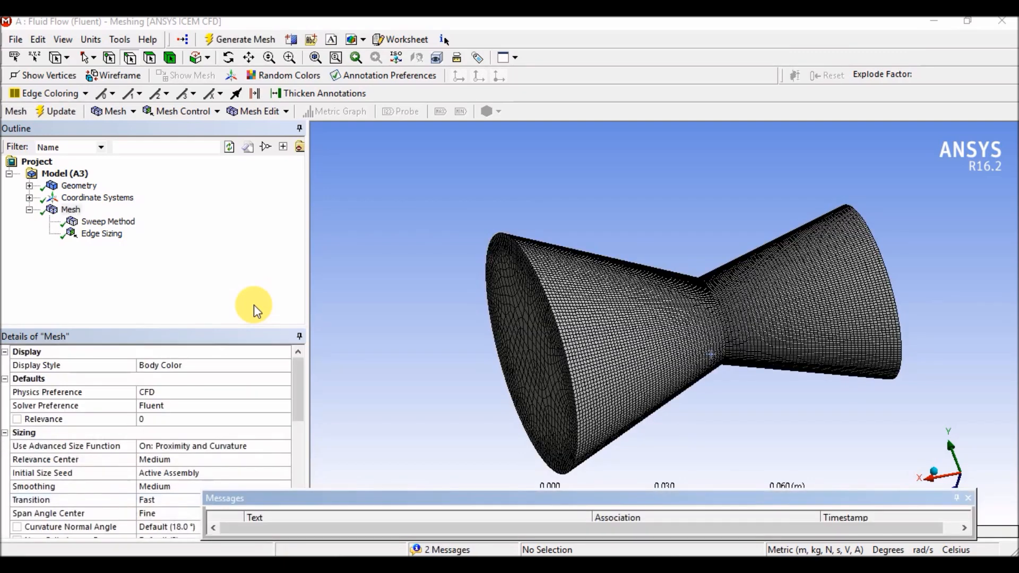
# Examine the generated mesh along the cone walls, at the throat and on the end face, and dismiss the messages.
pyautogui.moveTo(556, 398); pyautogui.dragTo(479, 420, button='middle')
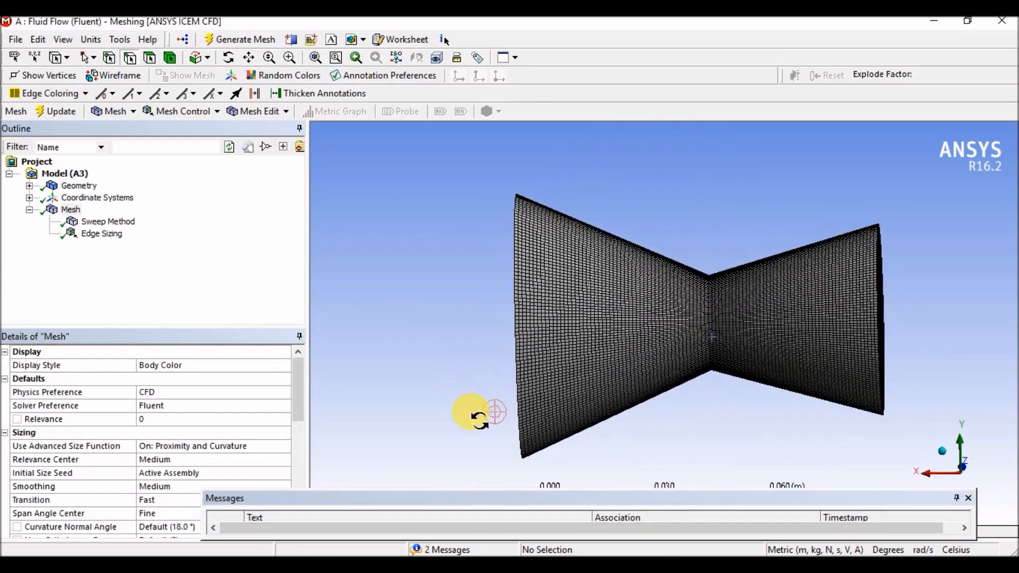
pyautogui.scroll(8, 692, 294)
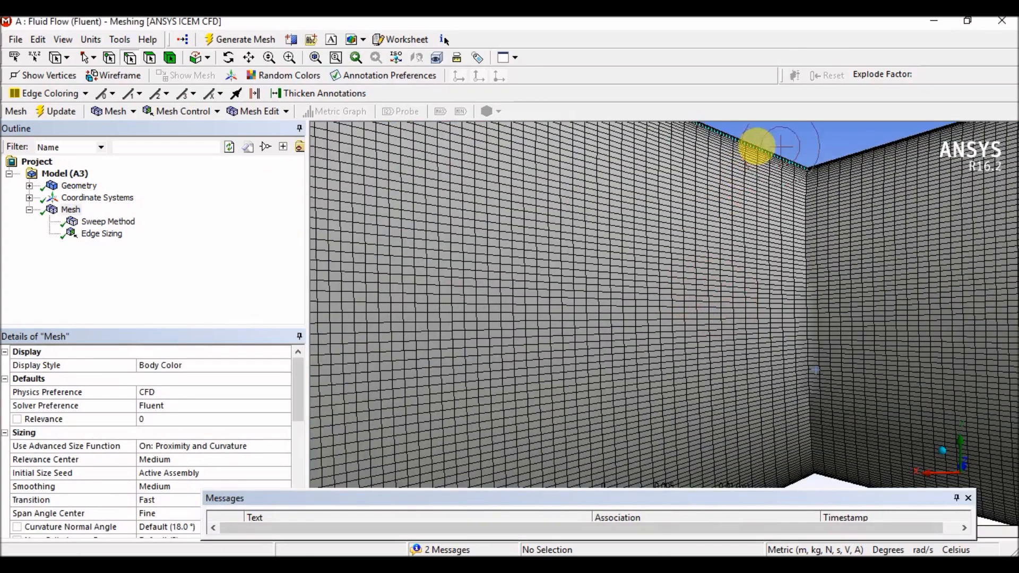
pyautogui.scroll(-4, 756, 159)
pyautogui.scroll(6, 603, 170)
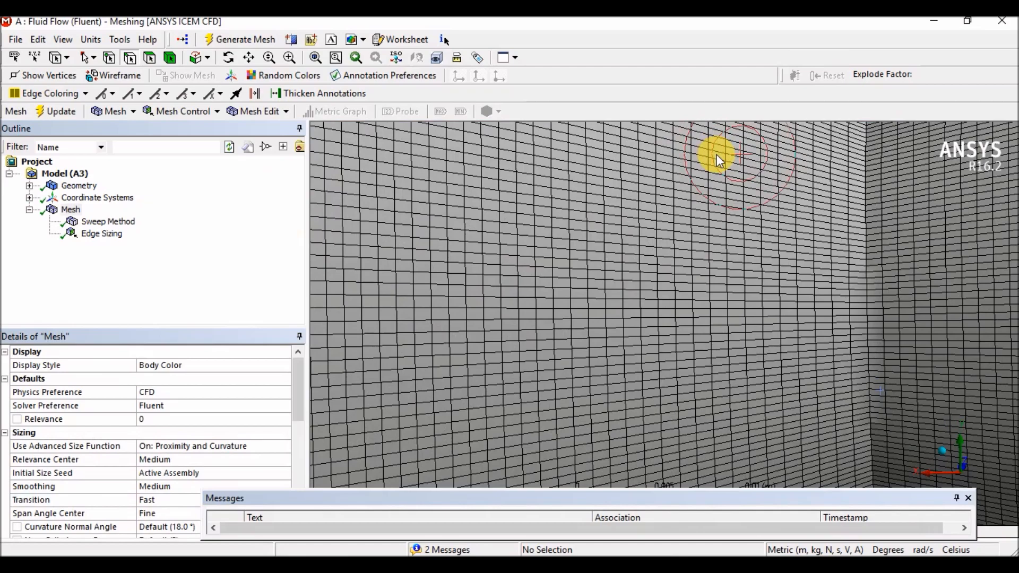
pyautogui.keyDown('ctrl'); pyautogui.moveTo(724, 149); pyautogui.dragTo(655, 421, button='middle'); pyautogui.keyUp('ctrl')
pyautogui.scroll(6, 692, 328)
pyautogui.scroll(-8, 694, 317)
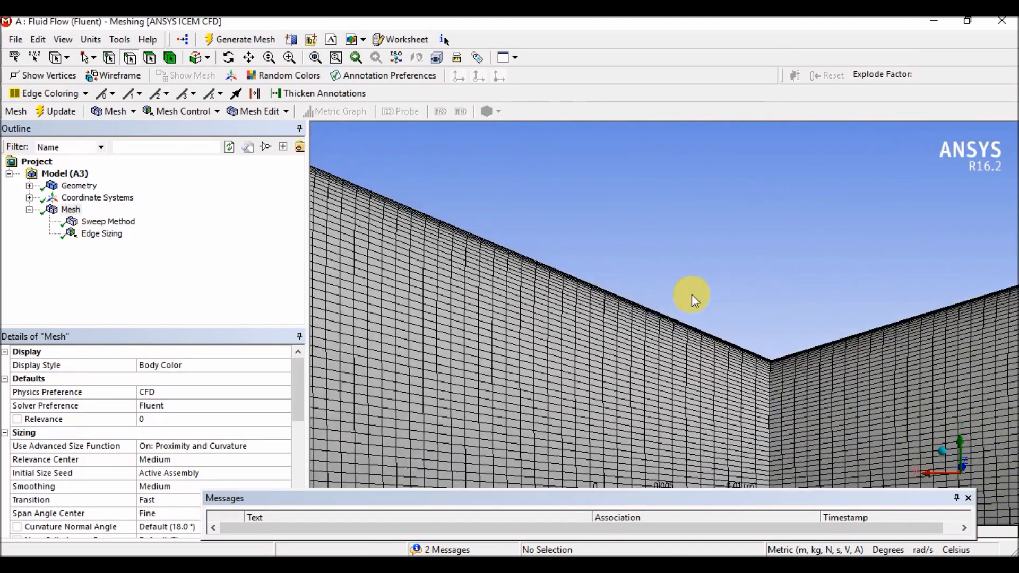
pyautogui.scroll(-5, 692, 295)
pyautogui.moveTo(693, 295); pyautogui.dragTo(685, 345, button='middle')
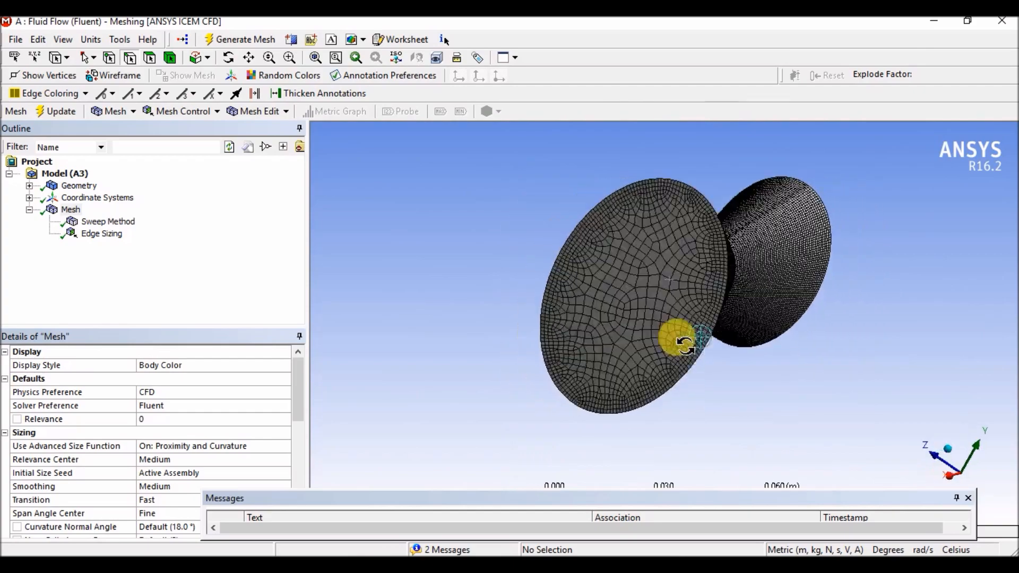
pyautogui.scroll(5, 655, 305)
pyautogui.scroll(-4, 648, 300)
pyautogui.moveTo(568, 301); pyautogui.dragTo(616, 258, button='middle')
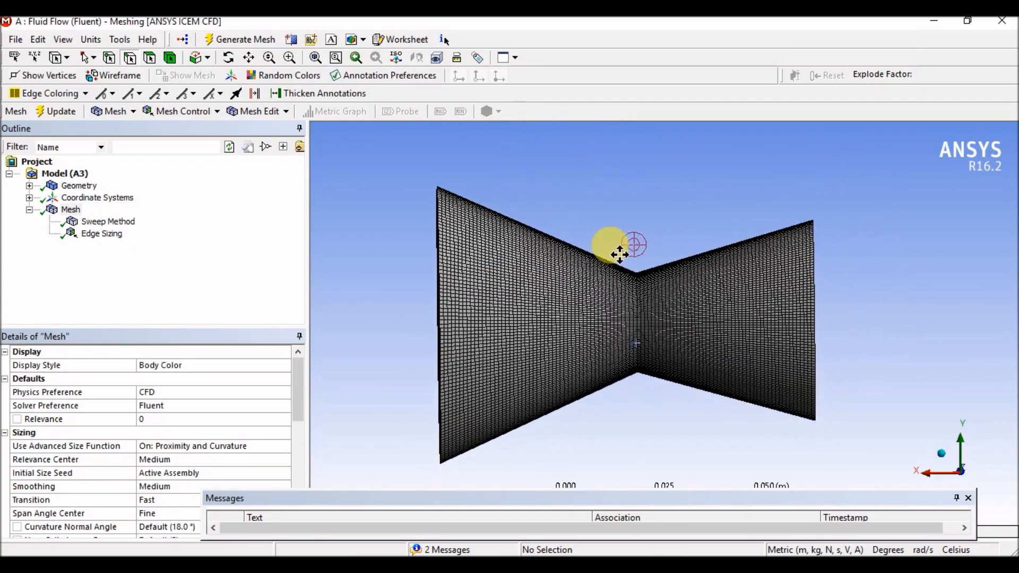
pyautogui.click(969, 499)
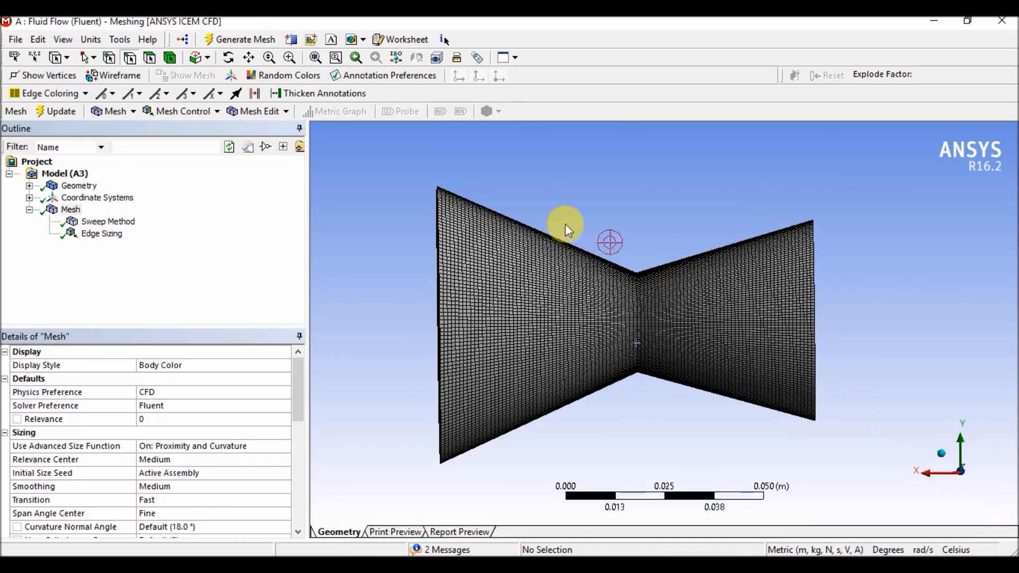
# Create a section plane across the nozzle right beside the throat and inspect the mesh on the cut.
pyautogui.click(291, 40)
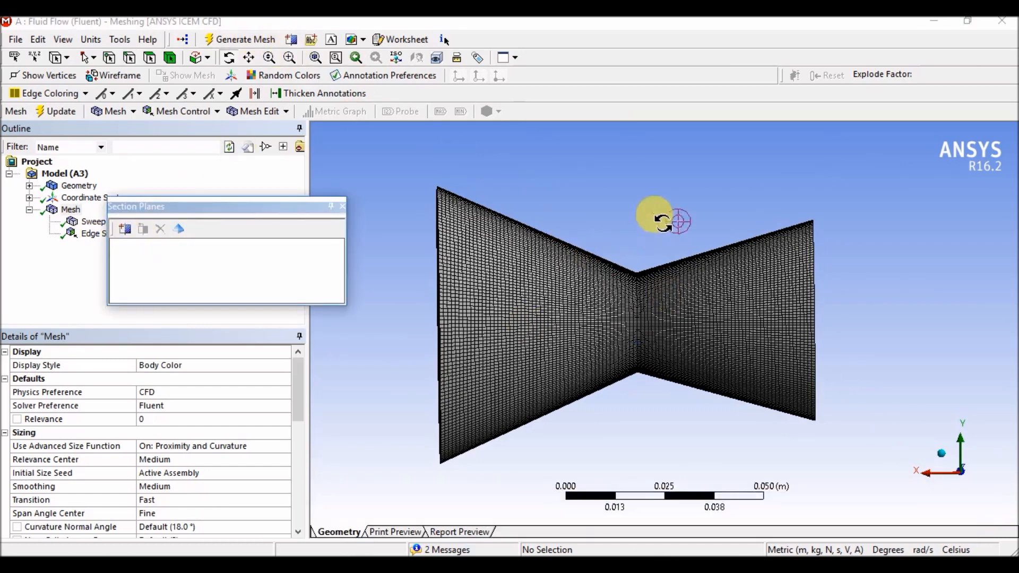
pyautogui.moveTo(648, 150); pyautogui.dragTo(647, 175, button='middle')
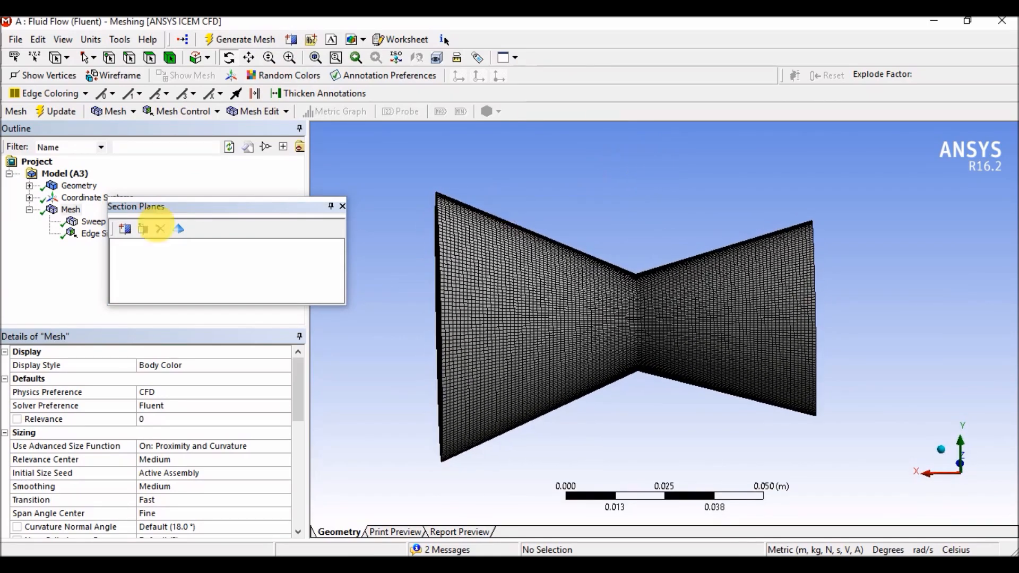
pyautogui.click(125, 229)
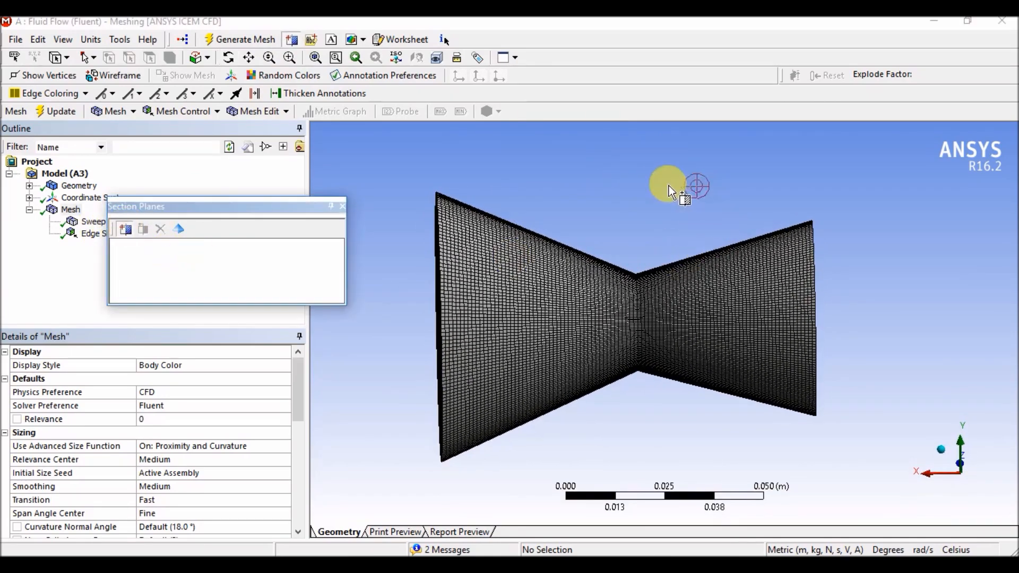
pyautogui.moveTo(647, 154); pyautogui.dragTo(655, 512)
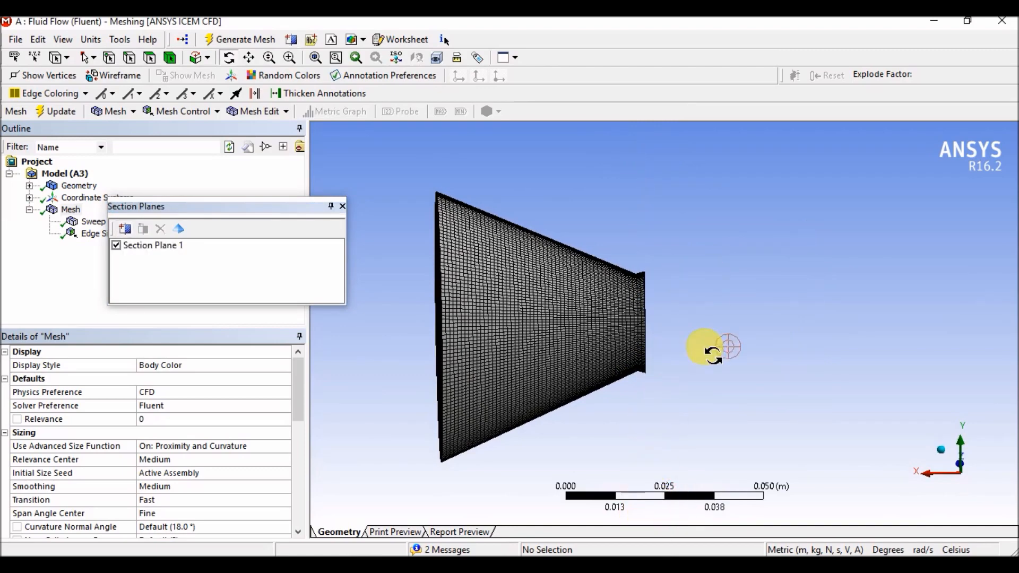
pyautogui.moveTo(707, 345); pyautogui.dragTo(557, 348, button='middle')
pyautogui.scroll(10, 634, 306)
pyautogui.keyDown('ctrl'); pyautogui.moveTo(610, 291); pyautogui.dragTo(672, 308, button='middle'); pyautogui.keyUp('ctrl')
# Turn off the section plane to show the full nozzle mesh again.
pyautogui.click(116, 245)
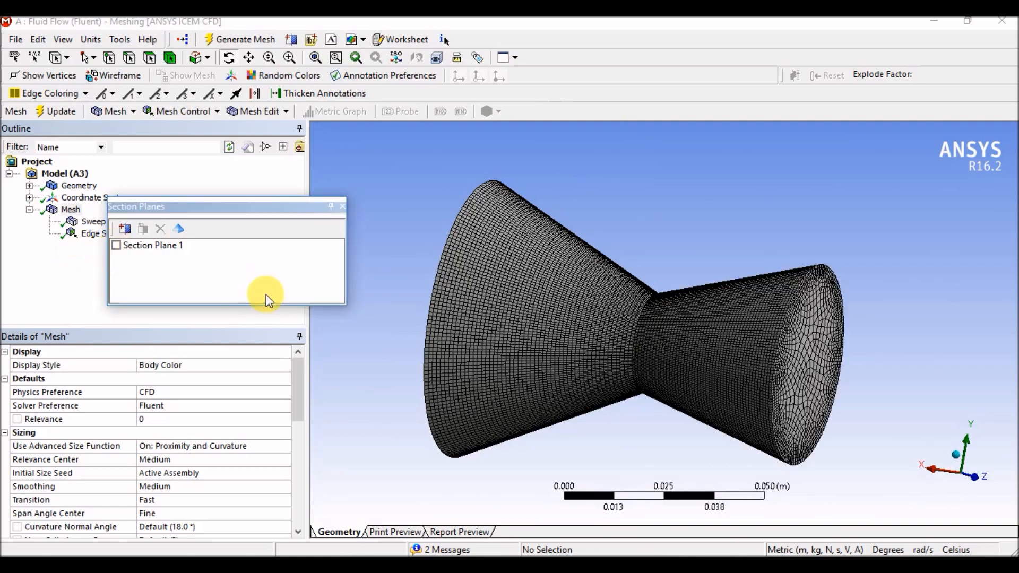
pyautogui.moveTo(432, 264); pyautogui.dragTo(405, 309, button='middle')
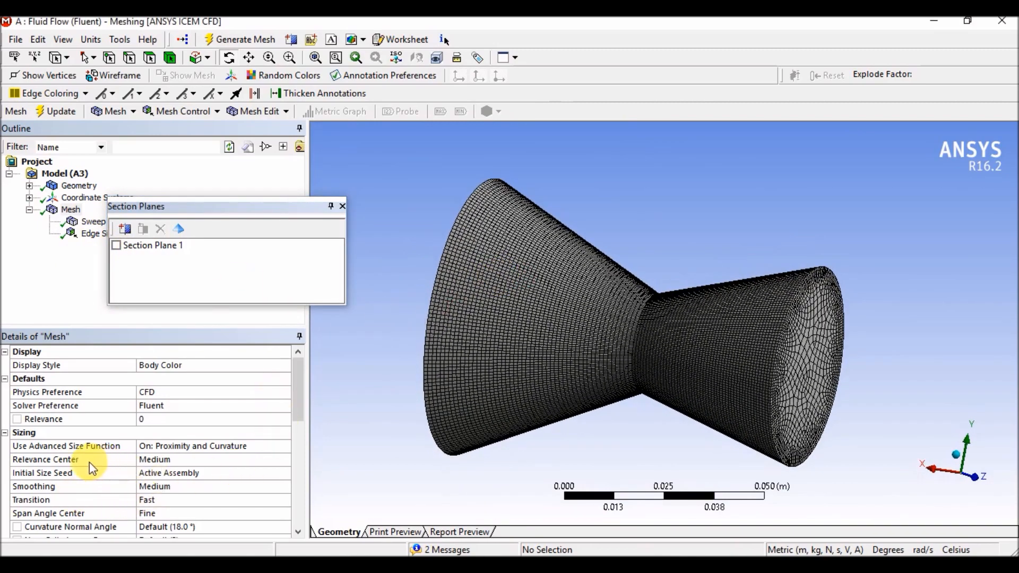
pyautogui.moveTo(392, 176); pyautogui.dragTo(557, 243, button='middle')
# Examine the mesh statistics for nodes and elements, close the section plane list, and review the mesh sizing values.
pyautogui.moveTo(297, 391); pyautogui.dragTo(296, 497)
pyautogui.click(5, 527)
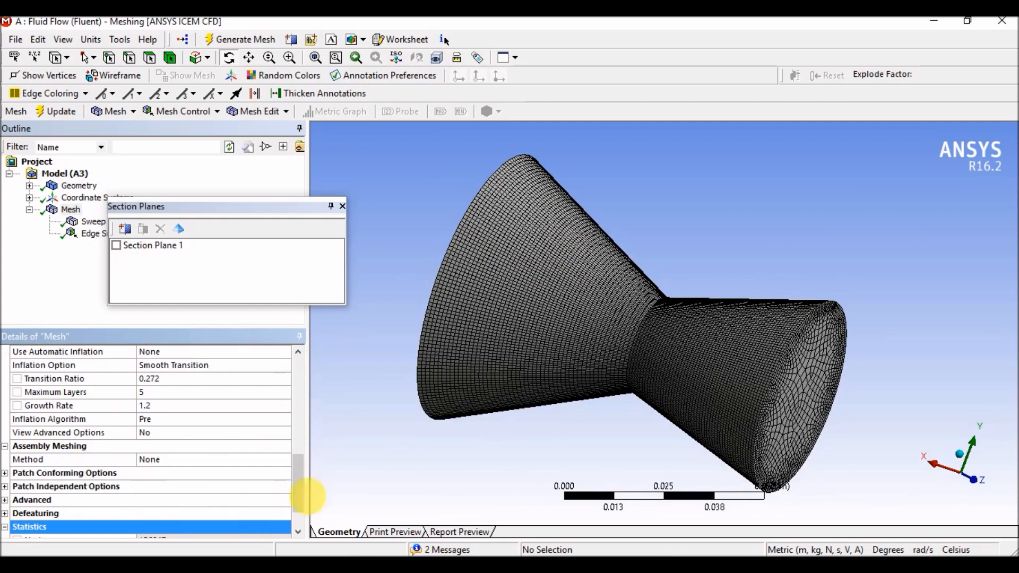
pyautogui.click(304, 502)
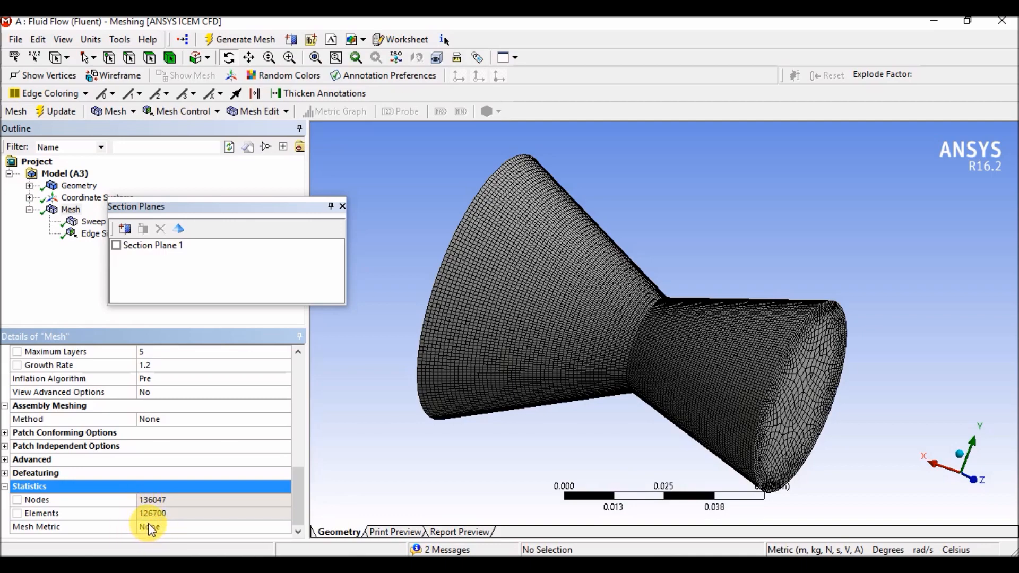
pyautogui.moveTo(561, 296); pyautogui.dragTo(398, 246)
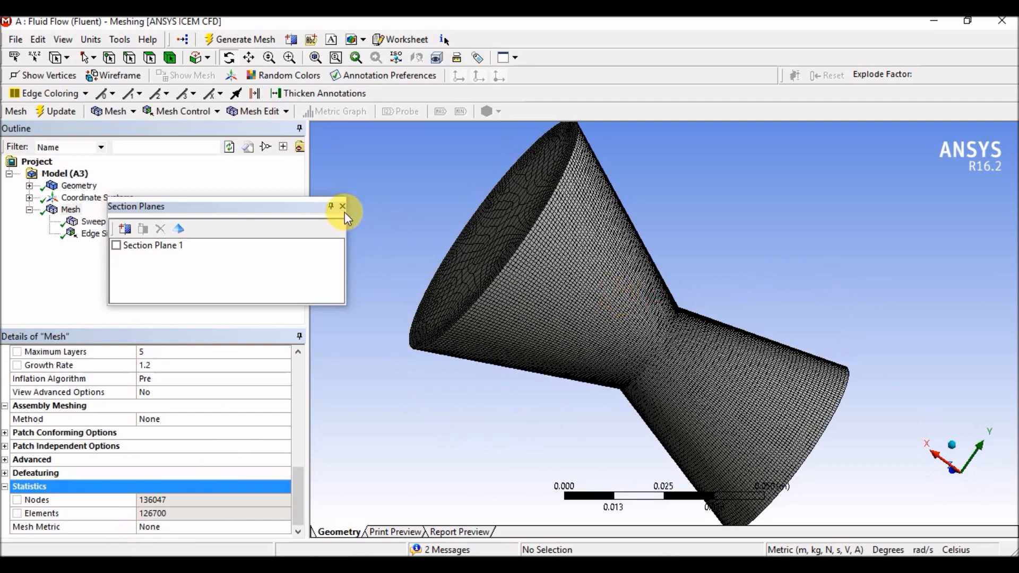
pyautogui.click(343, 206)
pyautogui.scroll(3, 570, 297)
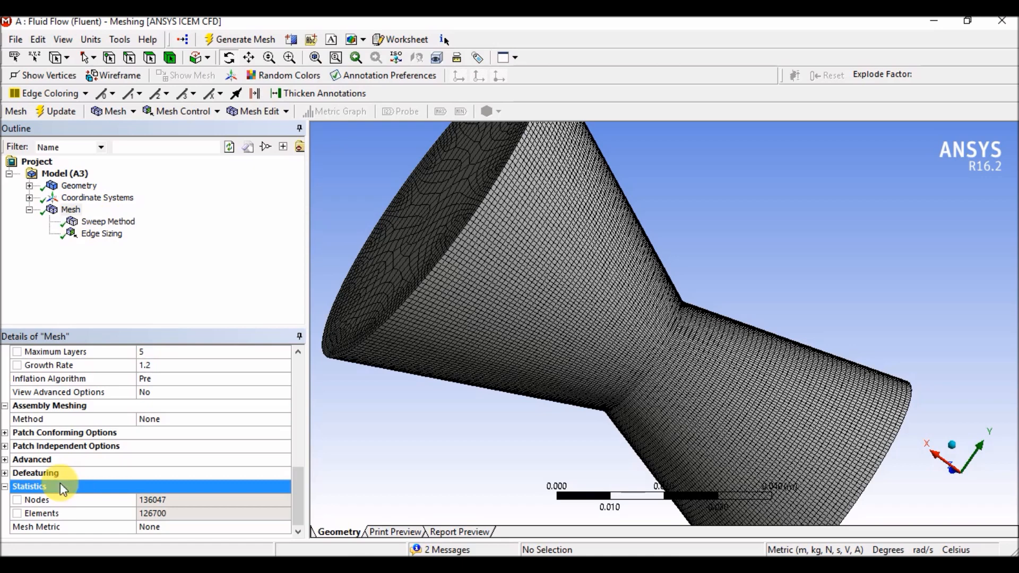
pyautogui.scroll(4, 24, 417)
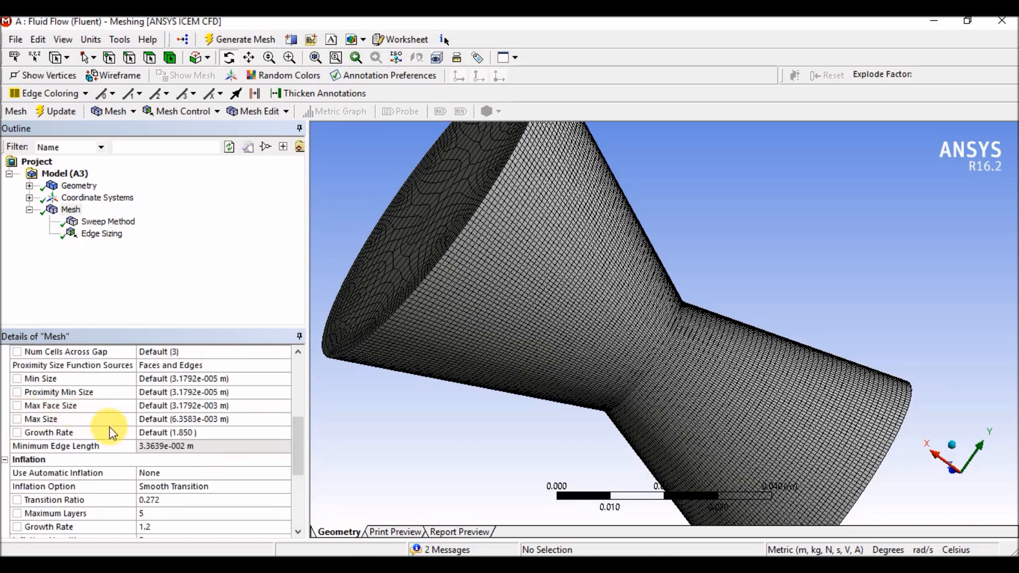
pyautogui.scroll(5, 81, 412)
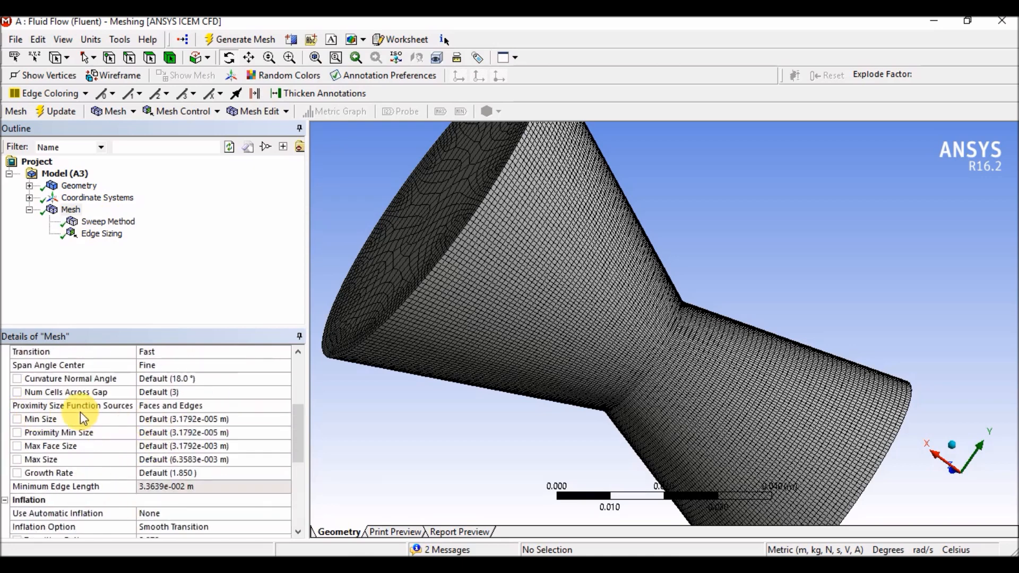
# Set the Relevance Center in the mesh sizing settings to Fine.
pyautogui.scroll(-1, 196, 472)
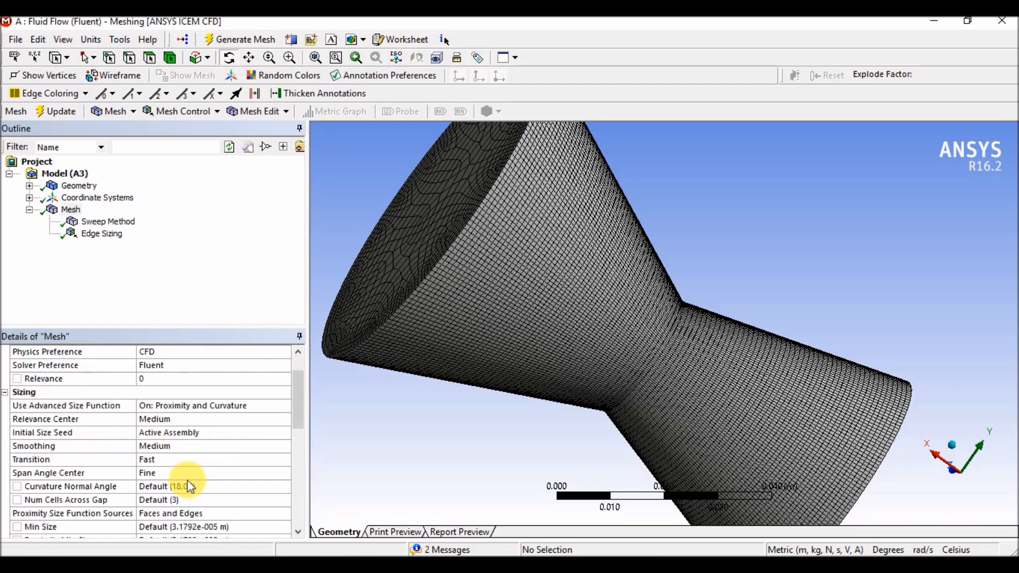
pyautogui.click(200, 450)
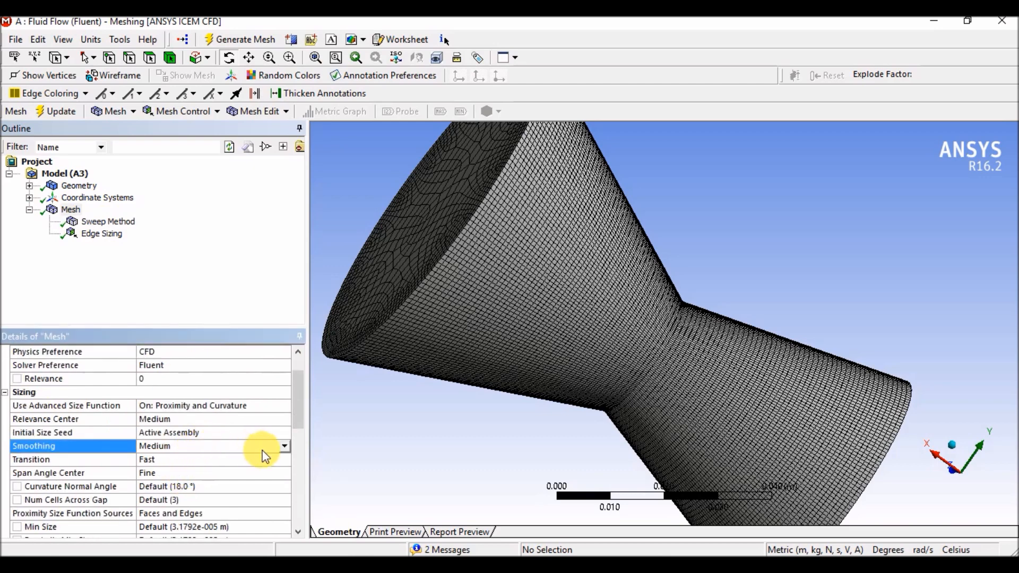
pyautogui.click(269, 424)
pyautogui.click(285, 421)
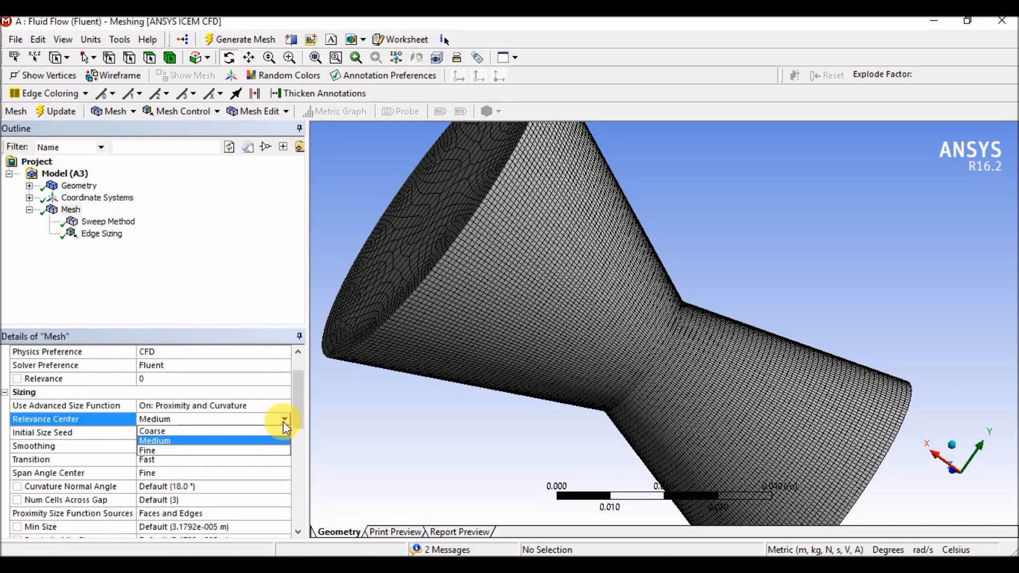
pyautogui.click(254, 445)
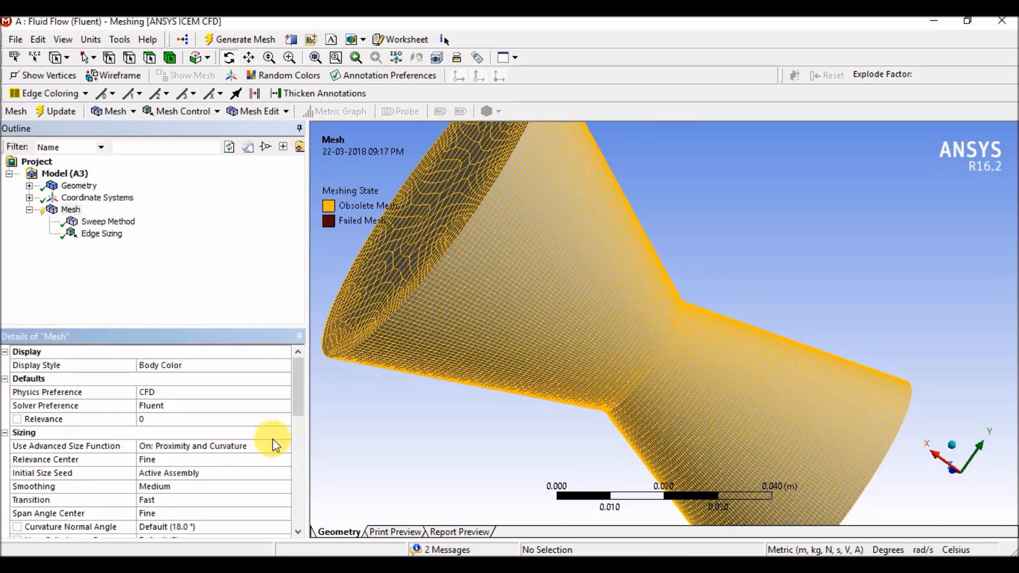
# Regenerate the nozzle mesh with the changed sizing settings.
pyautogui.moveTo(296, 402); pyautogui.dragTo(297, 422)
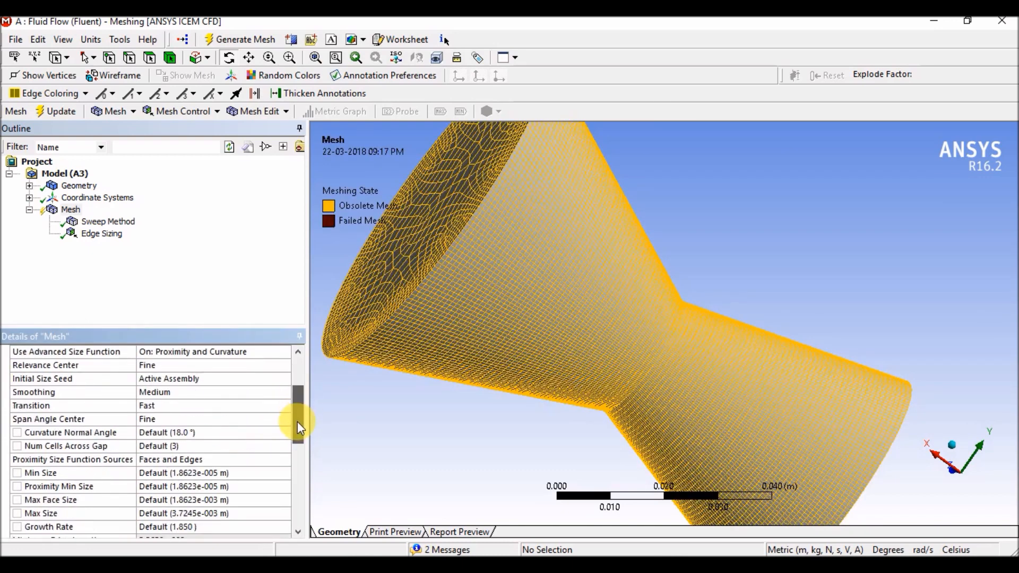
pyautogui.moveTo(492, 217); pyautogui.dragTo(474, 225, button='middle')
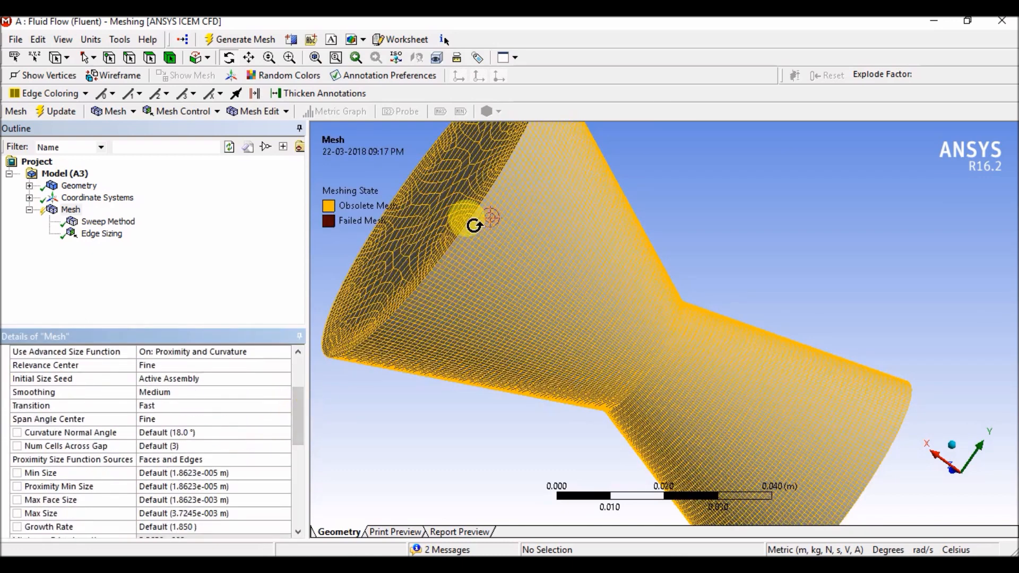
pyautogui.rightClick(66, 211)
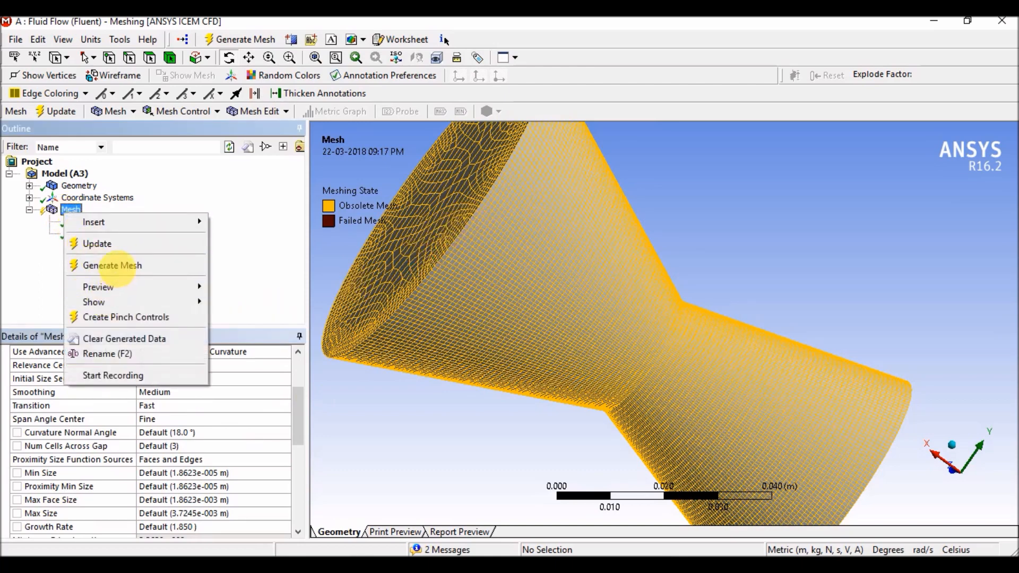
pyautogui.click(106, 266)
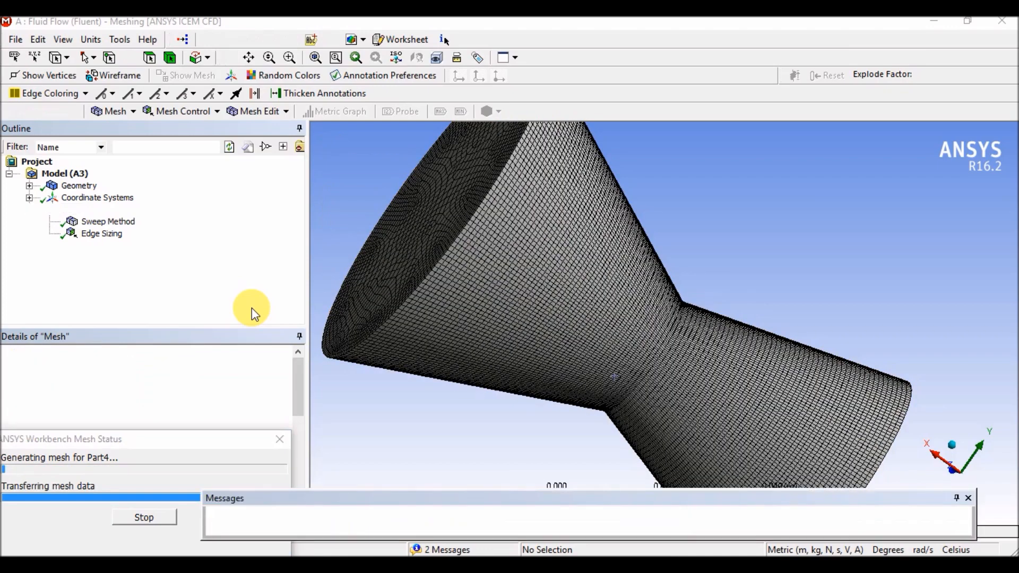
# Read and dismiss the mesh generation messages, and examine the node and element statistics and the mesh along the nozzle walls.
pyautogui.moveTo(401, 179); pyautogui.dragTo(419, 316, button='middle')
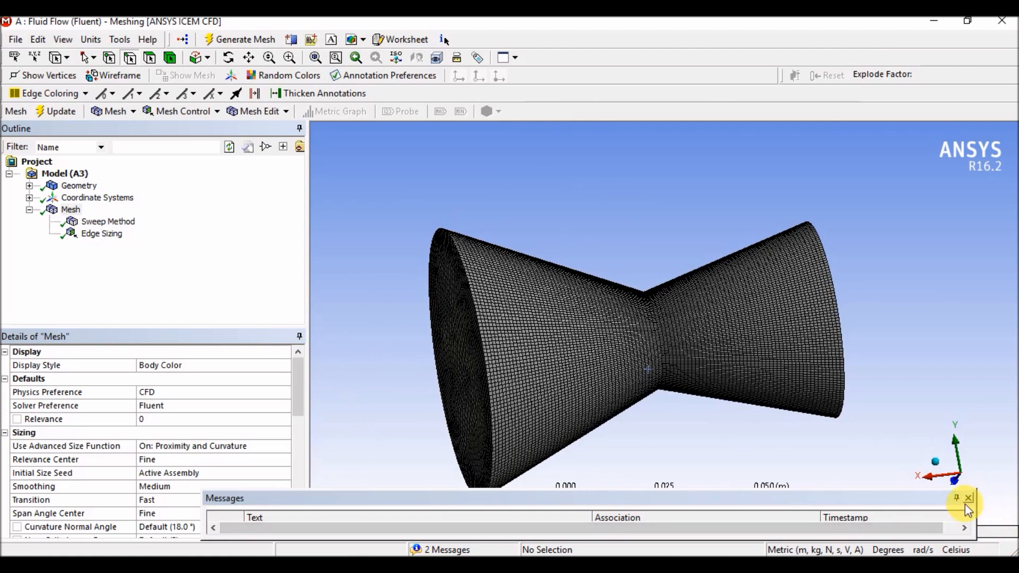
pyautogui.moveTo(774, 505); pyautogui.dragTo(792, 363)
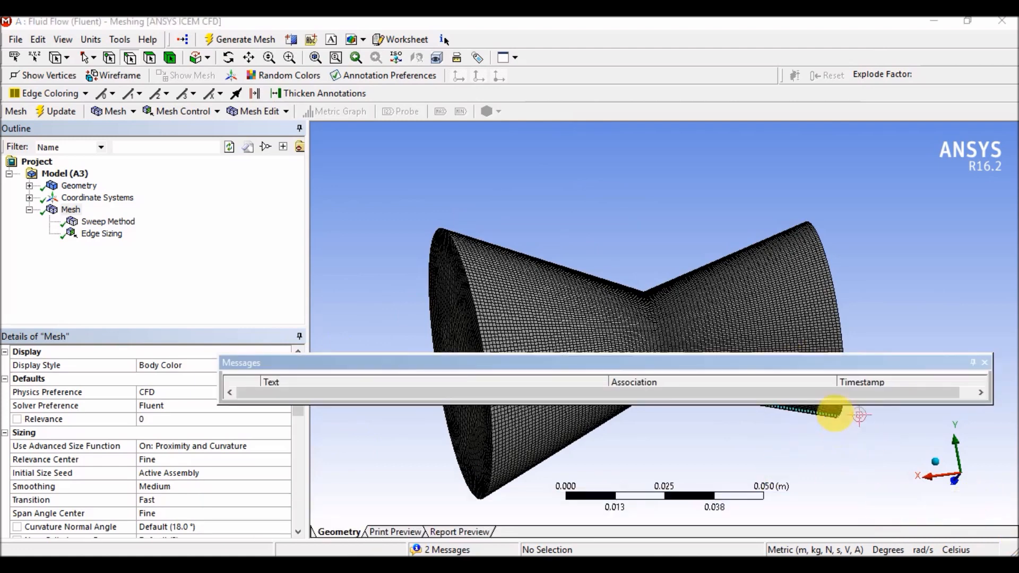
pyautogui.moveTo(992, 406); pyautogui.dragTo(1005, 477)
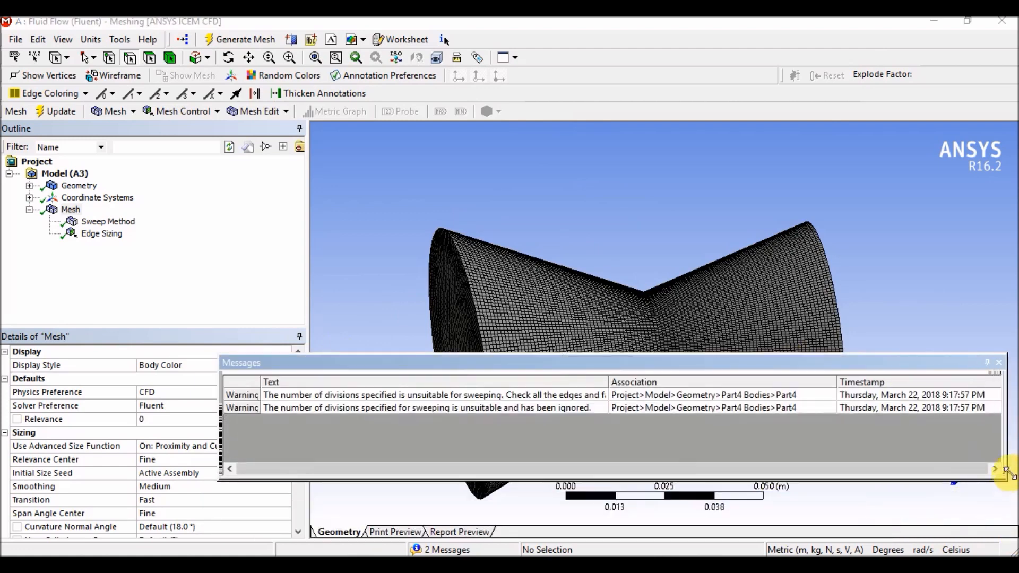
pyautogui.click(999, 364)
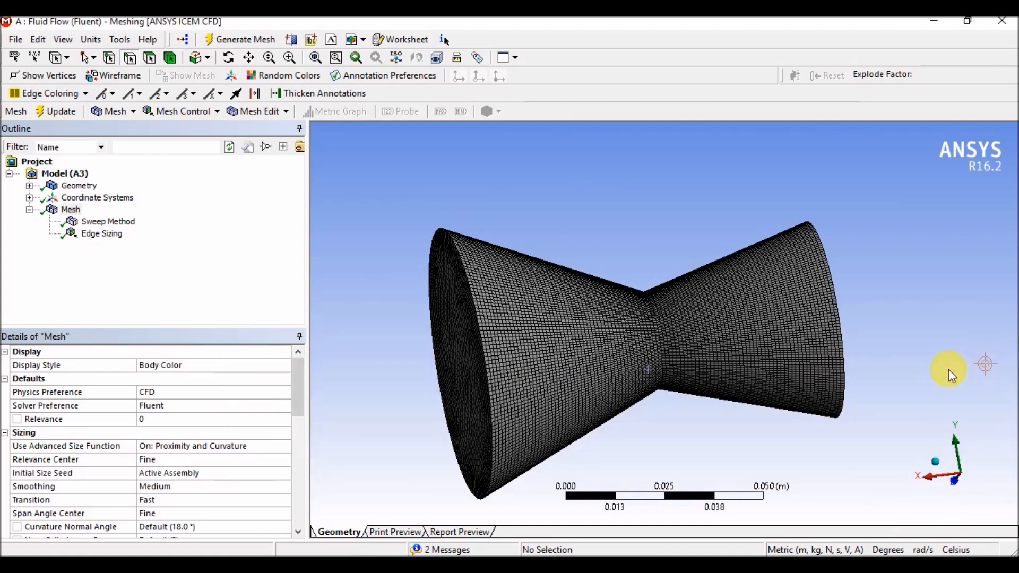
pyautogui.moveTo(295, 364); pyautogui.dragTo(296, 490)
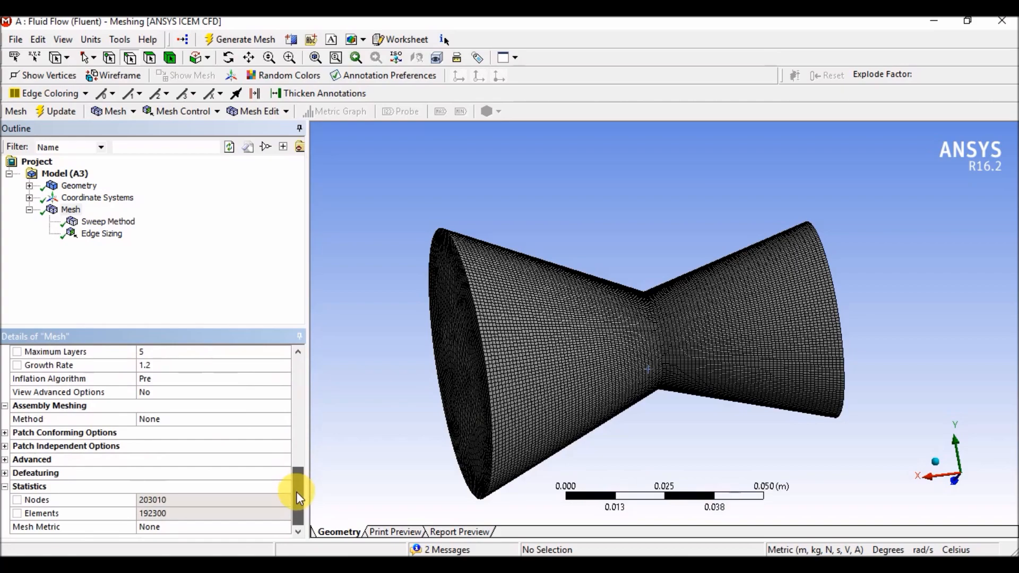
pyautogui.moveTo(495, 359); pyautogui.dragTo(277, 437, button='middle')
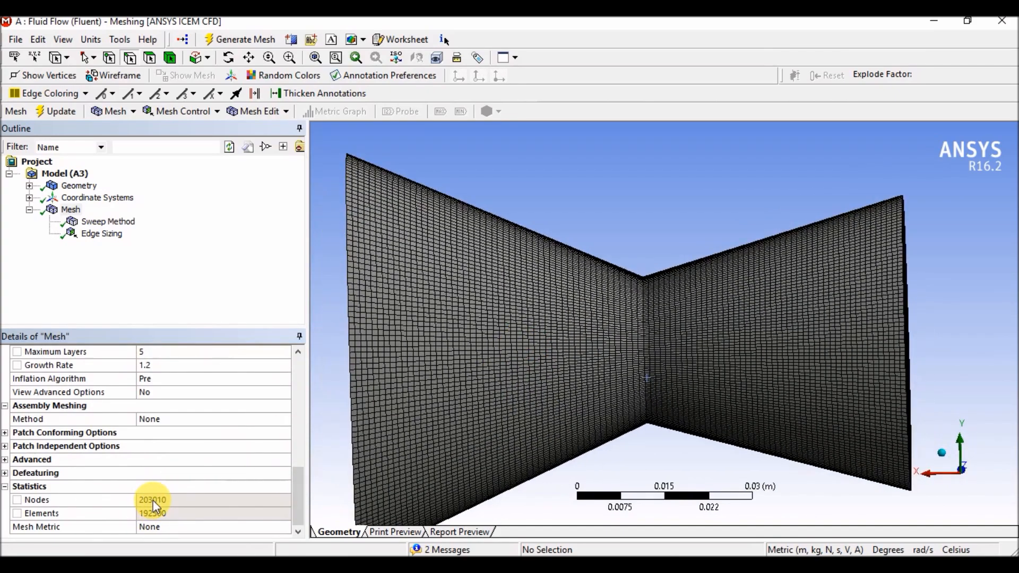
pyautogui.scroll(-5, 461, 359)
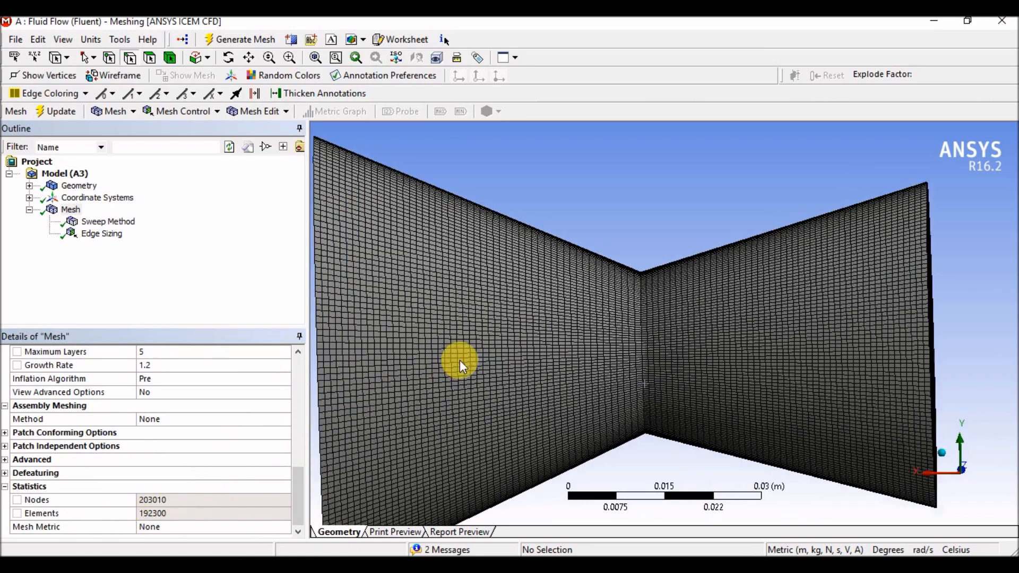
pyautogui.moveTo(470, 366)
pyautogui.mouseDown(button='middle')
pyautogui.moveTo(554, 340)
pyautogui.moveTo(533, 341)
pyautogui.moveTo(491, 381)
pyautogui.moveTo(464, 369)
pyautogui.moveTo(483, 356)
pyautogui.moveTo(462, 365)
pyautogui.mouseUp(button='middle')
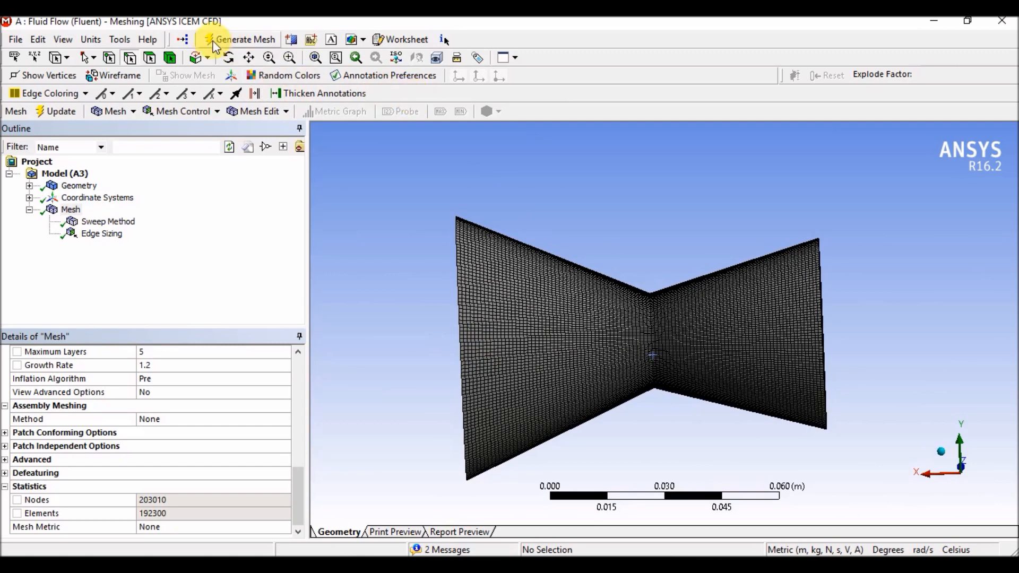
pyautogui.click(116, 37)
pyautogui.moveTo(82, 48)
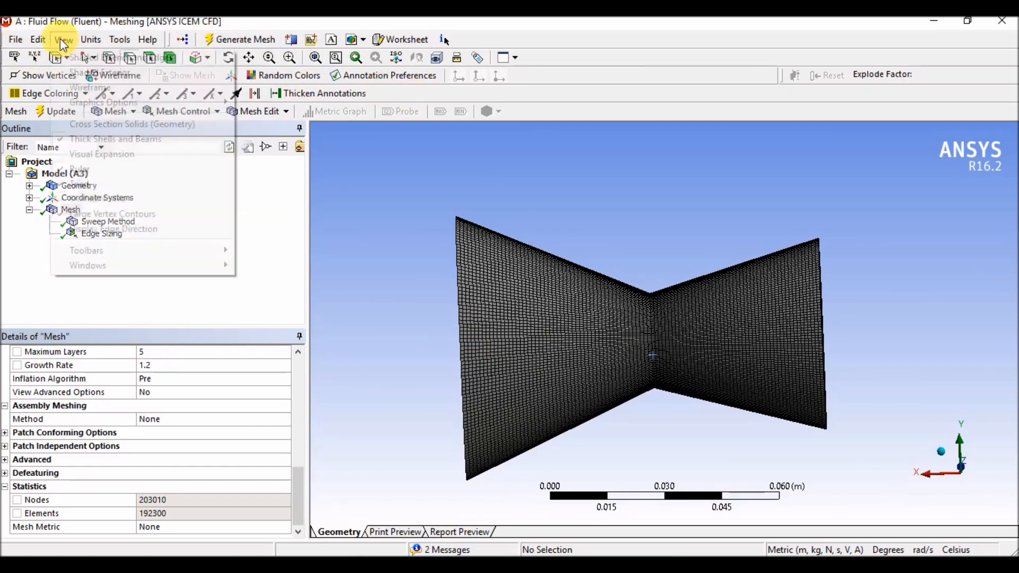
pyautogui.moveTo(121, 40)
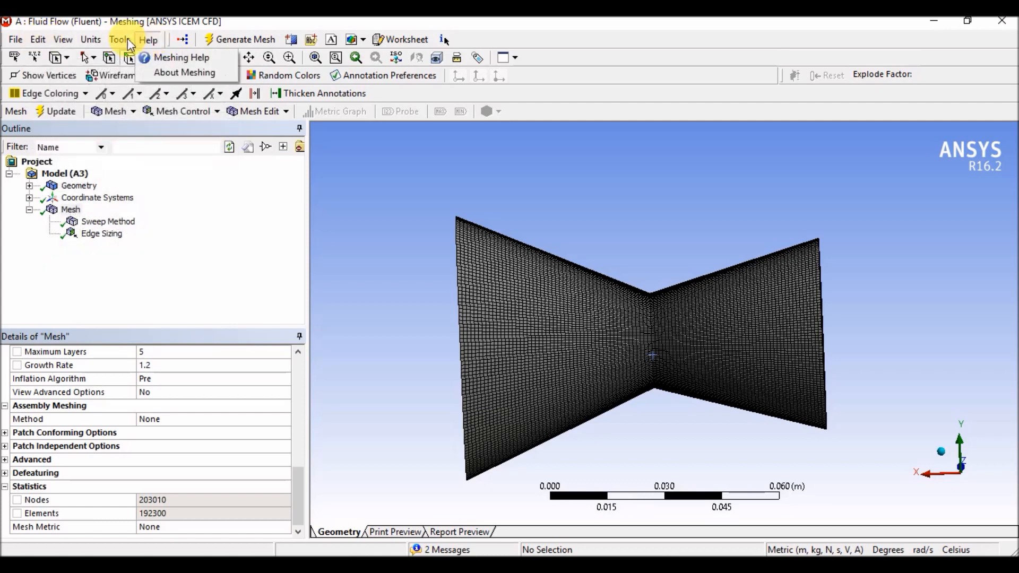
pyautogui.click(582, 96)
pyautogui.click(17, 40)
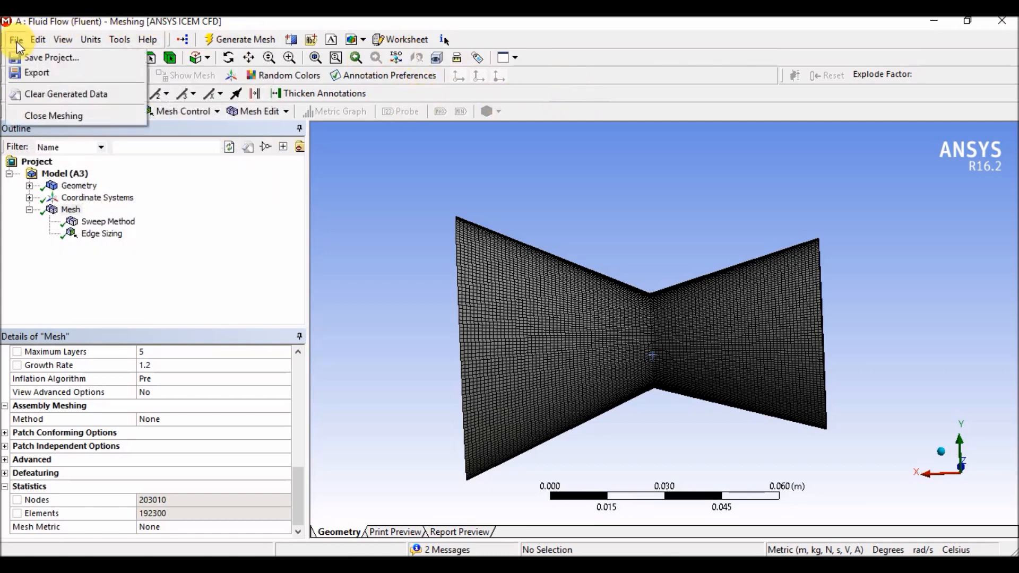
pyautogui.click(29, 72)
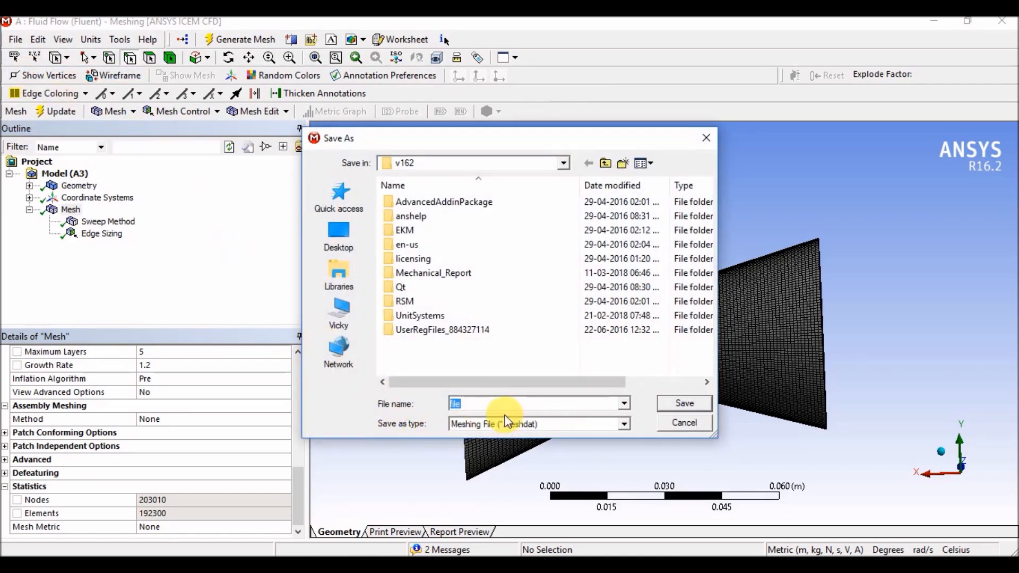
pyautogui.click(346, 563)
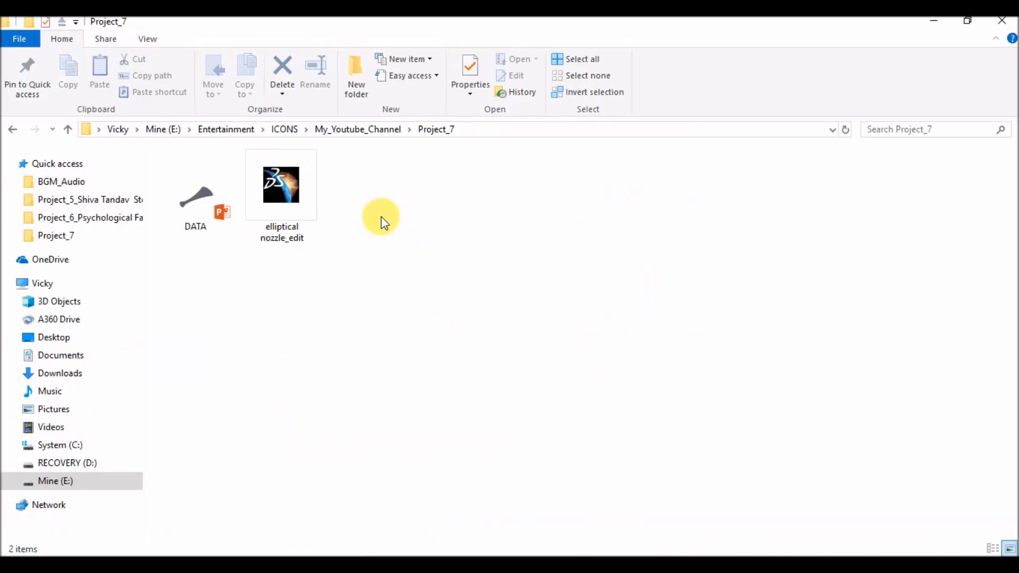
pyautogui.click(462, 134)
pyautogui.hotkey('ctrl', 'c')
pyautogui.click(464, 161)
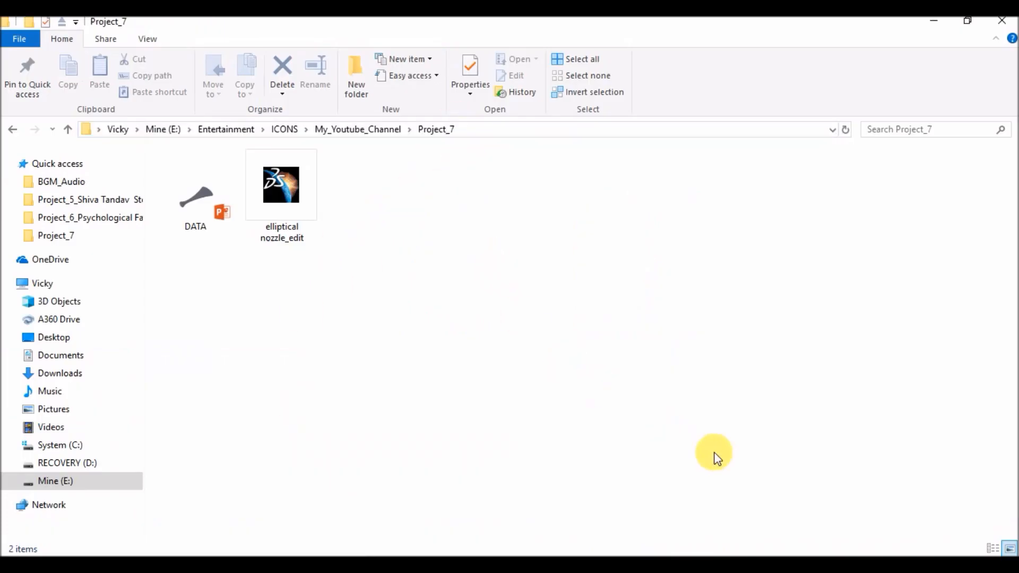
pyautogui.click(788, 570)
pyautogui.hotkey('ctrl', 'v')
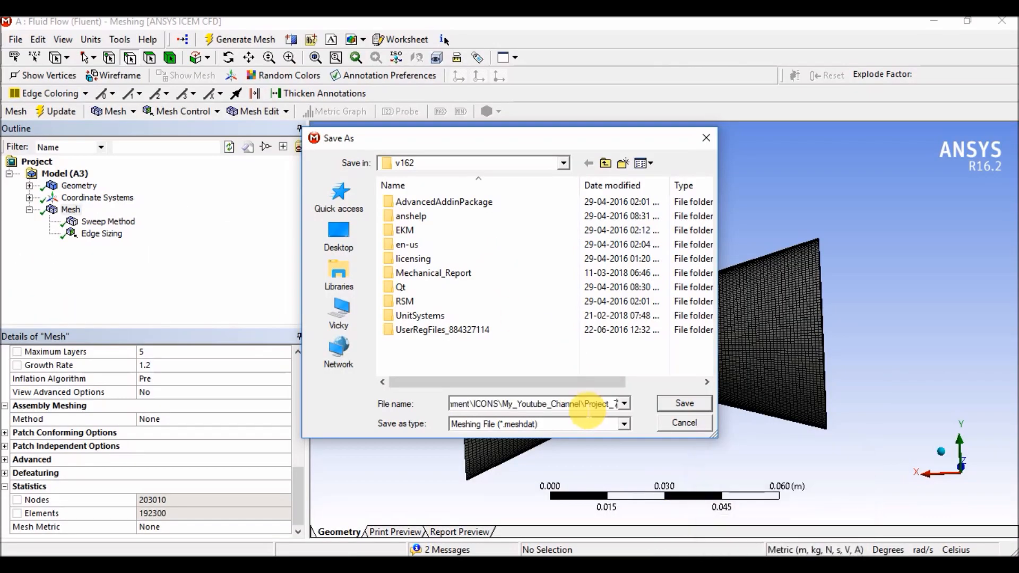
pyautogui.press('Return')
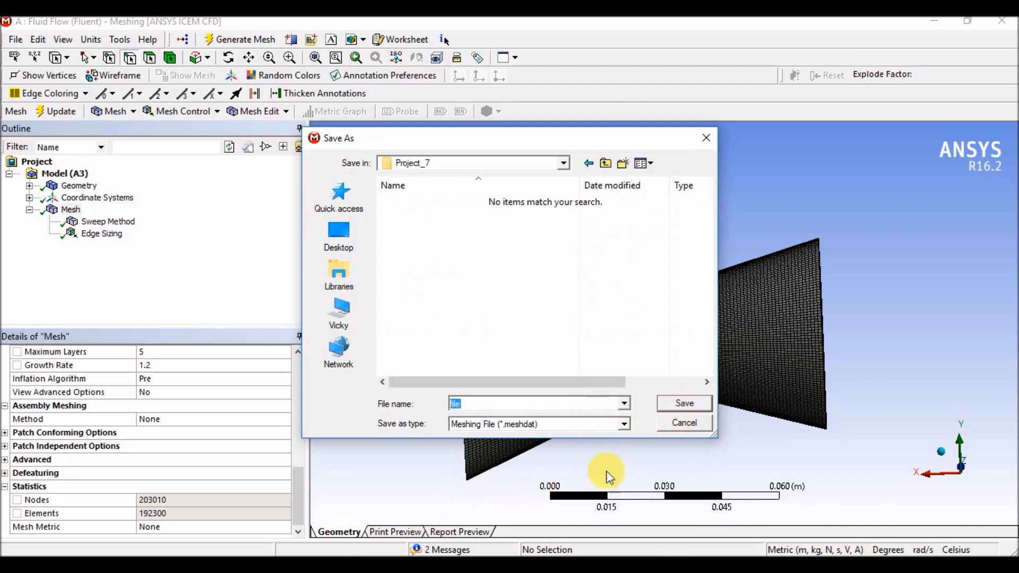
pyautogui.click(684, 422)
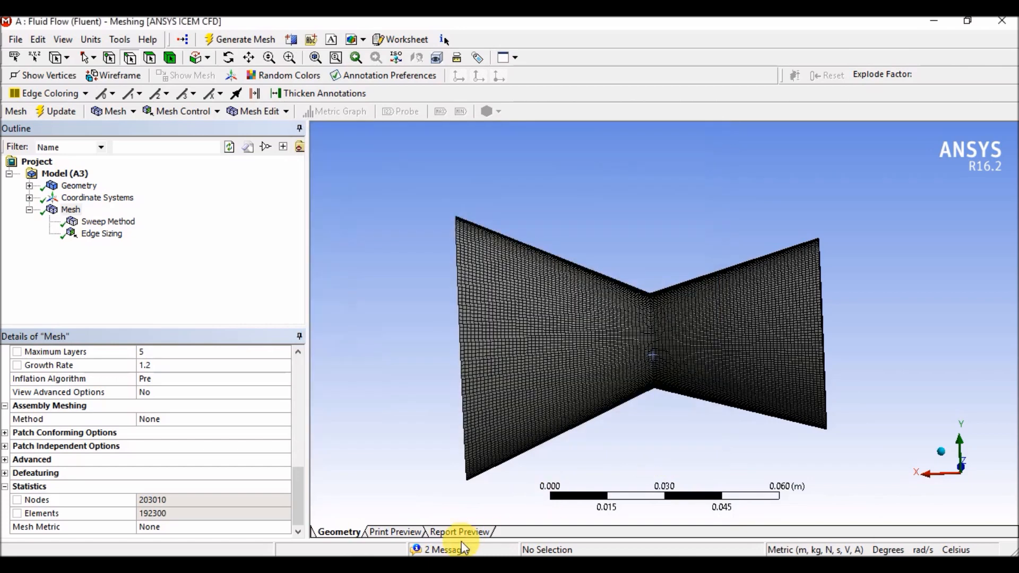
# Create a named selection "Inlet" on the end face of the larger cone.
pyautogui.moveTo(361, 476); pyautogui.dragTo(362, 567)
pyautogui.moveTo(401, 310); pyautogui.dragTo(454, 300, button='middle')
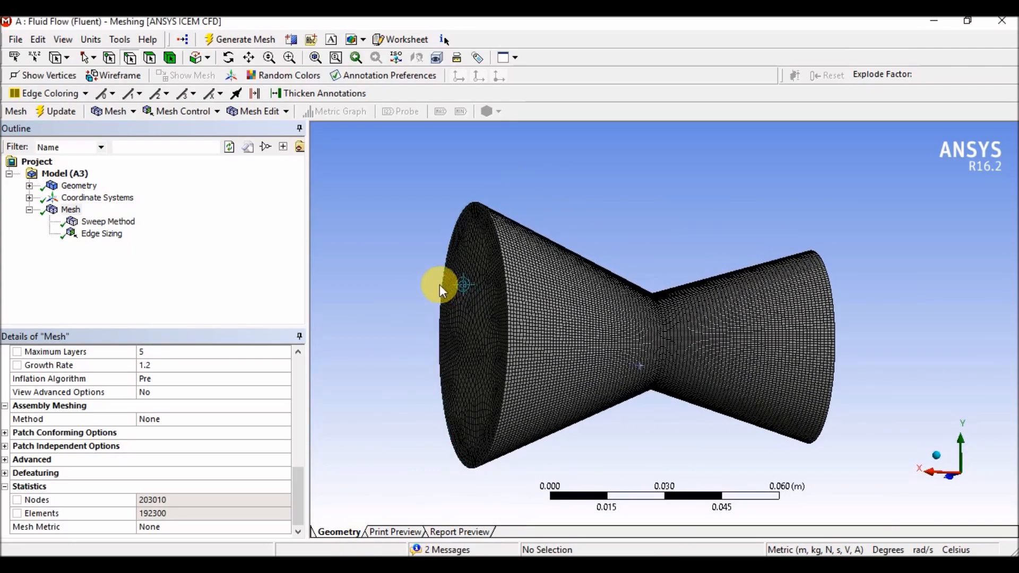
pyautogui.moveTo(434, 267)
pyautogui.mouseDown(button='middle')
pyautogui.moveTo(432, 230)
pyautogui.moveTo(423, 273)
pyautogui.moveTo(462, 234)
pyautogui.moveTo(450, 268)
pyautogui.moveTo(493, 278)
pyautogui.moveTo(591, 191)
pyautogui.moveTo(630, 275)
pyautogui.moveTo(489, 287)
pyautogui.moveTo(469, 276)
pyautogui.moveTo(603, 285)
pyautogui.moveTo(585, 289)
pyautogui.mouseUp(button='middle')
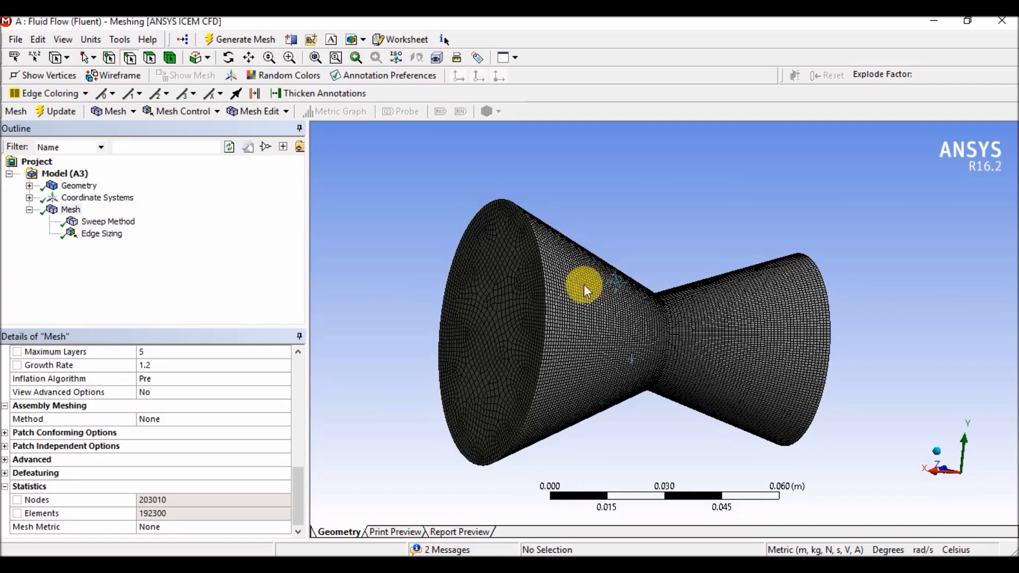
pyautogui.click(79, 185)
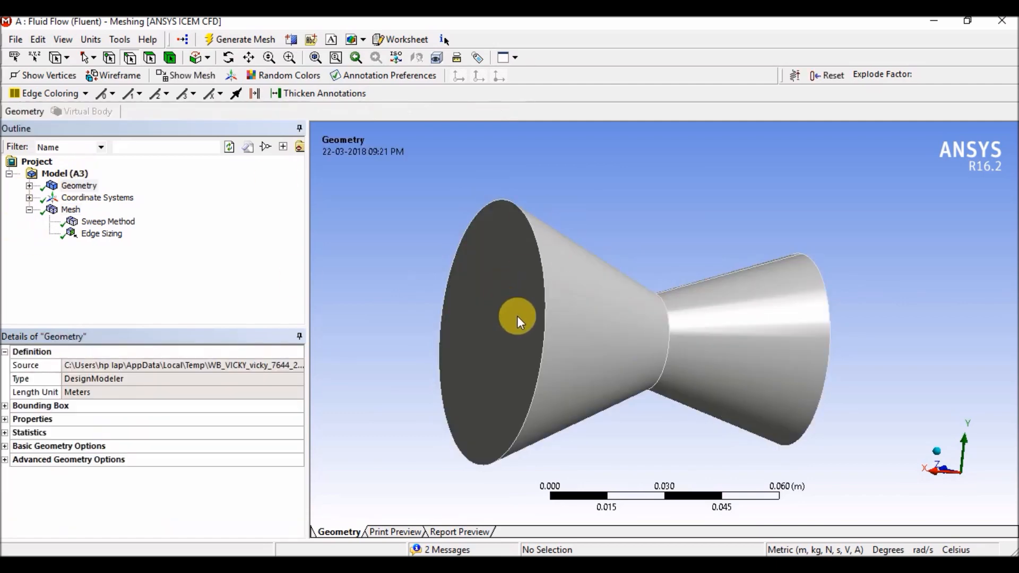
pyautogui.click(152, 60)
pyautogui.click(496, 293)
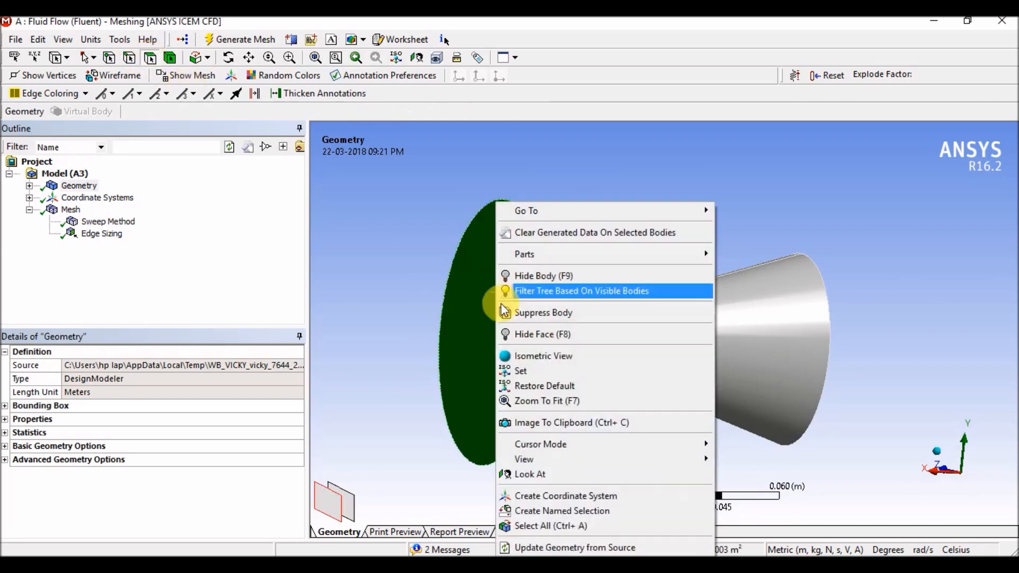
pyautogui.click(580, 512)
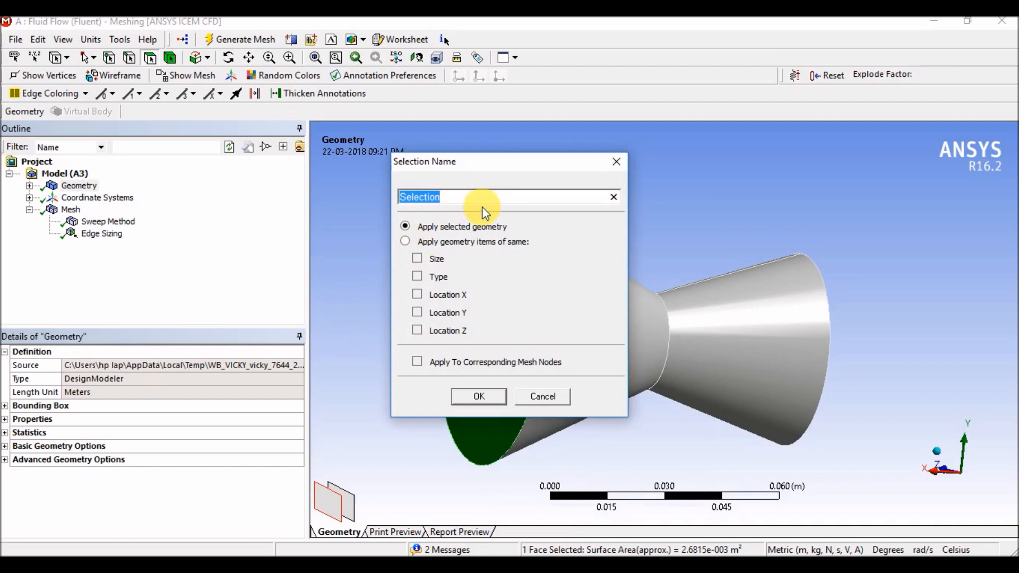
pyautogui.write('Inlet')
pyautogui.press('Return')
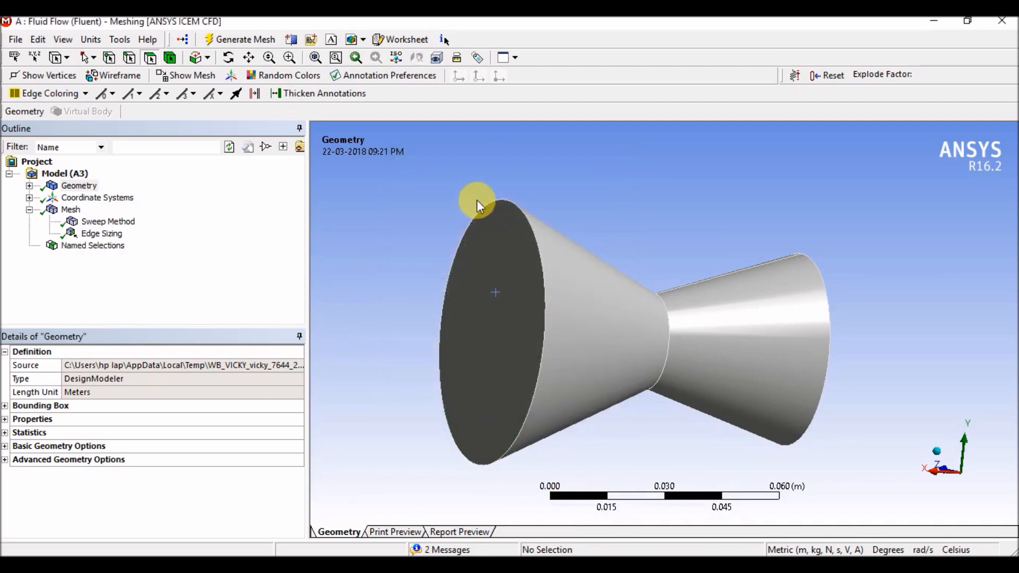
# Create a named selection "Outlet" on the end face of the smaller cone.
pyautogui.moveTo(615, 218); pyautogui.dragTo(496, 216, button='middle')
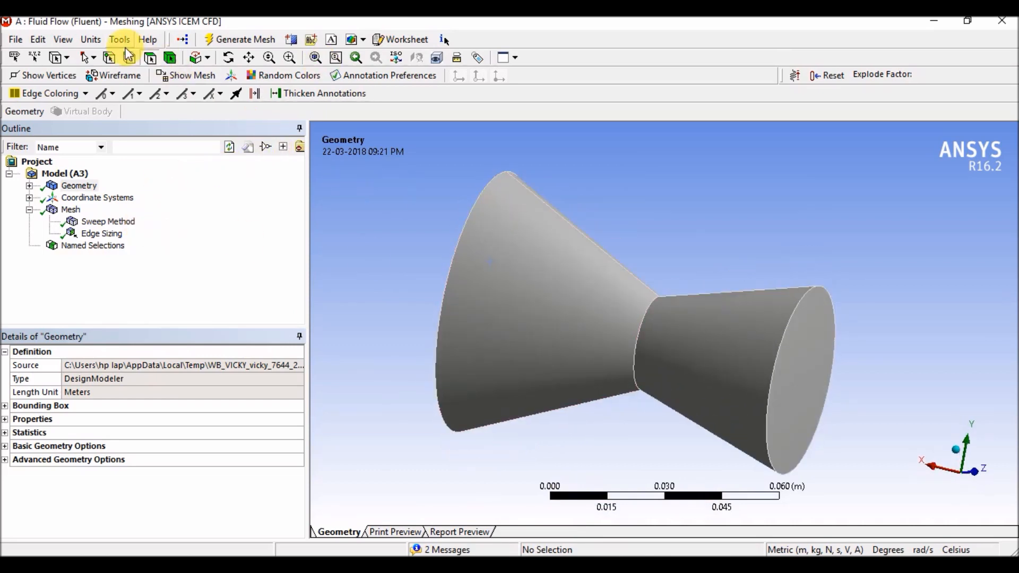
pyautogui.click(801, 339)
pyautogui.rightClick(803, 338)
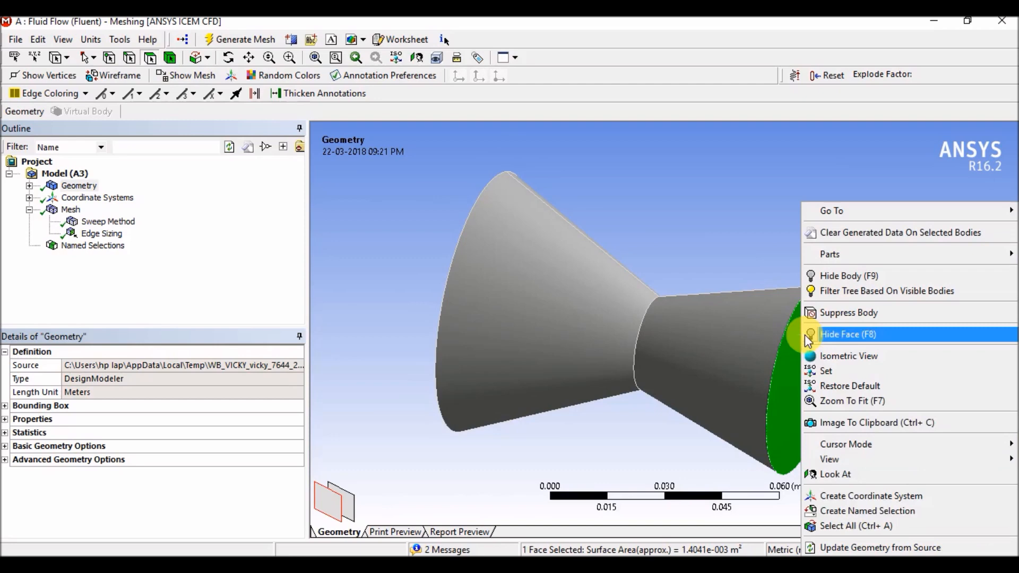
pyautogui.click(853, 514)
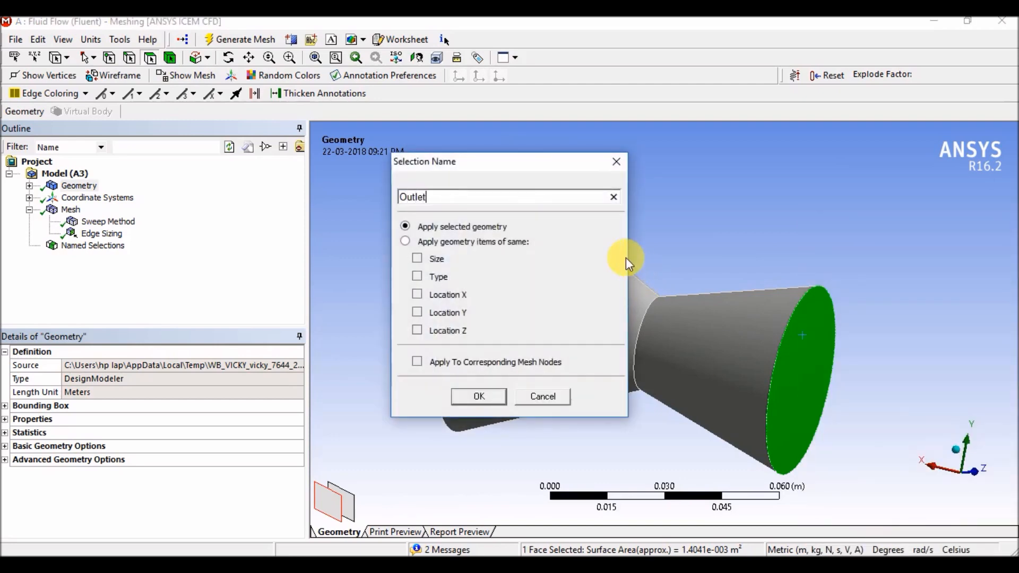
pyautogui.press('Return')
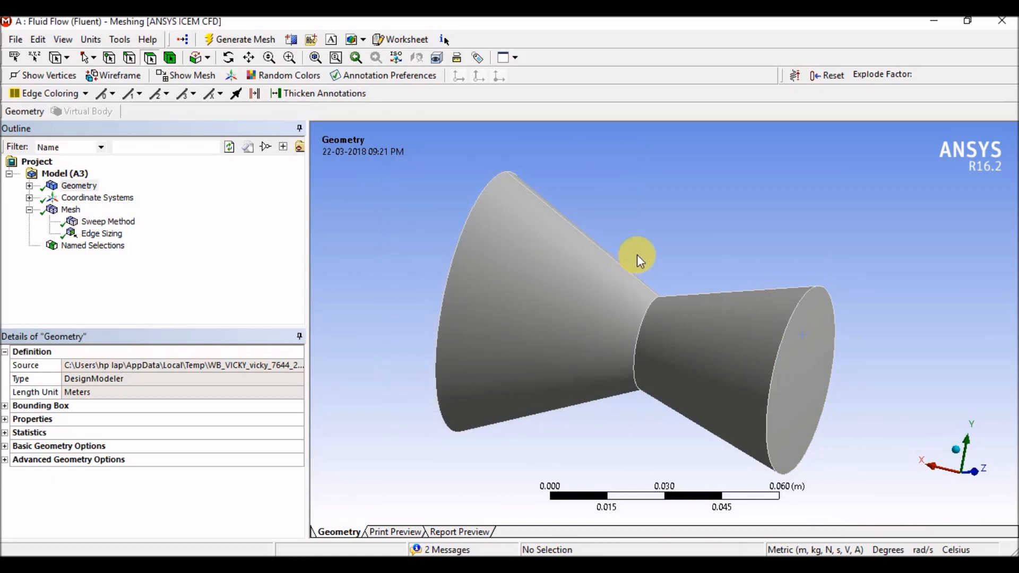
# Create a named selection "Wall" on the four side faces of the nozzle's two cones.
pyautogui.click(93, 246)
pyautogui.click(30, 246)
pyautogui.click(90, 257)
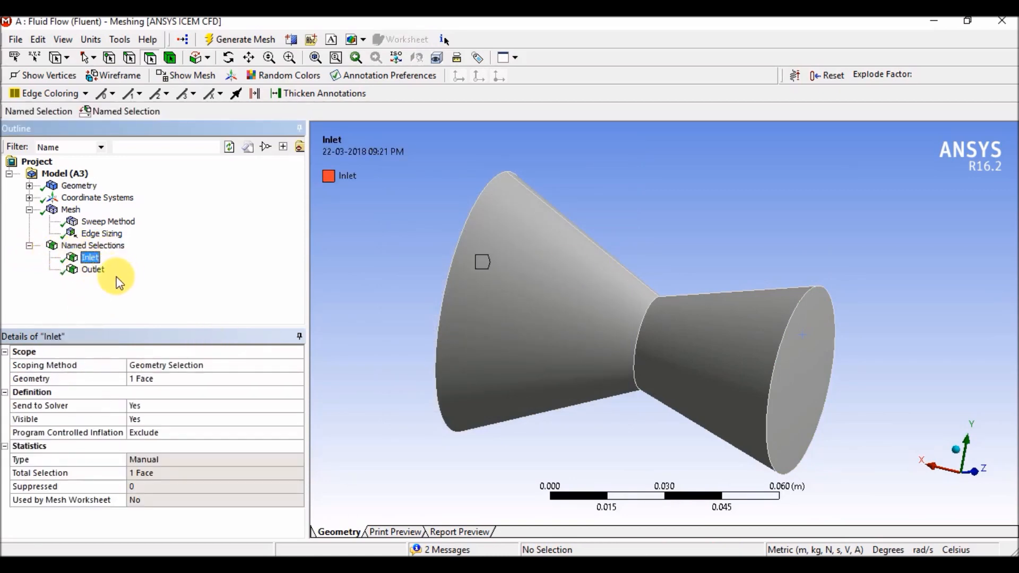
pyautogui.moveTo(396, 232); pyautogui.dragTo(426, 273, button='middle')
pyautogui.click(543, 317)
pyautogui.keyDown('ctrl'); pyautogui.click(694, 357); pyautogui.keyUp('ctrl')
pyautogui.moveTo(694, 357); pyautogui.dragTo(632, 295, button='middle')
pyautogui.keyDown('ctrl'); pyautogui.click(621, 297); pyautogui.keyUp('ctrl')
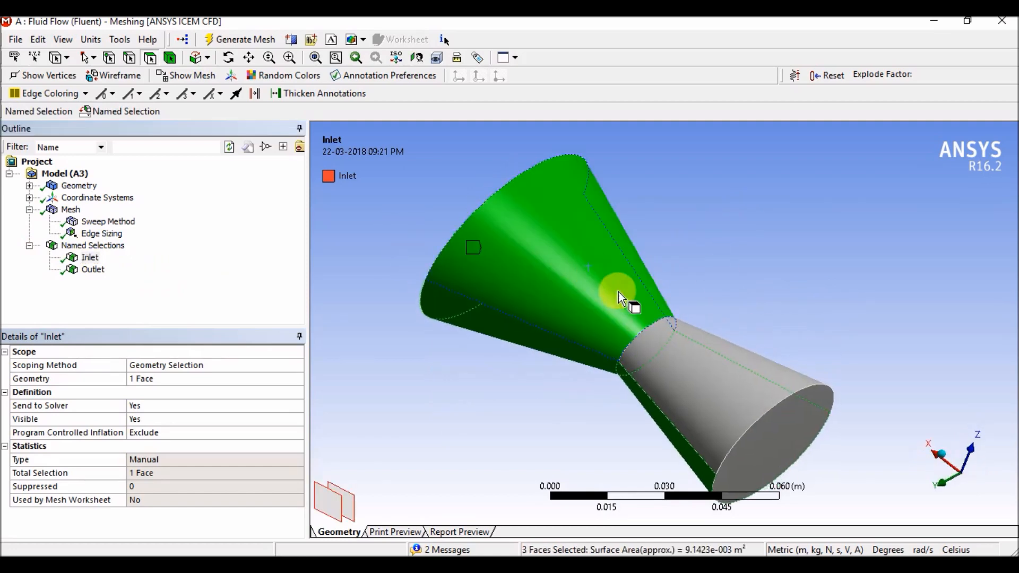
pyautogui.click(682, 361)
pyautogui.keyDown('ctrl'); pyautogui.click(617, 264); pyautogui.keyUp('ctrl')
pyautogui.keyDown('ctrl'); pyautogui.moveTo(590, 344); pyautogui.dragTo(639, 257, button='middle'); pyautogui.keyUp('ctrl')
pyautogui.moveTo(512, 390); pyautogui.dragTo(577, 298, button='middle')
pyautogui.keyDown('ctrl'); pyautogui.click(613, 277); pyautogui.keyUp('ctrl')
pyautogui.keyDown('ctrl'); pyautogui.click(758, 290); pyautogui.keyUp('ctrl')
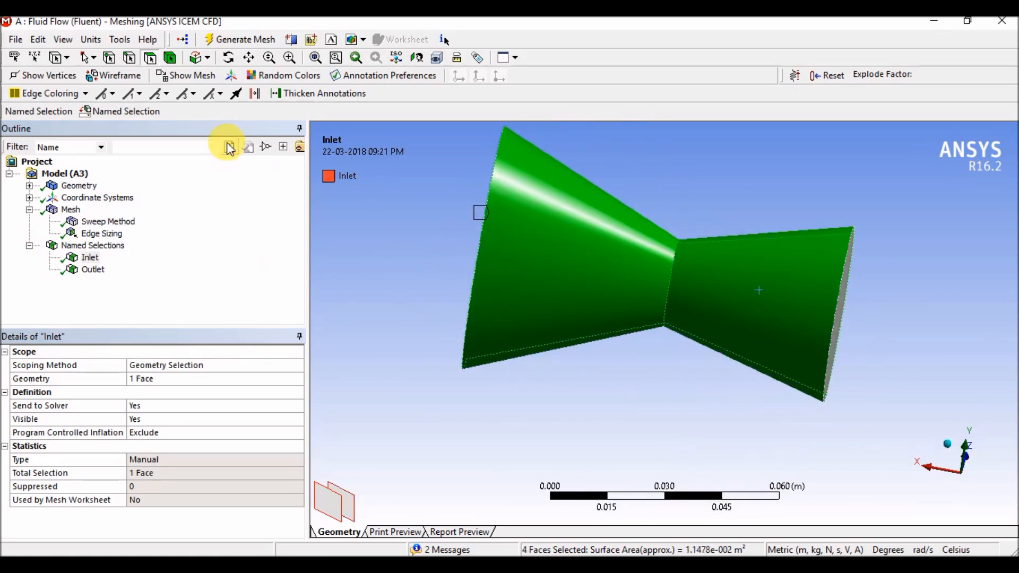
pyautogui.rightClick(540, 230)
pyautogui.click(642, 514)
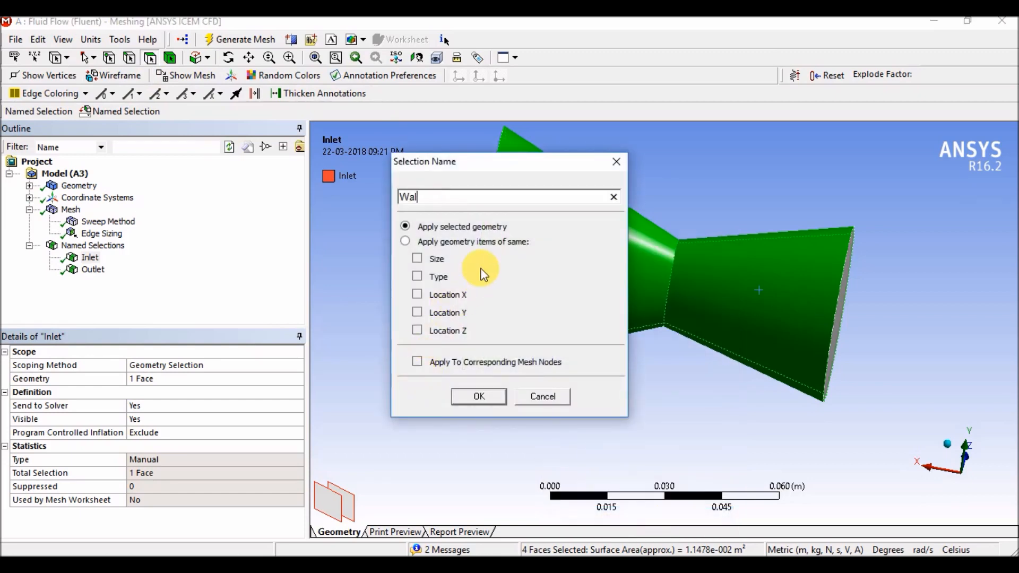
pyautogui.press('Return')
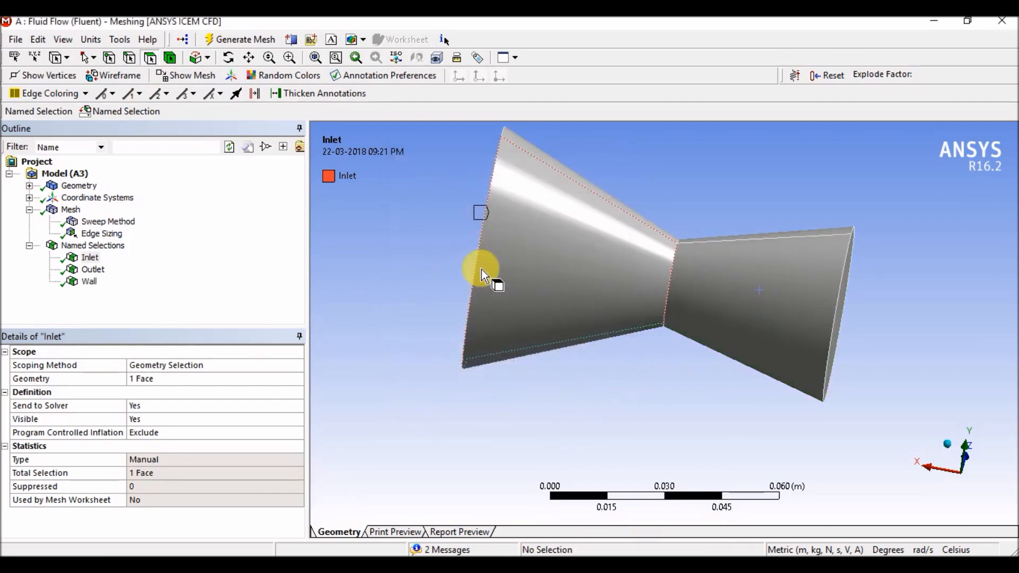
# Examine which faces the Inlet, Outlet and Wall named selections cover, and view the nozzle's mesh.
pyautogui.moveTo(477, 361); pyautogui.dragTo(610, 403, button='middle')
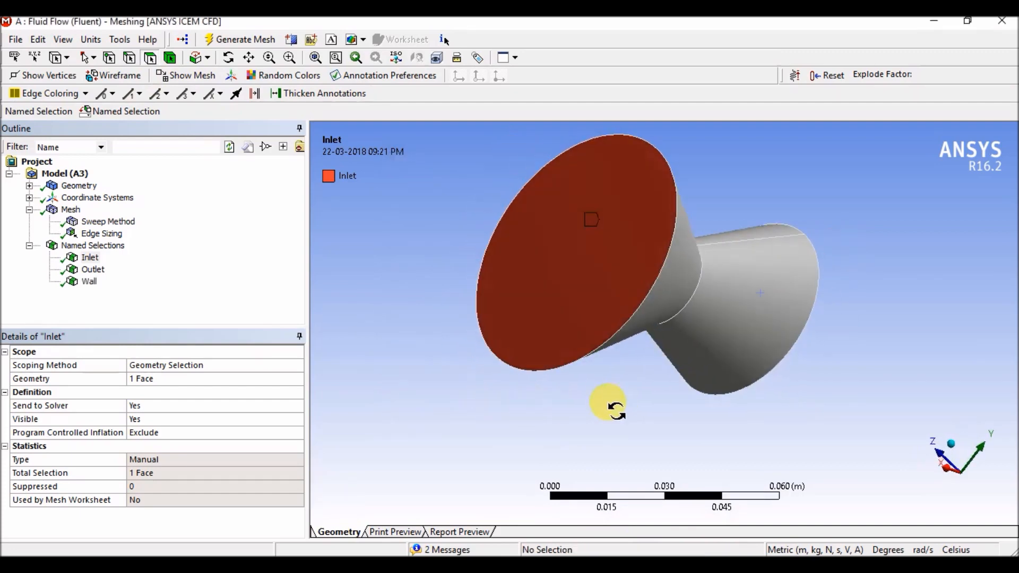
pyautogui.click(88, 258)
pyautogui.moveTo(557, 342); pyautogui.dragTo(279, 291, button='middle')
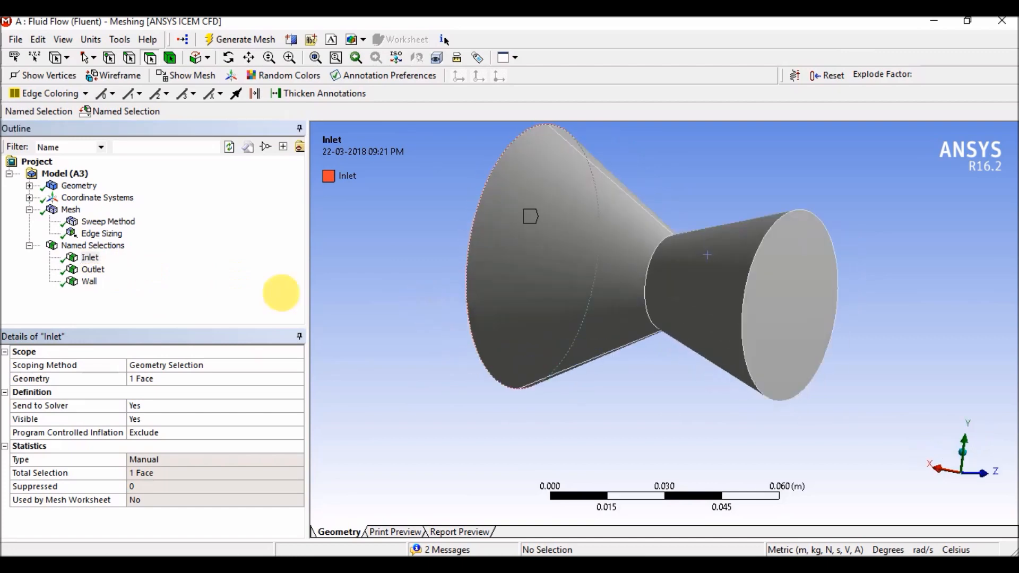
pyautogui.click(95, 269)
pyautogui.click(89, 282)
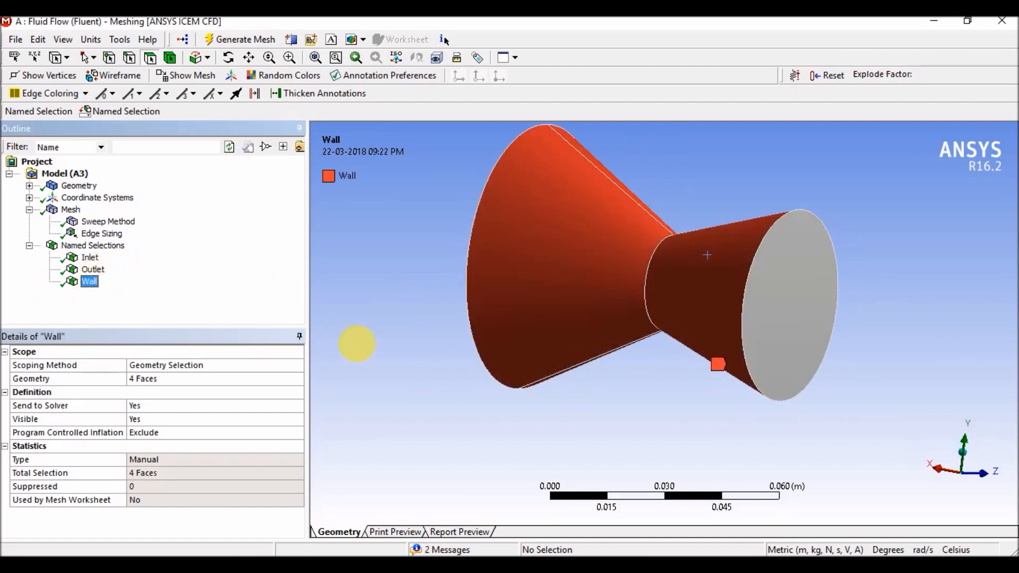
pyautogui.moveTo(455, 303); pyautogui.dragTo(655, 423, button='middle')
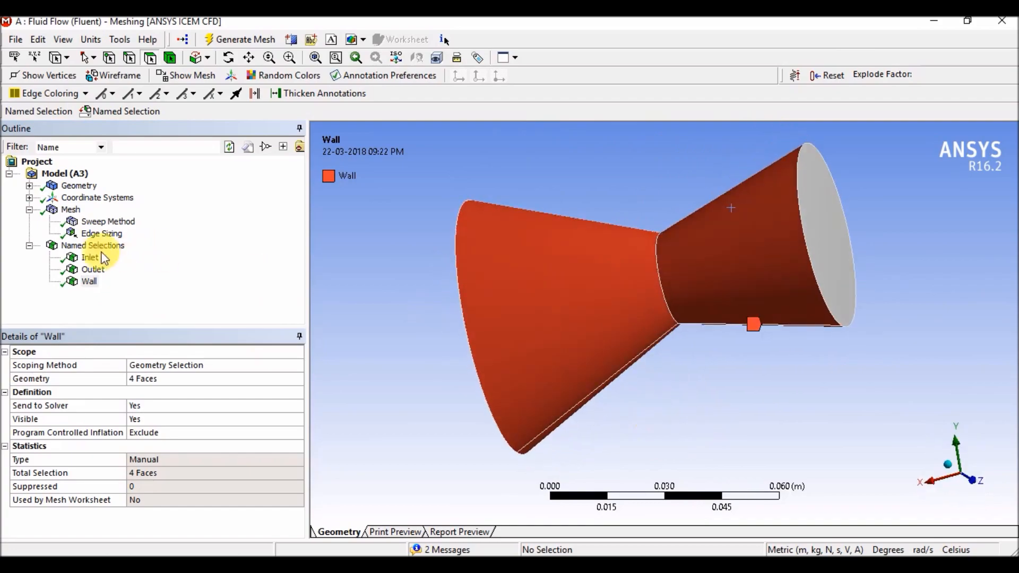
pyautogui.click(73, 211)
pyautogui.moveTo(392, 345); pyautogui.dragTo(471, 330, button='middle')
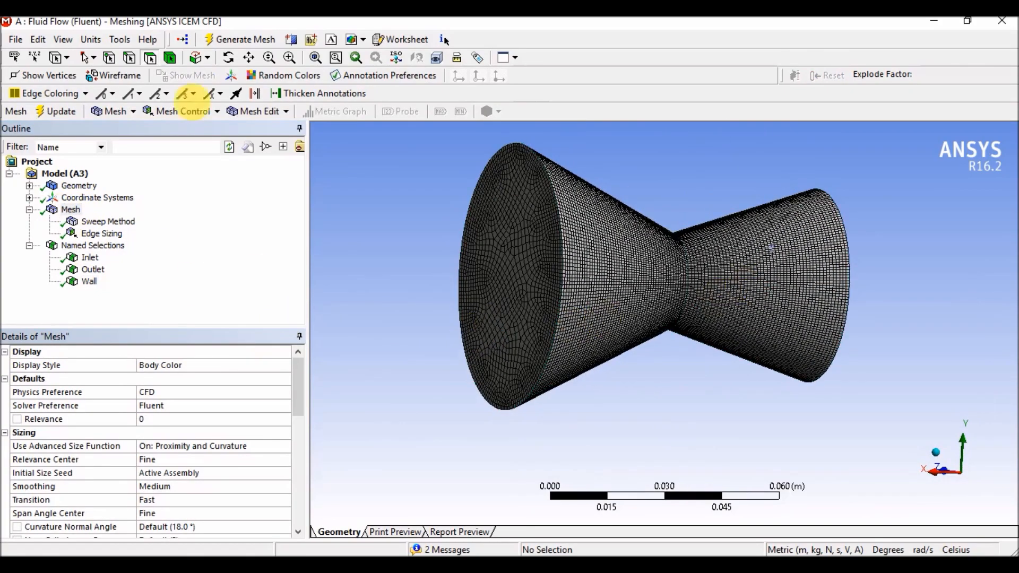
# Close Meshing and update the Mesh component of the Fluid Flow (Fluent) system in Workbench.
pyautogui.click(14, 40)
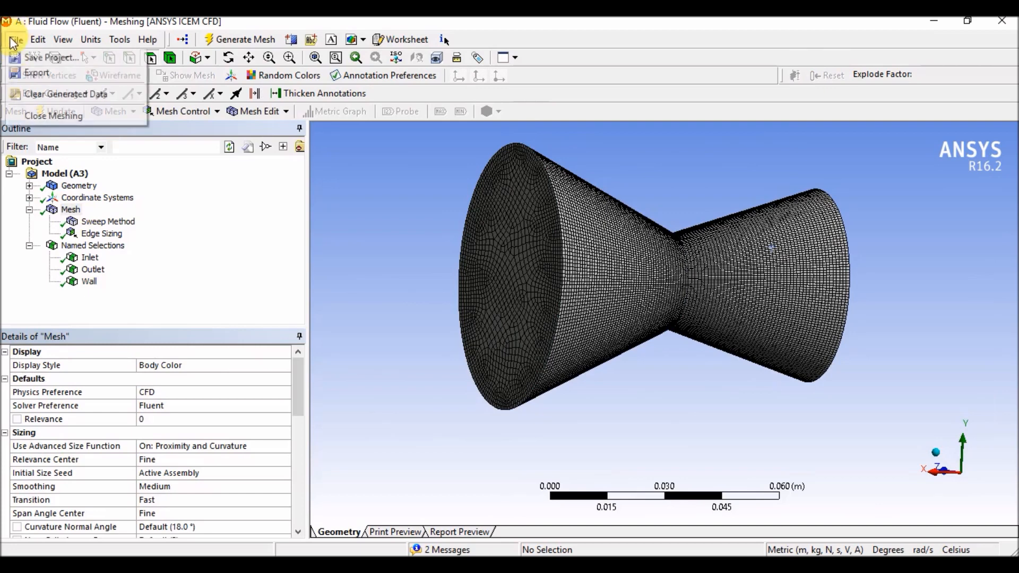
pyautogui.click(38, 117)
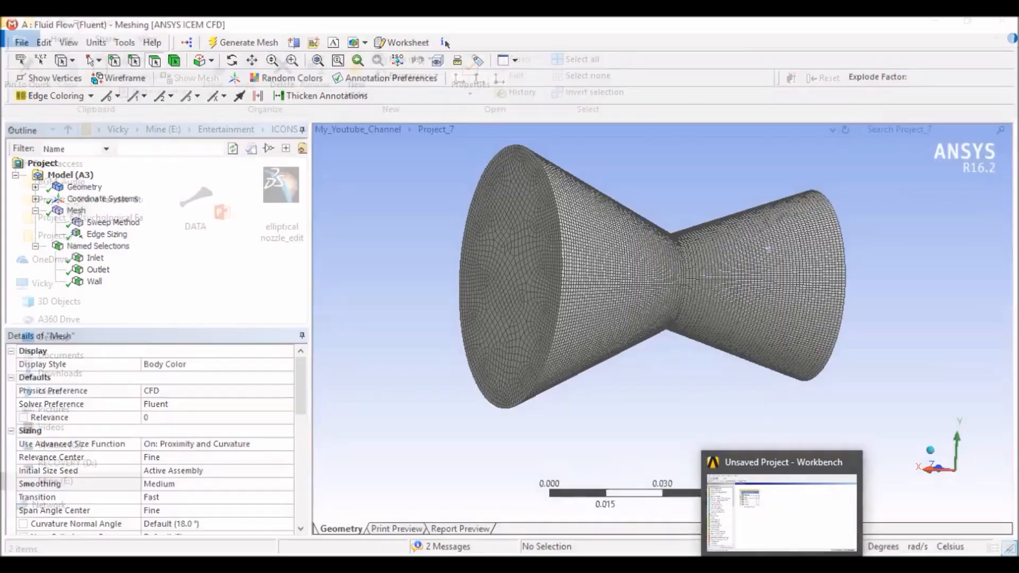
pyautogui.moveTo(716, 549)
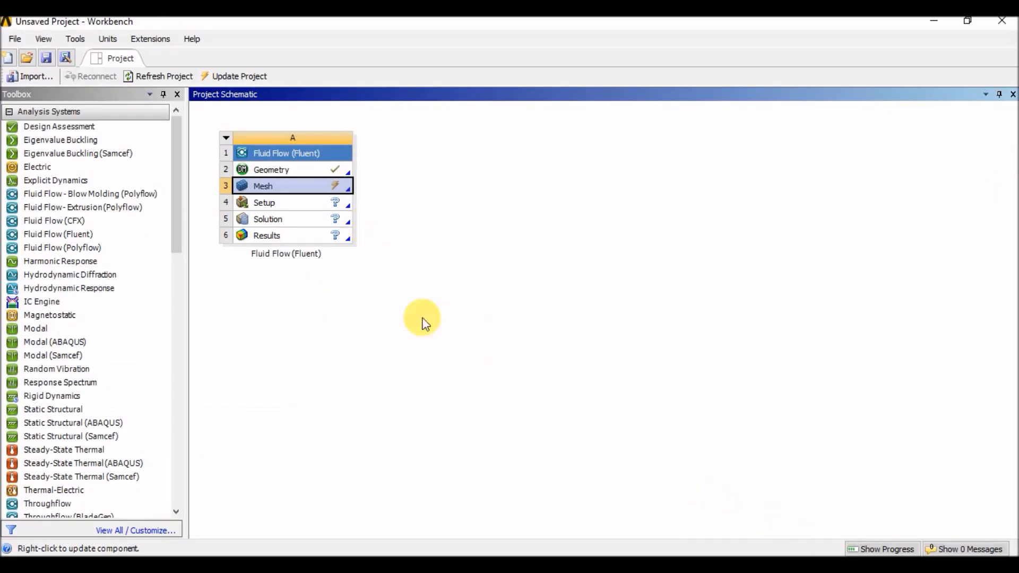
pyautogui.rightClick(328, 193)
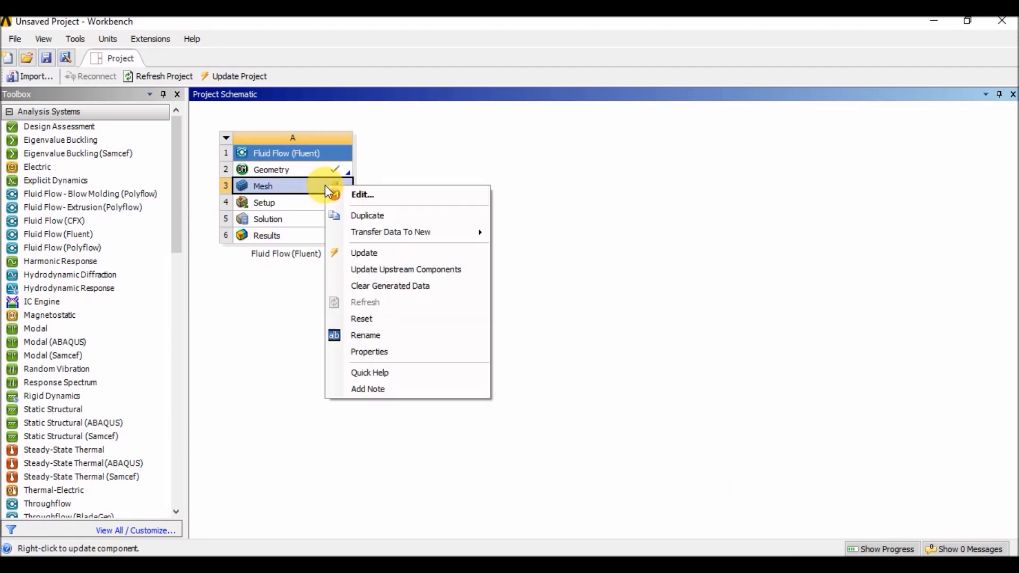
pyautogui.click(396, 254)
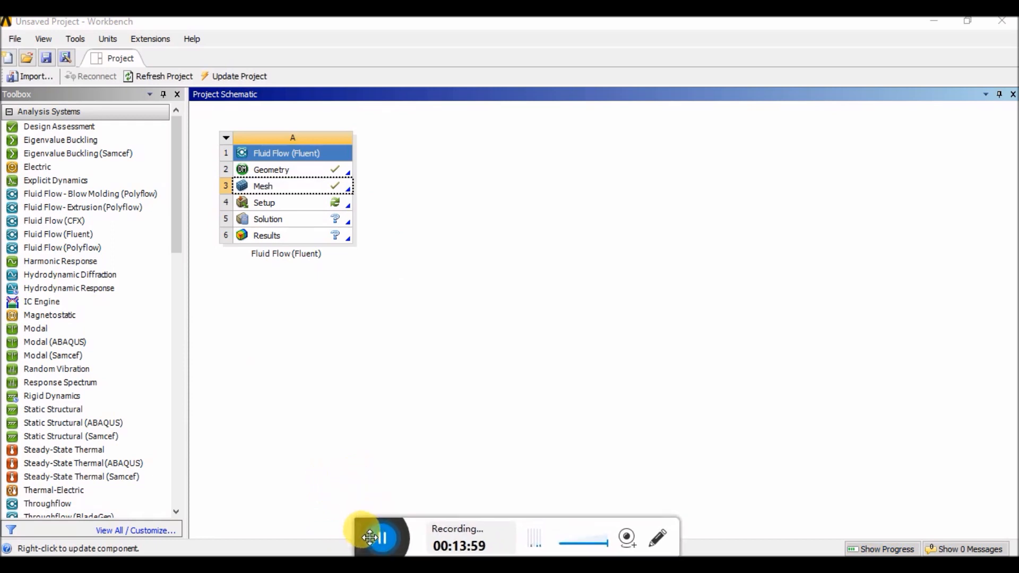
# Launch Fluent from the Setup component with double precision and parallel processing on 2 processes, and maximize its window.
pyautogui.doubleClick(308, 205)
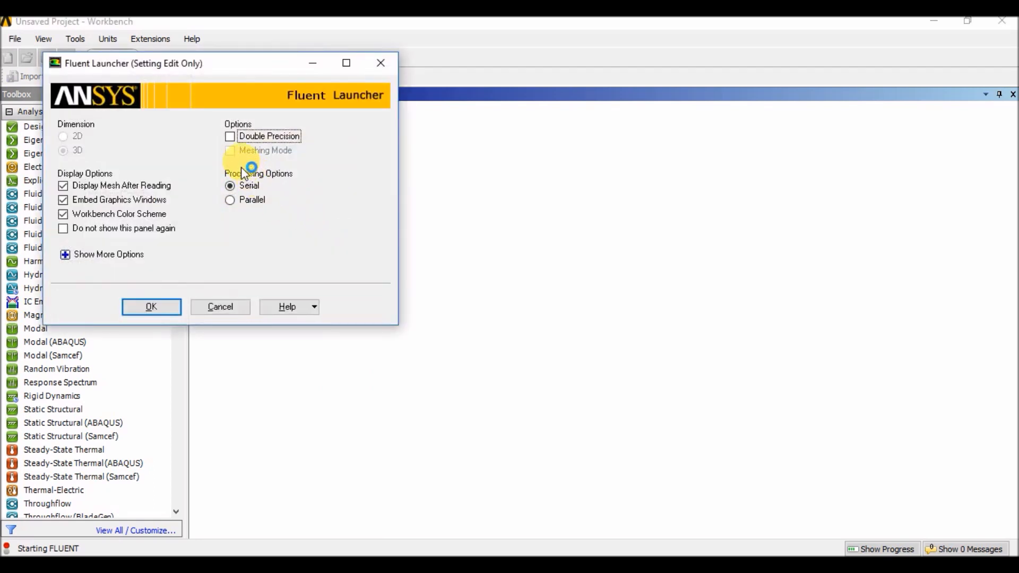
pyautogui.click(236, 142)
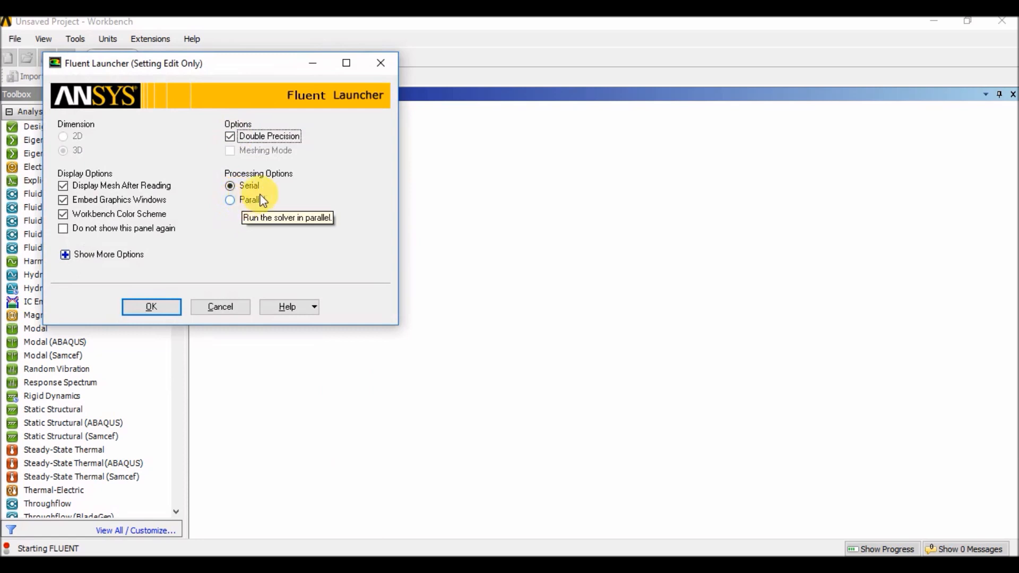
pyautogui.click(244, 200)
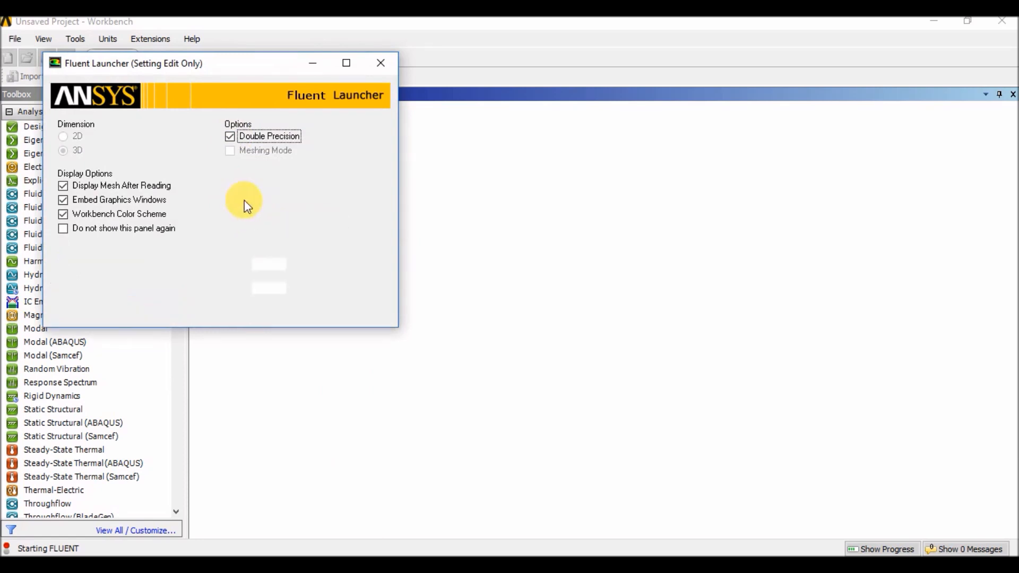
pyautogui.click(291, 261)
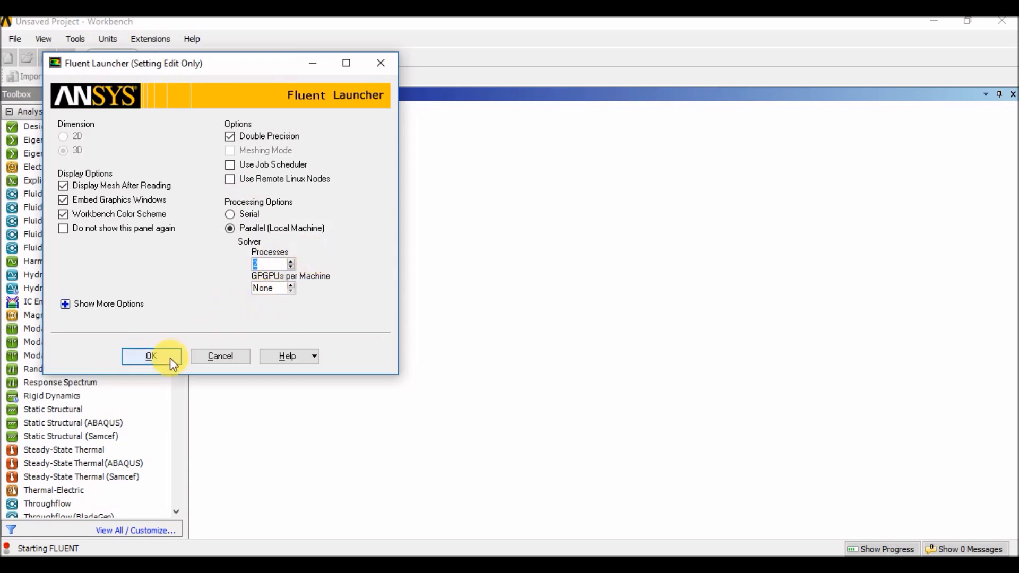
pyautogui.click(154, 357)
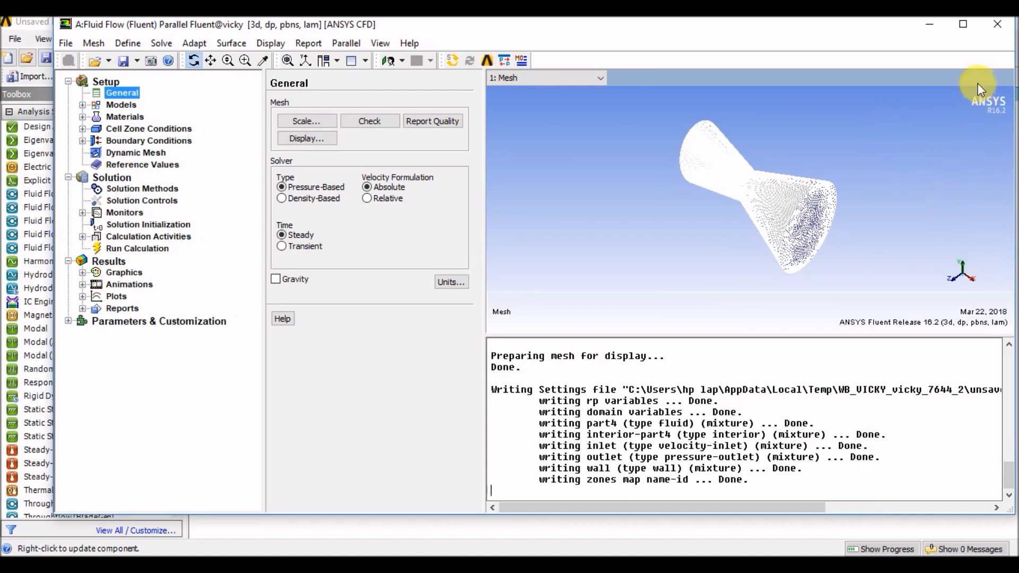
pyautogui.click(969, 26)
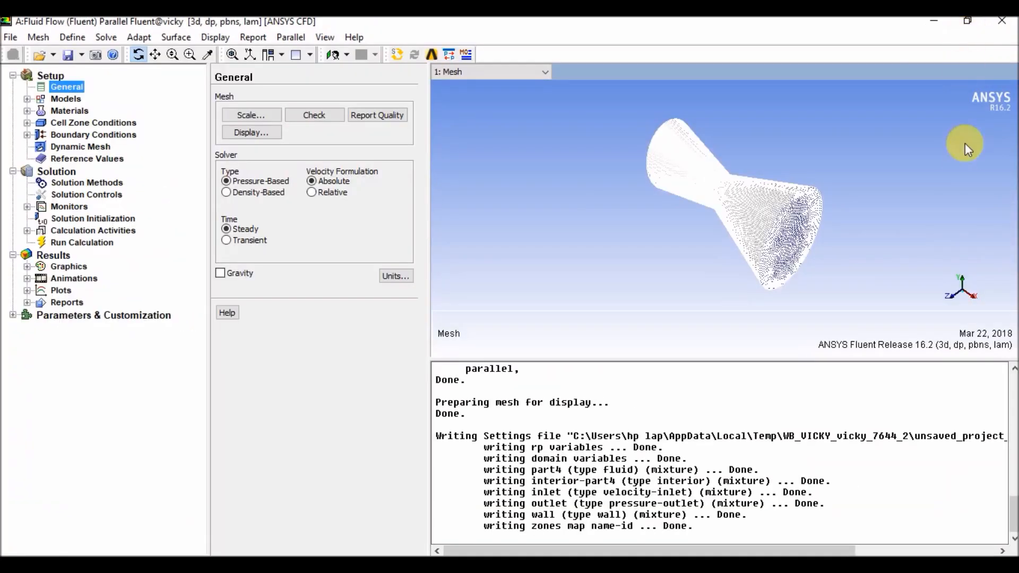
pyautogui.click(35, 44)
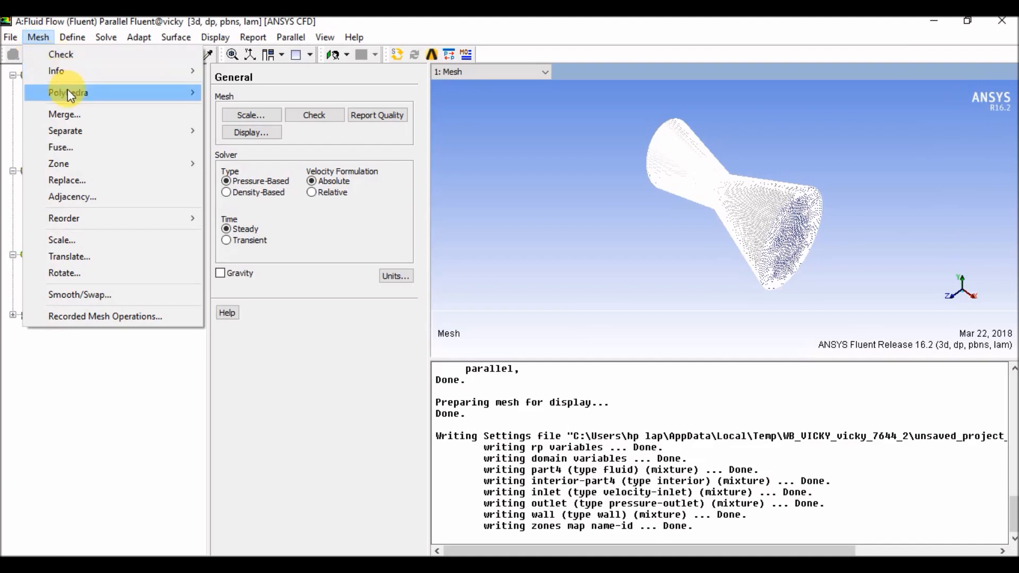
pyautogui.click(380, 564)
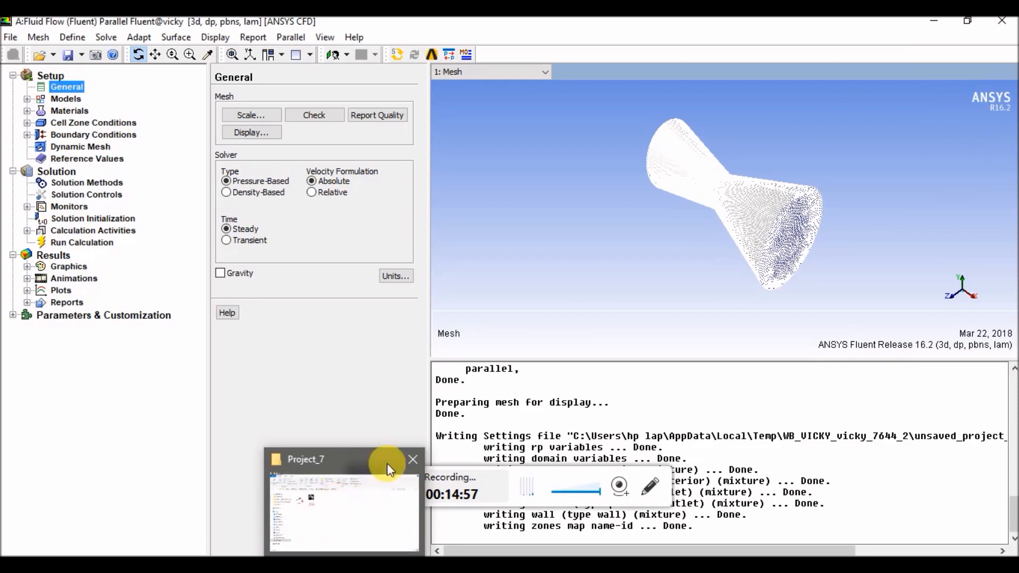
pyautogui.moveTo(358, 479); pyautogui.dragTo(353, 571)
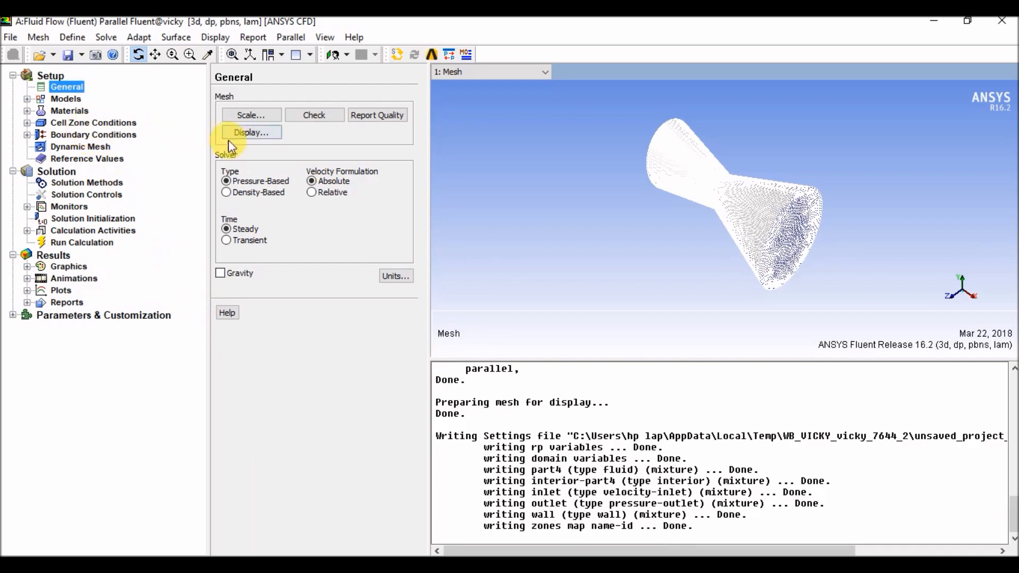
# Review the domain extents in the mesh scaling settings, and run the mesh check and the mesh quality report.
pyautogui.click(267, 114)
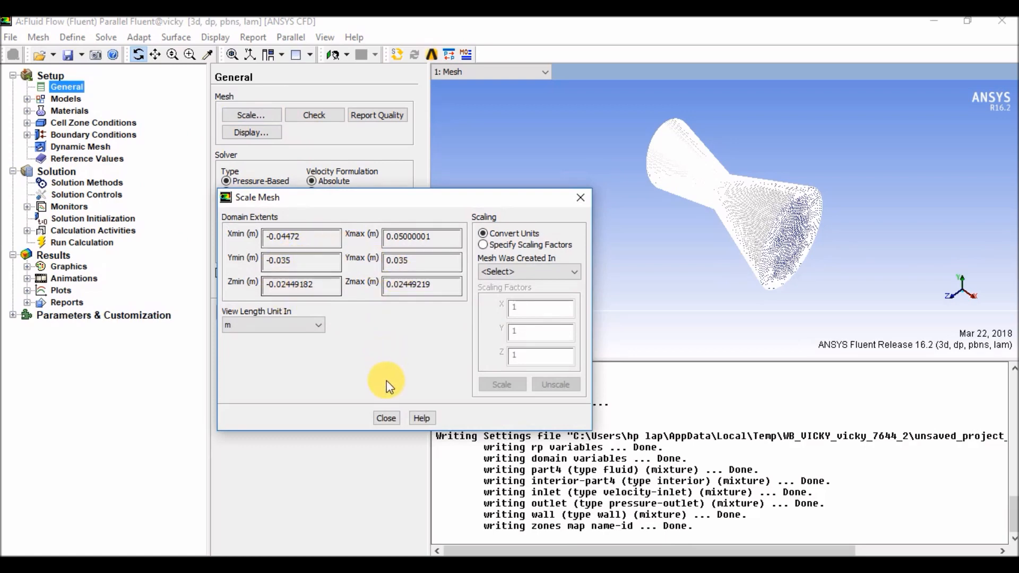
pyautogui.click(386, 418)
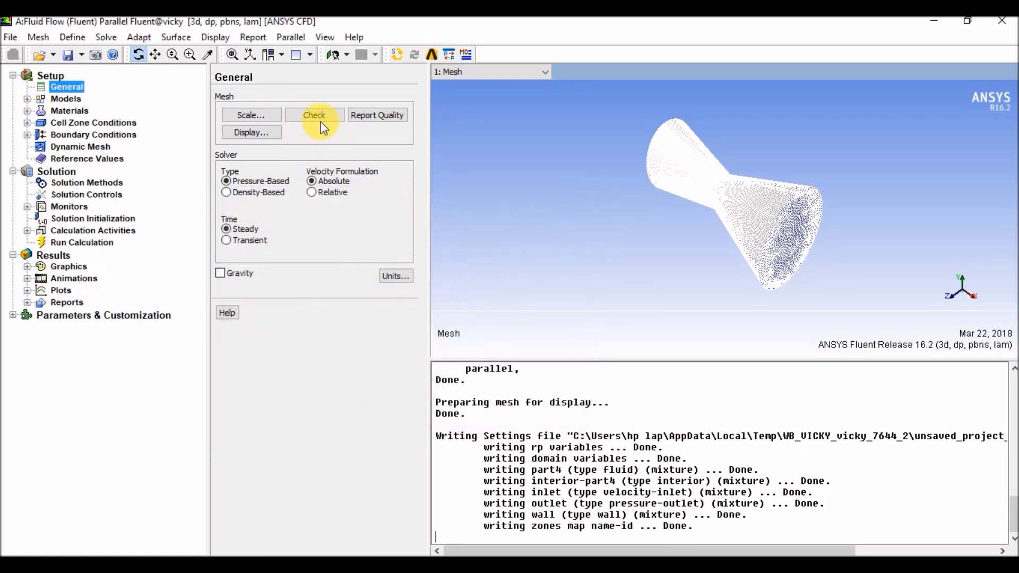
pyautogui.click(320, 120)
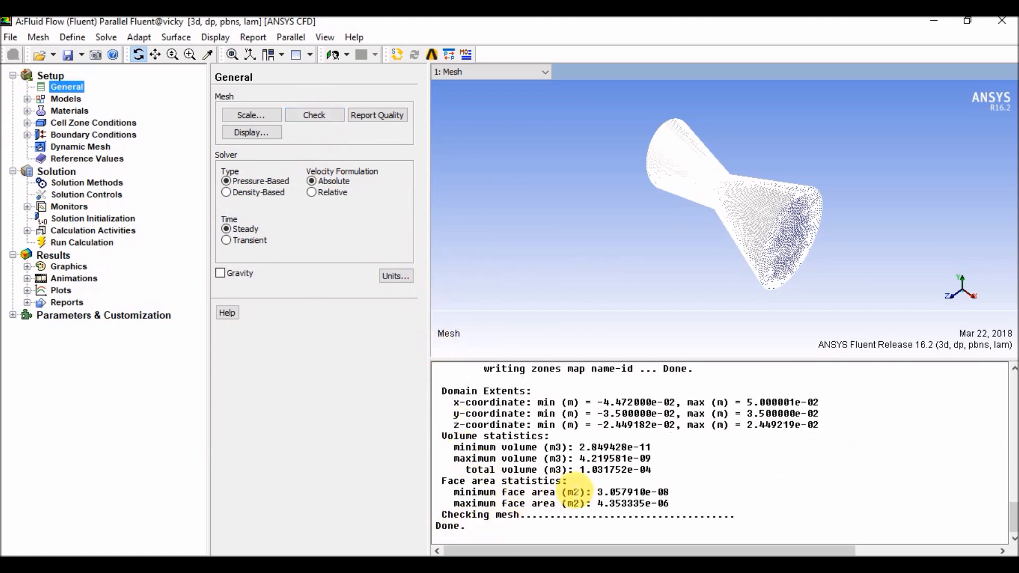
pyautogui.click(389, 115)
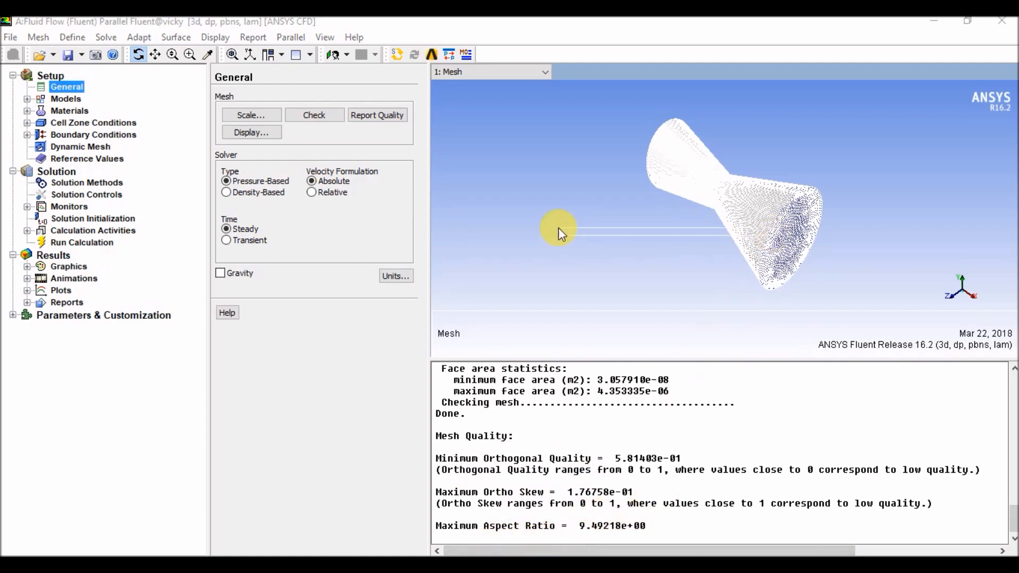
# Inspect the mesh cells up close on the nozzle's end face and side walls.
pyautogui.scroll(-3, 563, 227)
pyautogui.scroll(5, 760, 188)
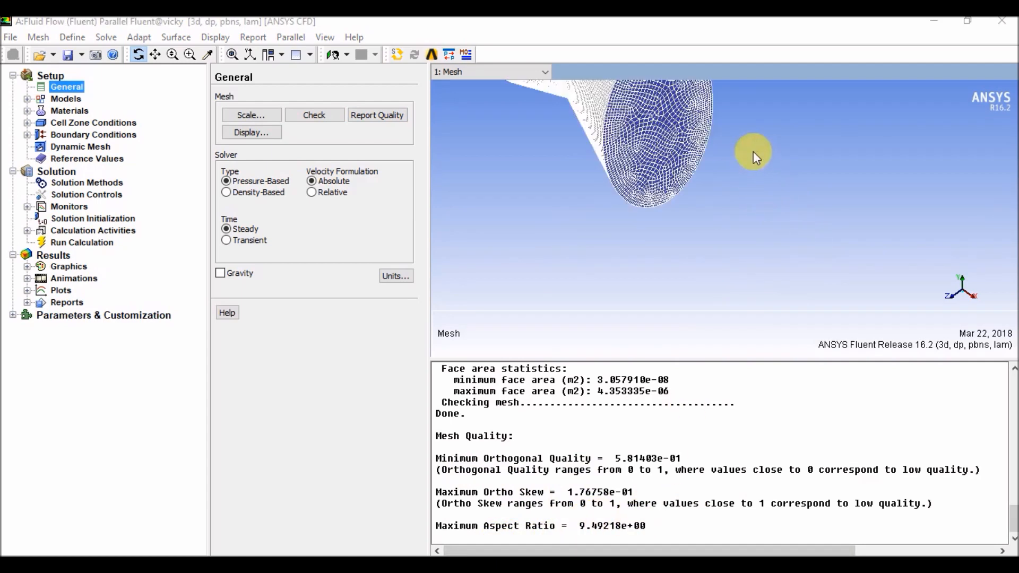
pyautogui.moveTo(595, 132); pyautogui.dragTo(630, 304, button='middle')
pyautogui.moveTo(747, 261); pyautogui.dragTo(748, 261, button='middle')
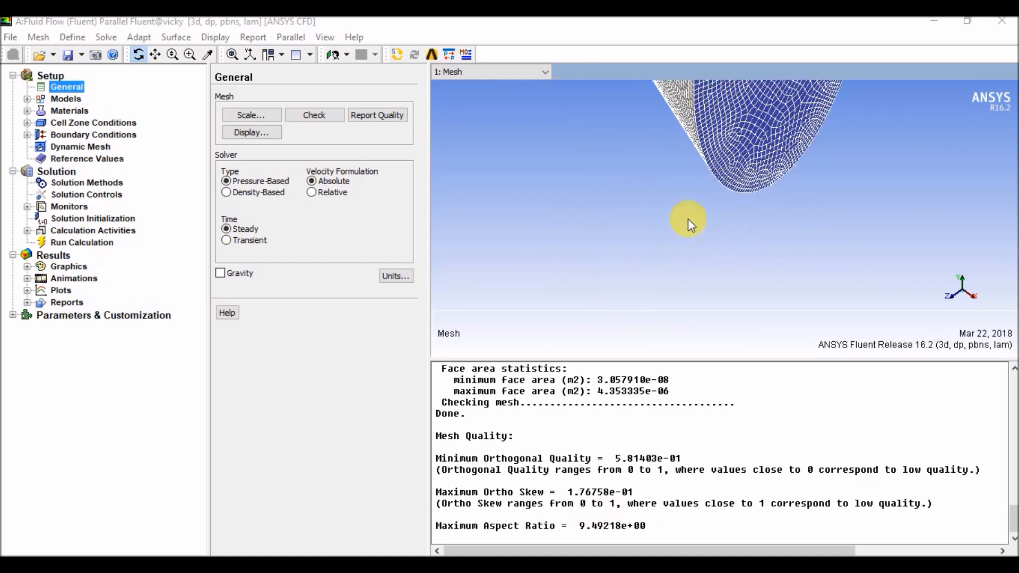
pyautogui.moveTo(738, 147); pyautogui.dragTo(732, 193)
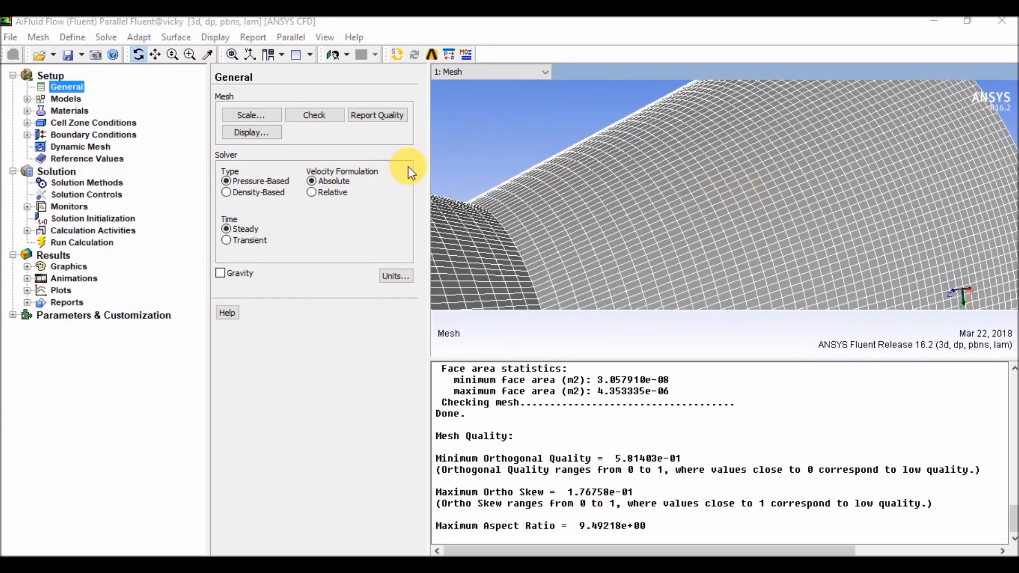
# Switch the solver type to Density-Based and turn on the Energy Equation model.
pyautogui.click(271, 195)
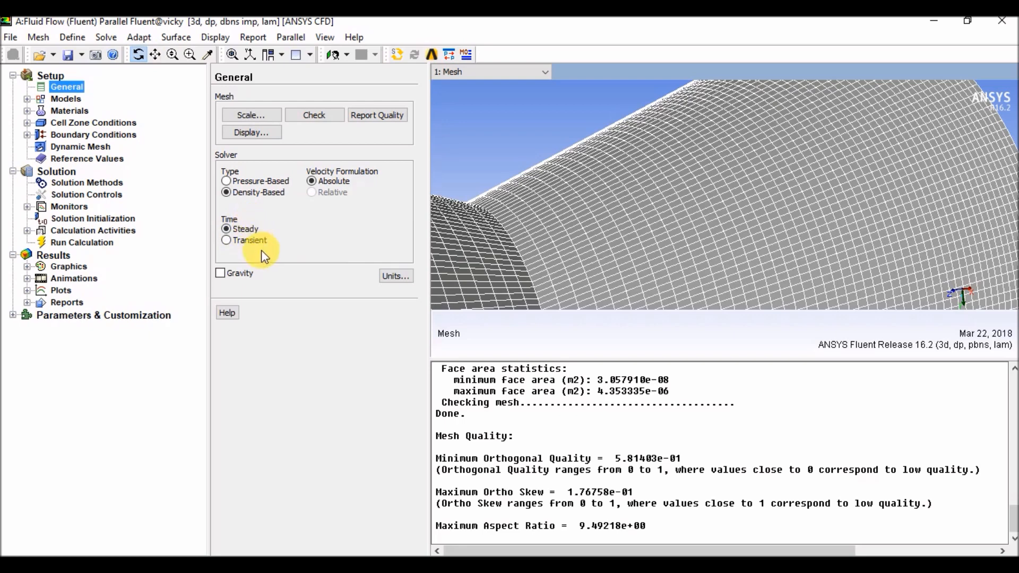
pyautogui.click(27, 100)
pyautogui.click(66, 99)
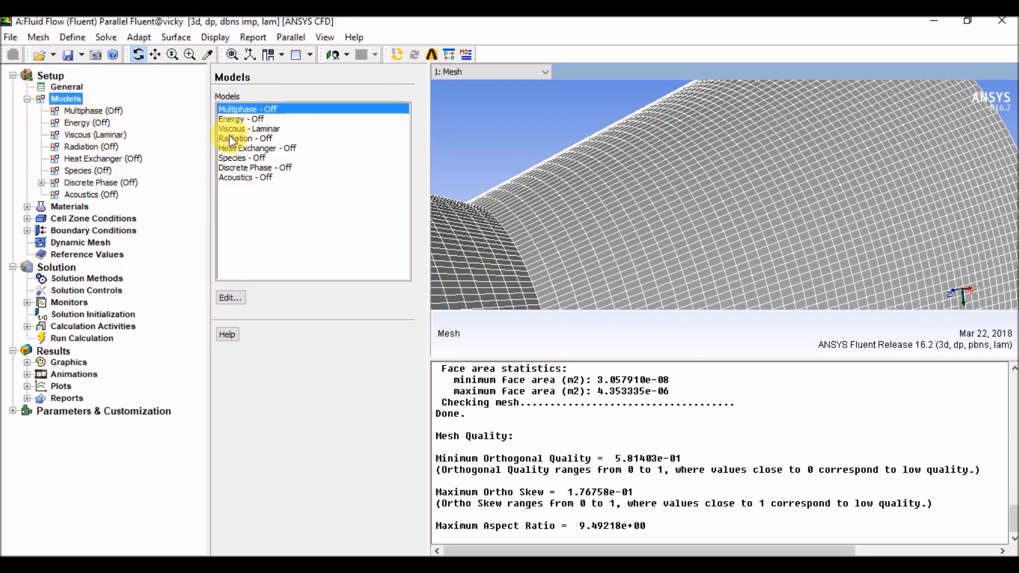
pyautogui.doubleClick(242, 119)
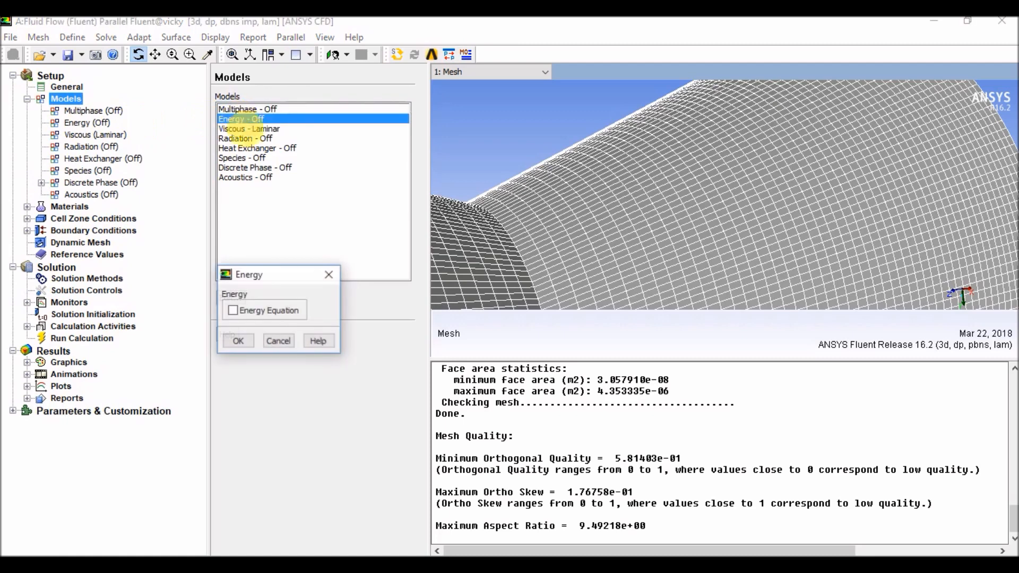
pyautogui.click(233, 312)
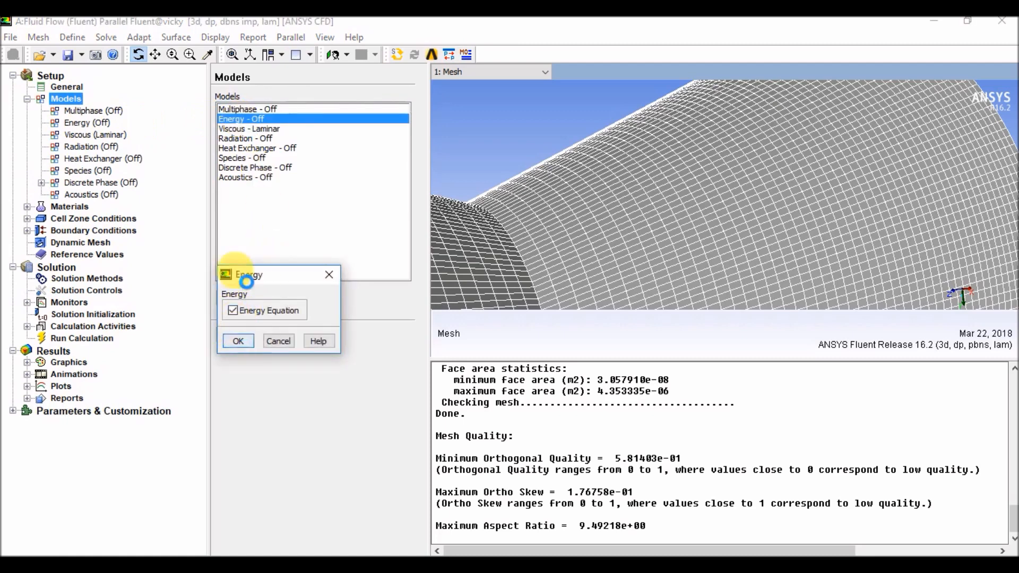
pyautogui.click(238, 341)
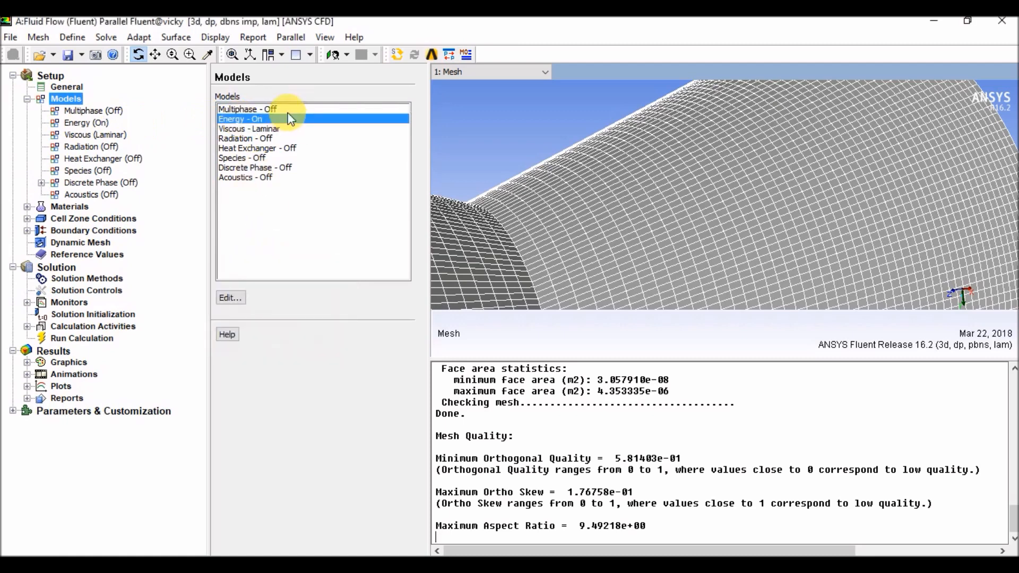
# Set the viscous model to k-epsilon (2 eqn) with the Standard model and Standard Wall Functions.
pyautogui.doubleClick(111, 135)
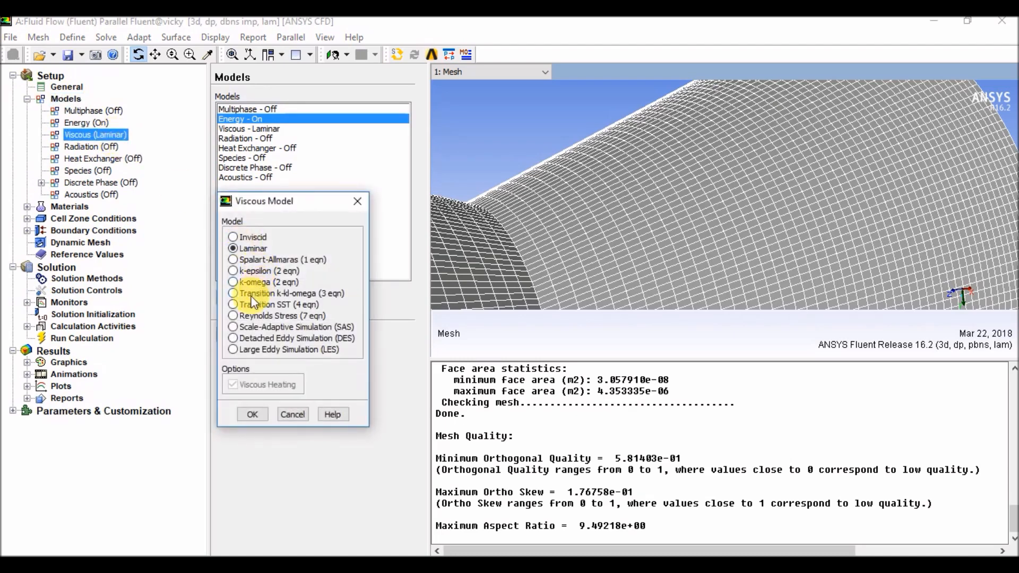
pyautogui.click(234, 271)
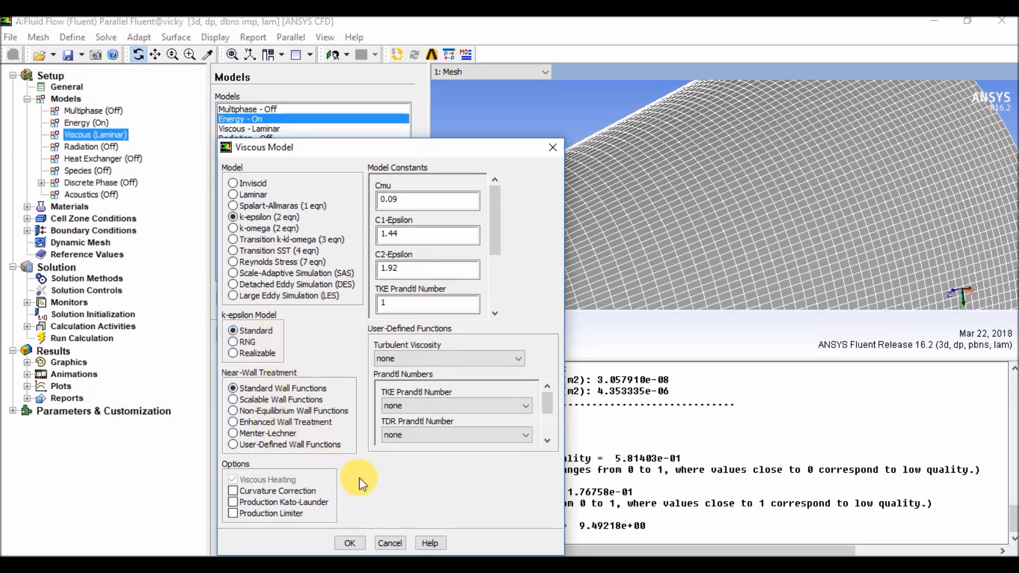
pyautogui.click(351, 542)
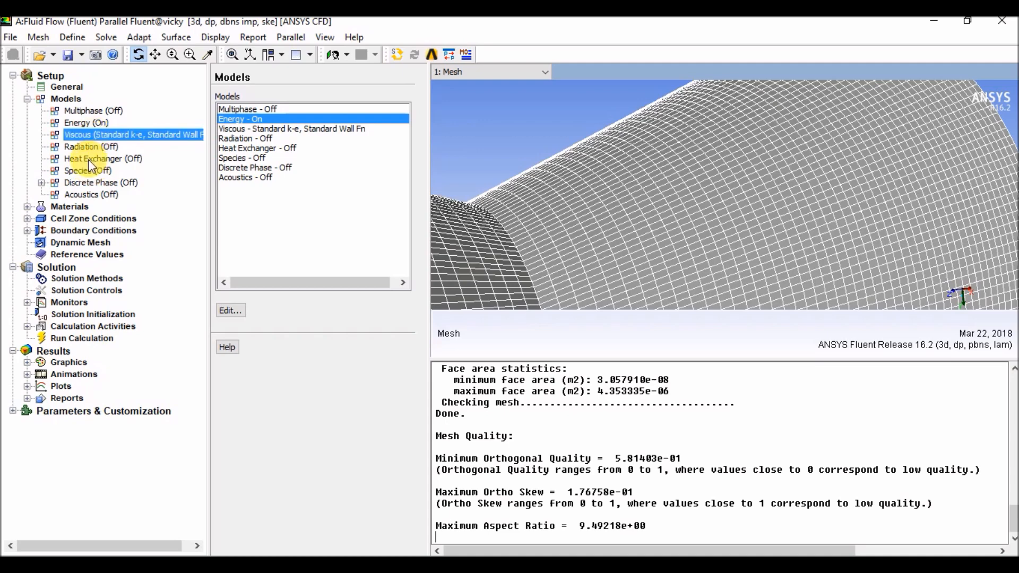
# Review the fluid and solid materials, the cell zone list and the nozzle's elliptical end face.
pyautogui.click(27, 207)
pyautogui.doubleClick(73, 219)
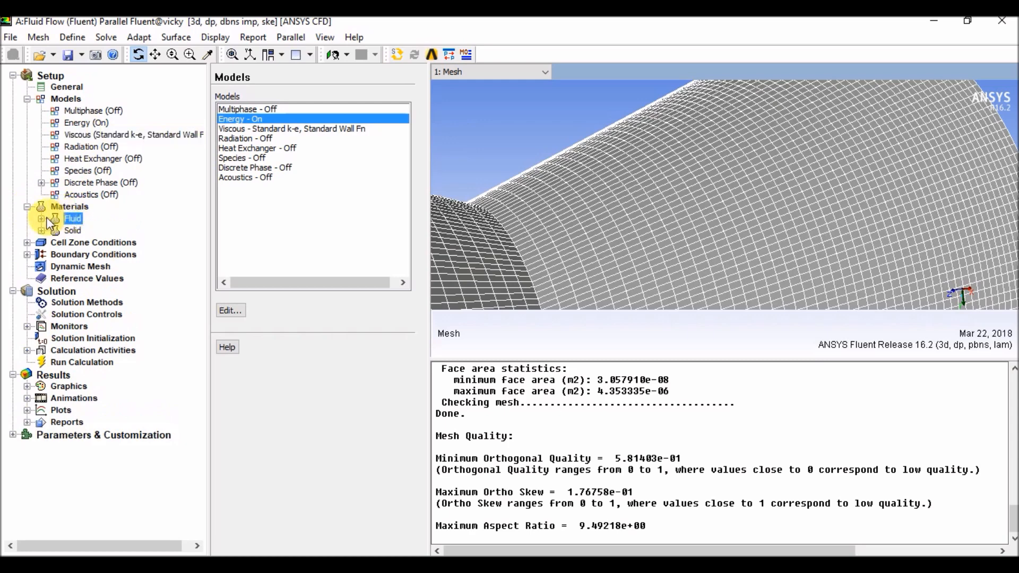
pyautogui.click(81, 231)
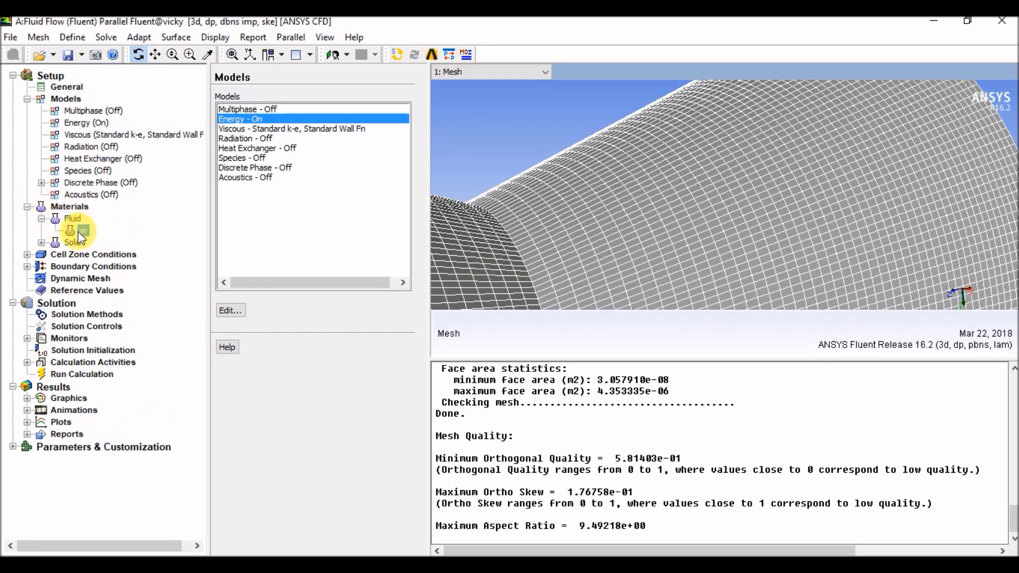
pyautogui.click(42, 243)
pyautogui.click(41, 243)
pyautogui.click(27, 254)
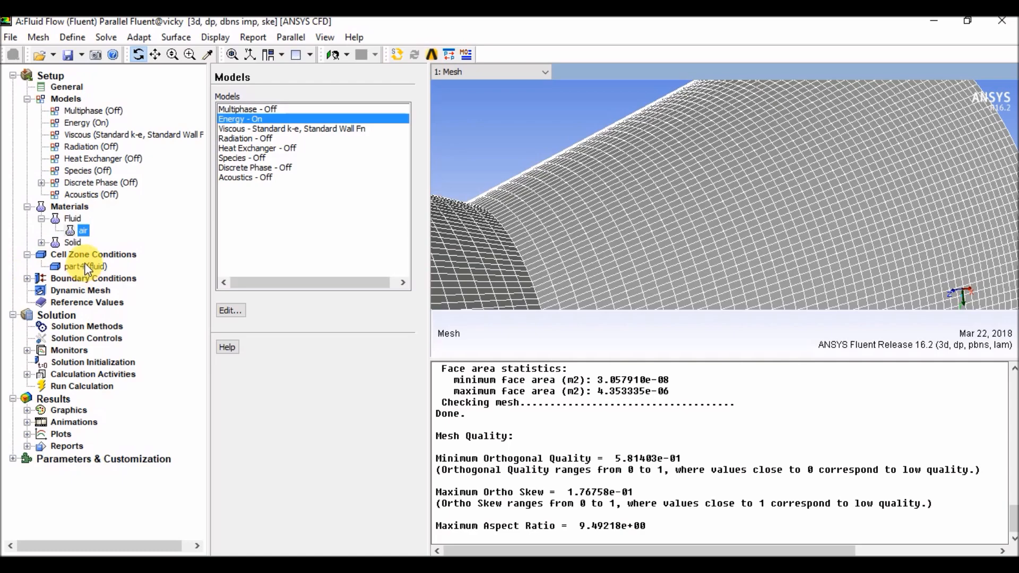
pyautogui.moveTo(482, 107); pyautogui.dragTo(795, 287)
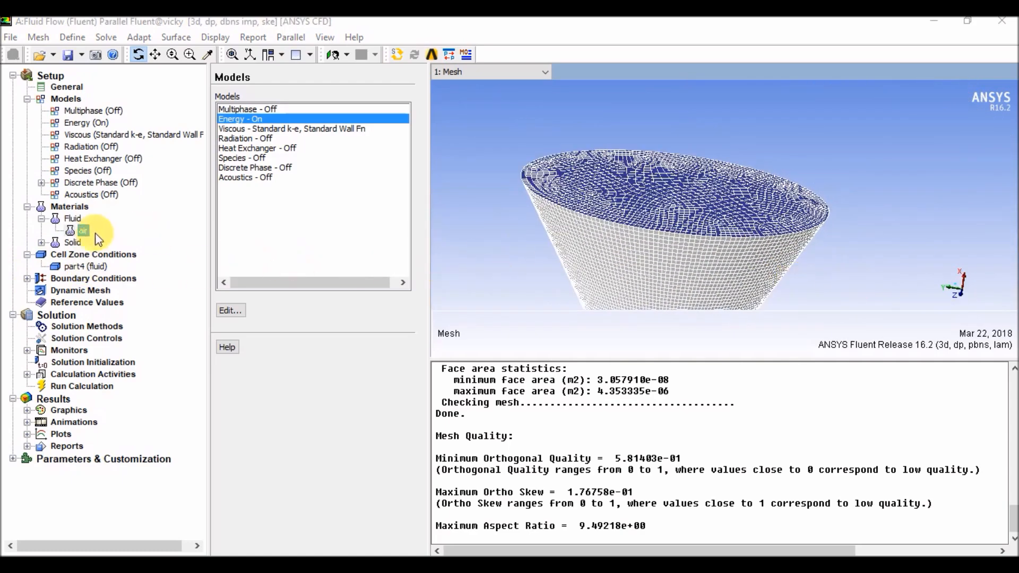
# List the boundary zones and review the inlet's velocity-inlet settings without changing them.
pyautogui.click(28, 278)
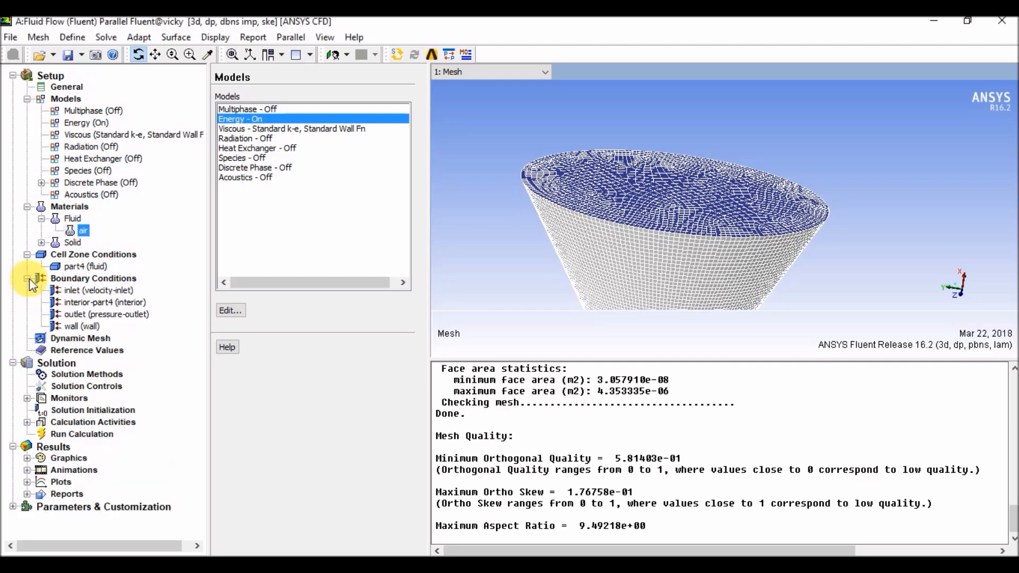
pyautogui.click(90, 277)
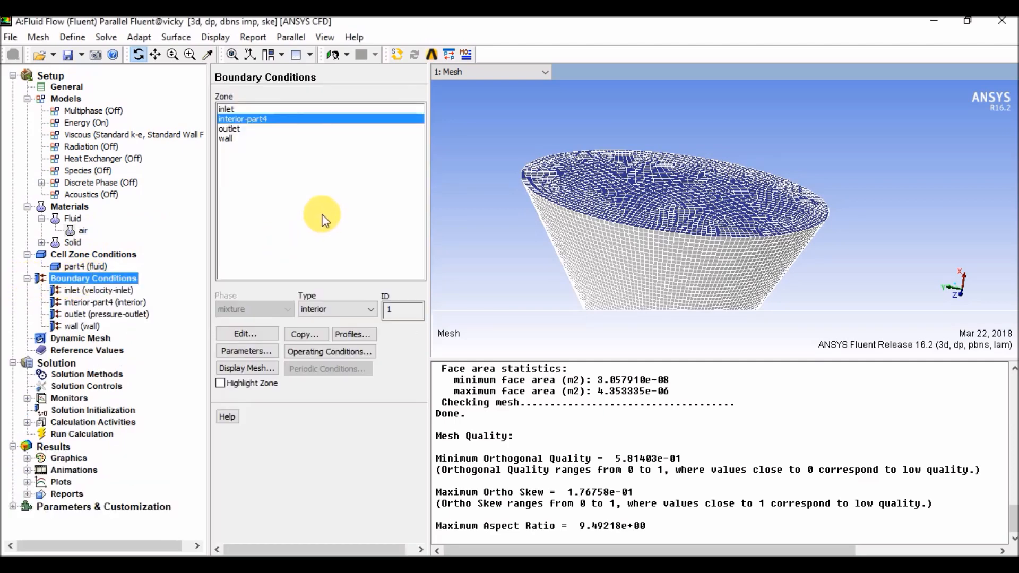
pyautogui.click(250, 110)
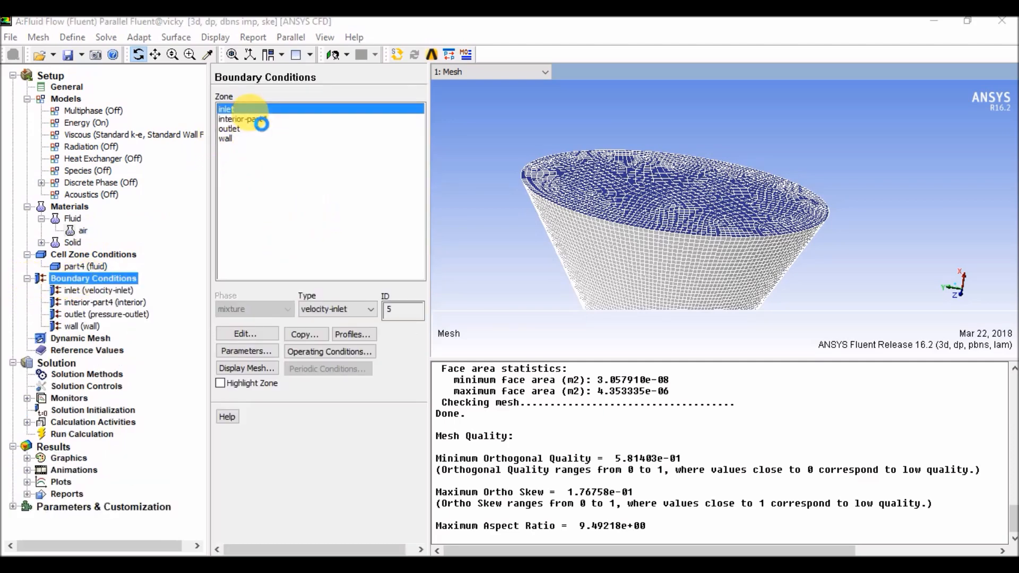
pyautogui.doubleClick(250, 111)
pyautogui.click(604, 159)
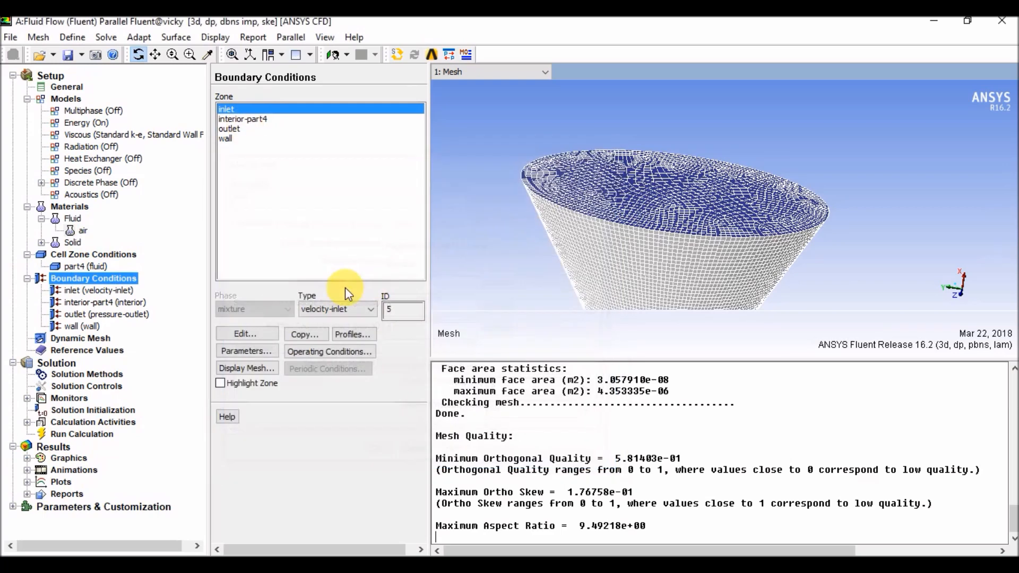
pyautogui.click(245, 335)
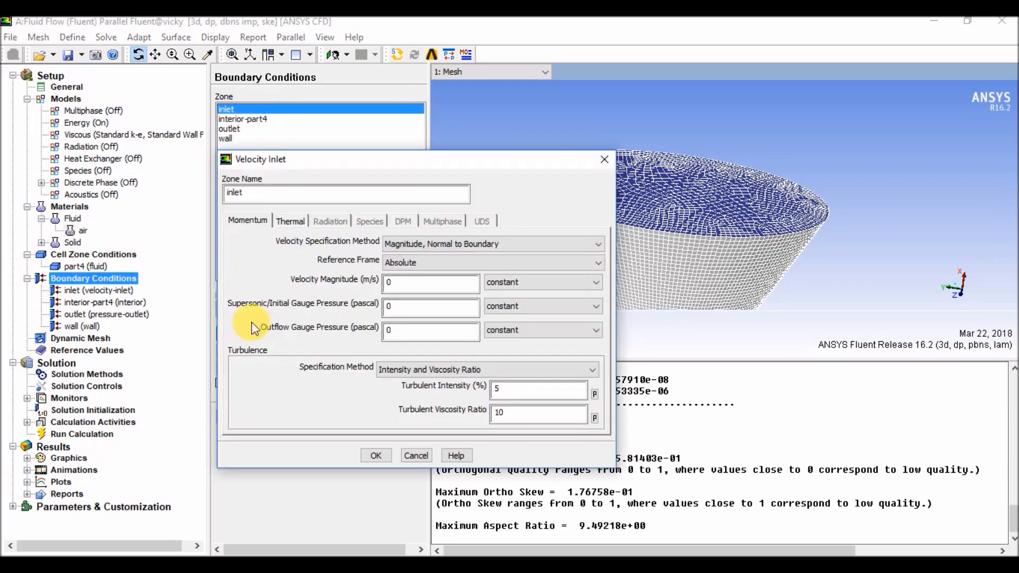
pyautogui.click(604, 160)
# Change the inlet zone's type to pressure-inlet and set its Gauge Total Pressure to 3e5 pascal.
pyautogui.click(359, 307)
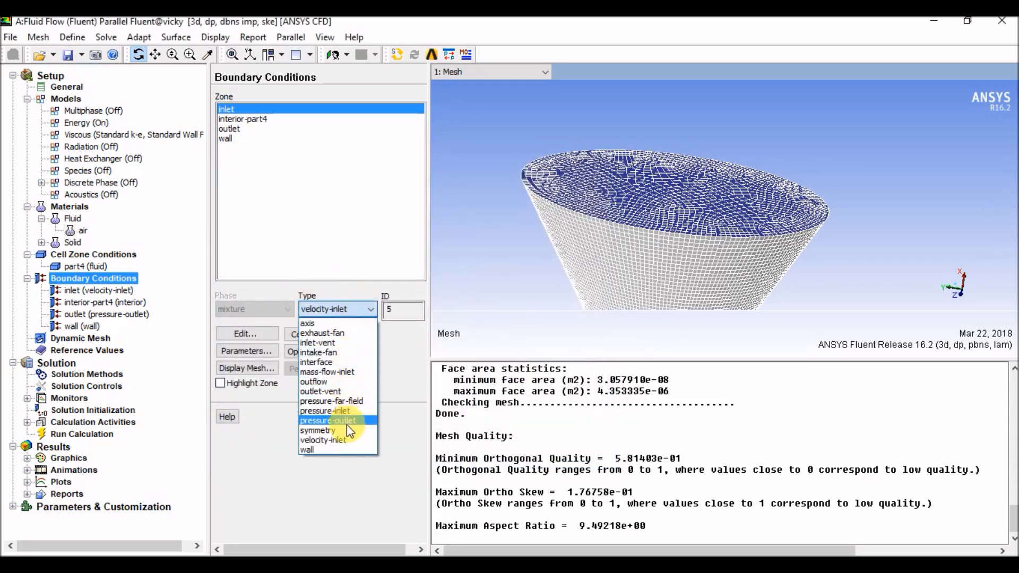
pyautogui.click(348, 412)
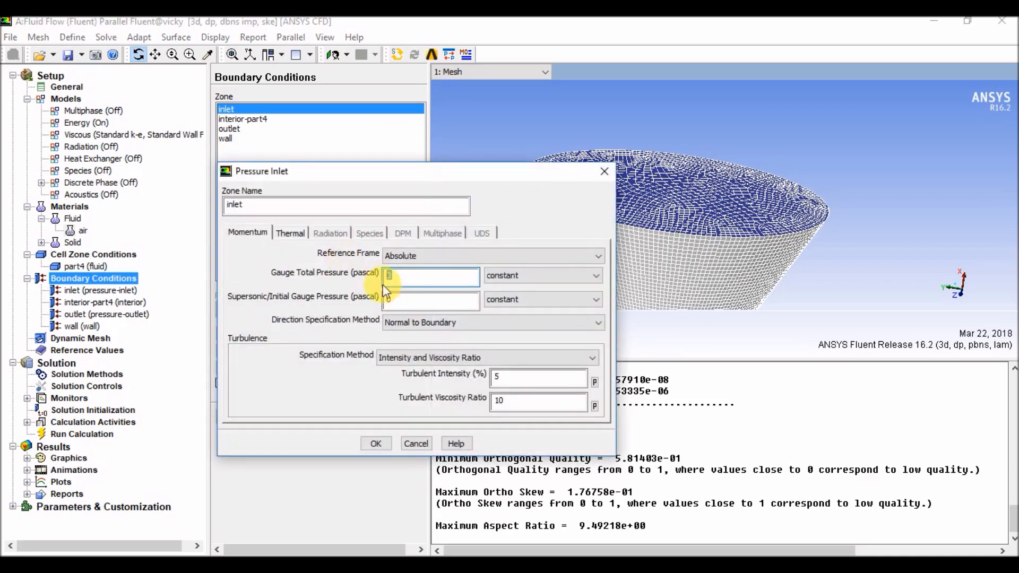
pyautogui.doubleClick(431, 280)
pyautogui.write('3e5')
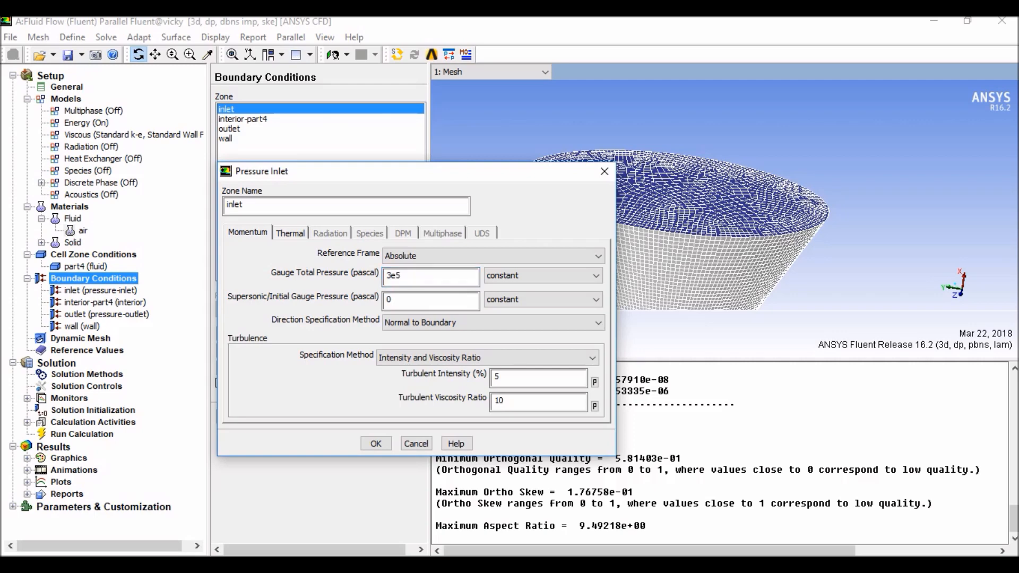
pyautogui.click(378, 442)
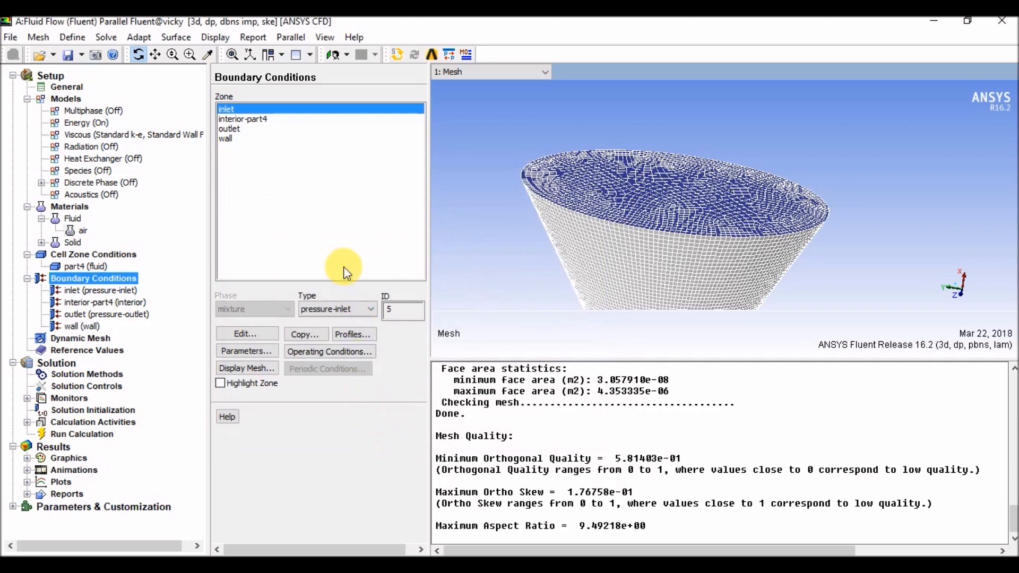
pyautogui.doubleClick(278, 109)
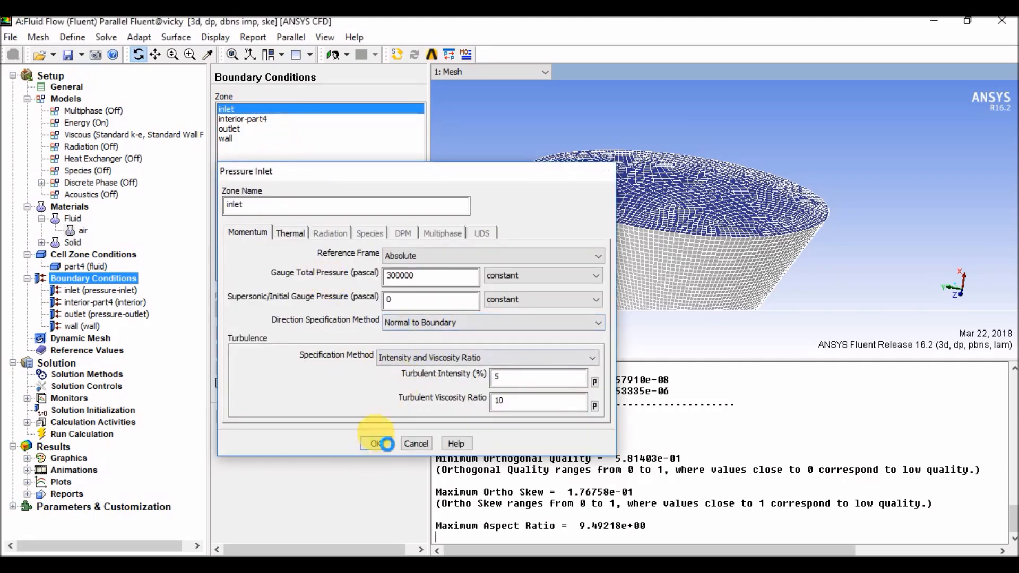
pyautogui.click(376, 444)
# Check the outlet zone's boundary type and the wall zone's motion and shear settings.
pyautogui.click(245, 120)
pyautogui.click(246, 129)
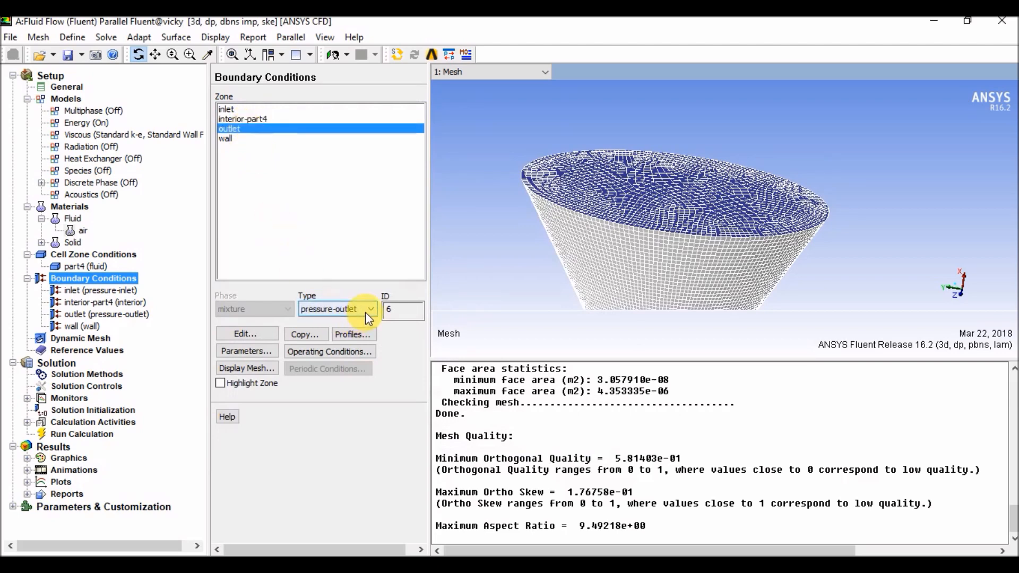
pyautogui.click(244, 139)
pyautogui.click(269, 334)
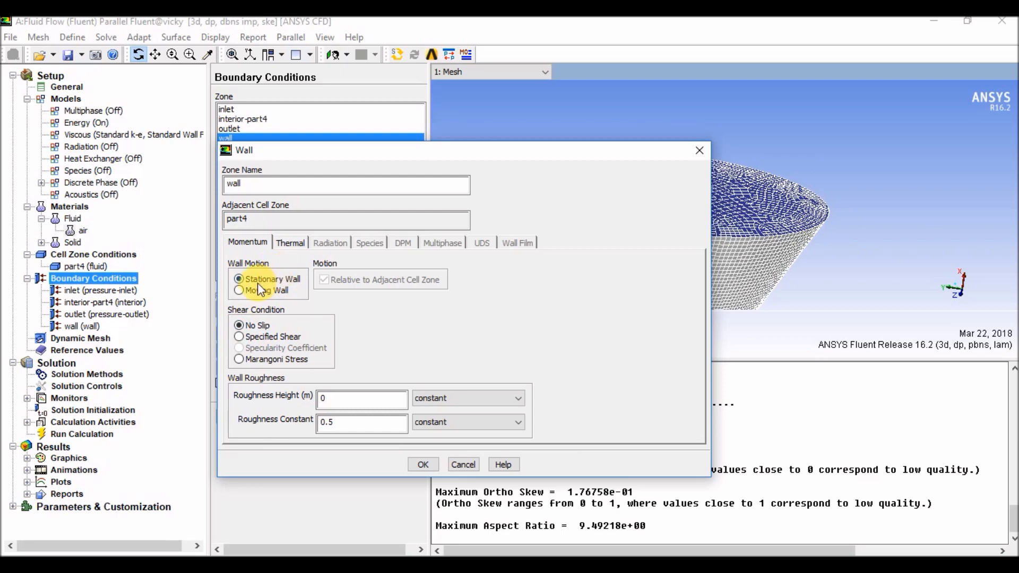
pyautogui.click(422, 465)
# Compute the reference values from the inlet and set the reference zone to part4.
pyautogui.click(59, 351)
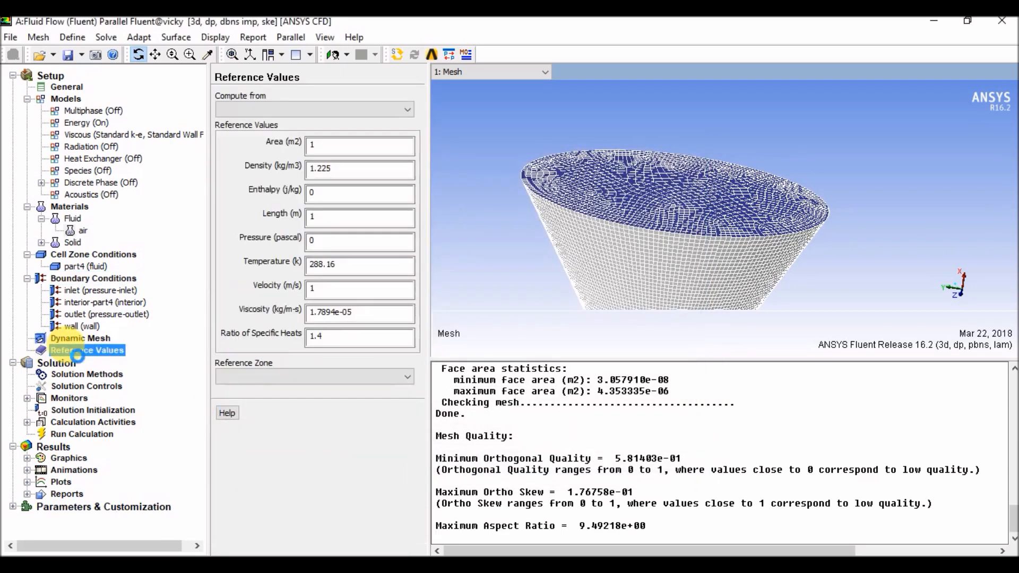
pyautogui.click(94, 338)
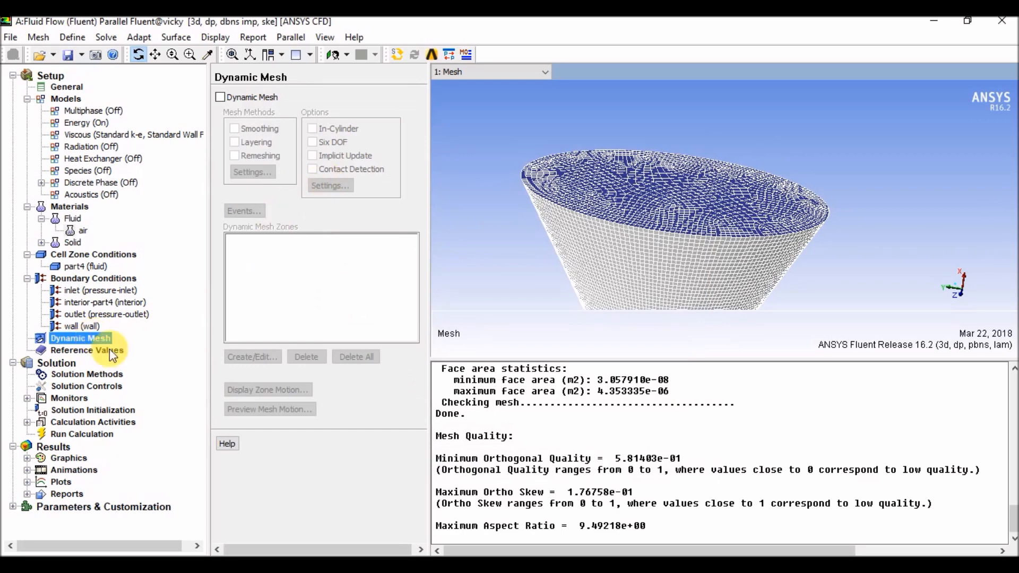
pyautogui.click(107, 351)
pyautogui.click(308, 109)
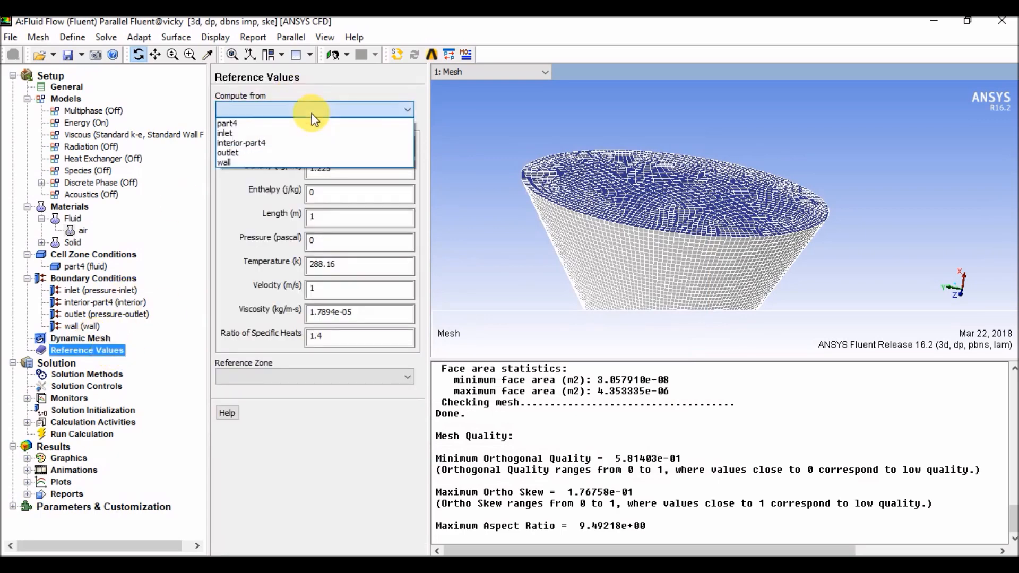
pyautogui.click(300, 132)
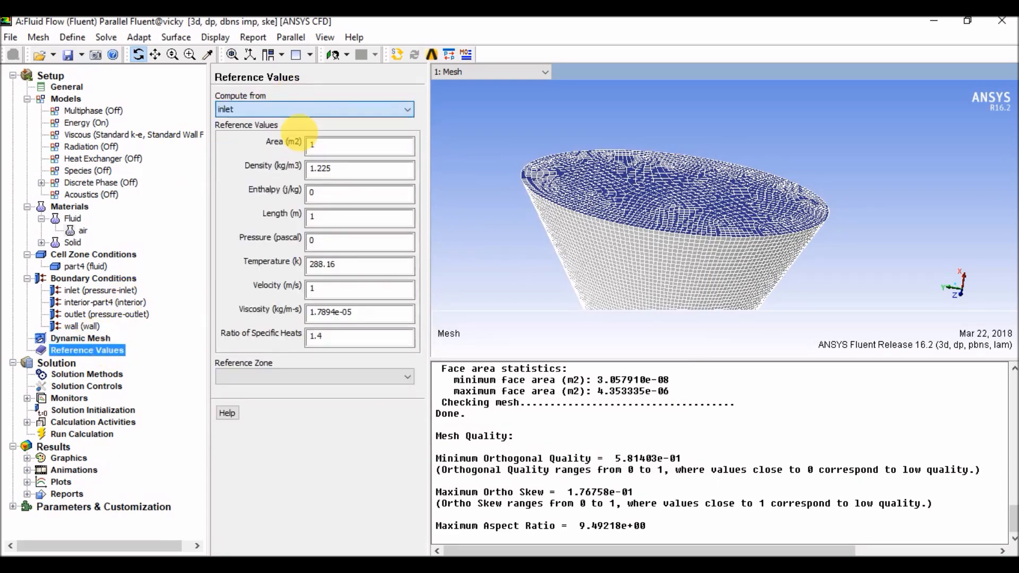
pyautogui.click(277, 378)
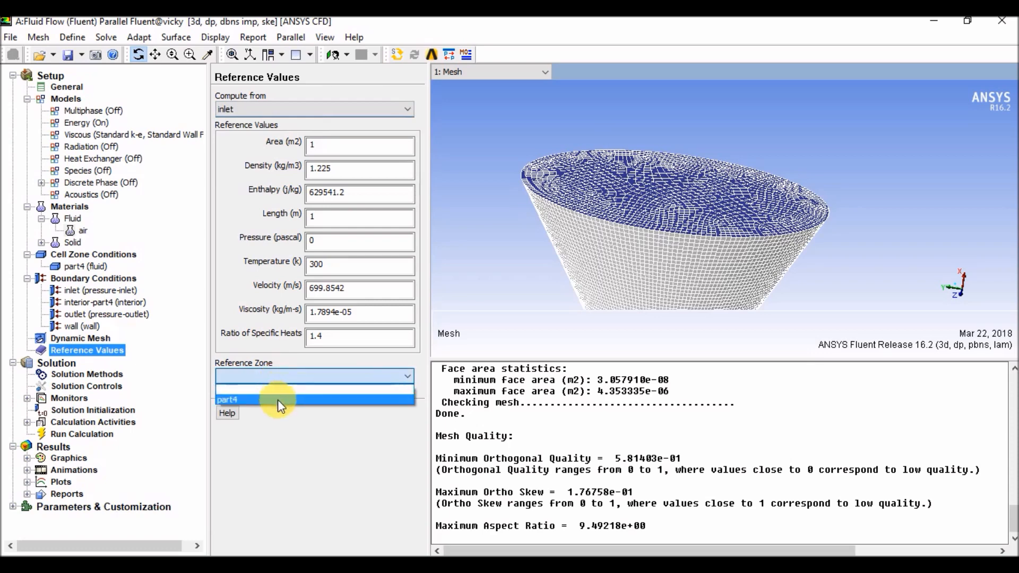
pyautogui.click(278, 400)
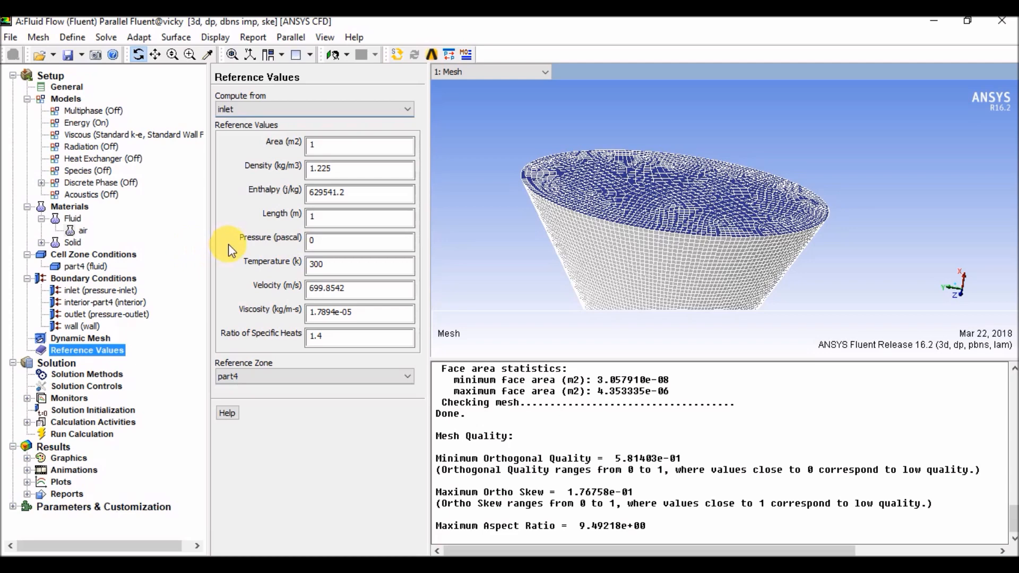
# Recheck the inlet's pressure-inlet settings and return to the reference values.
pyautogui.click(101, 290)
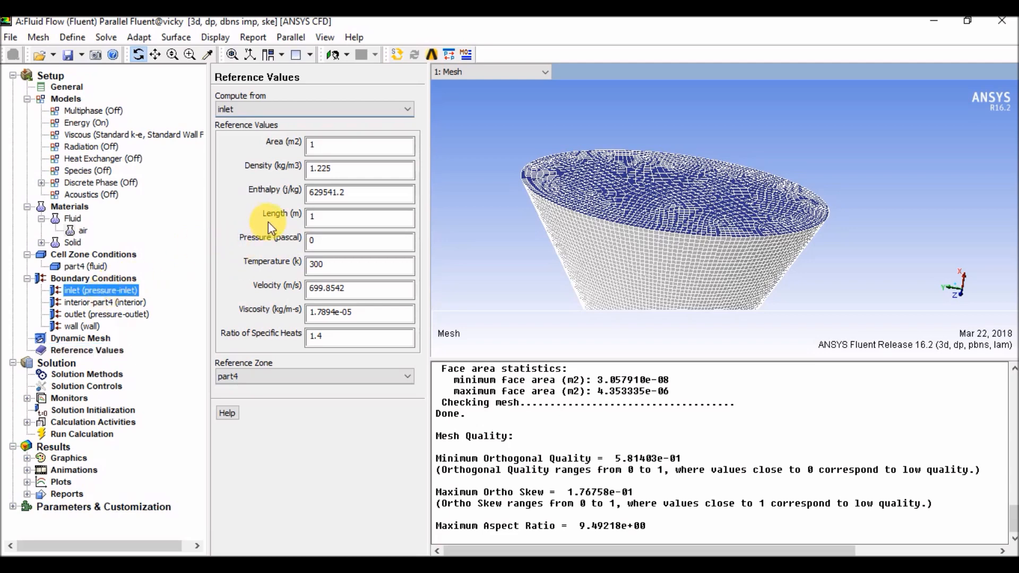
pyautogui.doubleClick(96, 289)
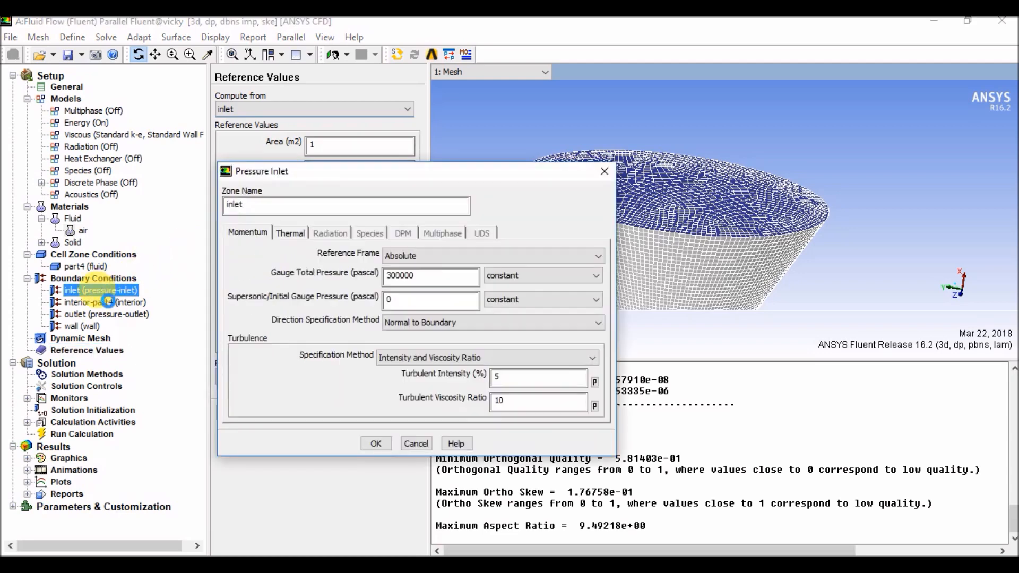
pyautogui.click(376, 444)
pyautogui.click(66, 352)
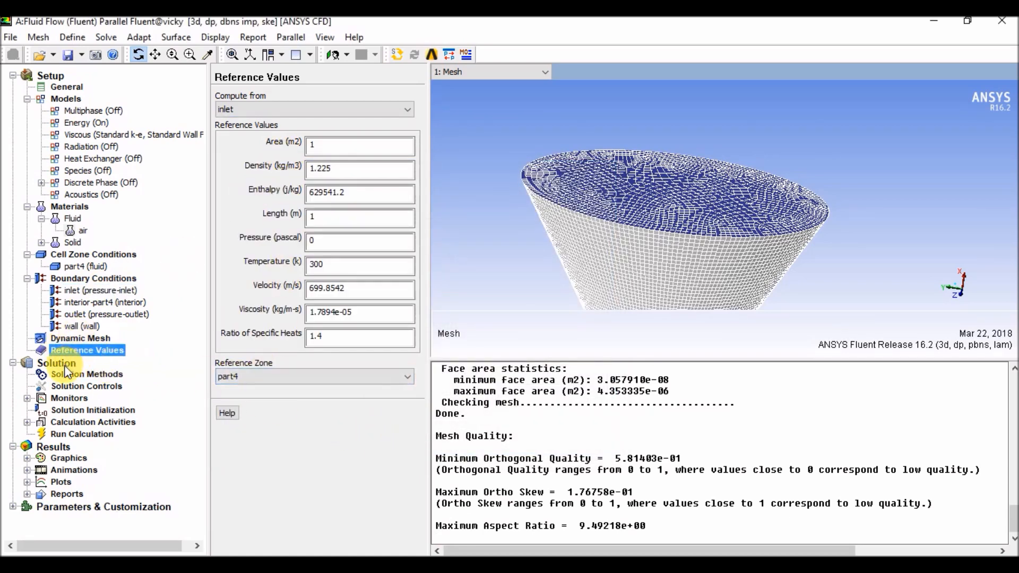
# Review the solution methods and the discretization schemes available for turbulent kinetic energy.
pyautogui.click(65, 365)
pyautogui.click(78, 374)
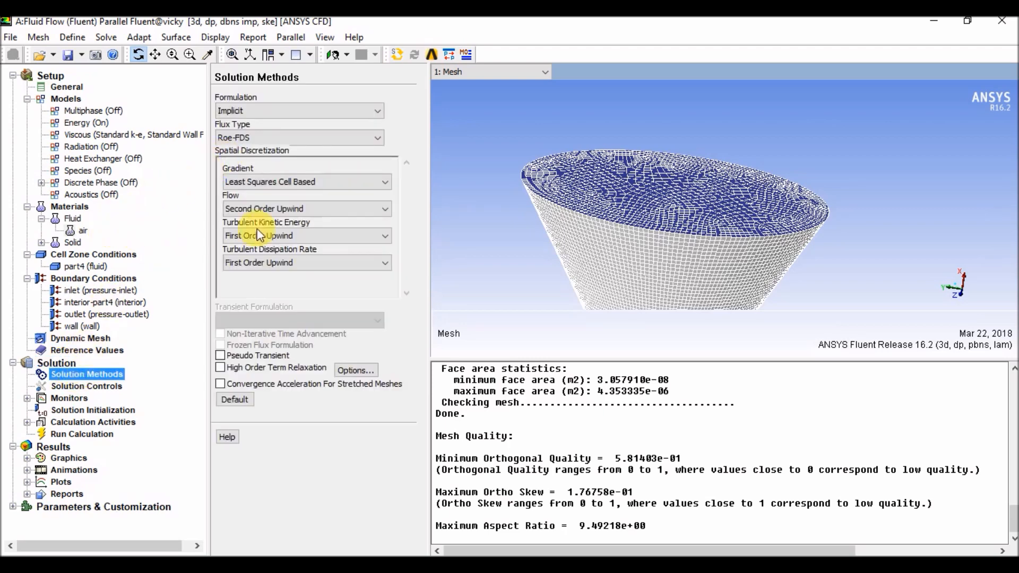
pyautogui.click(369, 235)
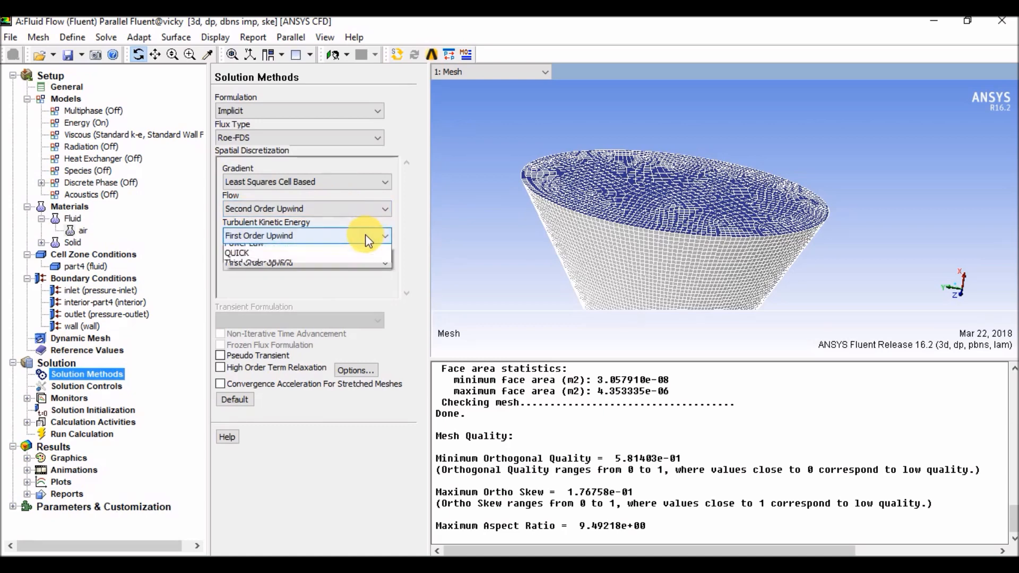
pyautogui.click(350, 248)
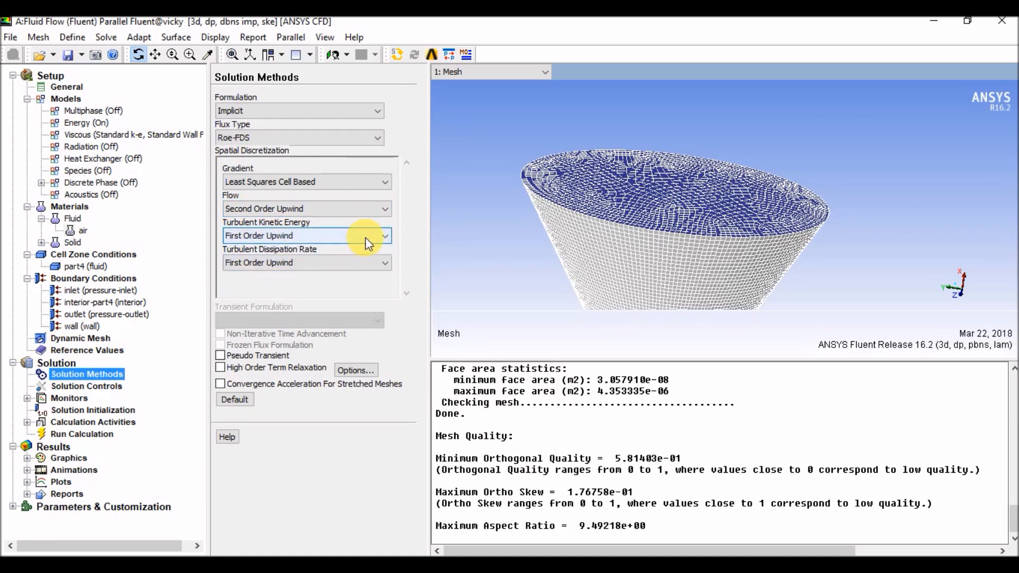
pyautogui.click(367, 237)
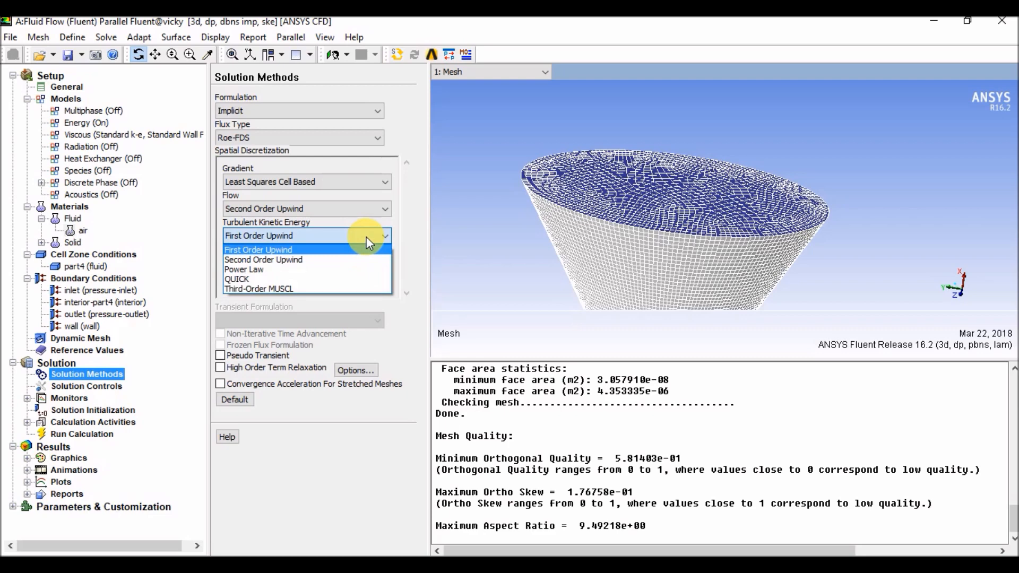
pyautogui.click(403, 234)
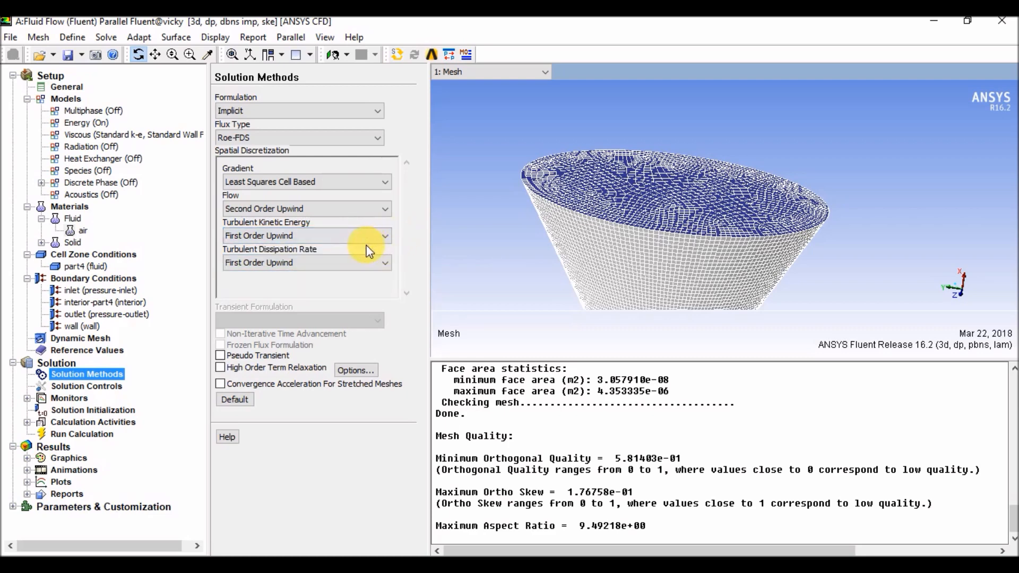
# Check the Courant number and under-relaxation factors in the solution controls and view the whole nozzle.
pyautogui.click(102, 392)
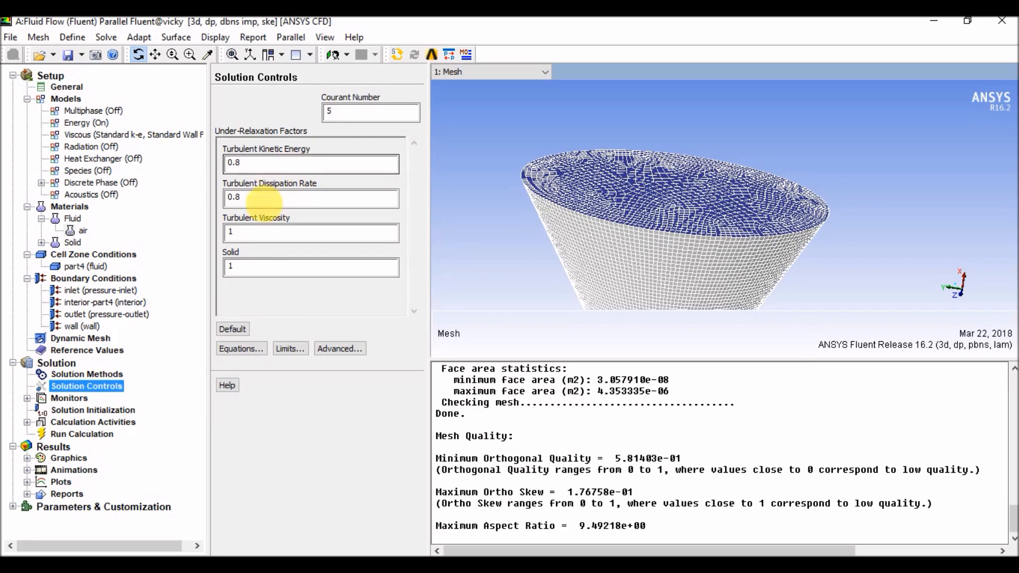
pyautogui.click(274, 170)
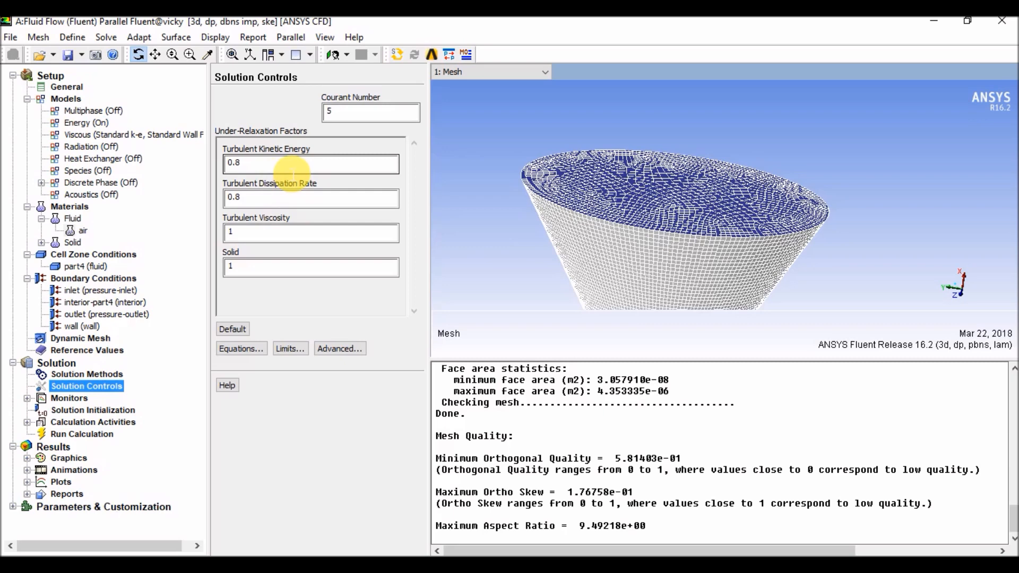
pyautogui.click(632, 194)
pyautogui.moveTo(629, 191); pyautogui.dragTo(652, 165, button='middle')
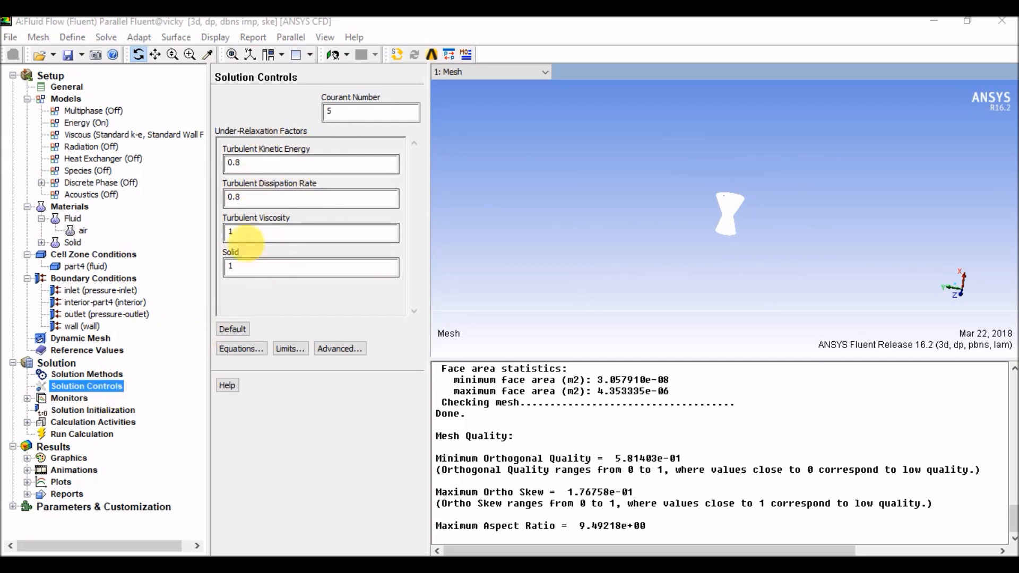
# Set the residual monitor's absolute convergence criteria to 0.0001 for continuity and the x-, y- and z-velocity.
pyautogui.click(74, 408)
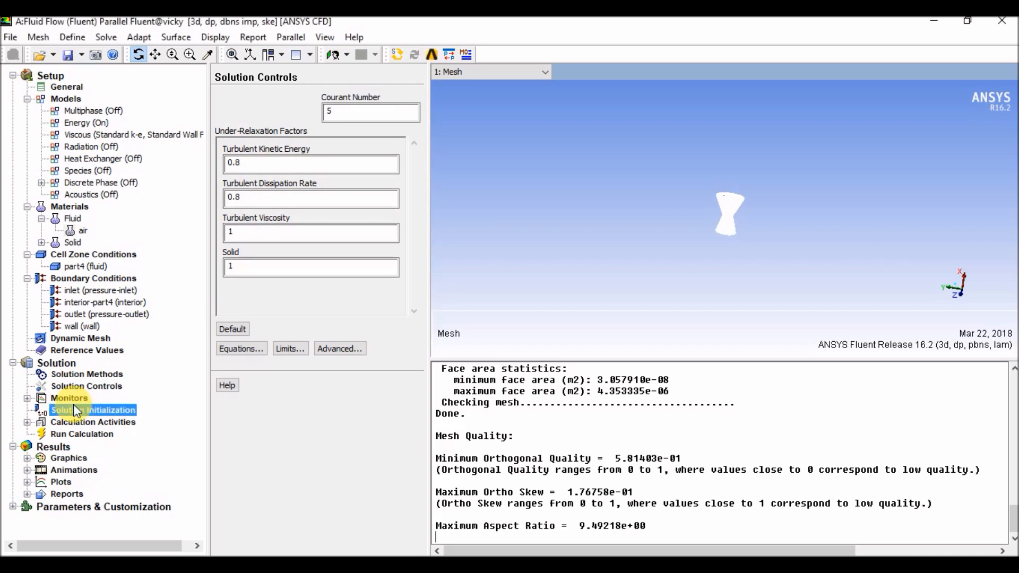
pyautogui.click(65, 399)
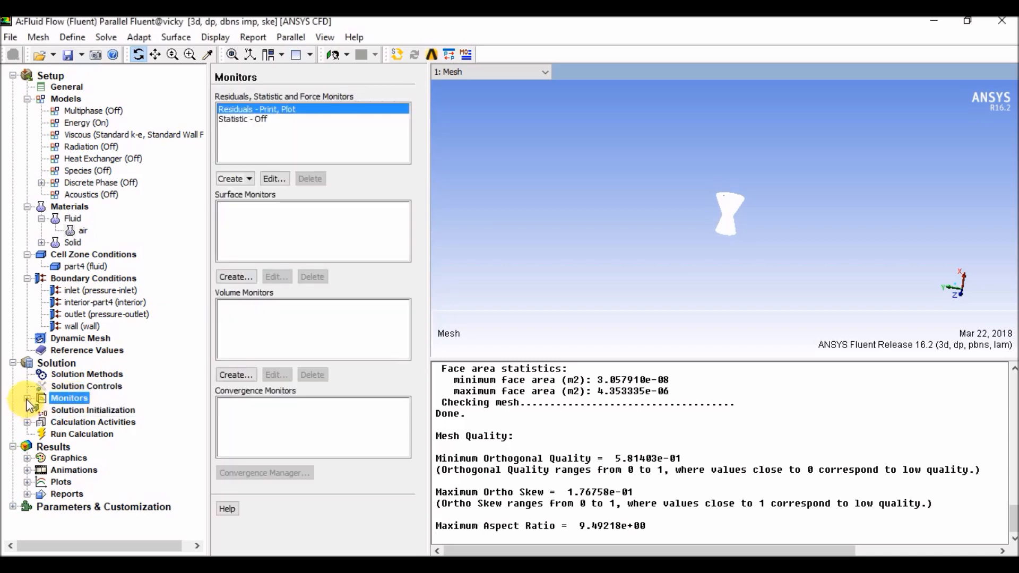
pyautogui.click(27, 399)
pyautogui.click(84, 409)
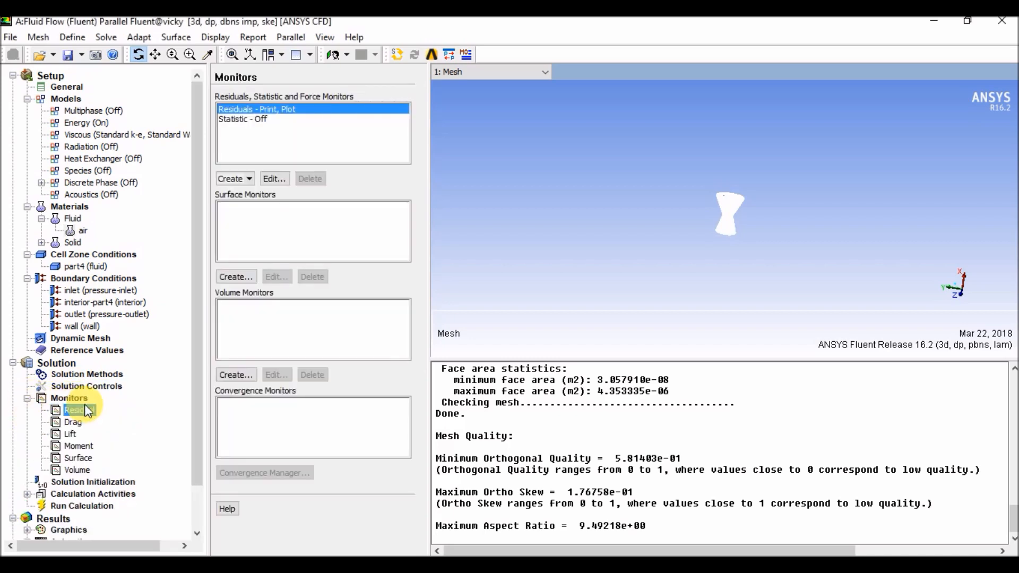
pyautogui.doubleClick(87, 412)
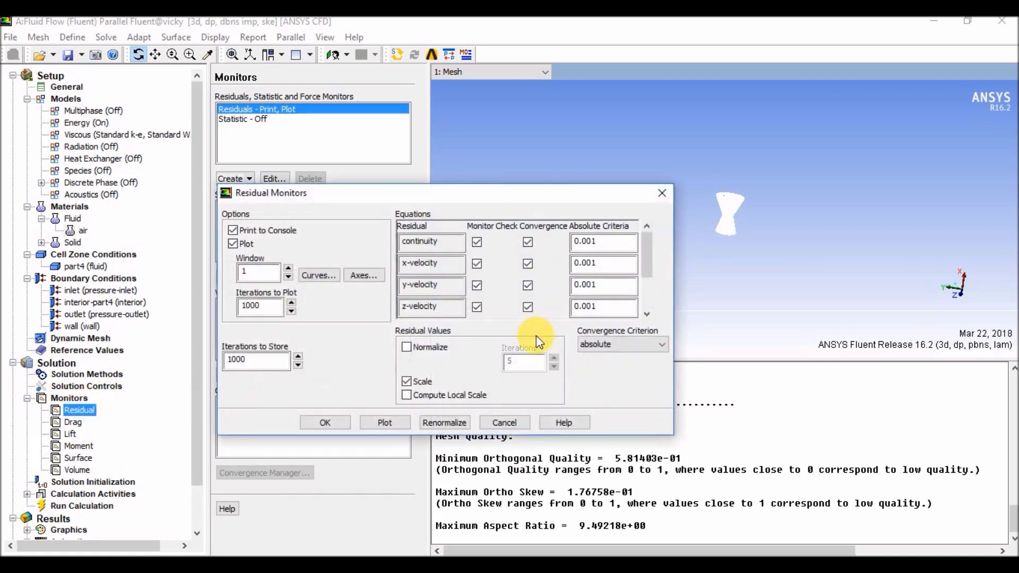
pyautogui.click(603, 243)
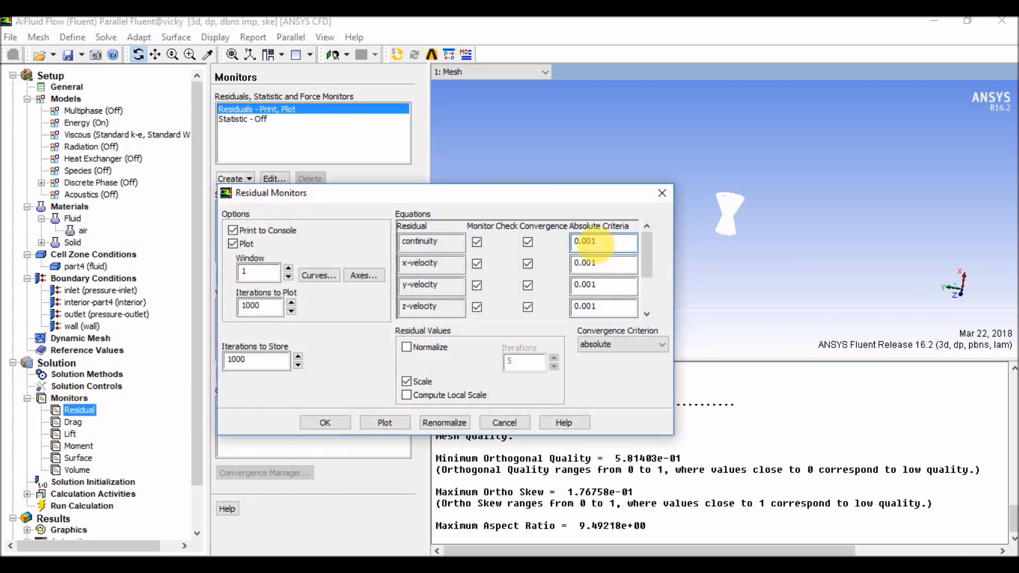
pyautogui.write('0')
pyautogui.click(586, 265)
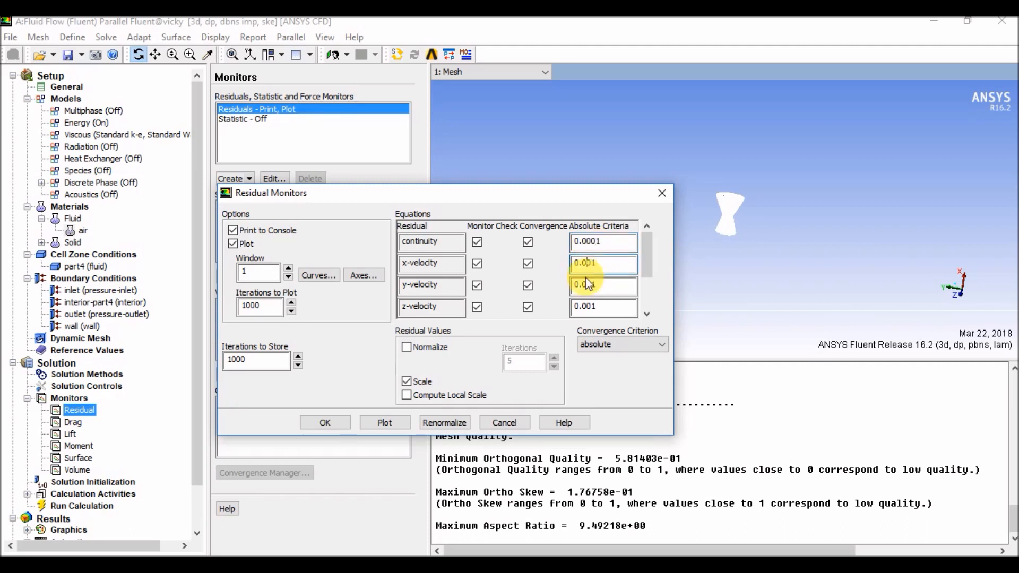
pyautogui.write('0')
pyautogui.click(585, 287)
pyautogui.write('0')
pyautogui.click(584, 306)
pyautogui.write('0')
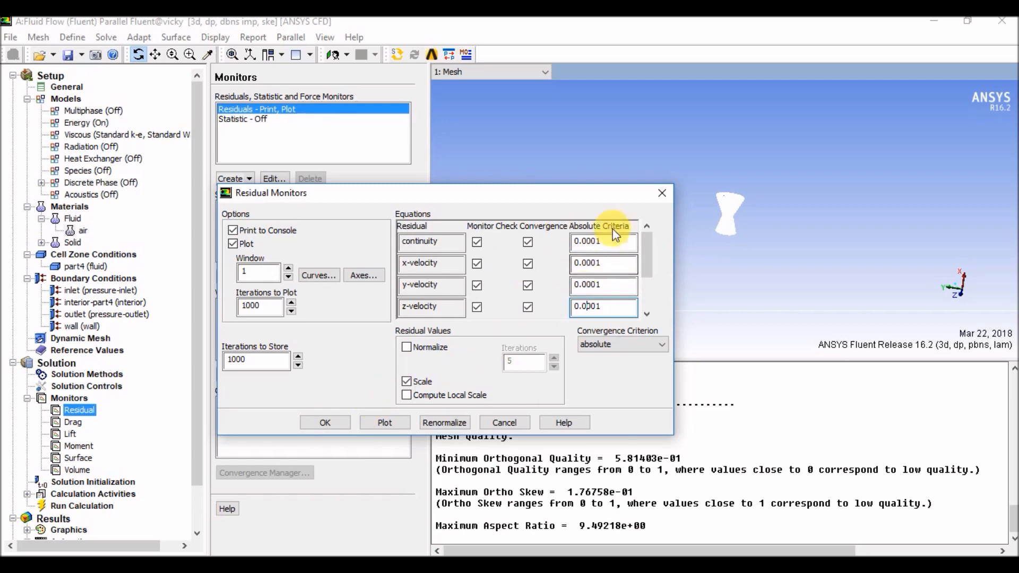
pyautogui.click(322, 422)
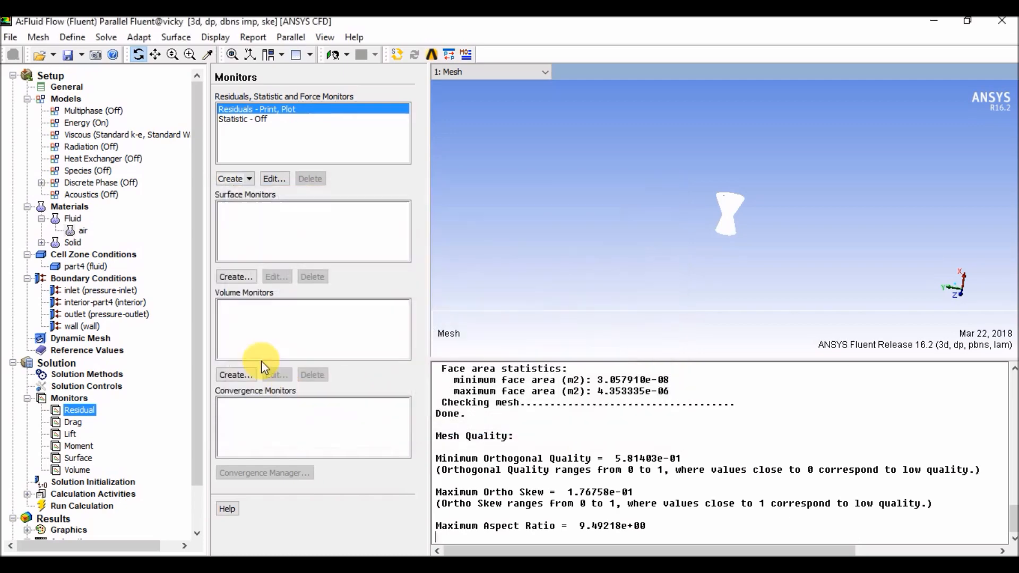
# Create a drag monitor on the wall zone with printing to console and plotting enabled.
pyautogui.click(75, 423)
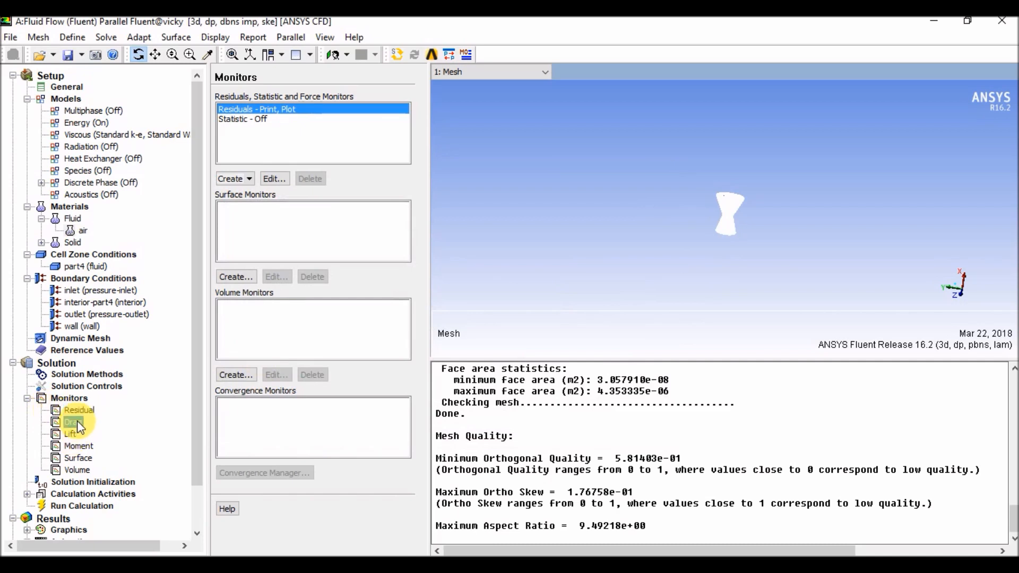
pyautogui.click(232, 179)
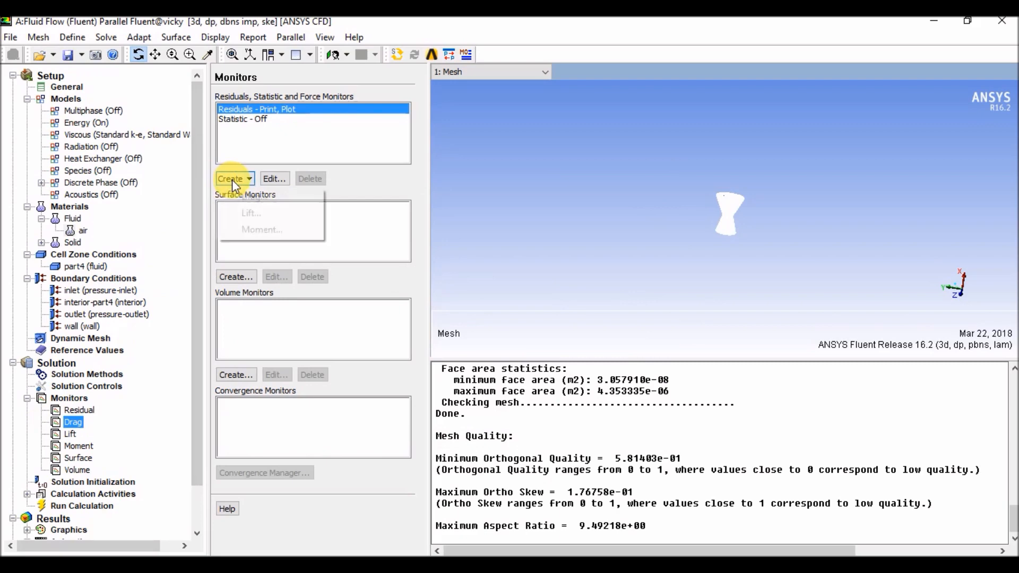
pyautogui.click(245, 198)
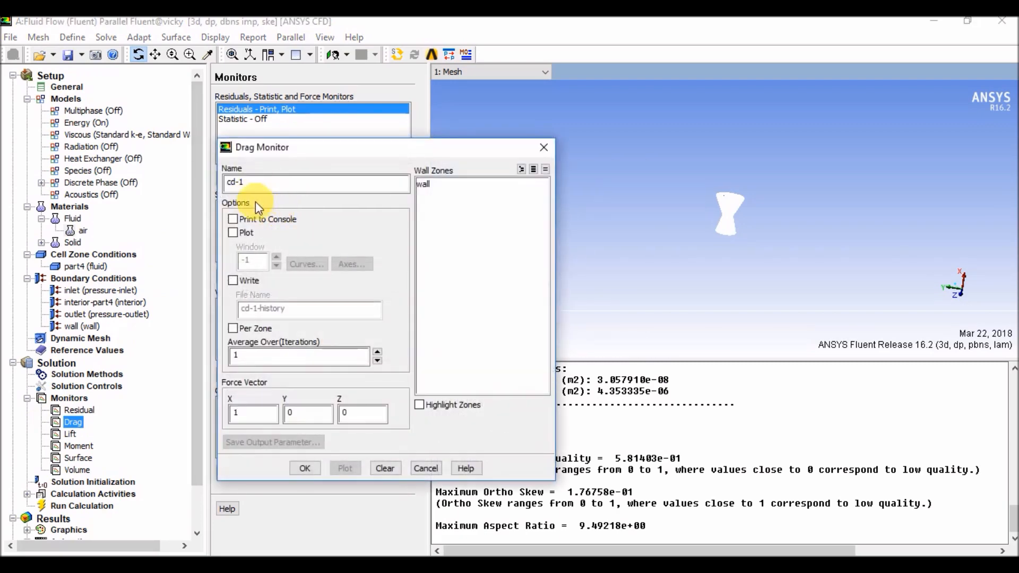
pyautogui.click(233, 219)
pyautogui.click(234, 233)
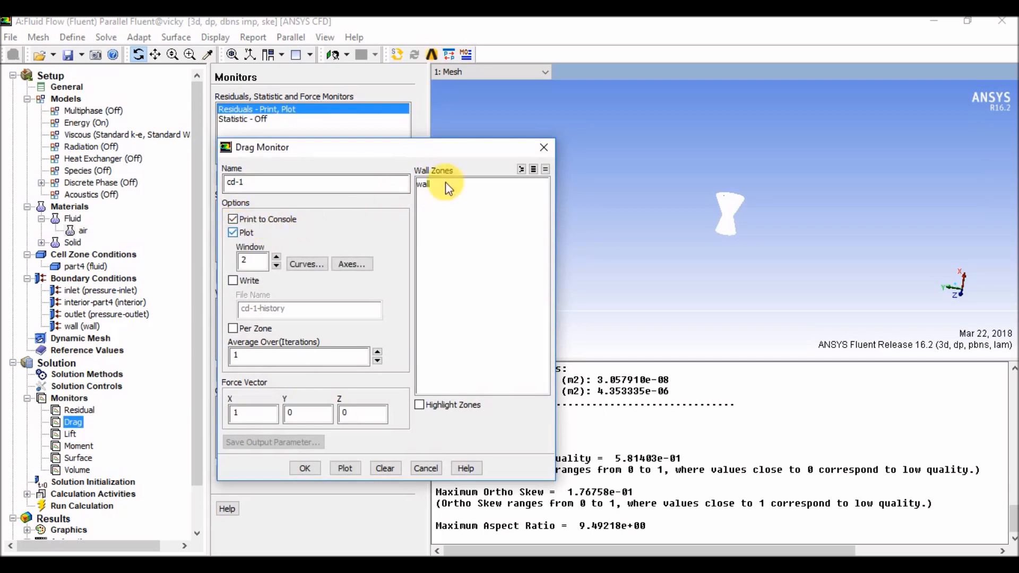
pyautogui.click(453, 186)
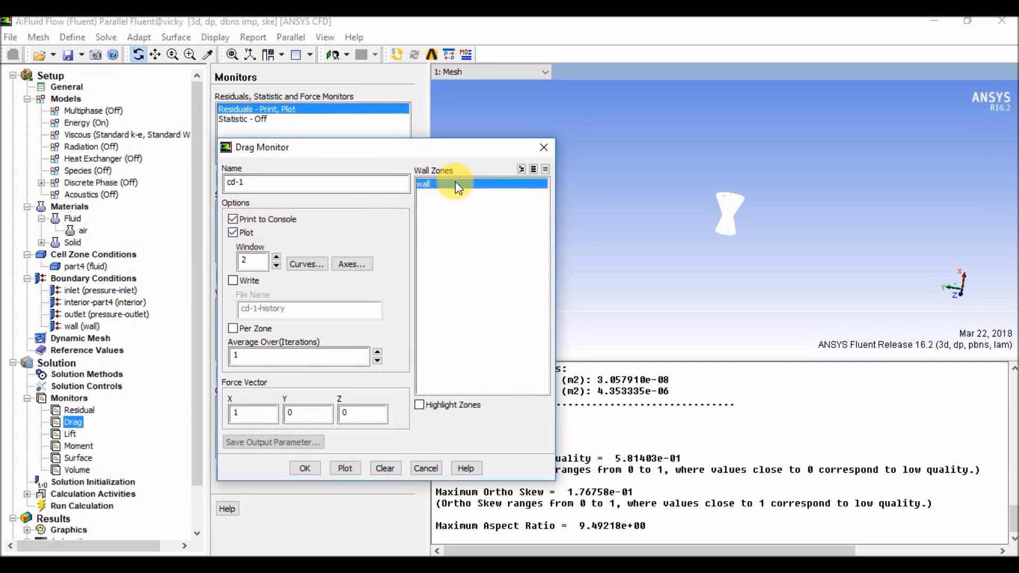
# Save the drag monitor and add the cl-1 lift monitor on the wall zone with console printing and plotting enabled.
pyautogui.click(305, 468)
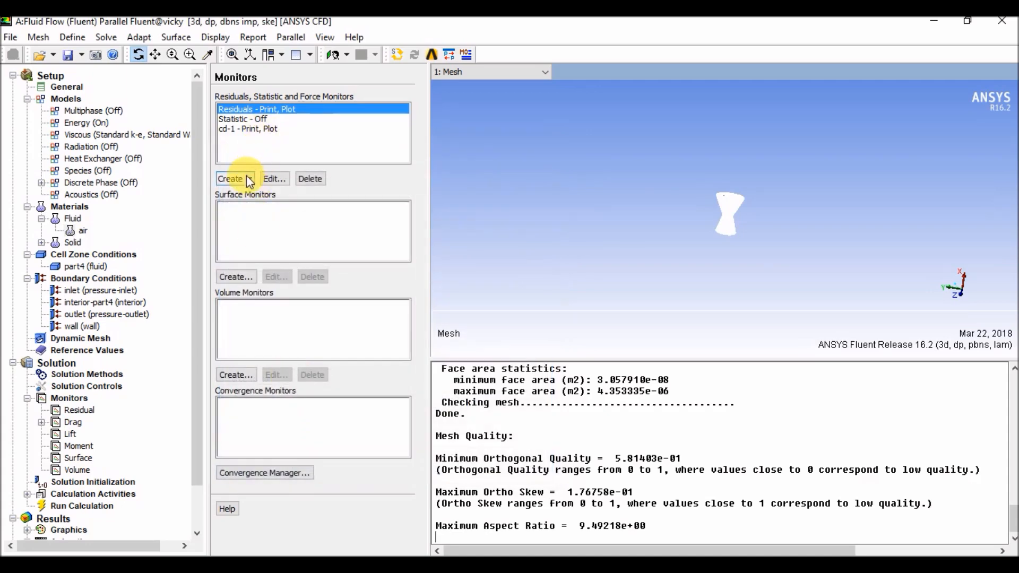
pyautogui.click(245, 178)
pyautogui.click(251, 213)
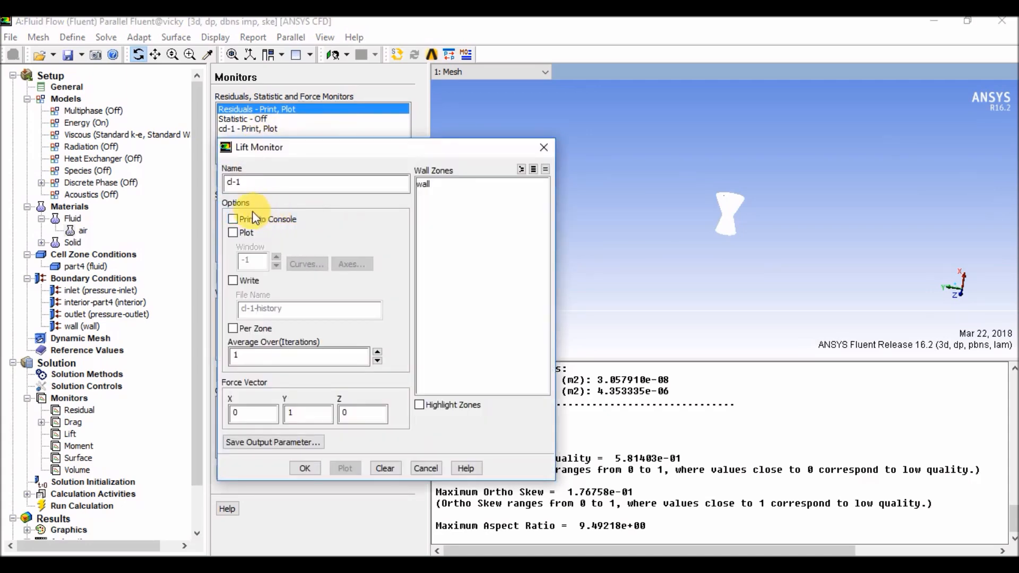
pyautogui.click(233, 218)
pyautogui.click(234, 232)
pyautogui.click(449, 184)
pyautogui.click(449, 184)
pyautogui.click(497, 184)
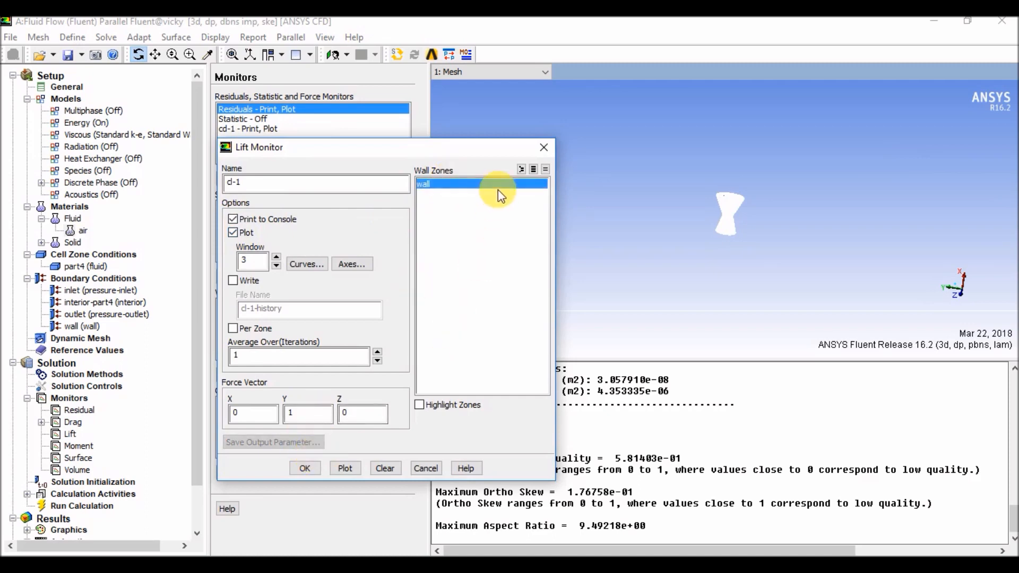
pyautogui.click(304, 469)
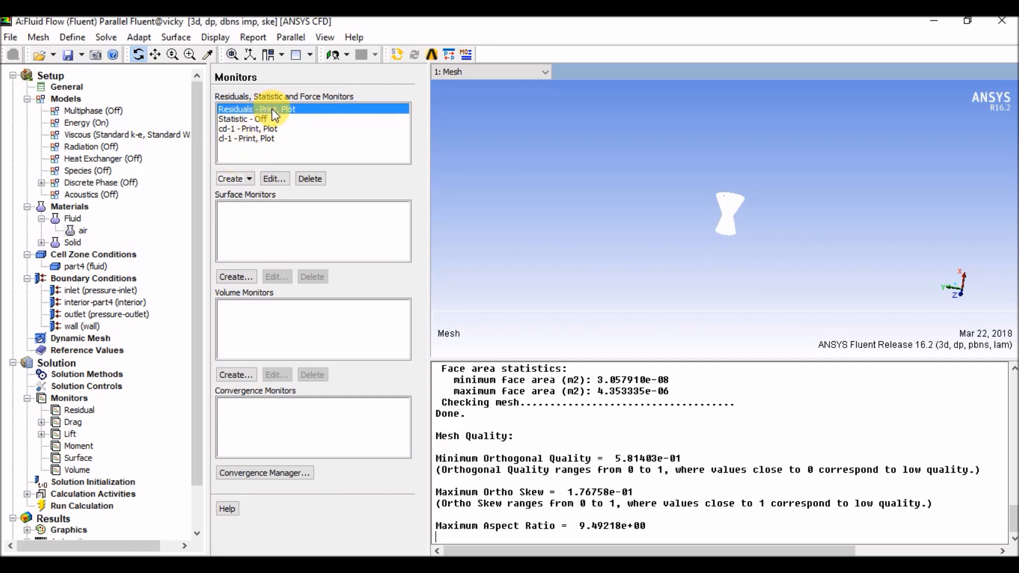
# Initialize the solution using hybrid initialization.
pyautogui.click(96, 482)
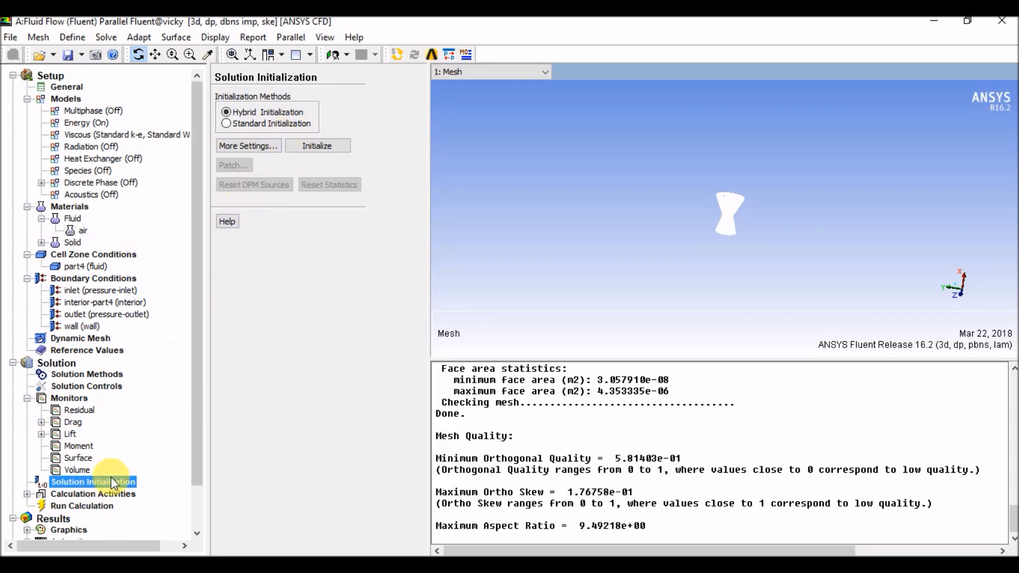
pyautogui.click(313, 142)
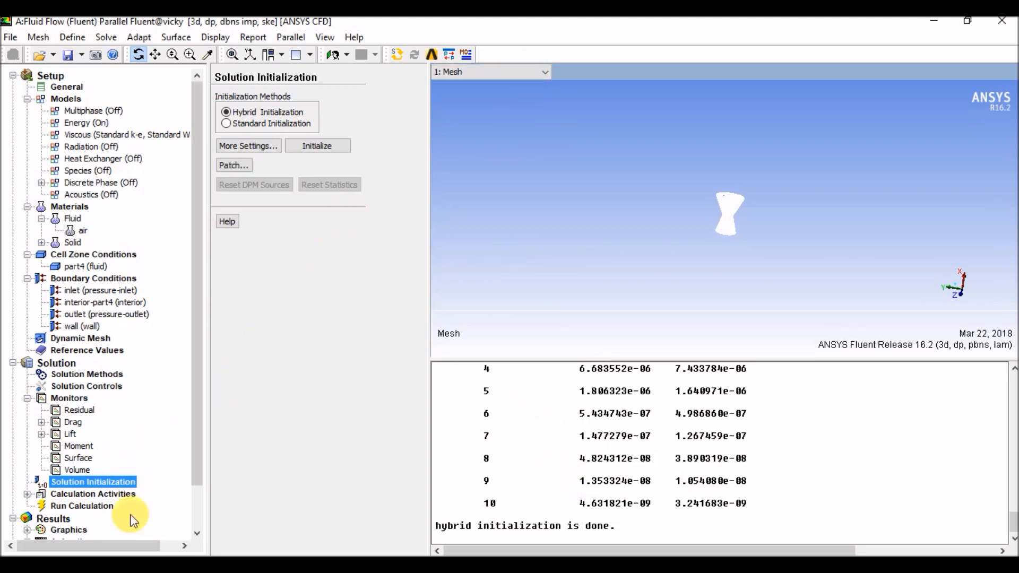
# Run the calculation for 2000 iterations and display the Scaled Residuals plot while it solves.
pyautogui.click(120, 495)
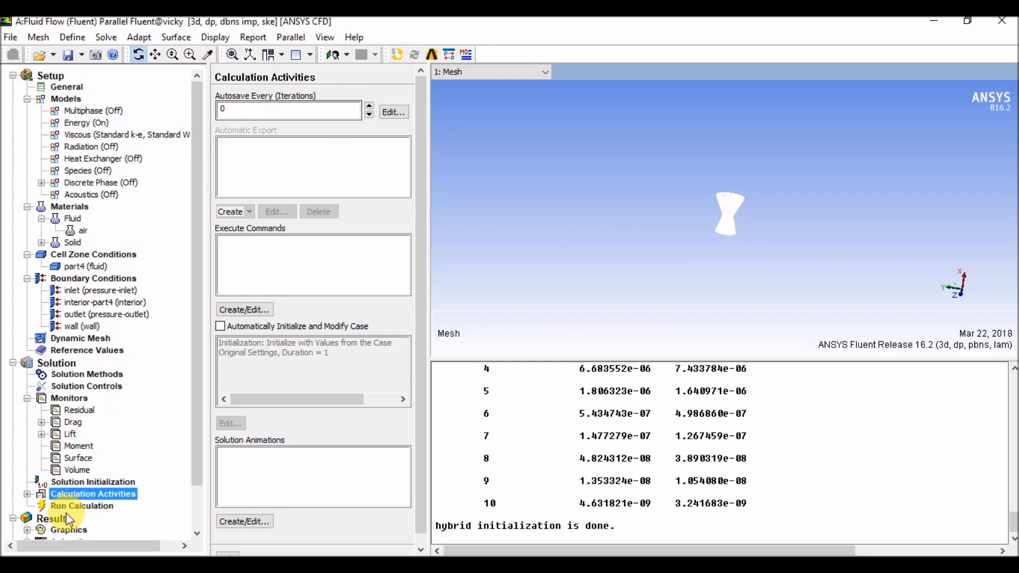
pyautogui.click(82, 506)
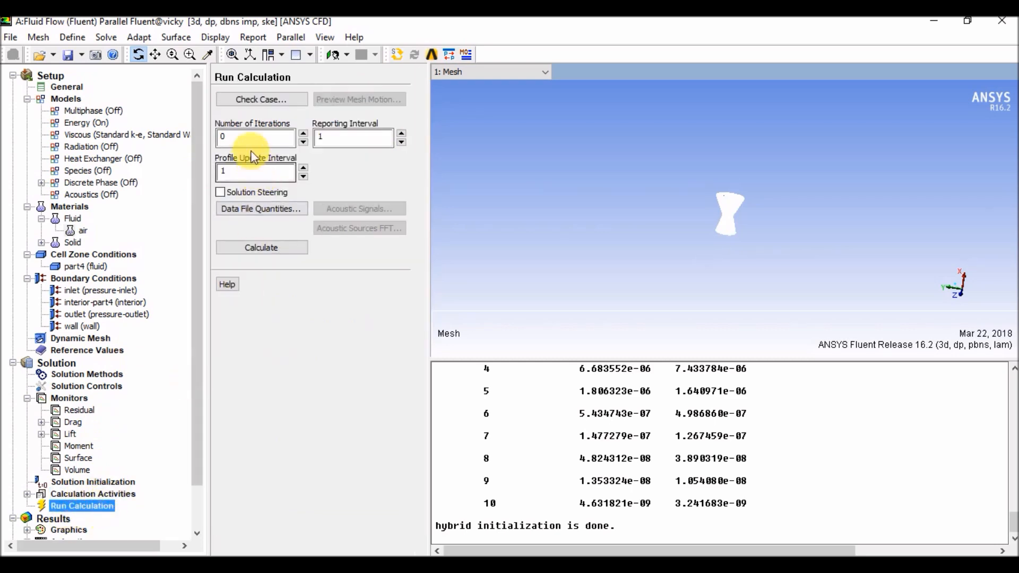
pyautogui.doubleClick(225, 137)
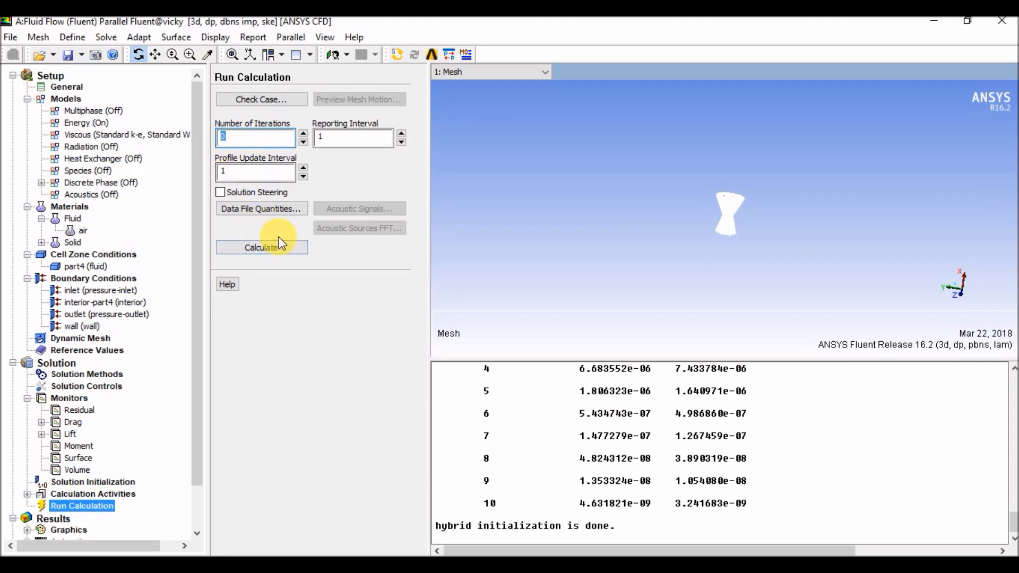
pyautogui.write('2000')
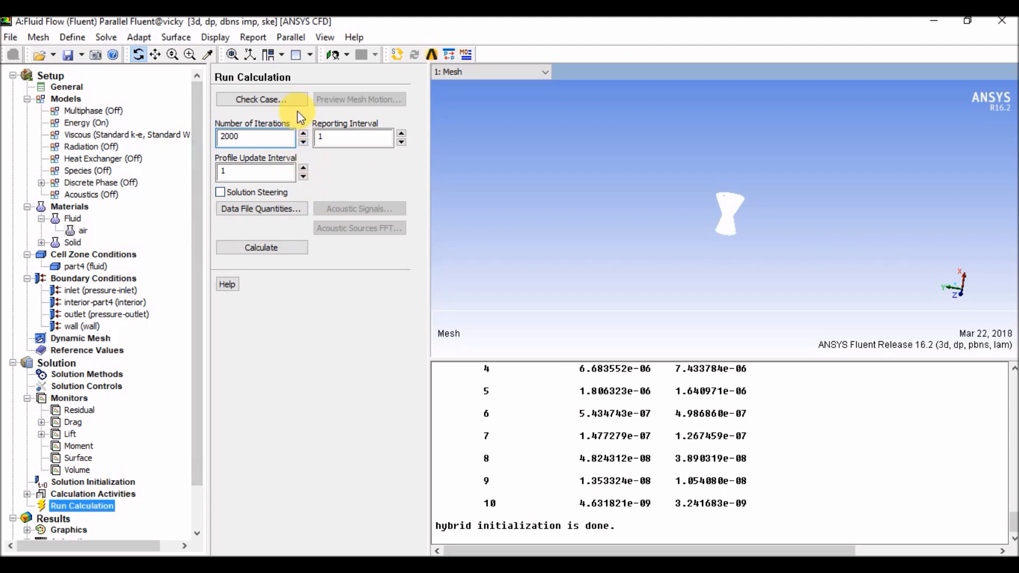
pyautogui.click(283, 248)
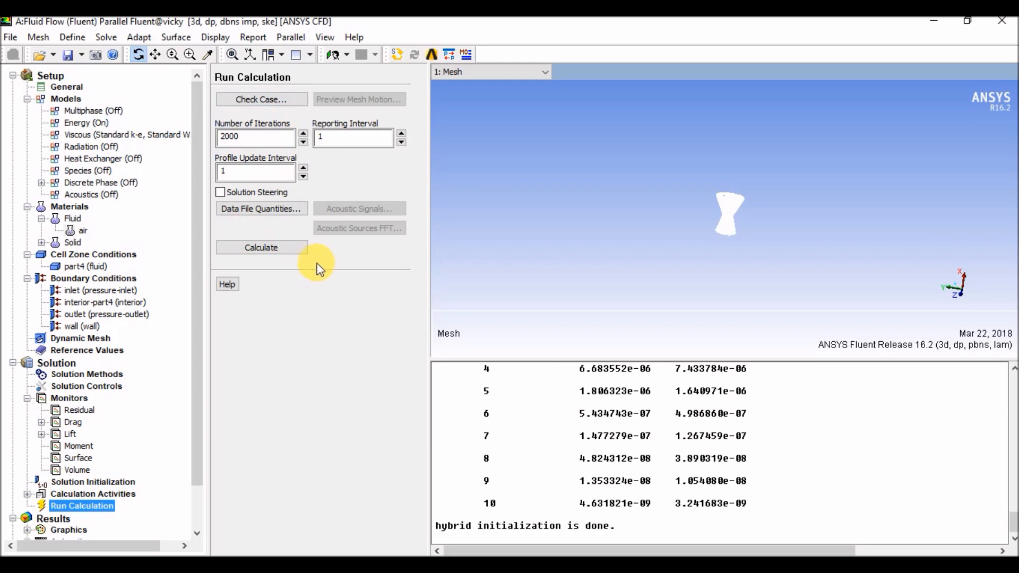
pyautogui.click(261, 246)
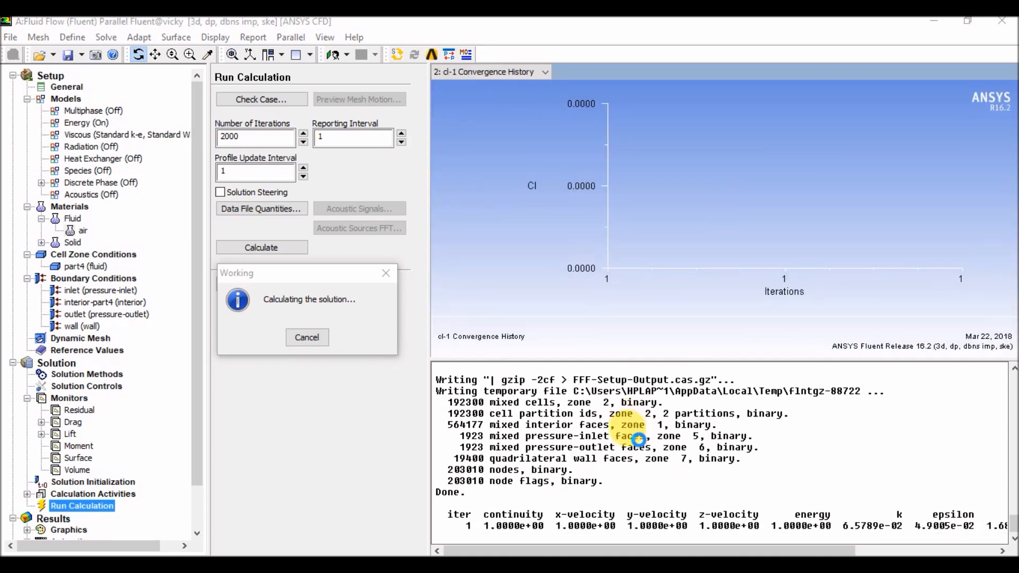
pyautogui.click(527, 77)
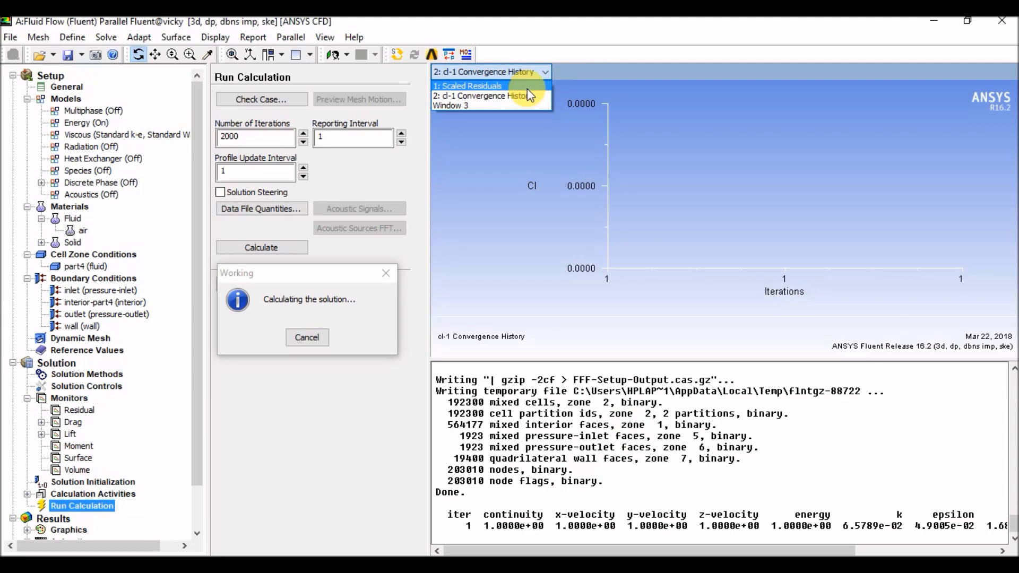
pyautogui.click(527, 85)
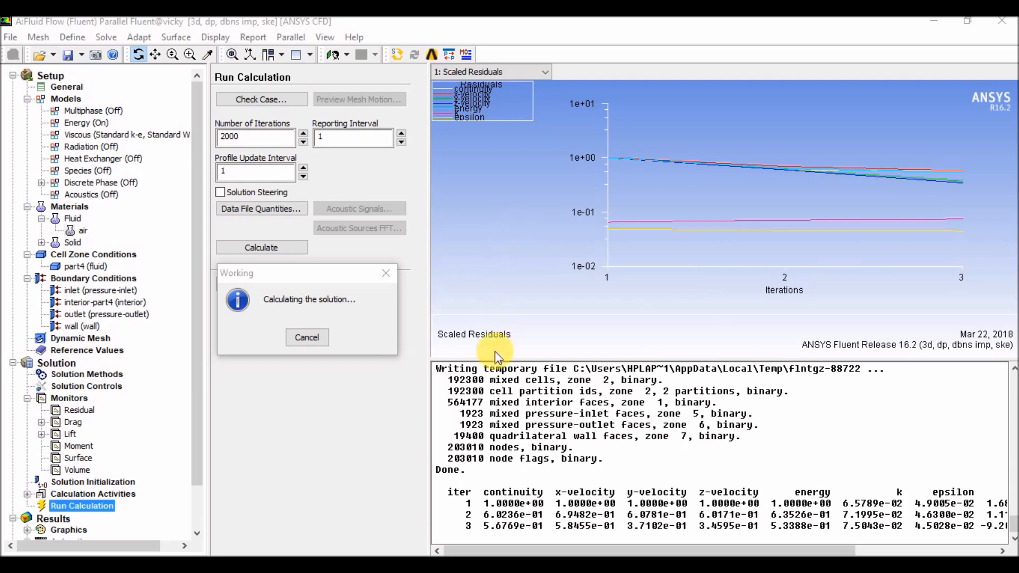
# Switch to the Workbench project and open the Results of the Fluid Flow (Fluent) system in CFD-Post.
pyautogui.moveTo(353, 556)
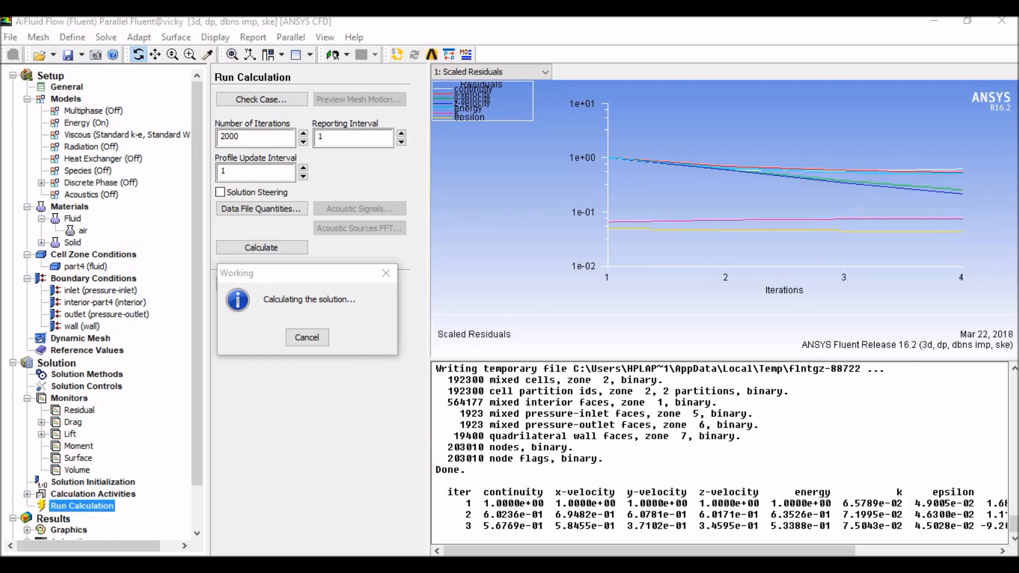
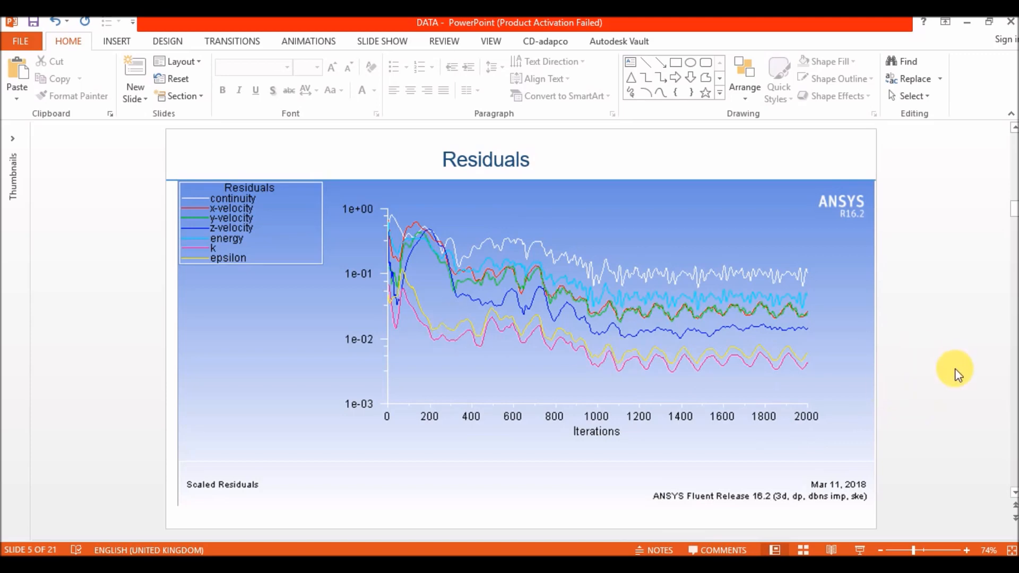
pyautogui.click(812, 510)
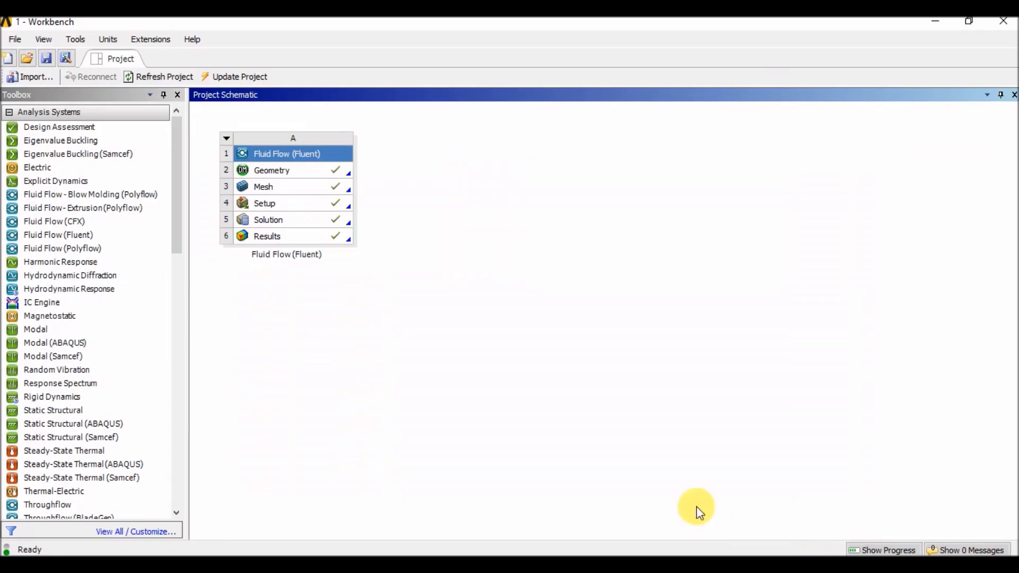
pyautogui.doubleClick(322, 240)
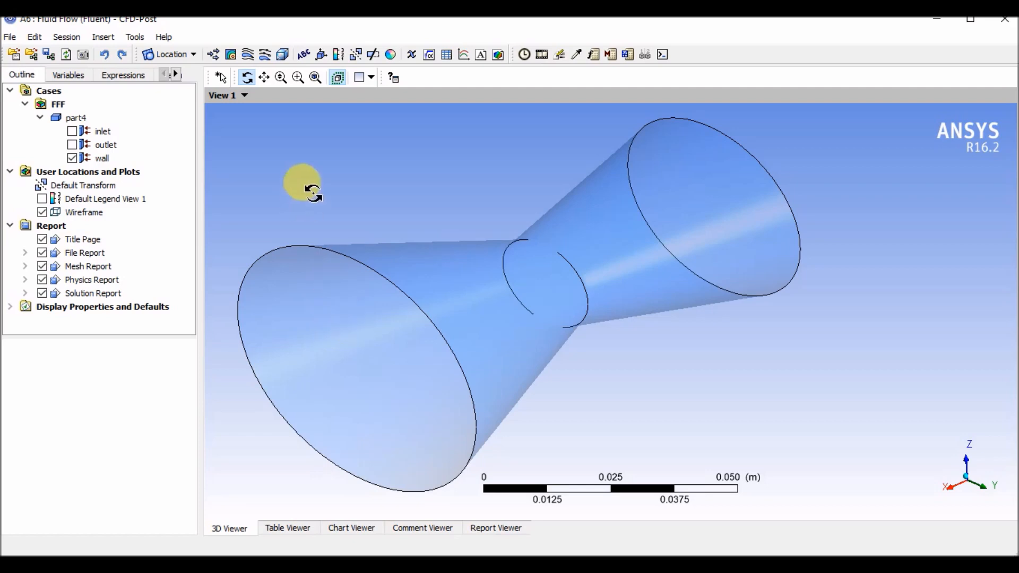
# Insert a plane location named "Velocity Contour XY".
pyautogui.moveTo(515, 396); pyautogui.dragTo(493, 428)
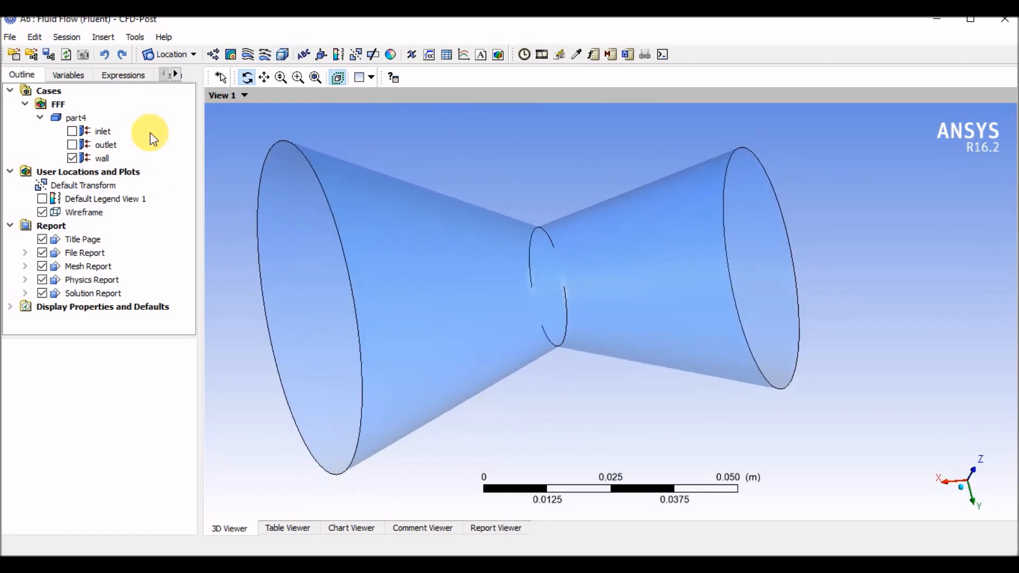
pyautogui.click(193, 54)
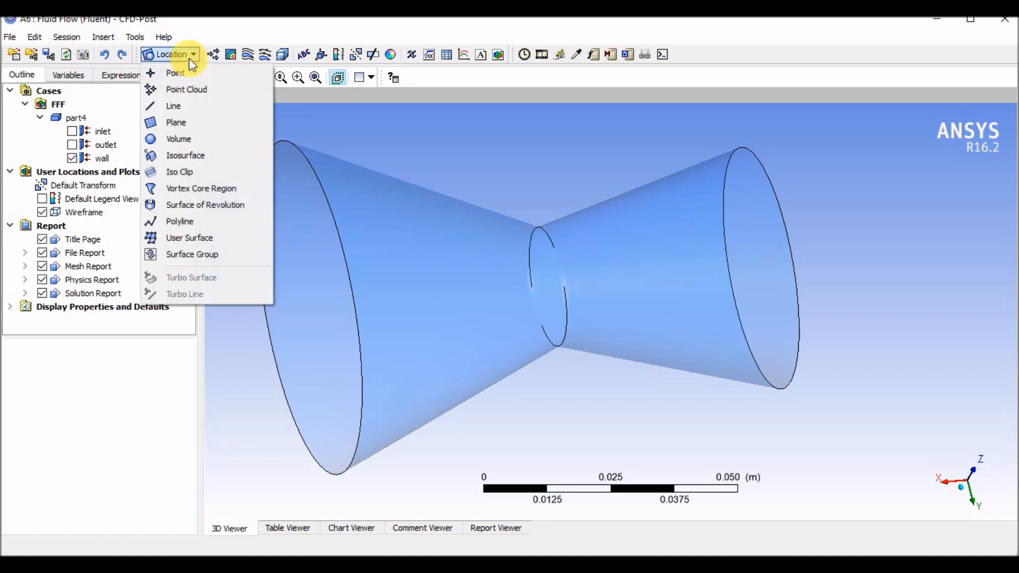
pyautogui.click(196, 126)
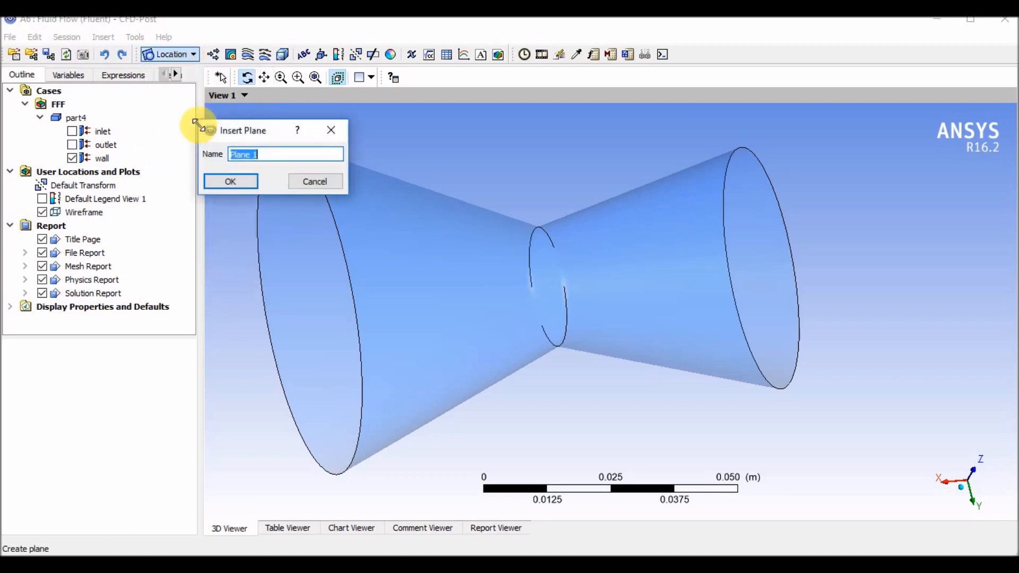
pyautogui.write('Velocity Cont')
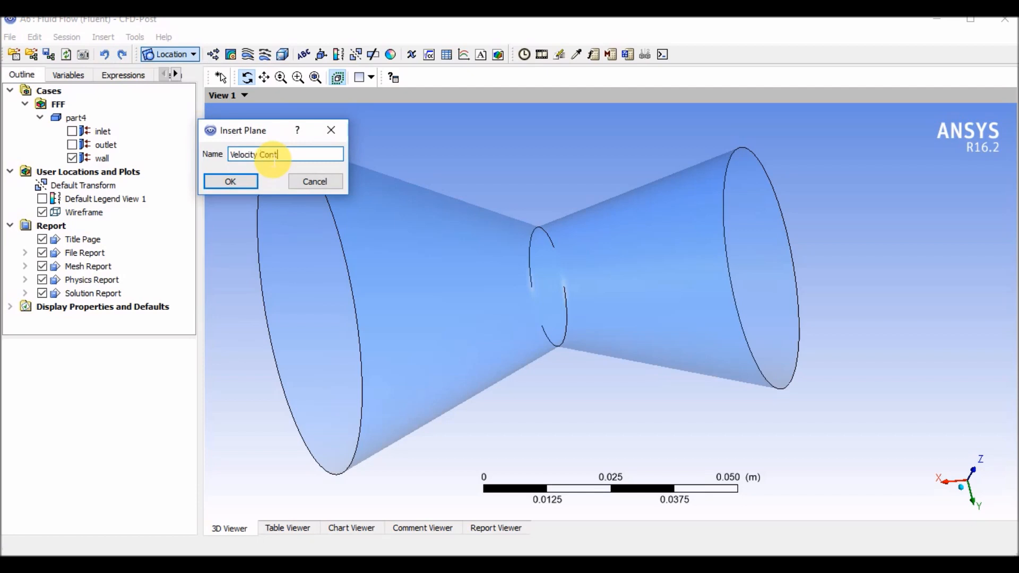
pyautogui.write('our XY')
pyautogui.press('Return')
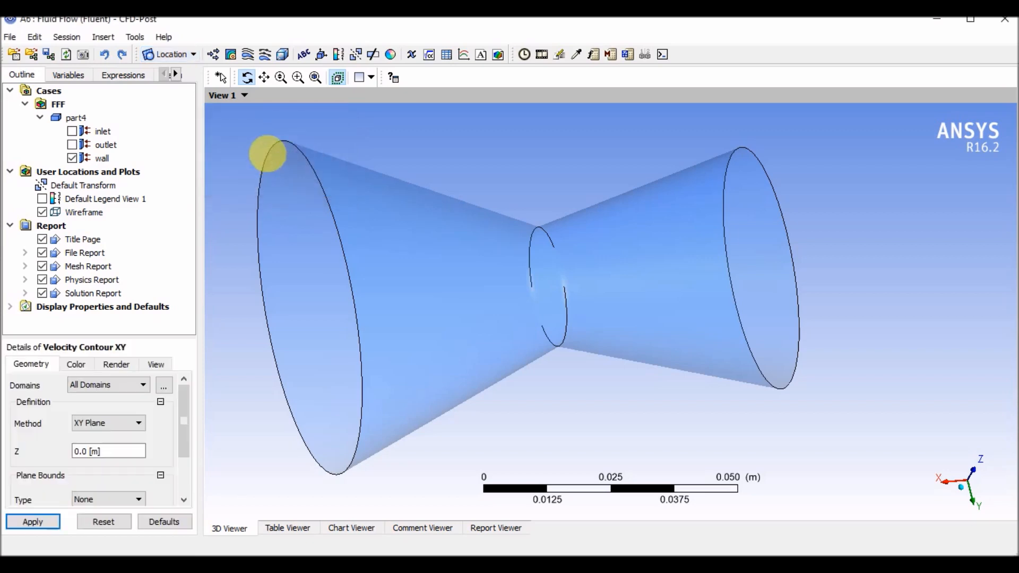
# Apply the plane definition for all domains with the XY Plane method at Z 0.0 m, no bounds and slice type.
pyautogui.click(138, 425)
pyautogui.click(137, 424)
pyautogui.moveTo(183, 422)
pyautogui.mouseDown()
pyautogui.moveTo(189, 432)
pyautogui.moveTo(186, 422)
pyautogui.mouseUp()
pyautogui.click(145, 383)
pyautogui.click(145, 384)
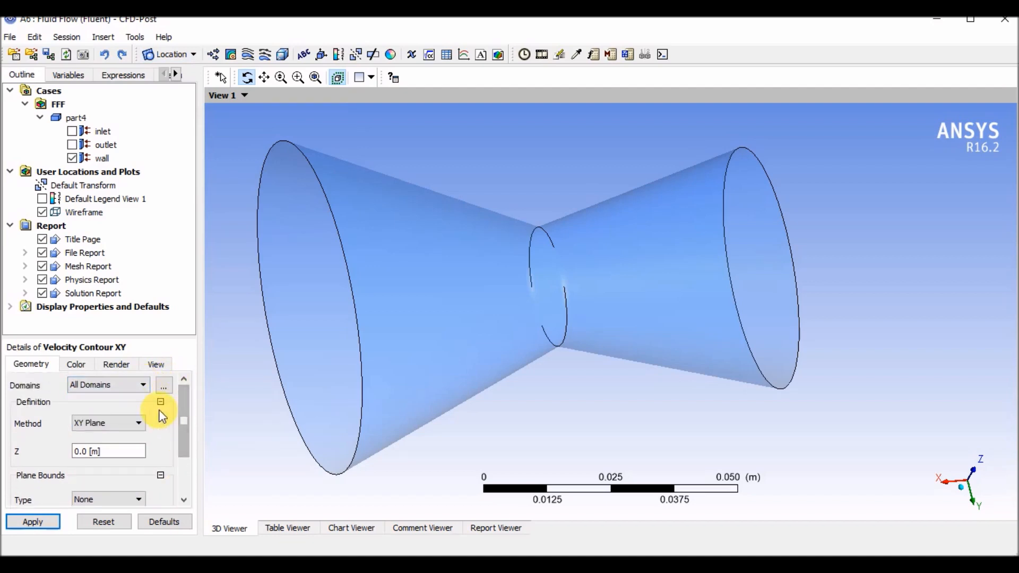
pyautogui.moveTo(182, 420); pyautogui.dragTo(187, 456)
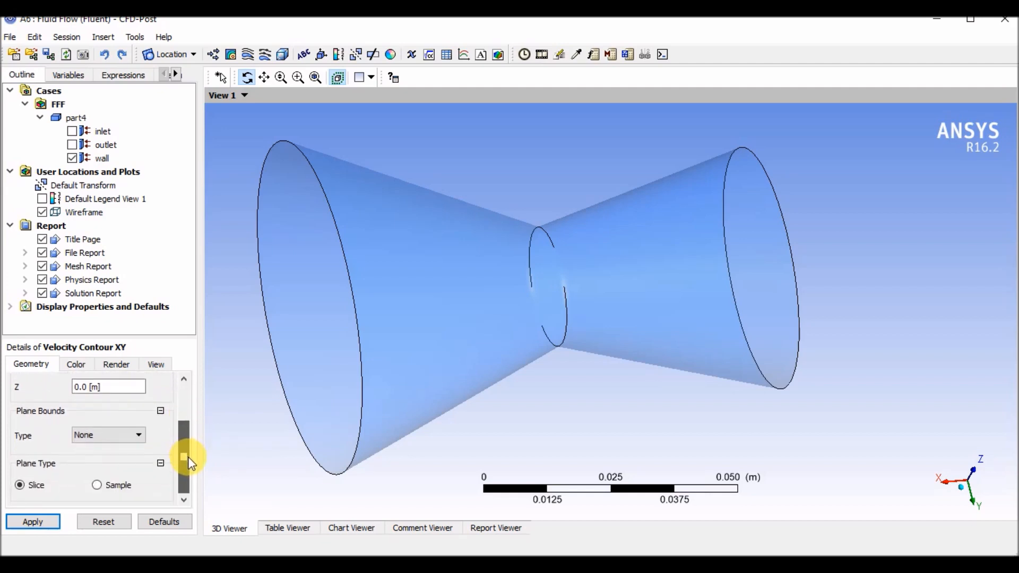
pyautogui.click(120, 434)
pyautogui.click(122, 435)
pyautogui.click(73, 366)
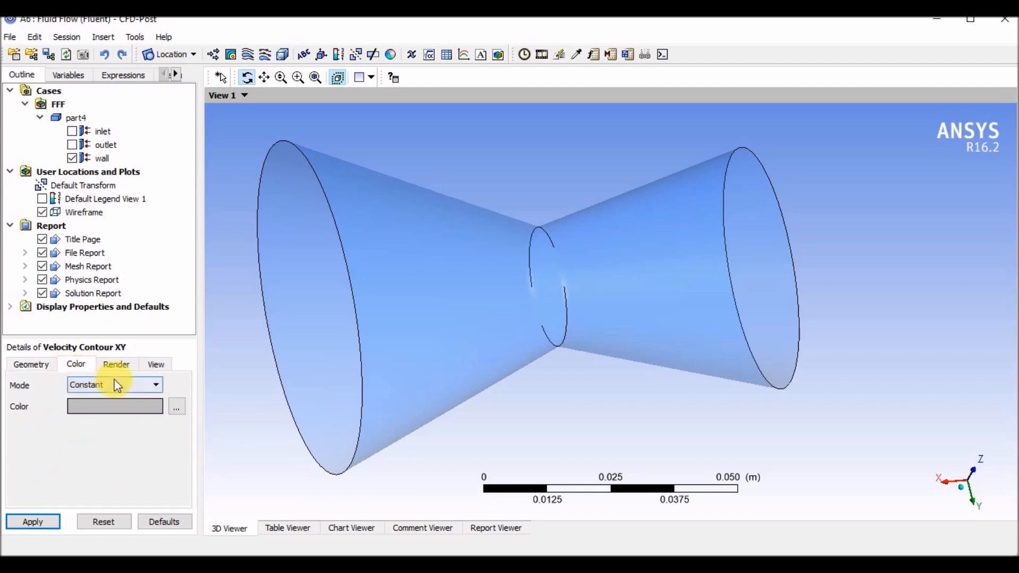
pyautogui.click(31, 364)
pyautogui.scroll(3, 75, 387)
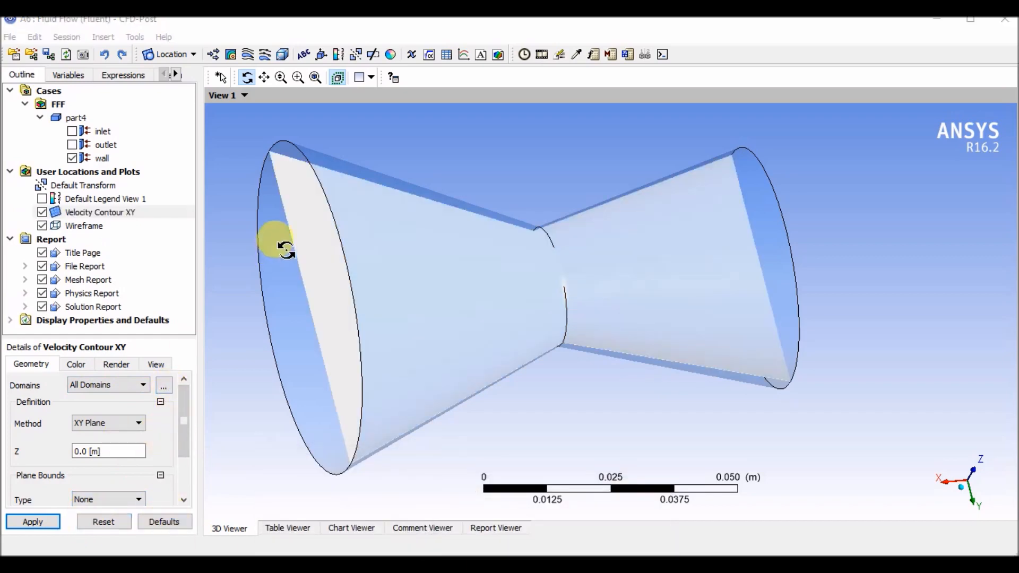
pyautogui.moveTo(351, 240)
pyautogui.mouseDown()
pyautogui.moveTo(416, 207)
pyautogui.moveTo(371, 230)
pyautogui.moveTo(309, 234)
pyautogui.moveTo(309, 274)
pyautogui.moveTo(391, 264)
pyautogui.moveTo(312, 244)
pyautogui.moveTo(371, 214)
pyautogui.moveTo(327, 246)
pyautogui.moveTo(336, 241)
pyautogui.mouseUp()
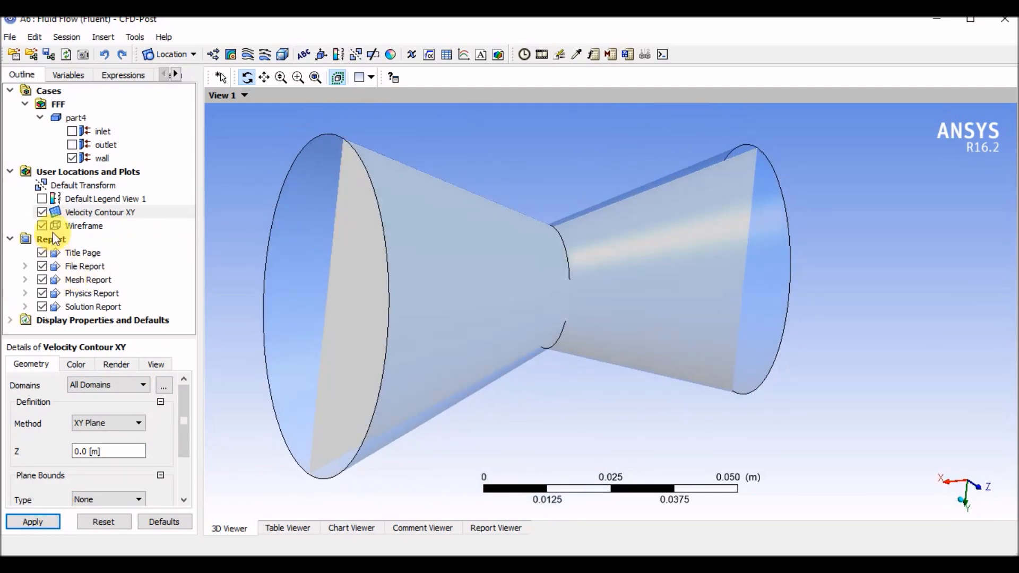
pyautogui.click(42, 213)
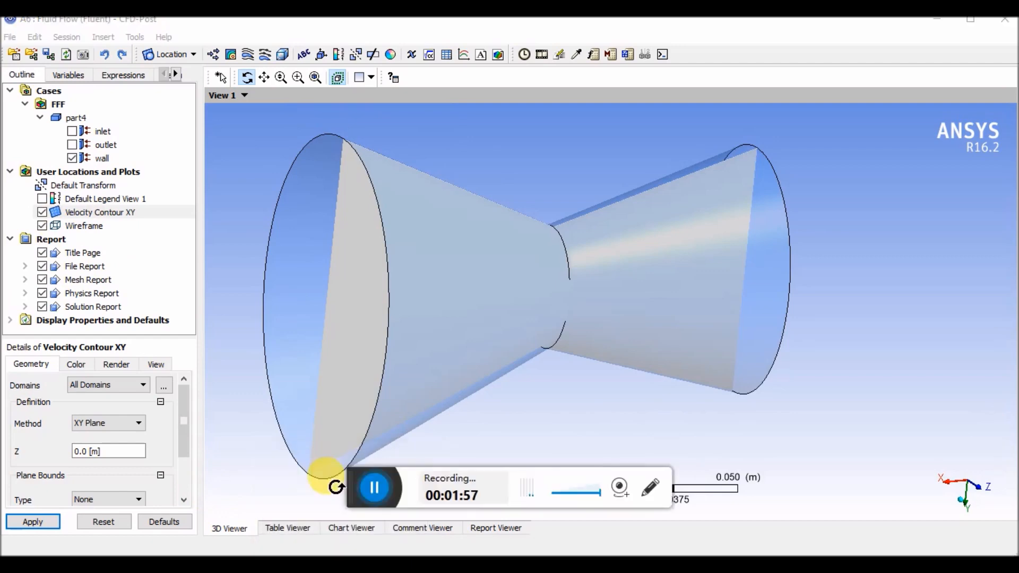
pyautogui.moveTo(358, 485); pyautogui.dragTo(355, 557)
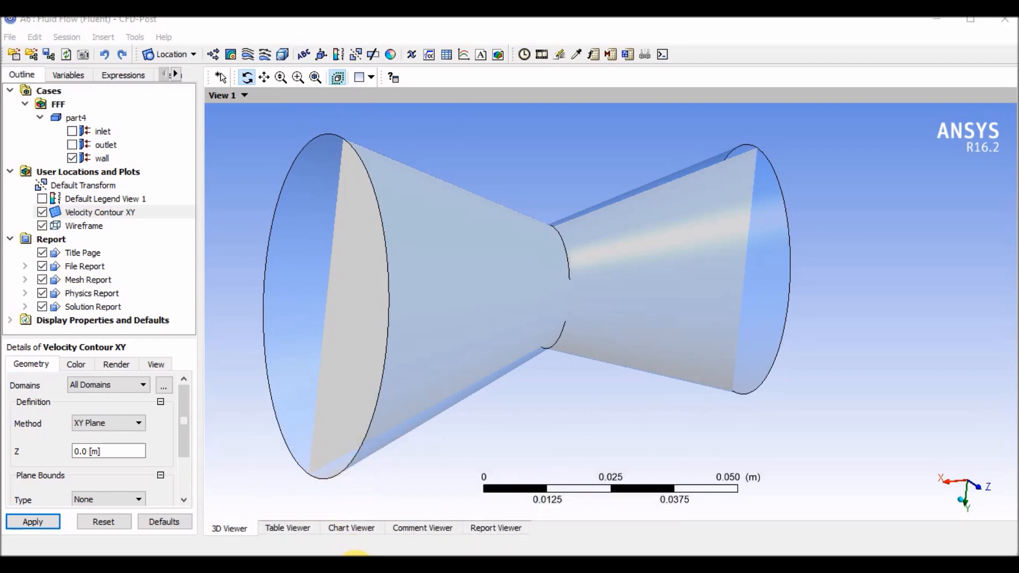
# Duplicate the Velocity Contour XY plane under the name "Plane Xy" and delete the original plane.
pyautogui.rightClick(120, 213)
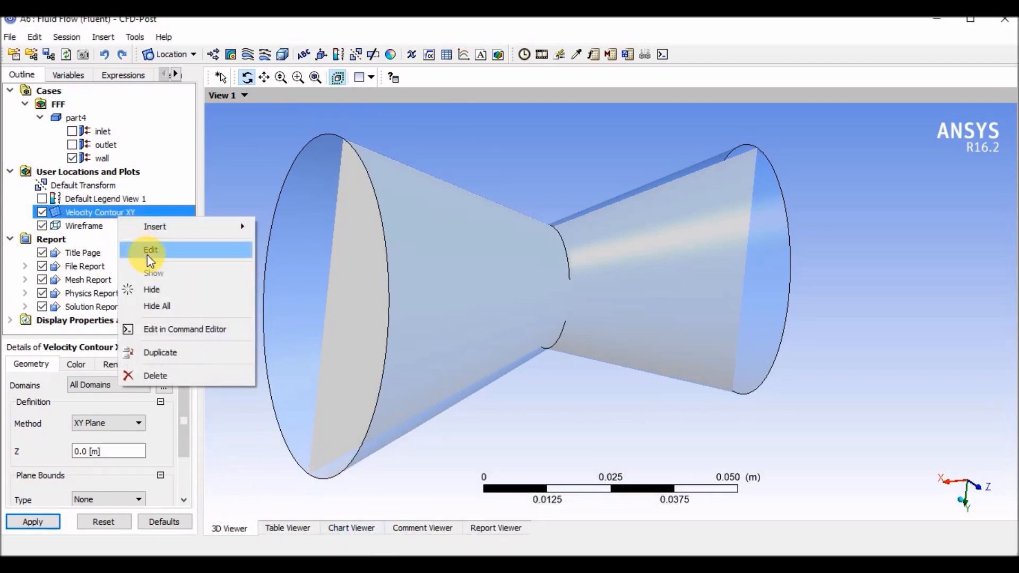
pyautogui.click(189, 353)
pyautogui.write('Pl')
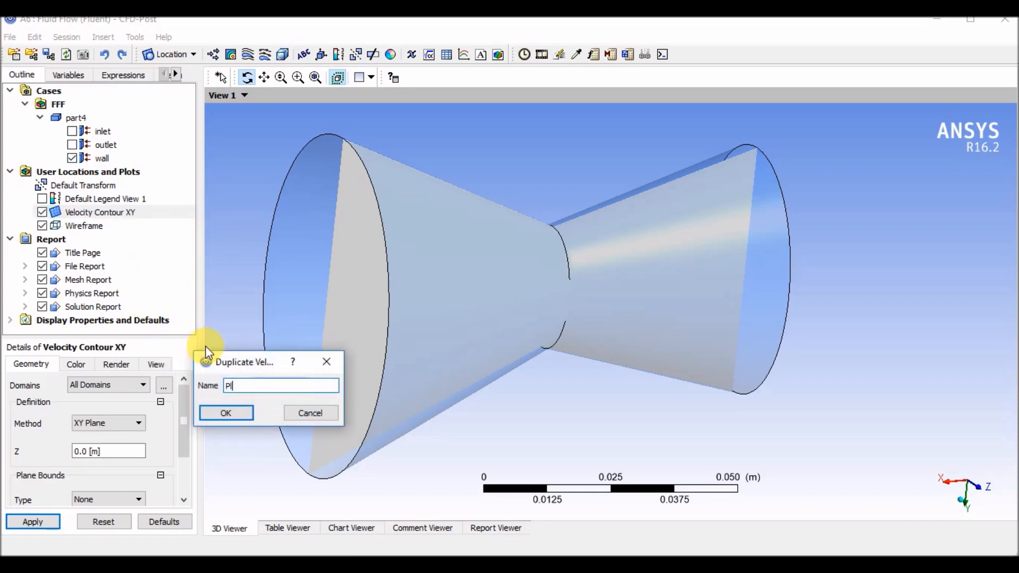
pyautogui.write('ane Xy')
pyautogui.press('Return')
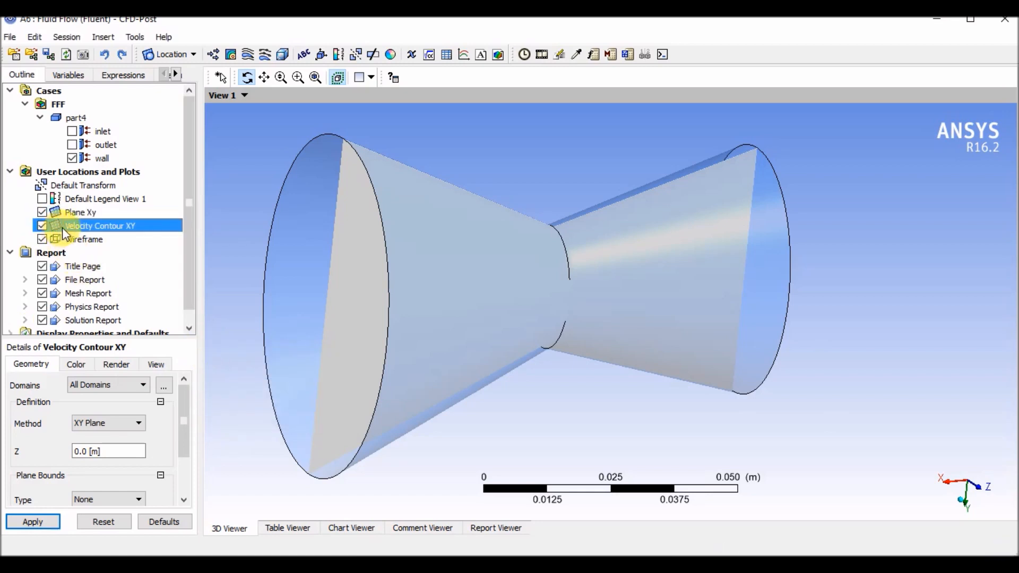
pyautogui.rightClick(66, 227)
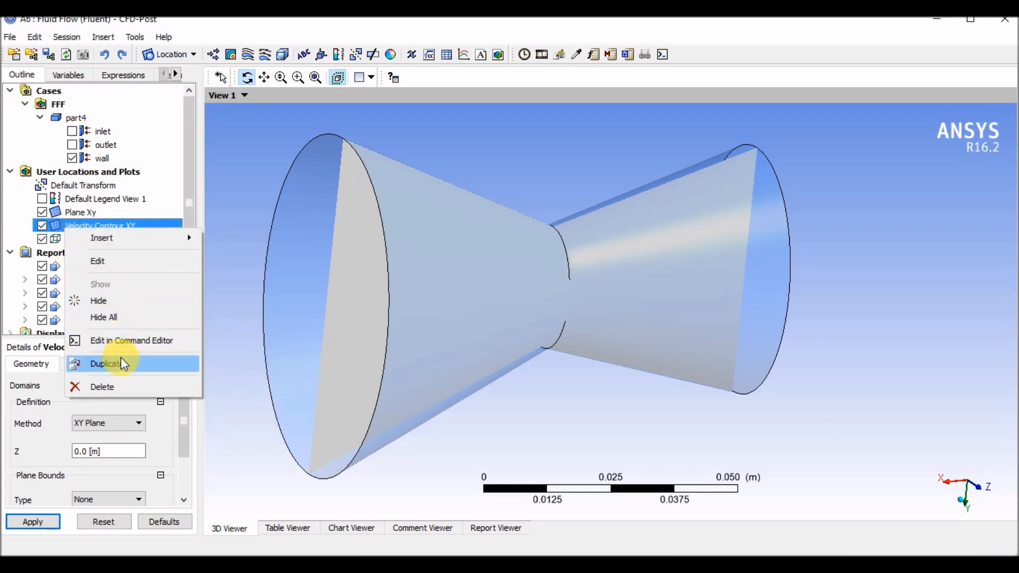
pyautogui.click(125, 386)
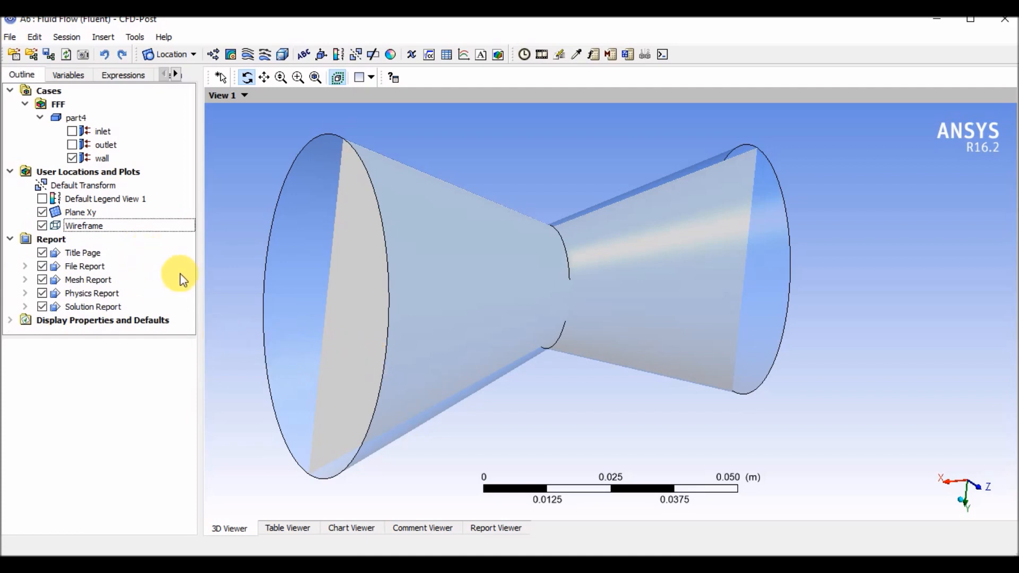
# Insert a second plane location named "Plane XZ".
pyautogui.click(42, 212)
pyautogui.click(43, 212)
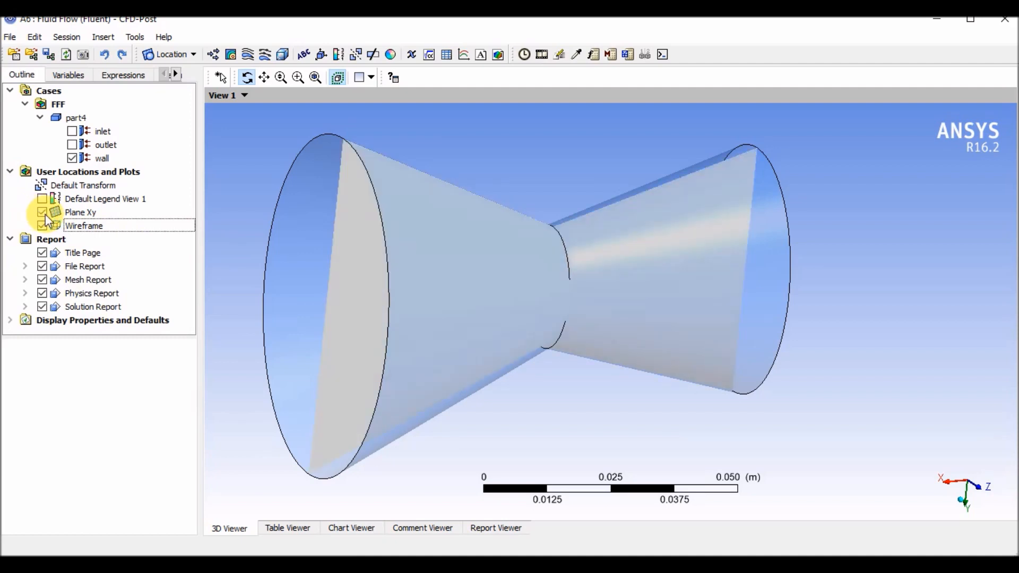
pyautogui.click(193, 54)
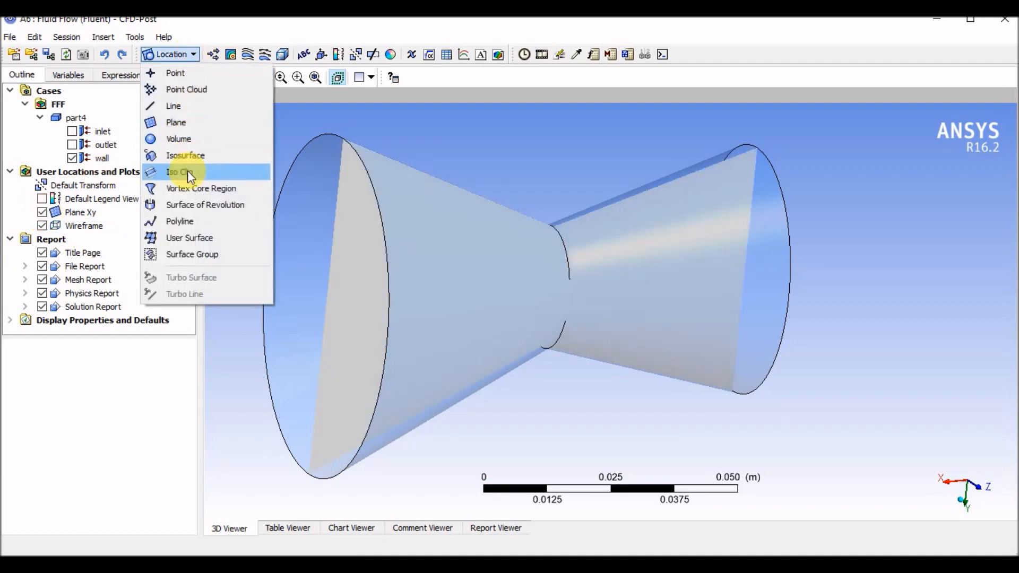
pyautogui.click(190, 123)
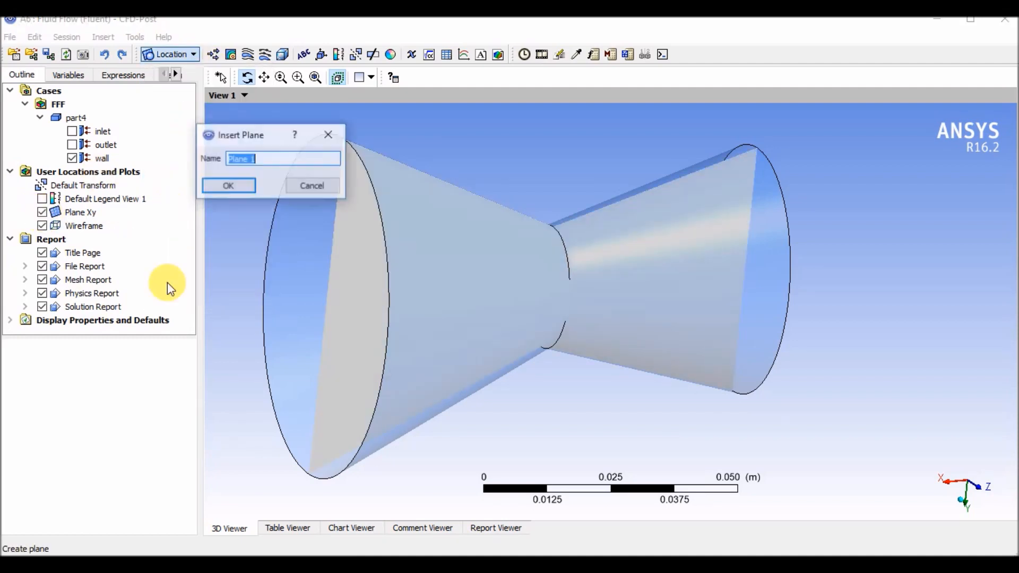
pyautogui.write('Plane ')
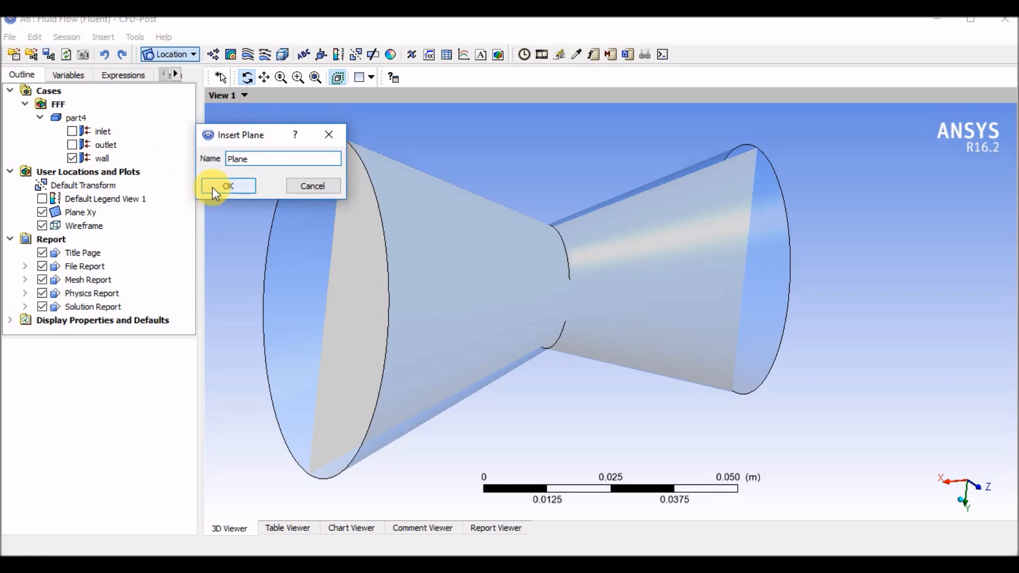
pyautogui.write('XZ')
pyautogui.click(212, 186)
# Define Plane XZ for all domains with the ZX Plane method at Y 0.0 m and apply it.
pyautogui.click(33, 523)
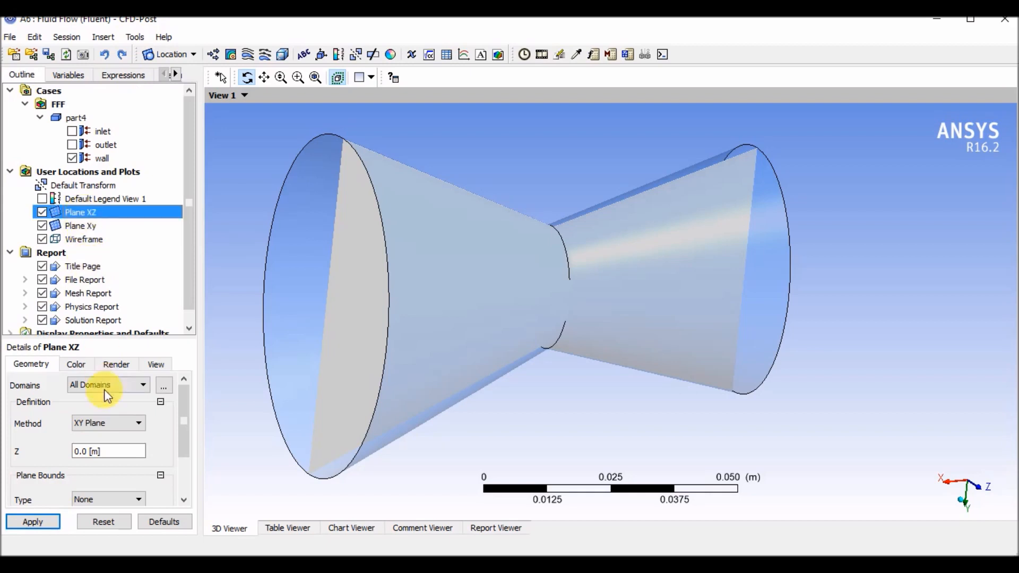
pyautogui.click(116, 429)
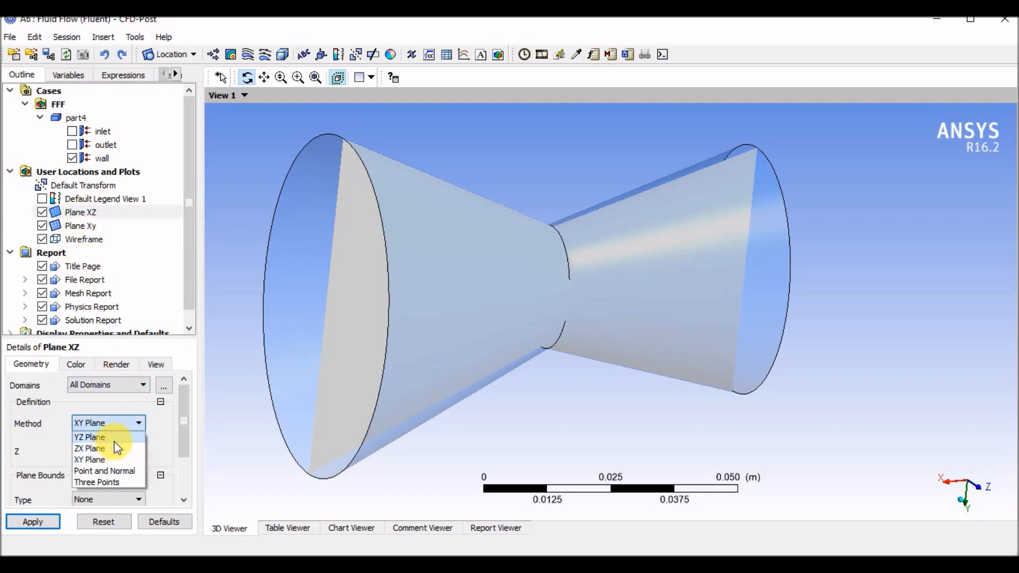
pyautogui.click(116, 445)
pyautogui.click(30, 522)
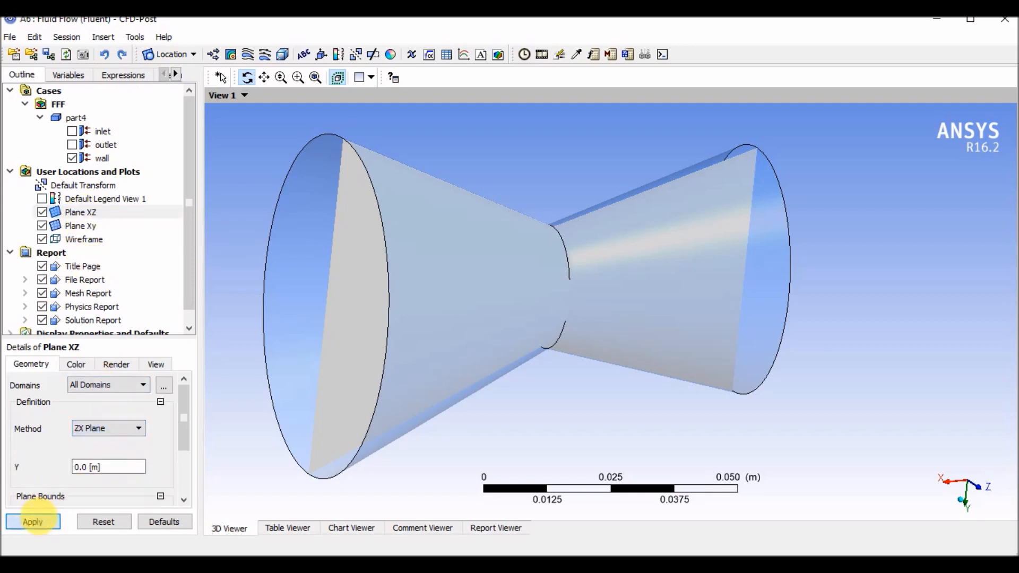
pyautogui.moveTo(416, 289)
pyautogui.mouseDown()
pyautogui.moveTo(531, 278)
pyautogui.moveTo(461, 293)
pyautogui.moveTo(396, 341)
pyautogui.moveTo(469, 263)
pyautogui.moveTo(419, 275)
pyautogui.moveTo(420, 332)
pyautogui.moveTo(420, 277)
pyautogui.moveTo(428, 287)
pyautogui.mouseUp()
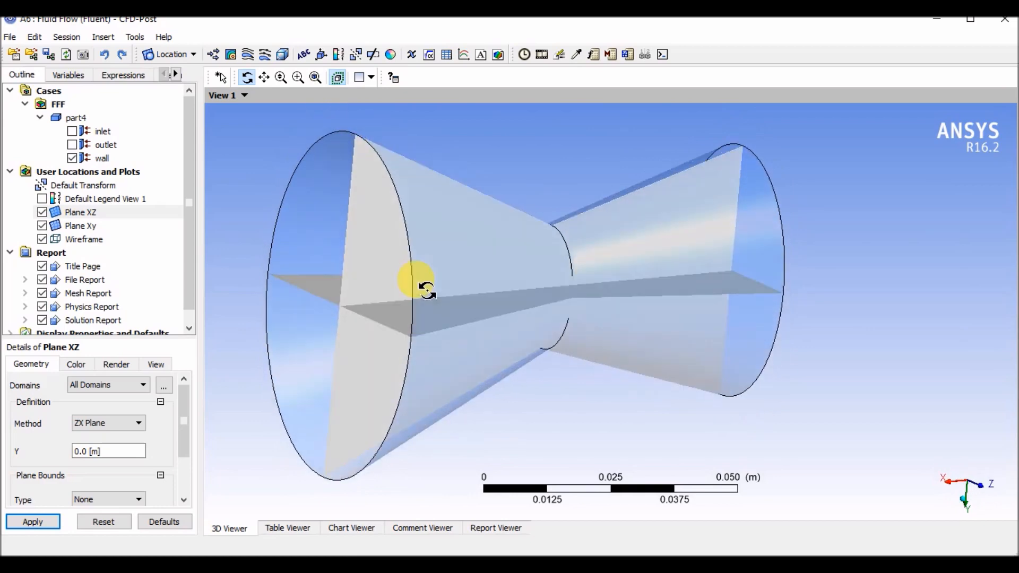
# Hide Plane XZ and Plane Xy in the 3D view, keeping the wireframe shown.
pyautogui.click(41, 217)
pyautogui.click(42, 234)
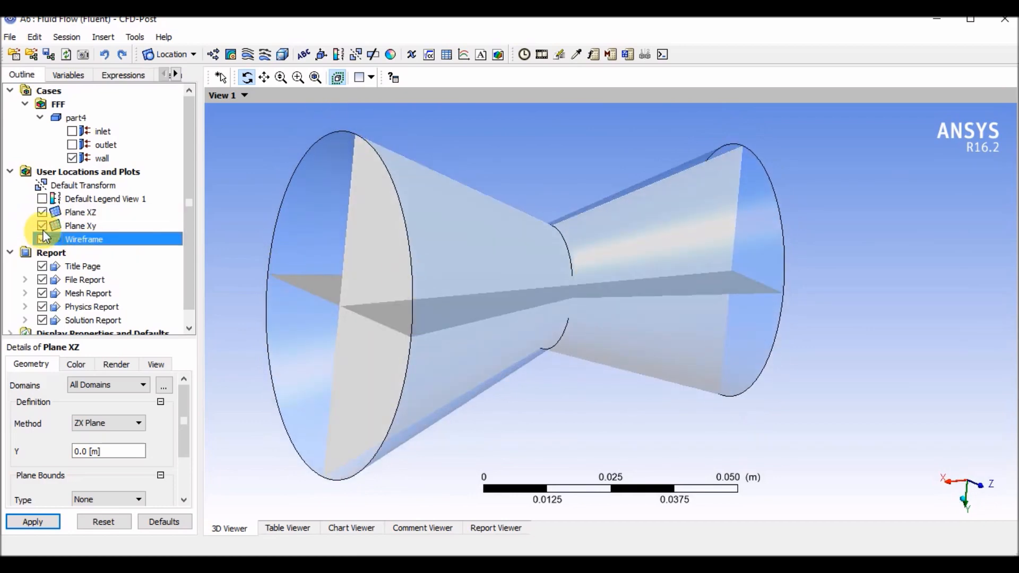
pyautogui.click(43, 224)
pyautogui.click(42, 212)
pyautogui.moveTo(432, 257); pyautogui.dragTo(254, 134)
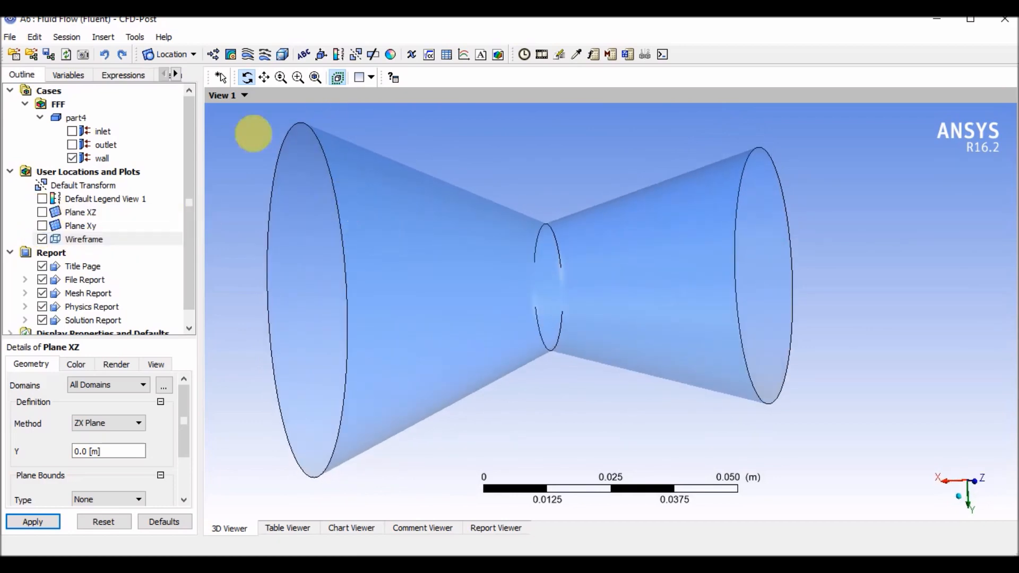
# Insert a contour plot named "Velocity Contour XY".
pyautogui.click(231, 56)
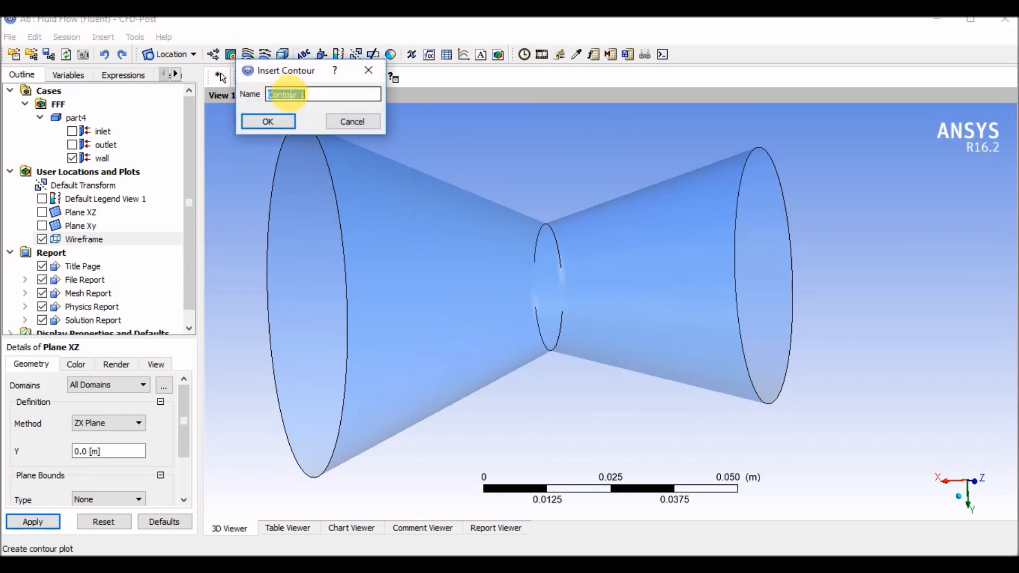
pyautogui.write('Velocity')
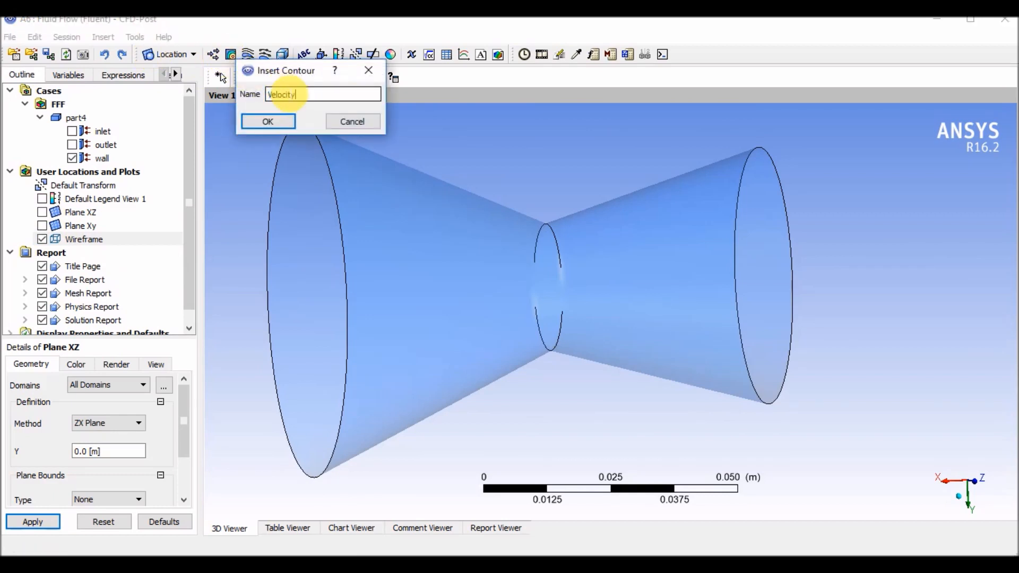
pyautogui.write(' Contour XY')
pyautogui.press('Return')
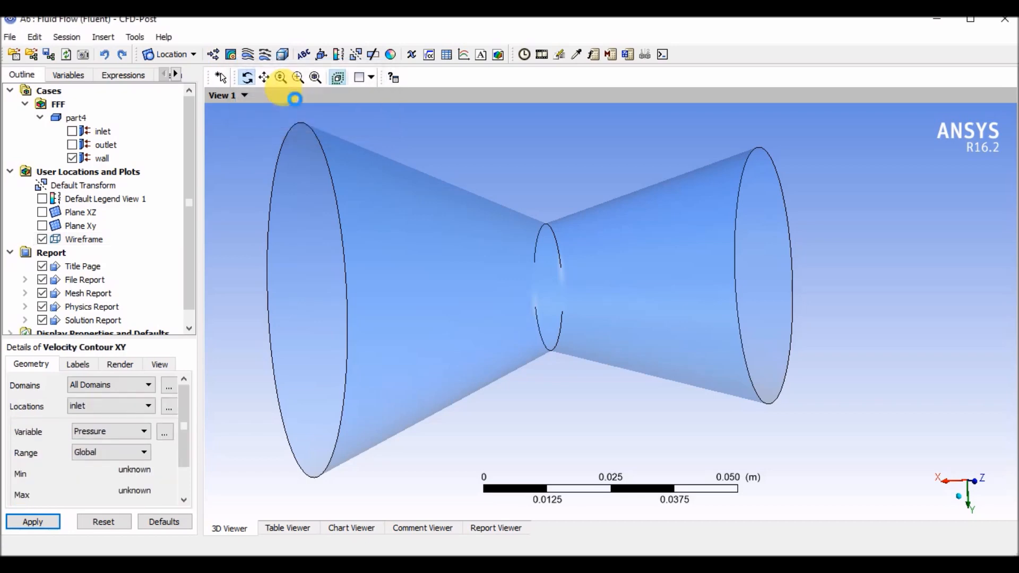
# Apply Velocity Contour XY on Plane Xy with the Velocity variable and Global range.
pyautogui.click(109, 431)
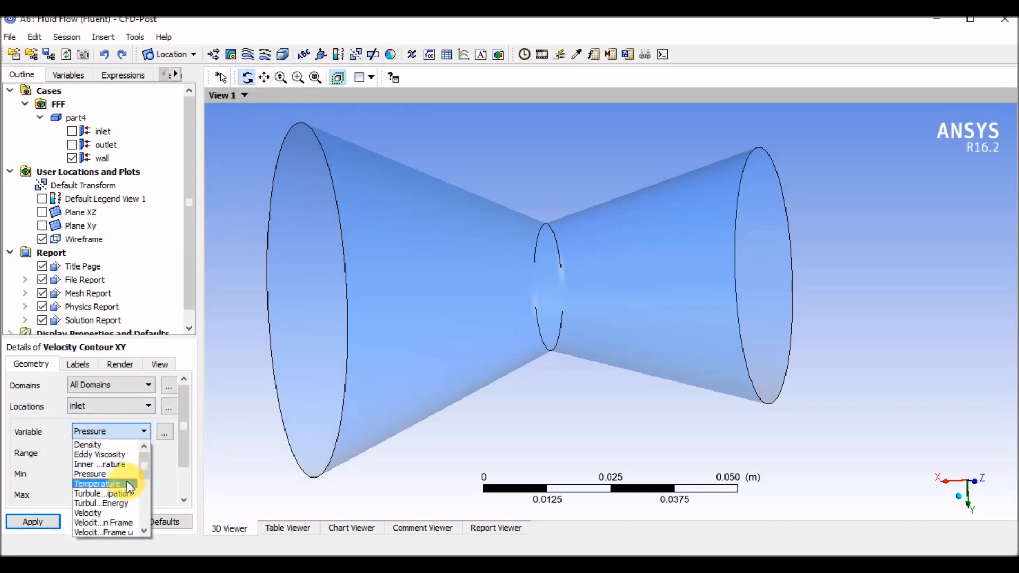
pyautogui.click(120, 513)
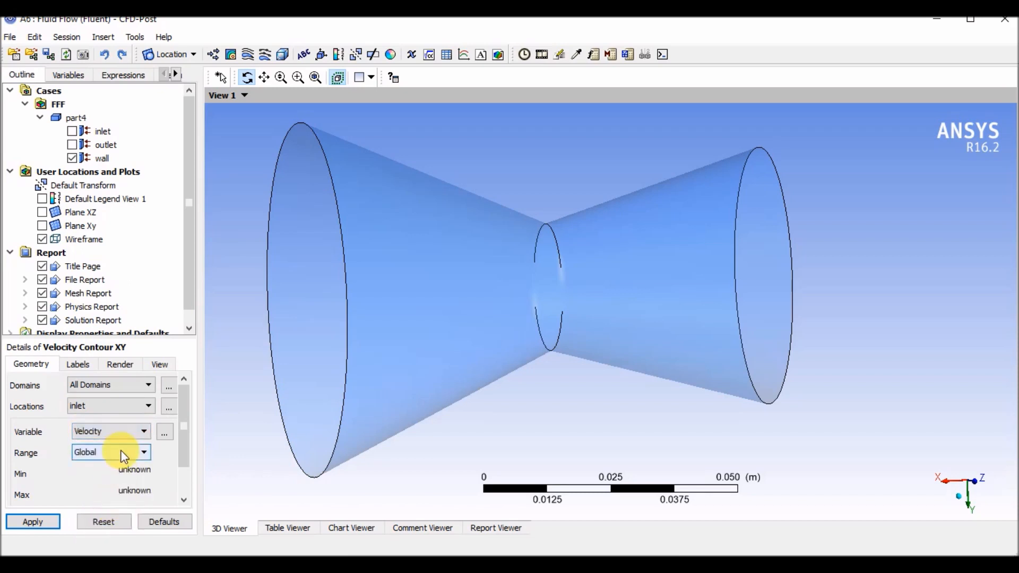
pyautogui.click(90, 453)
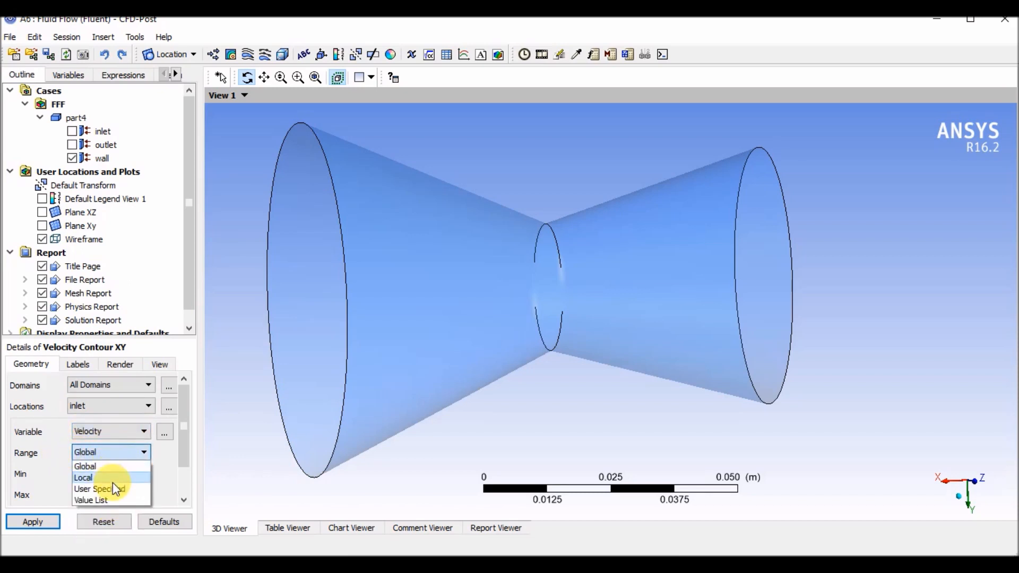
pyautogui.click(87, 465)
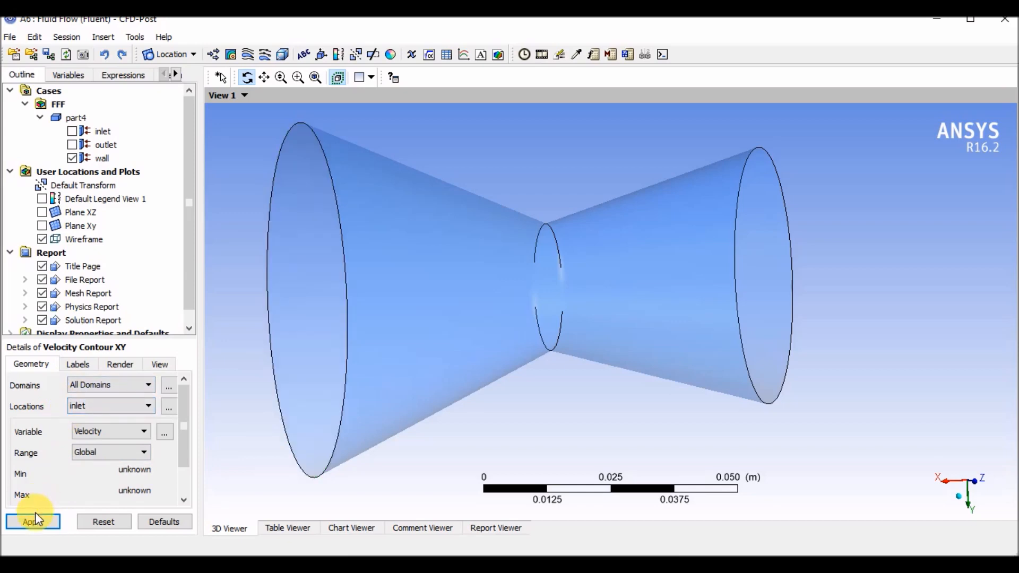
pyautogui.click(123, 402)
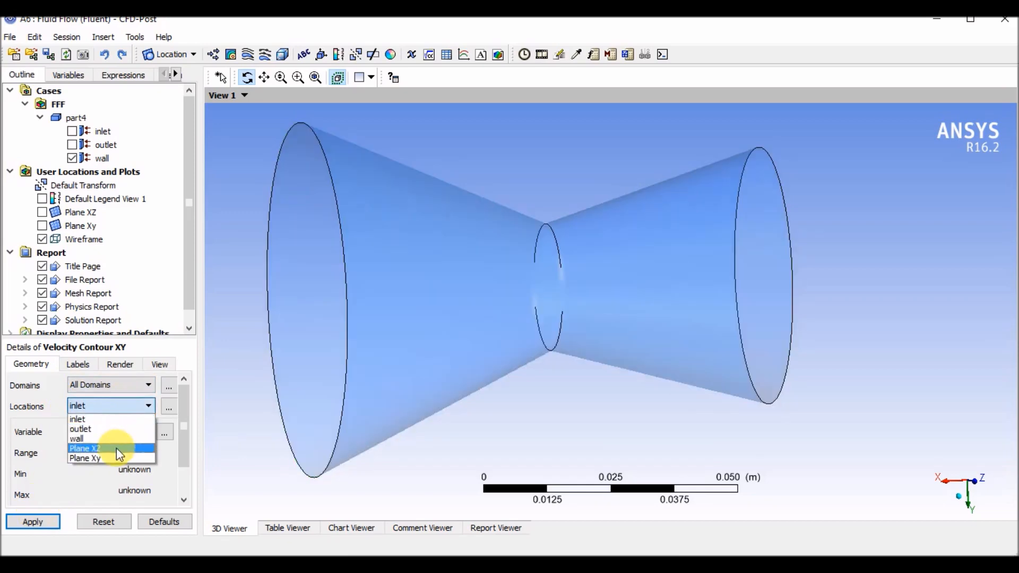
pyautogui.click(112, 458)
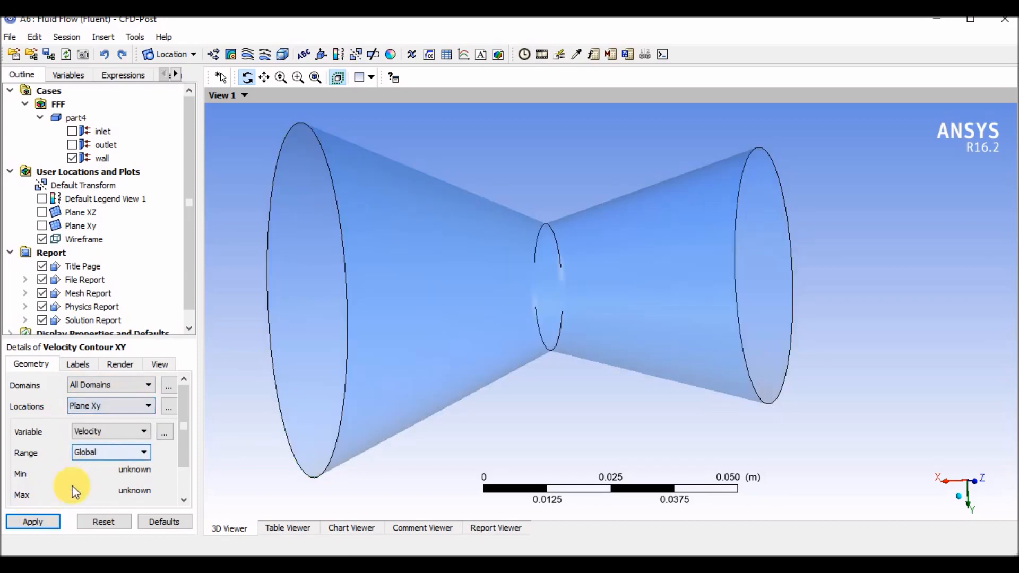
pyautogui.click(33, 522)
pyautogui.moveTo(489, 346)
pyautogui.mouseDown()
pyautogui.moveTo(460, 356)
pyautogui.moveTo(528, 371)
pyautogui.moveTo(482, 328)
pyautogui.moveTo(489, 373)
pyautogui.moveTo(473, 336)
pyautogui.moveTo(569, 360)
pyautogui.moveTo(610, 358)
pyautogui.moveTo(502, 335)
pyautogui.mouseUp()
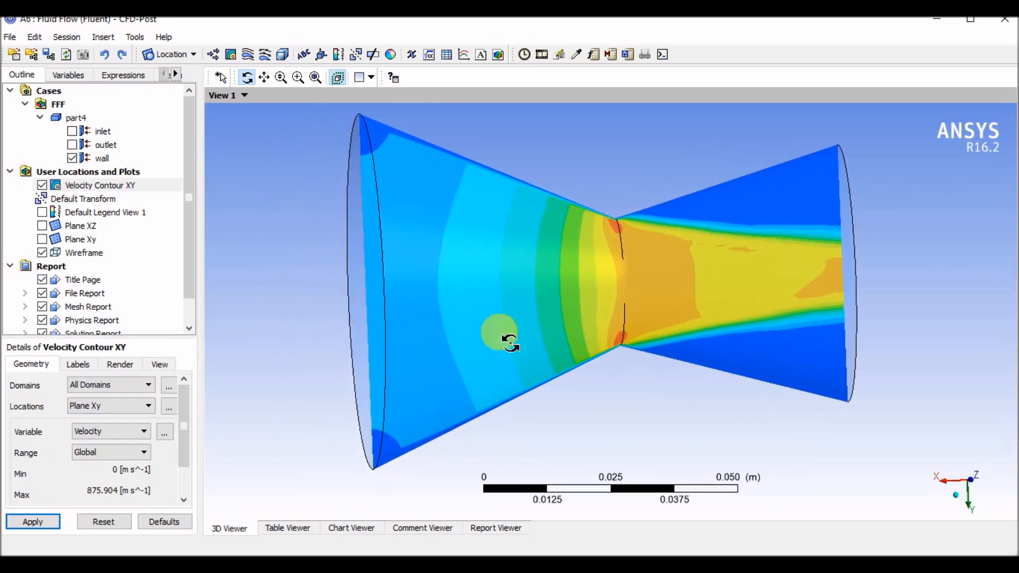
# Show the default legend for View 1 and set the camera to the predefined view from -Z.
pyautogui.click(42, 212)
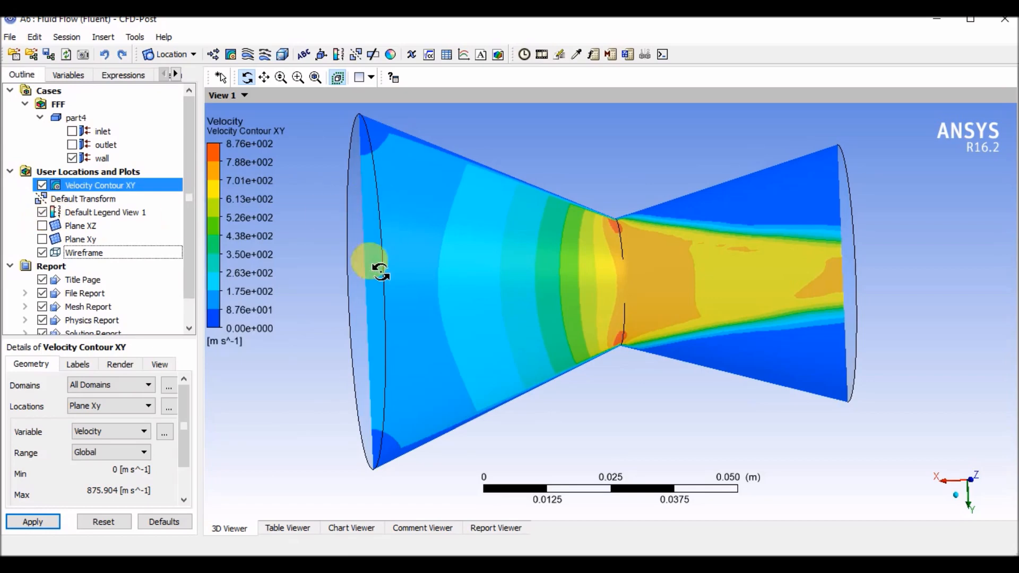
pyautogui.scroll(-2, 93, 457)
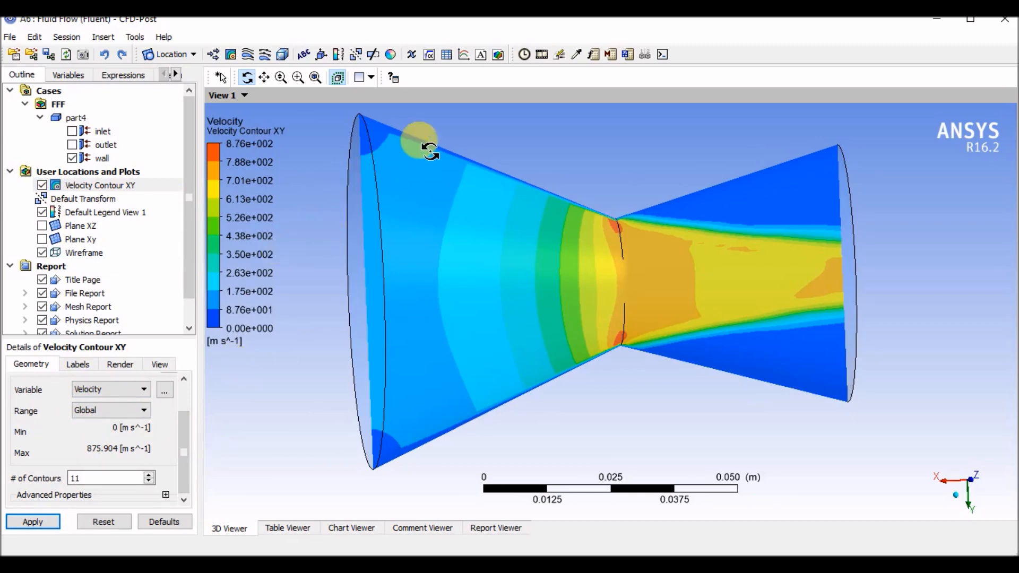
pyautogui.rightClick(484, 111)
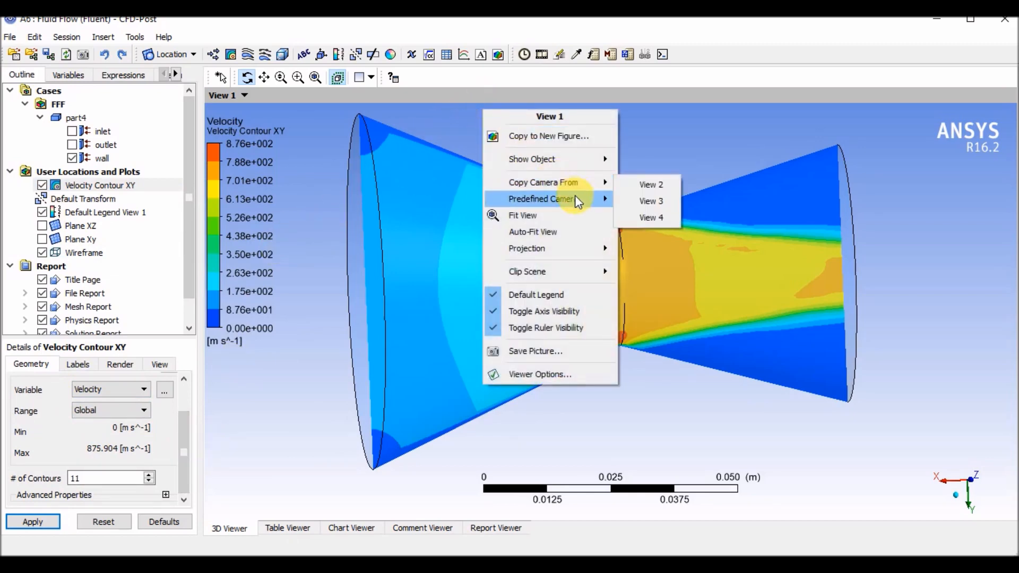
pyautogui.moveTo(580, 204)
pyautogui.click(673, 317)
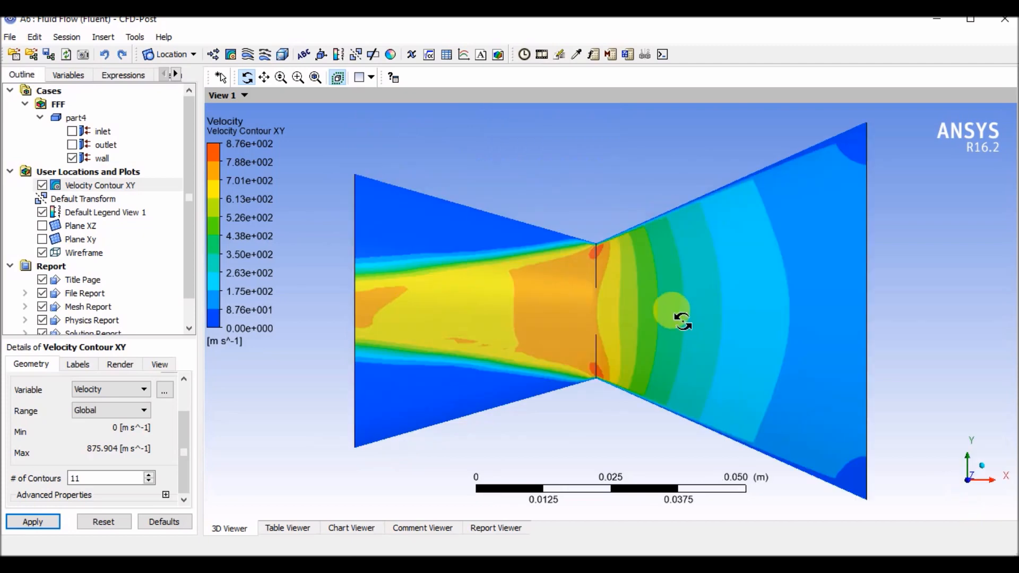
pyautogui.rightClick(612, 174)
pyautogui.moveTo(738, 264)
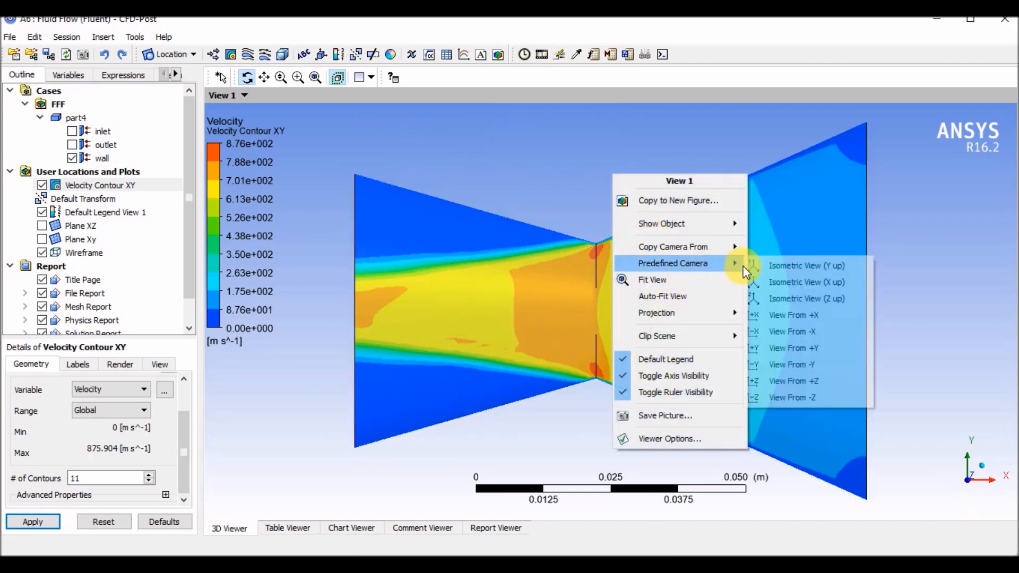
pyautogui.click(826, 397)
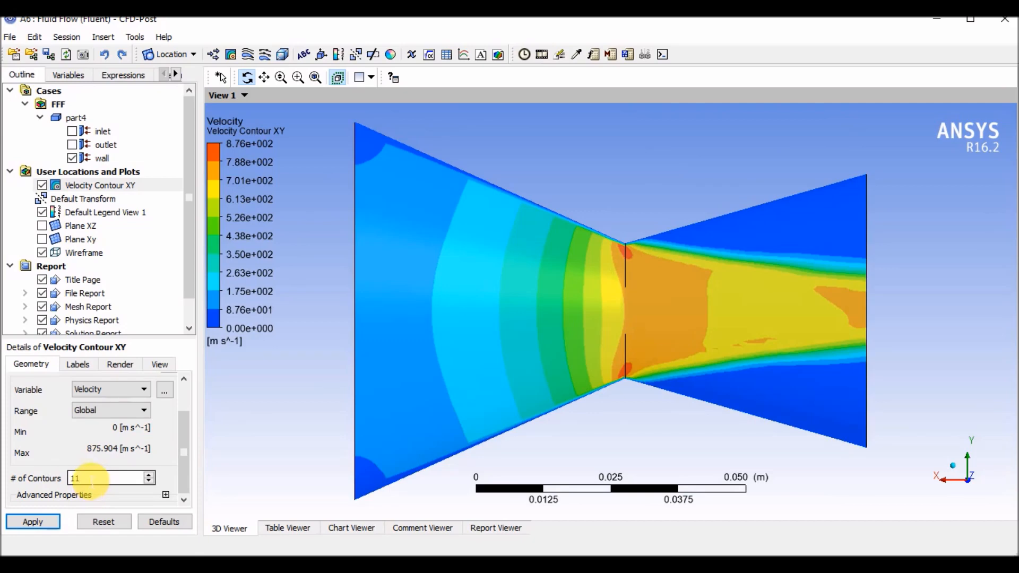
# Set the number of contours of Velocity Contour XY to 100 and apply it.
pyautogui.moveTo(93, 480); pyautogui.dragTo(68, 480)
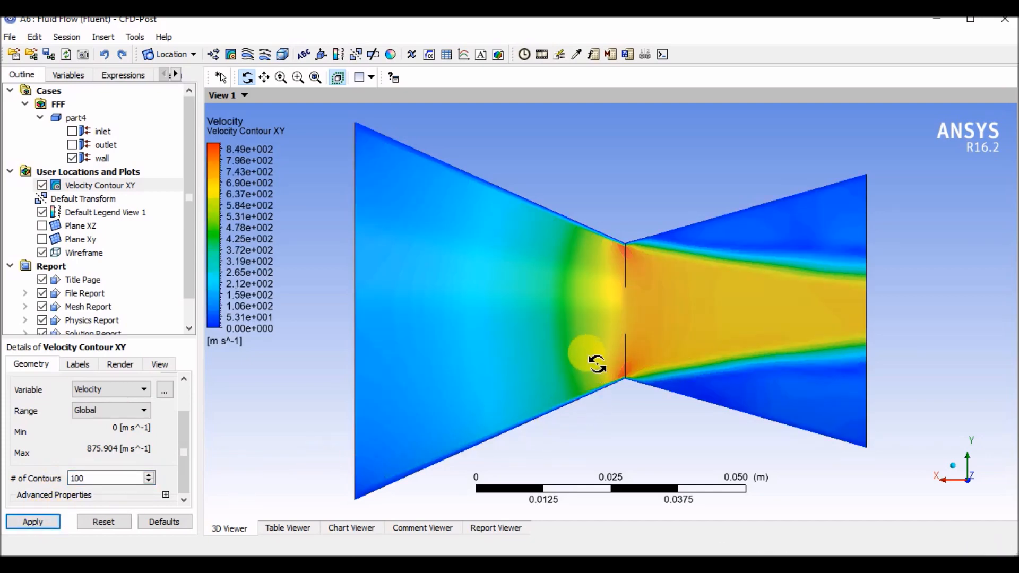
pyautogui.scroll(2, 511, 326)
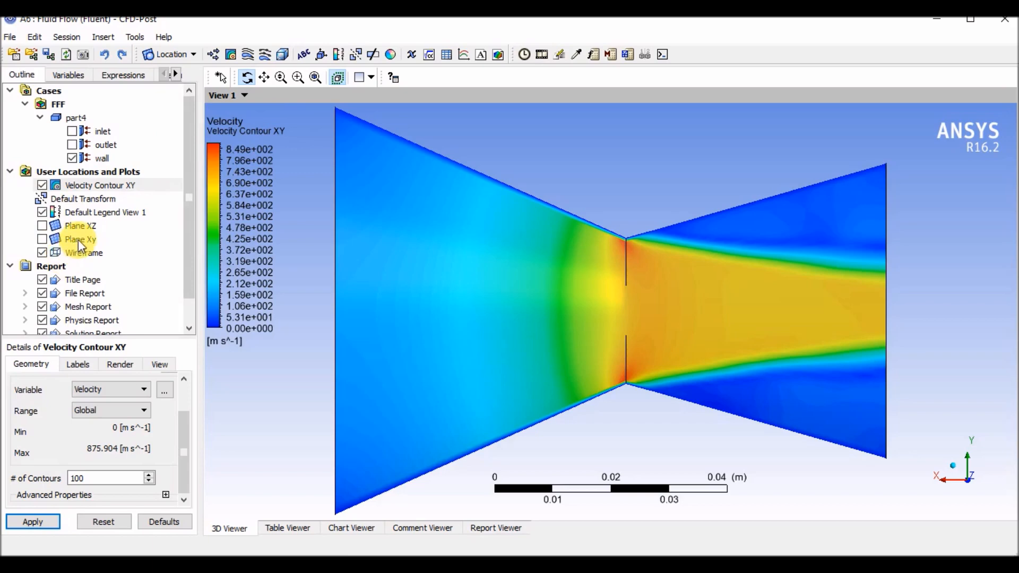
# Duplicate Velocity Contour XY under the name "Velocity Contour XZ".
pyautogui.rightClick(108, 197)
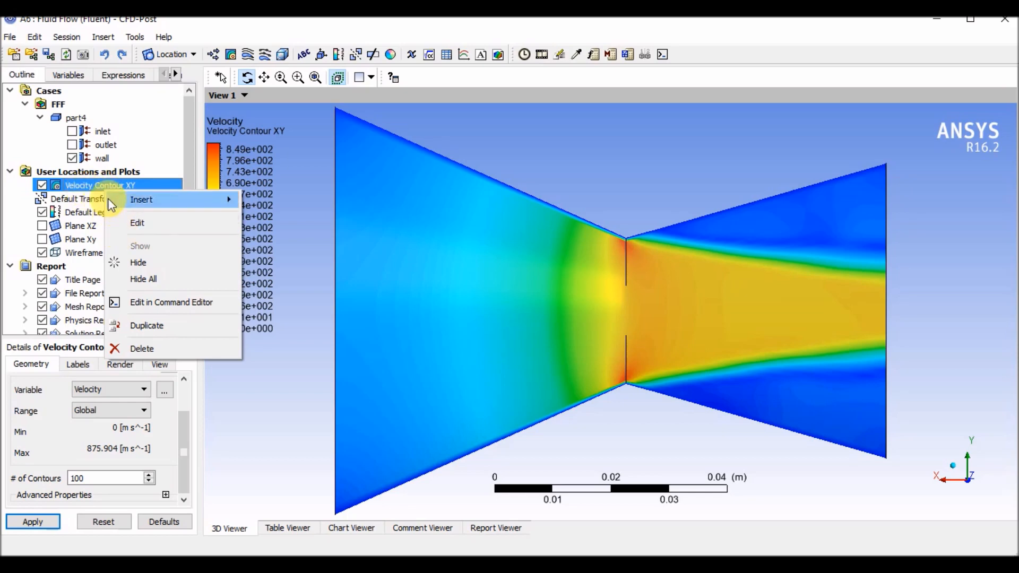
pyautogui.click(157, 326)
pyautogui.click(291, 359)
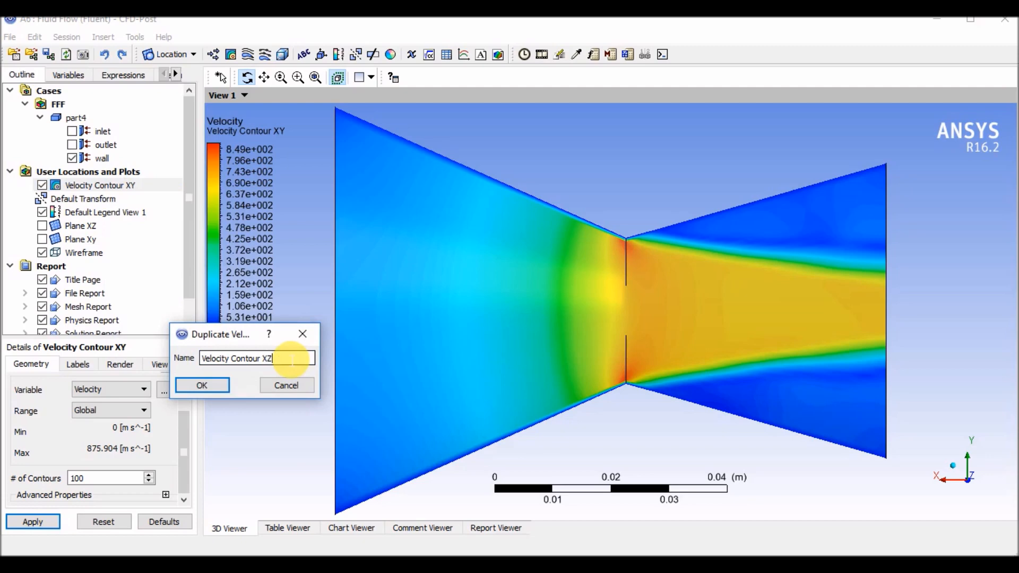
pyautogui.press('Return')
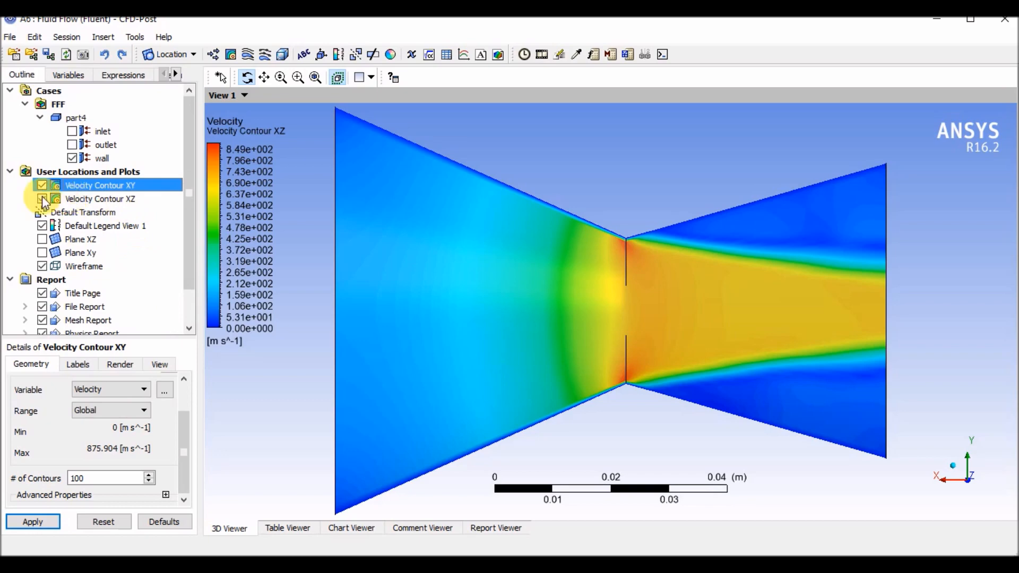
# Change the location of Velocity Contour XZ to Plane XZ and apply it.
pyautogui.click(100, 198)
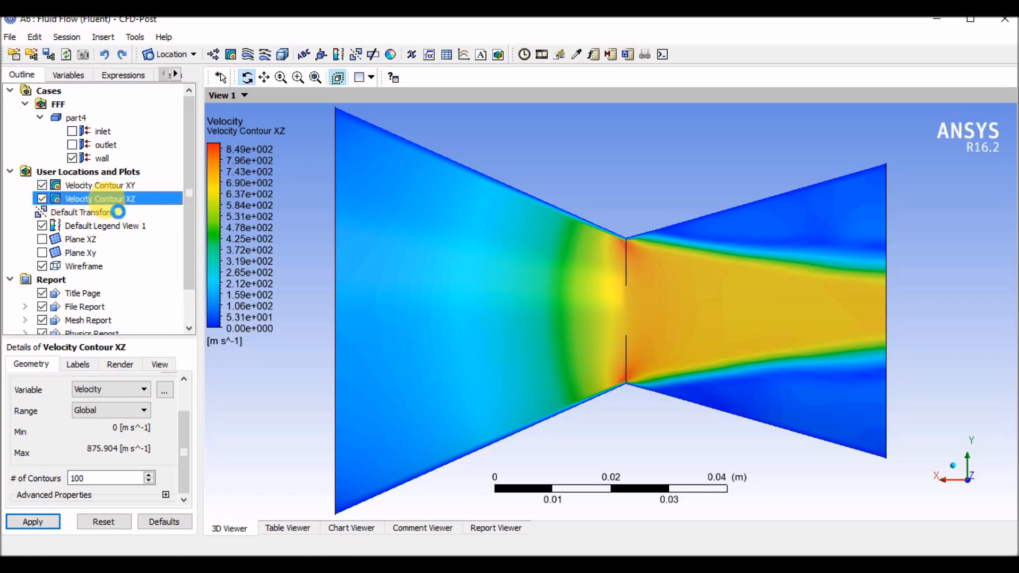
pyautogui.moveTo(189, 439); pyautogui.dragTo(191, 410)
pyautogui.click(148, 406)
pyautogui.click(119, 451)
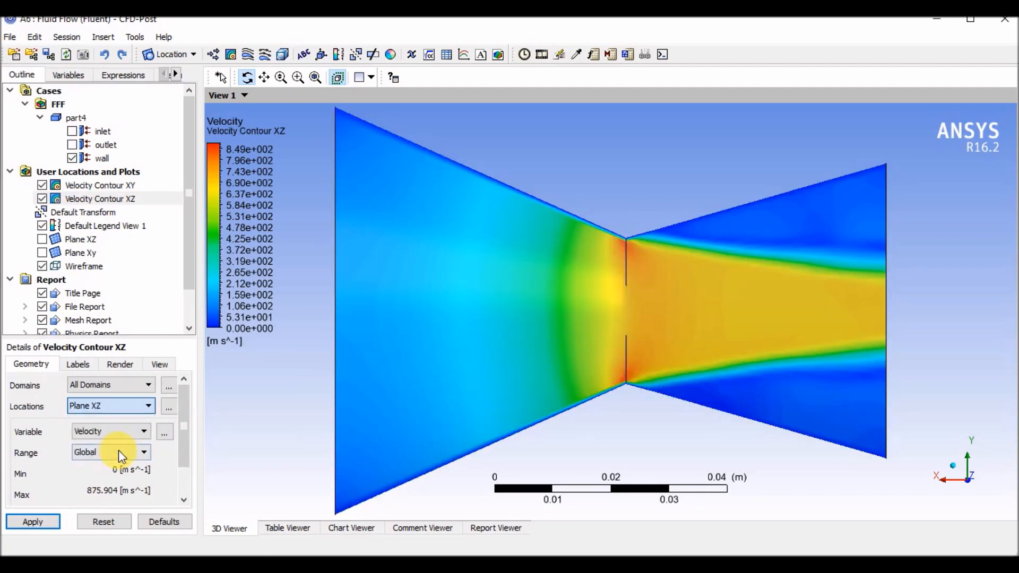
pyautogui.click(33, 520)
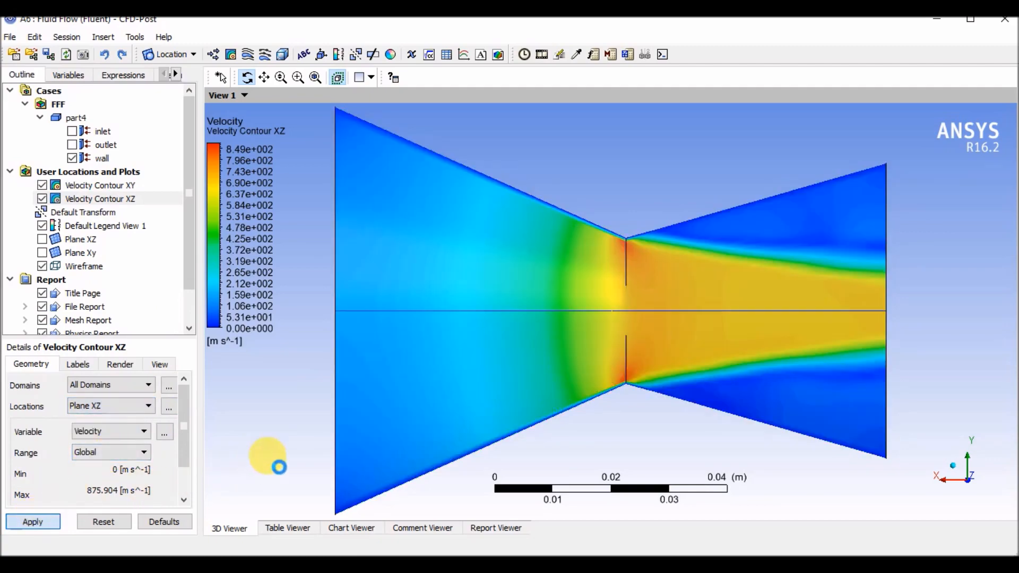
pyautogui.moveTo(395, 378); pyautogui.dragTo(441, 428)
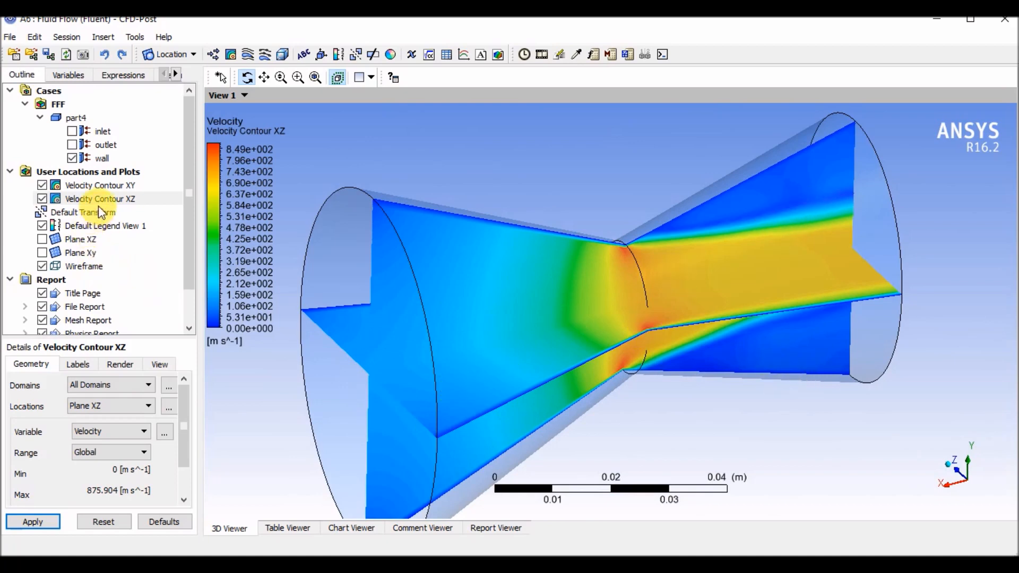
# Duplicate Velocity Contour XY under the name "Pressure Contour XY".
pyautogui.rightClick(115, 187)
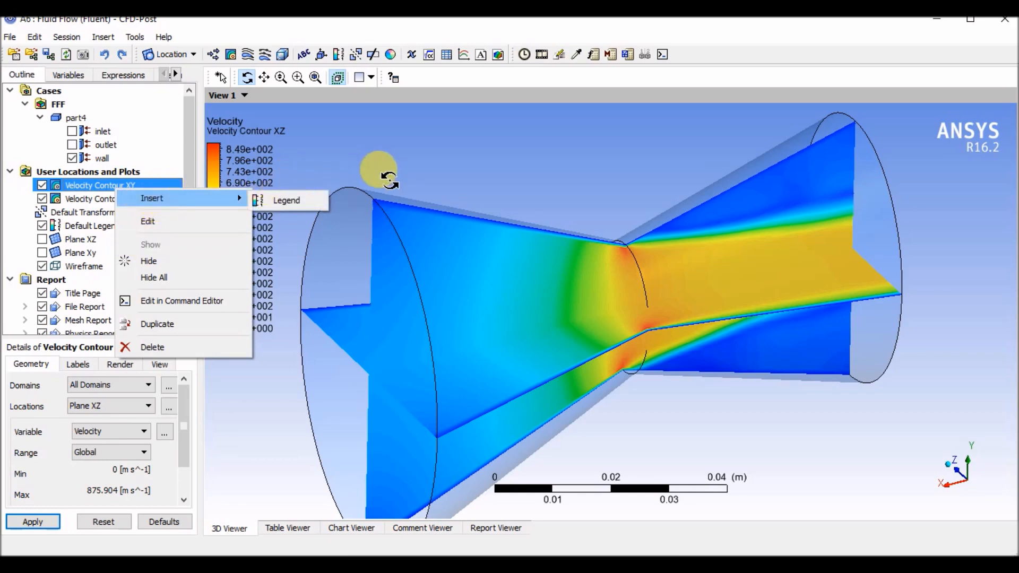
pyautogui.click(362, 174)
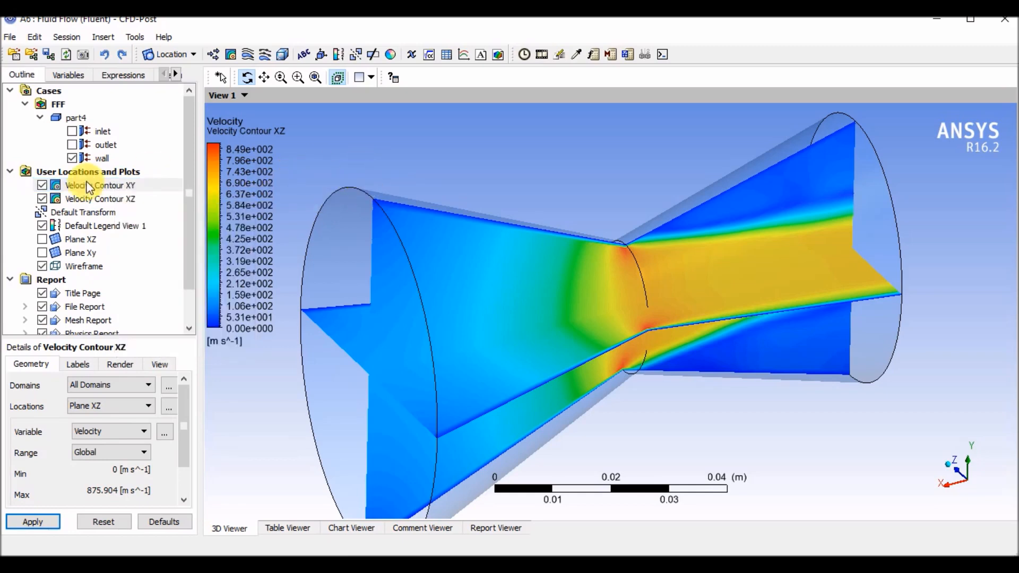
pyautogui.rightClick(90, 185)
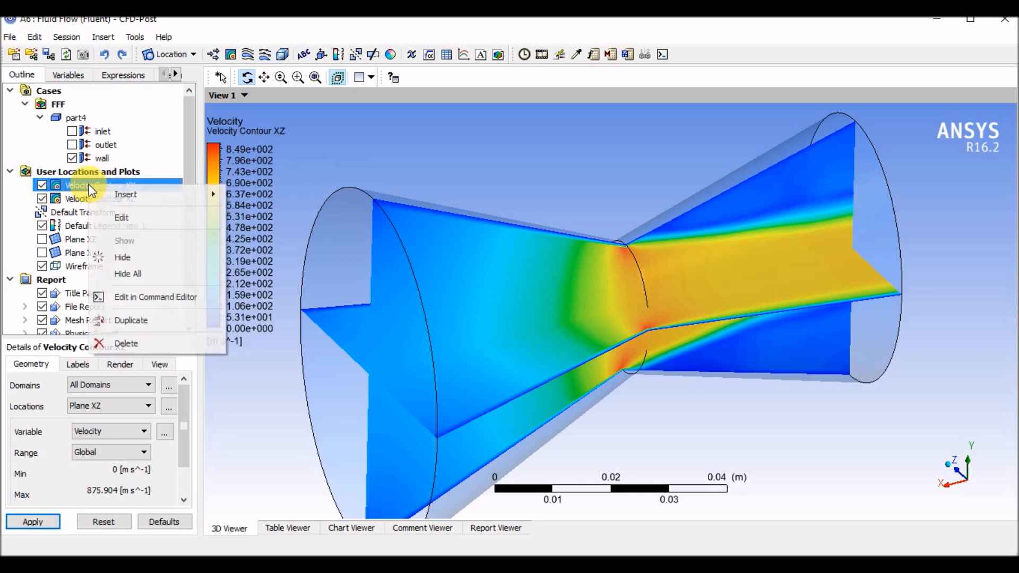
pyautogui.click(149, 320)
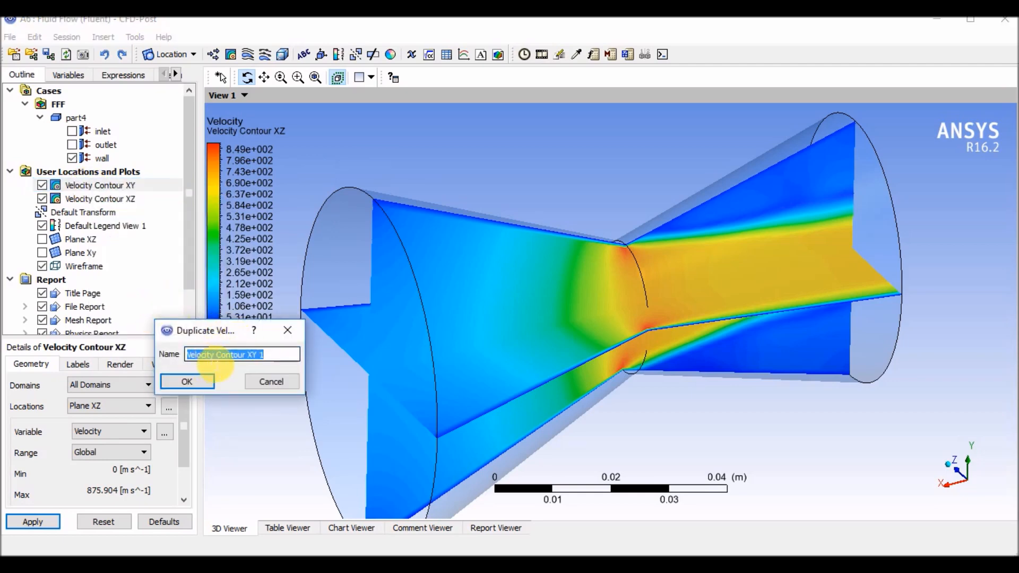
pyautogui.moveTo(215, 355); pyautogui.dragTo(169, 348)
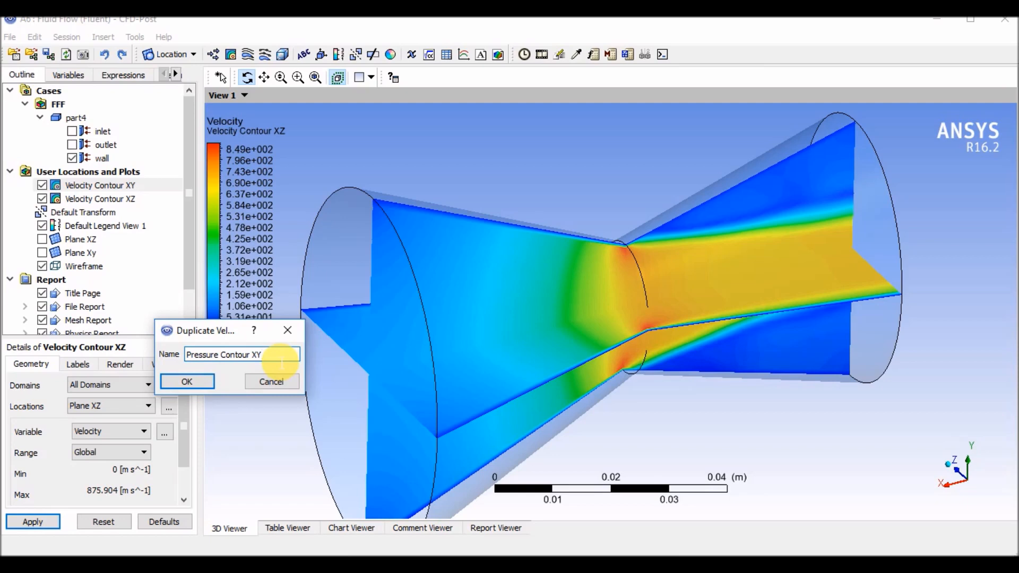
pyautogui.press('Return')
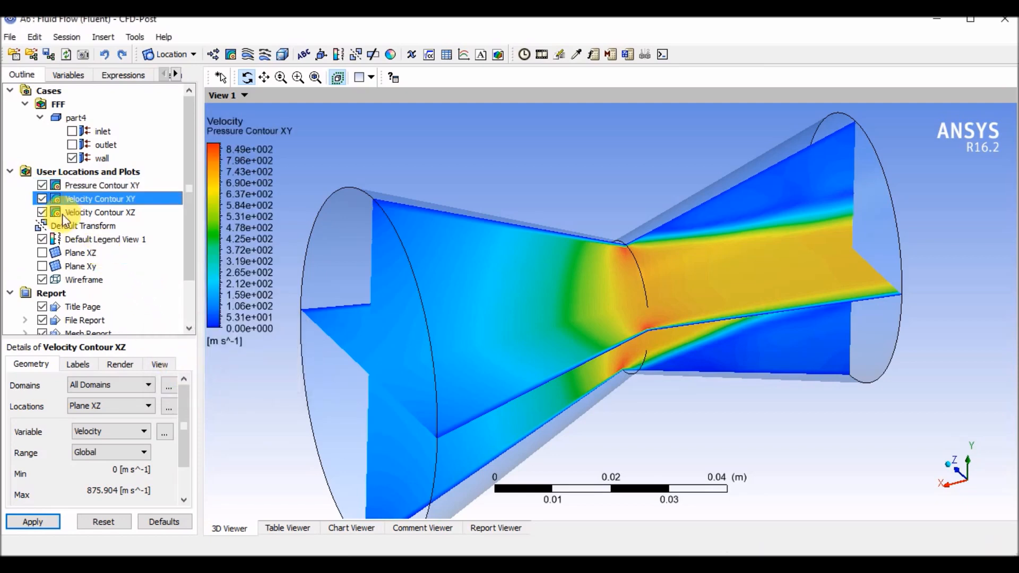
# Hide both velocity contours, then set the variable of Pressure Contour XY to Pressure and apply it.
pyautogui.click(42, 212)
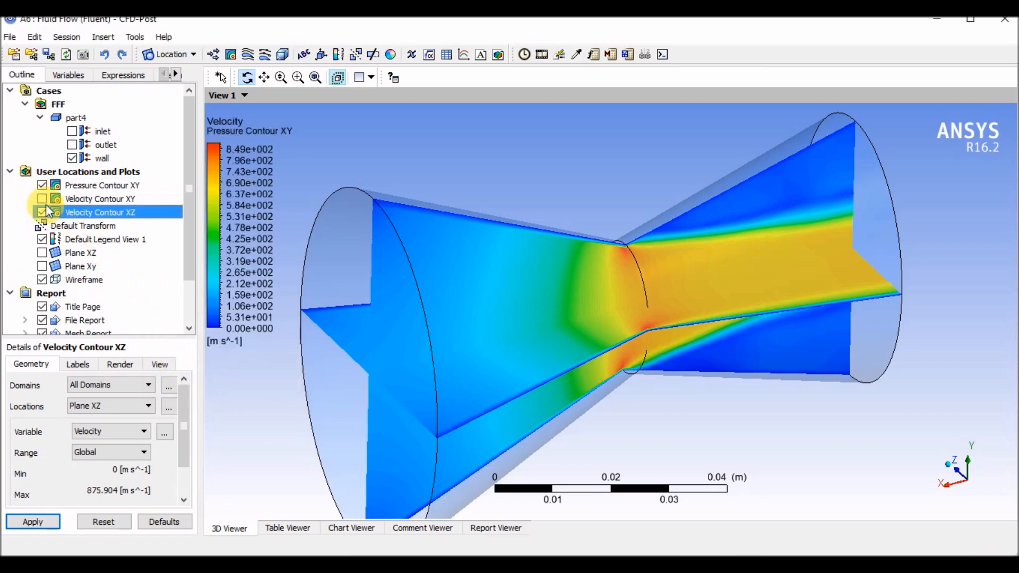
pyautogui.click(85, 185)
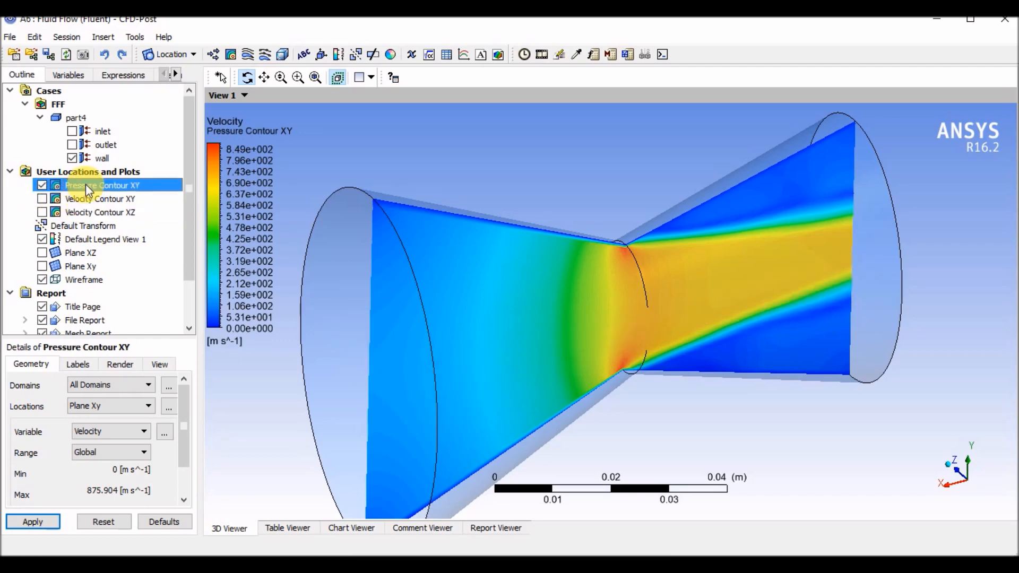
pyautogui.click(136, 431)
pyautogui.click(109, 472)
pyautogui.click(33, 523)
pyautogui.moveTo(364, 400); pyautogui.dragTo(397, 355)
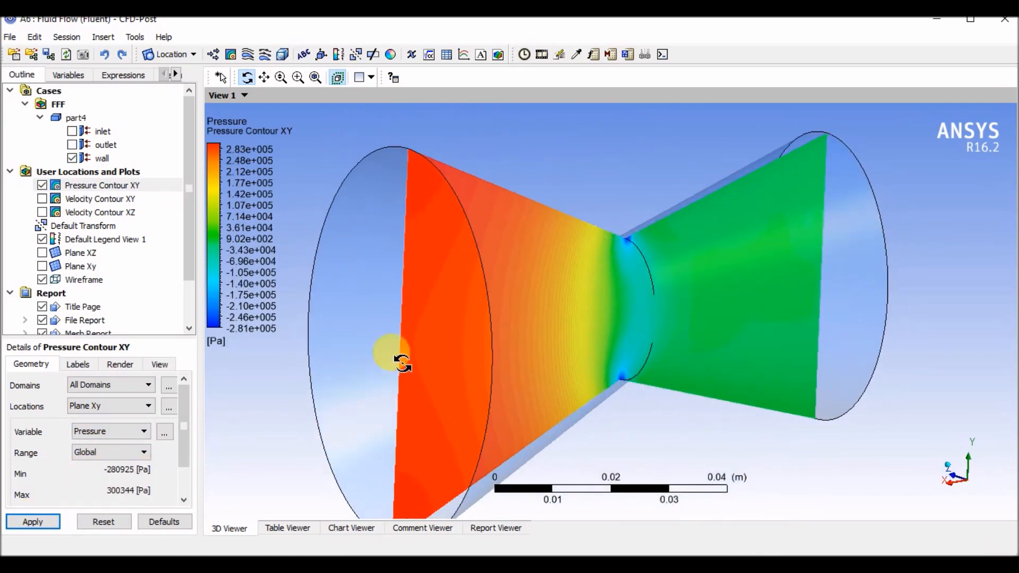
# Duplicate Velocity Contour XZ under the name "Pressure Contour XZ".
pyautogui.rightClick(104, 213)
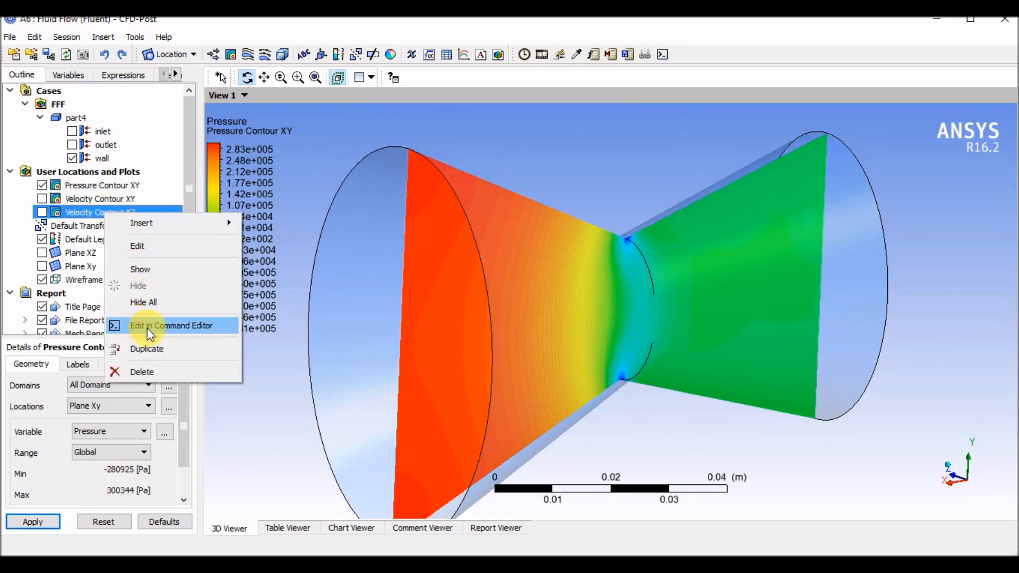
pyautogui.click(153, 350)
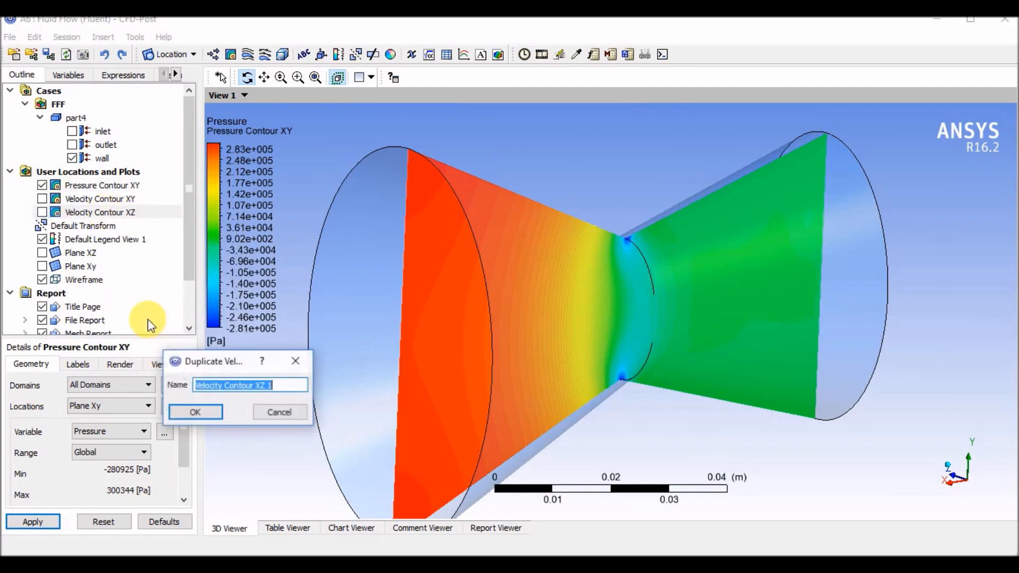
pyautogui.moveTo(228, 386); pyautogui.dragTo(154, 390)
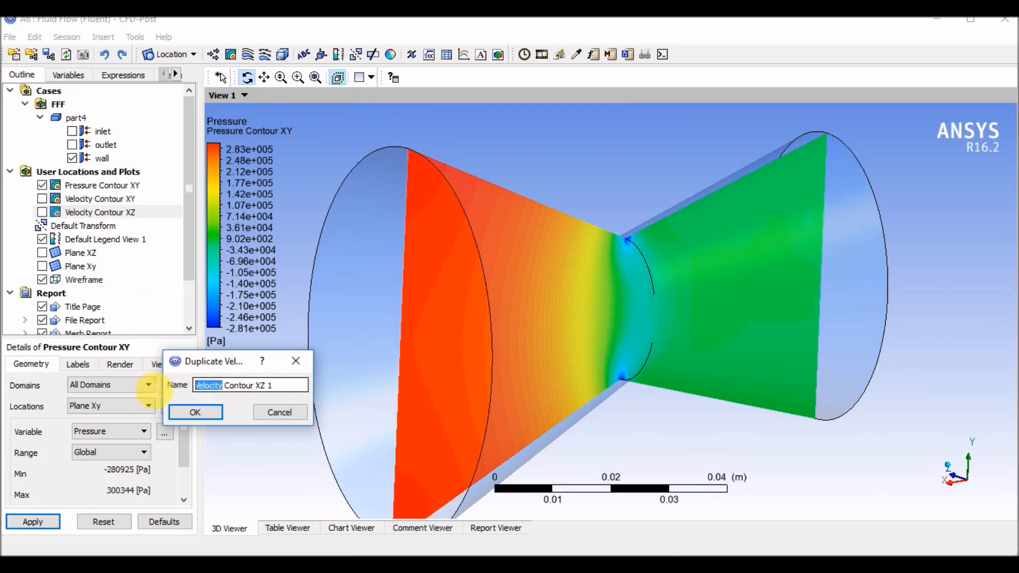
pyautogui.write('Press')
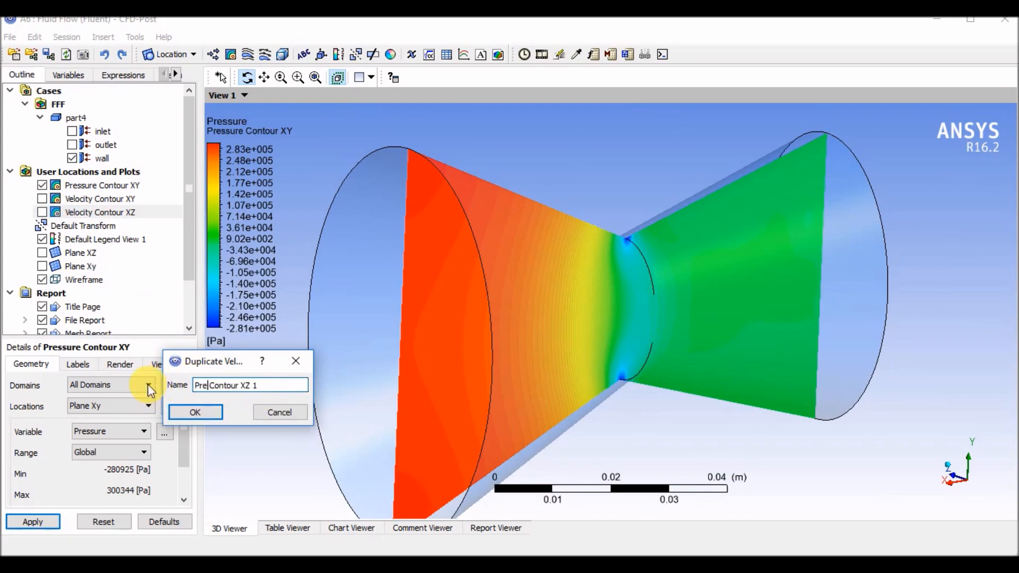
pyautogui.write('ure')
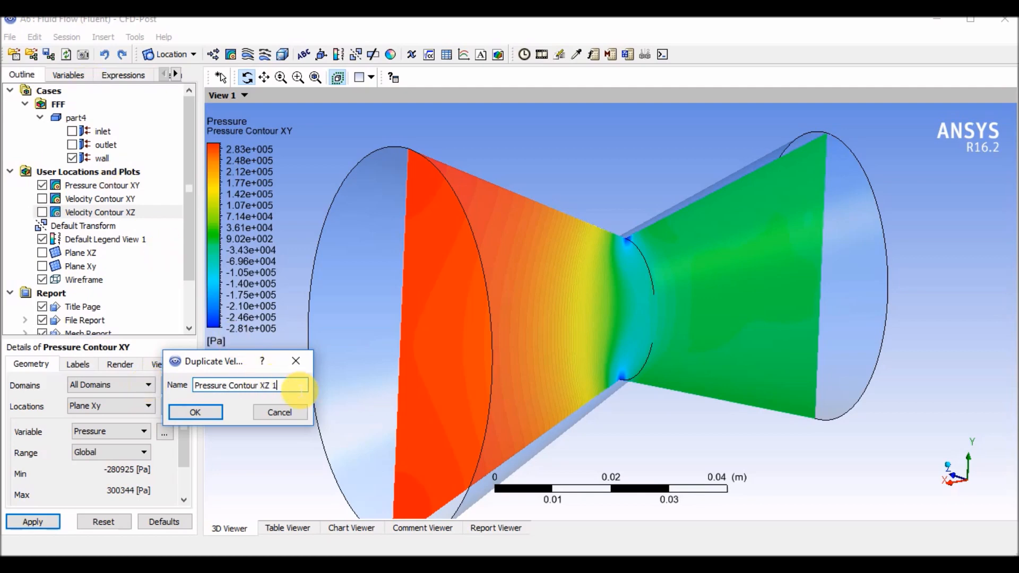
pyautogui.press('Return')
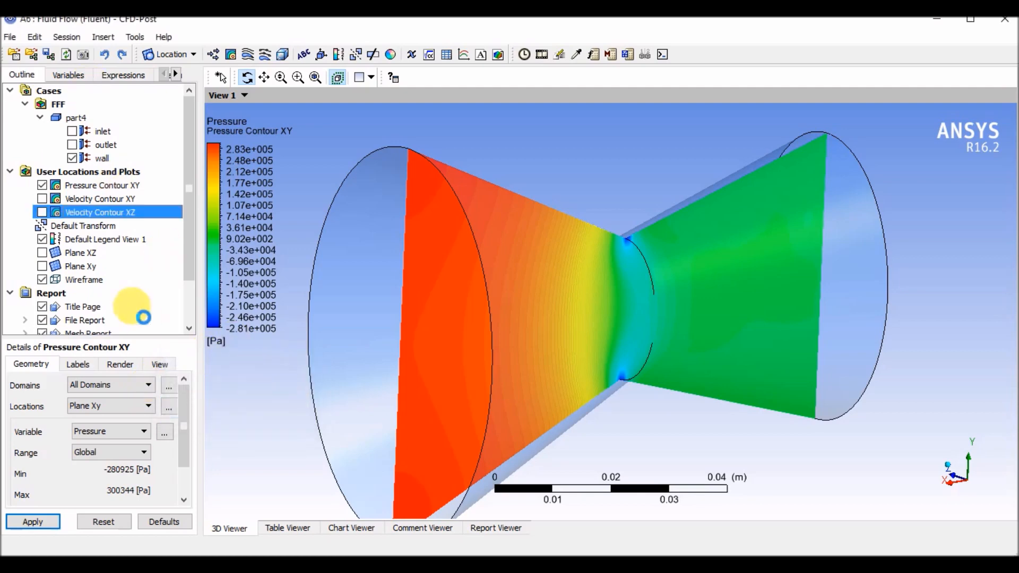
# Show Pressure Contour XZ, set its variable to Pressure and apply it.
pyautogui.click(43, 199)
pyautogui.click(85, 225)
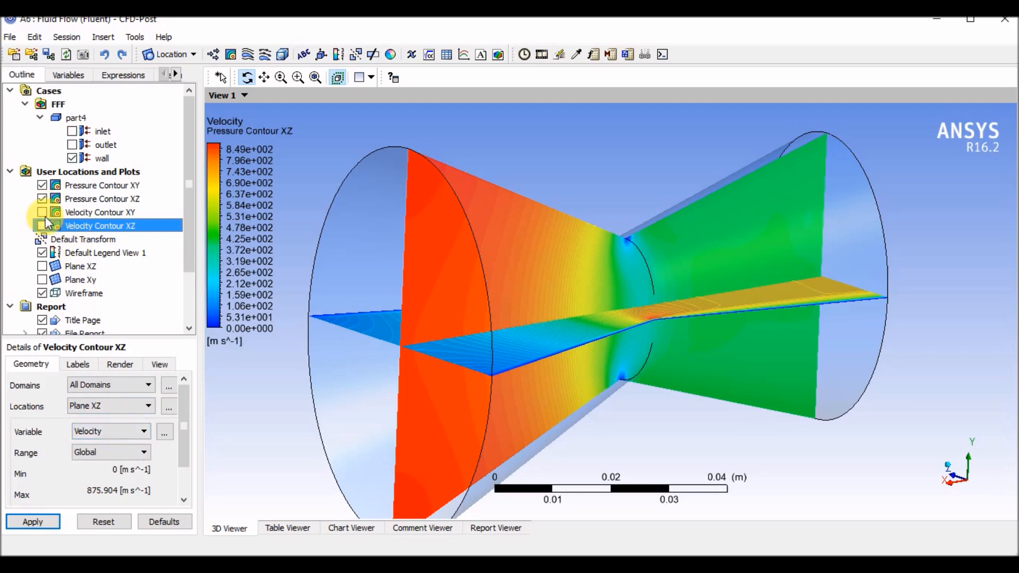
pyautogui.click(74, 199)
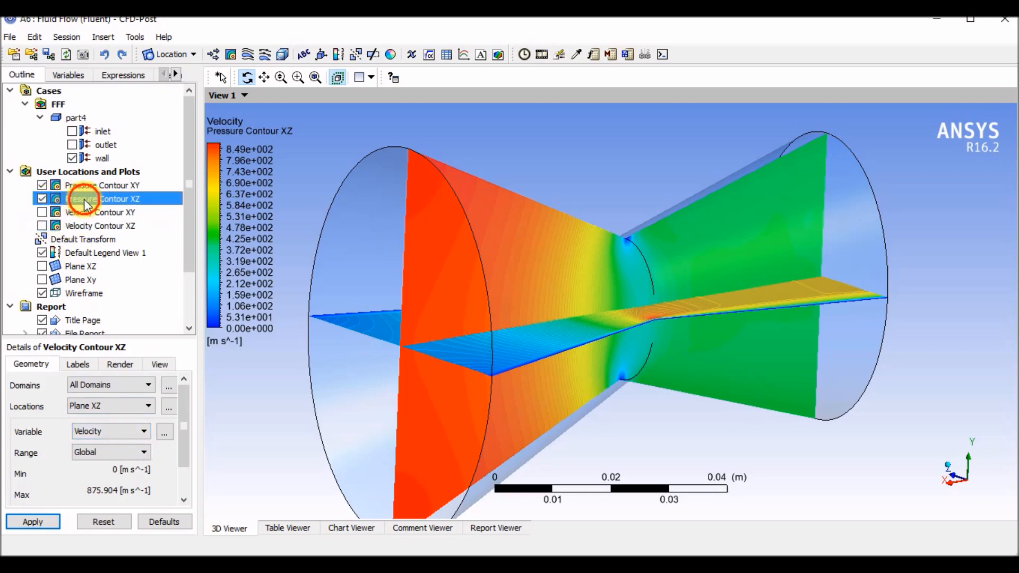
pyautogui.click(126, 432)
pyautogui.scroll(2, 105, 479)
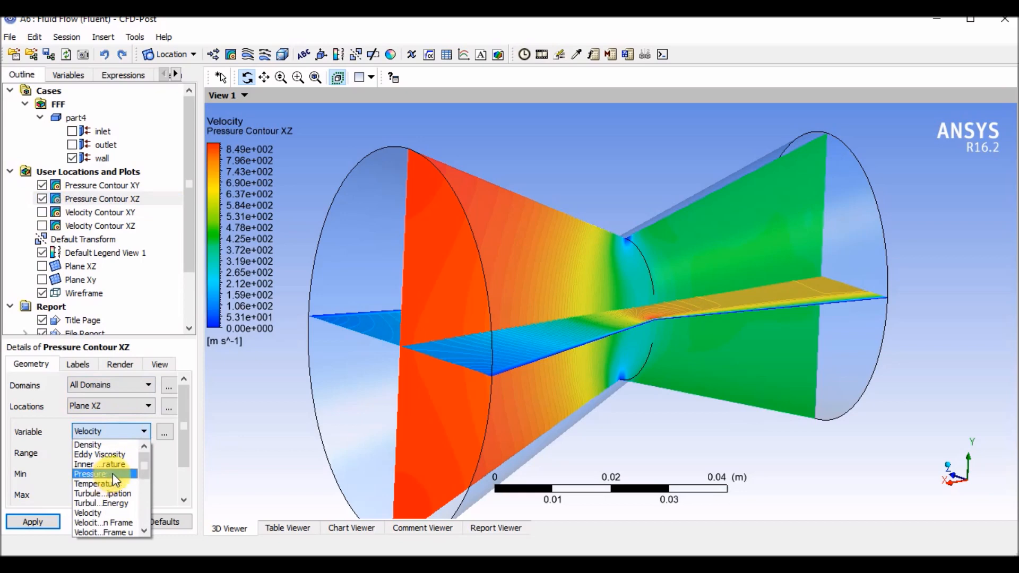
pyautogui.click(113, 474)
pyautogui.click(32, 522)
pyautogui.moveTo(576, 282); pyautogui.dragTo(587, 303)
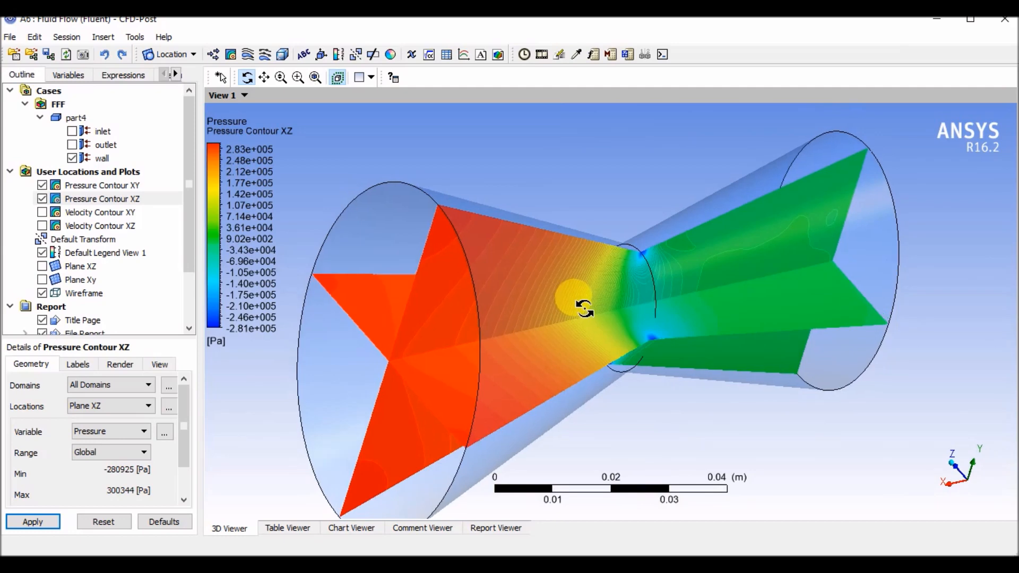
# Hide the pressure contours on both planes and switch Velocity Contour XY on and off, leaving no contour displayed.
pyautogui.click(42, 185)
pyautogui.click(42, 199)
pyautogui.click(42, 213)
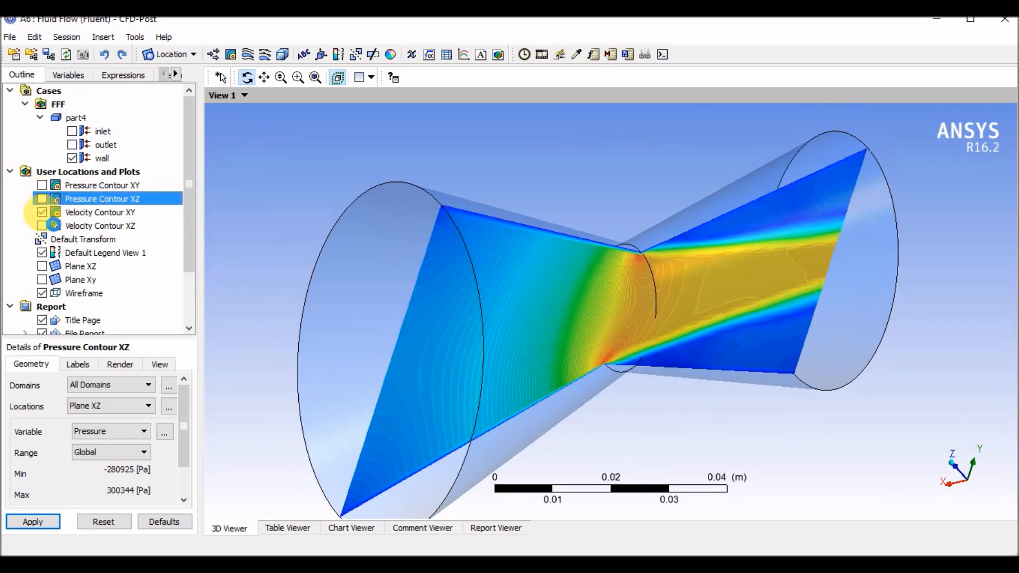
pyautogui.click(43, 212)
pyautogui.click(42, 226)
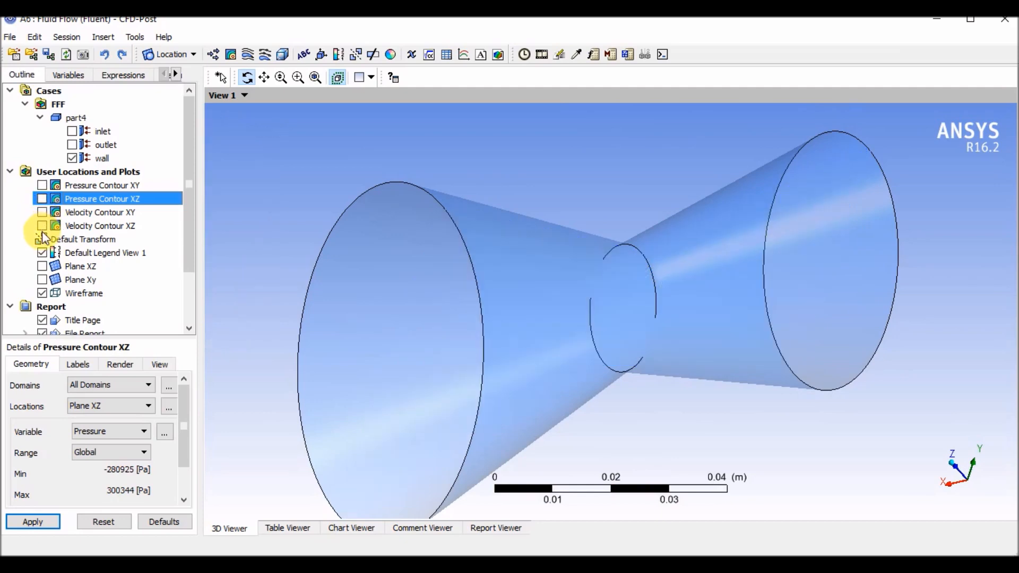
pyautogui.click(42, 225)
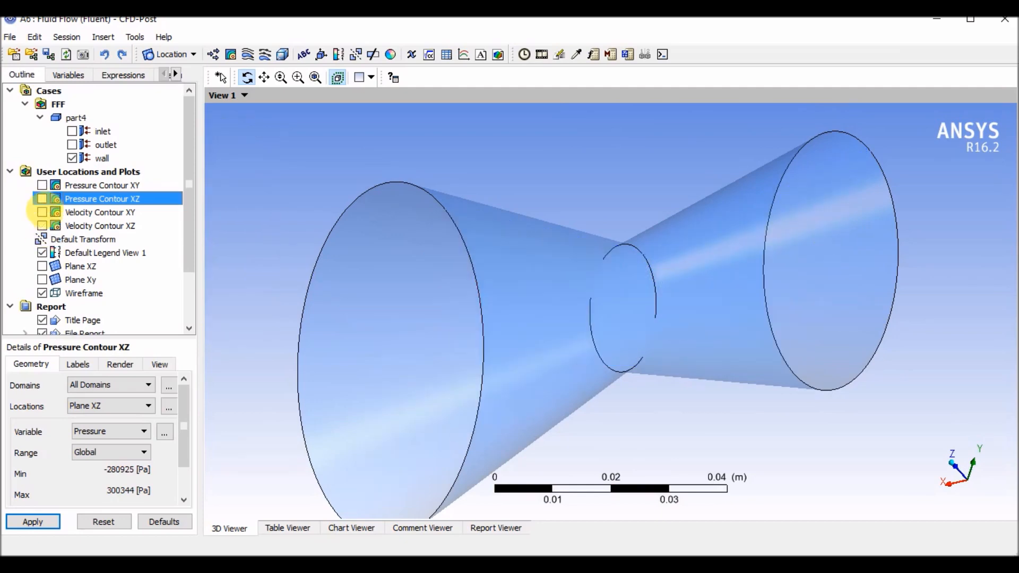
pyautogui.click(42, 185)
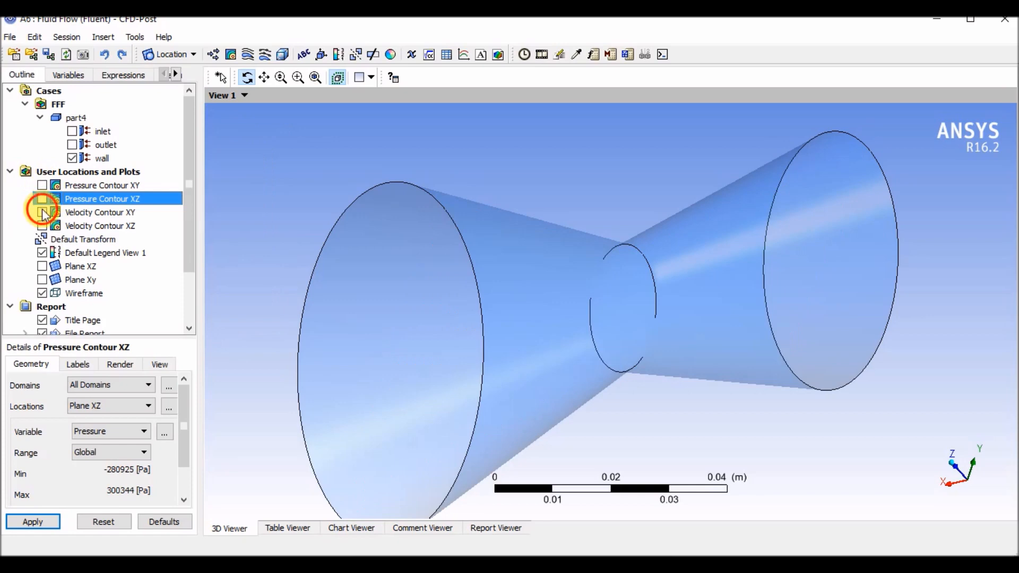
pyautogui.click(43, 213)
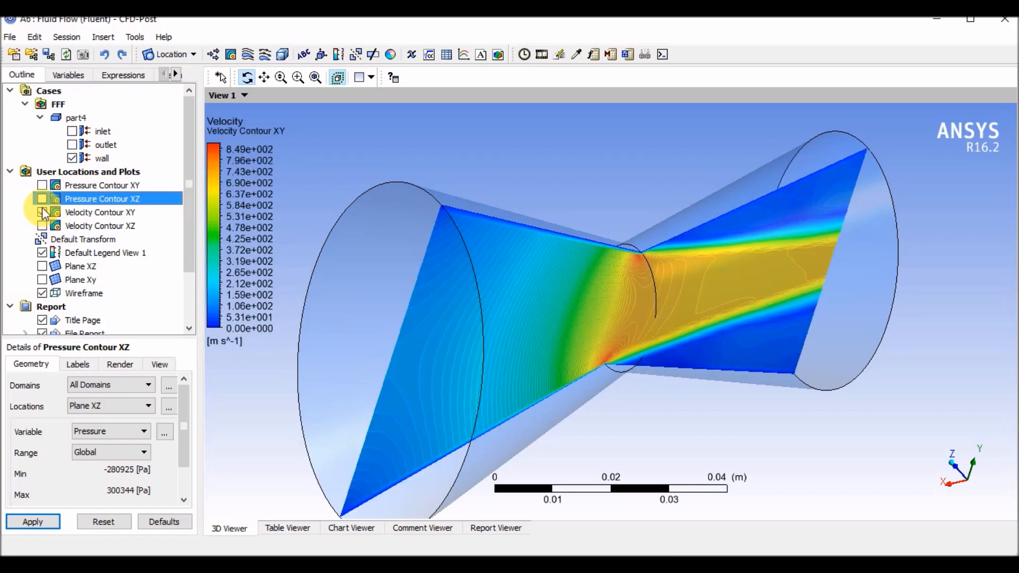
pyautogui.click(42, 213)
pyautogui.moveTo(696, 342); pyautogui.dragTo(647, 248)
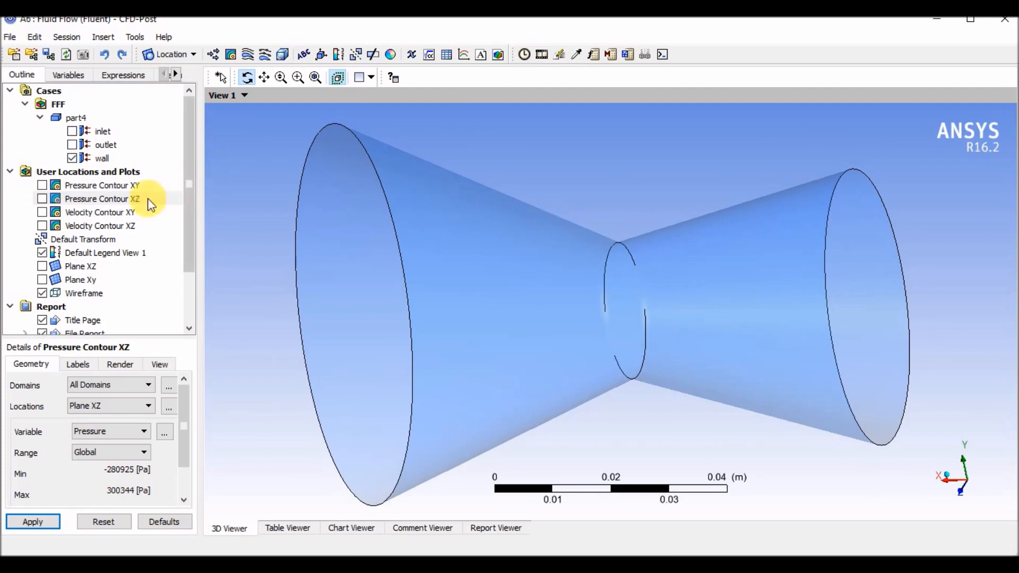
pyautogui.rightClick(109, 186)
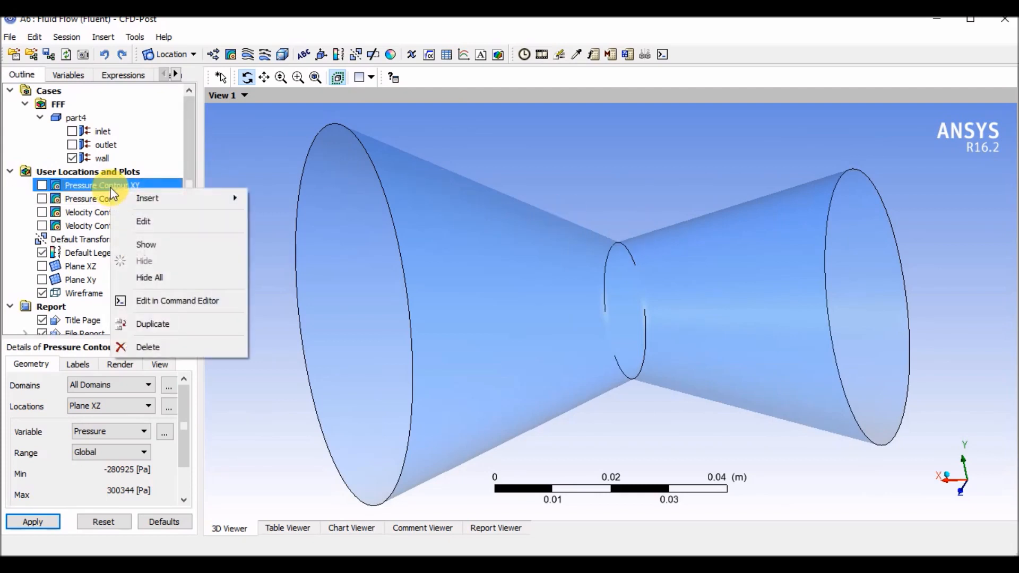
pyautogui.click(154, 325)
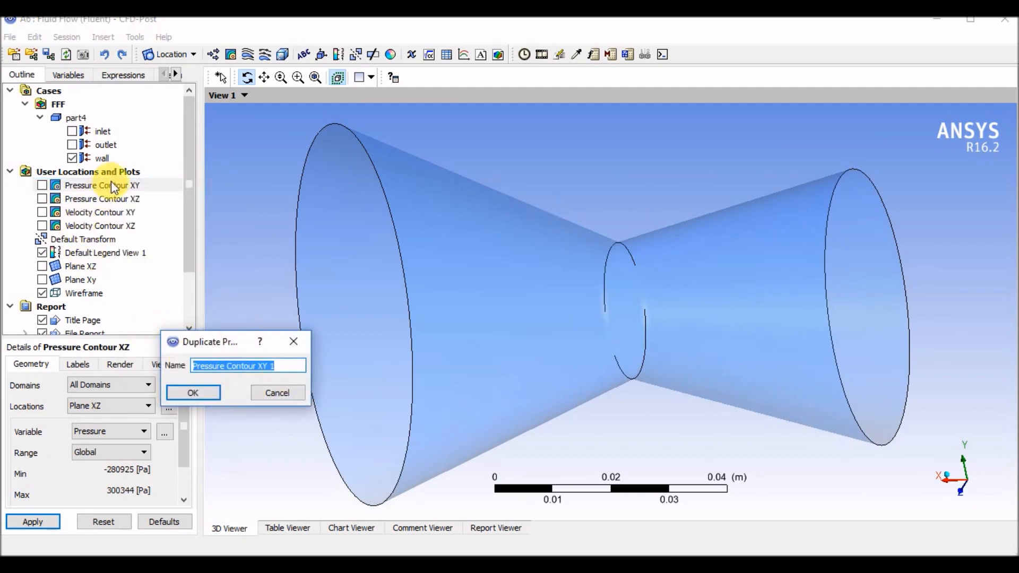
pyautogui.click(277, 396)
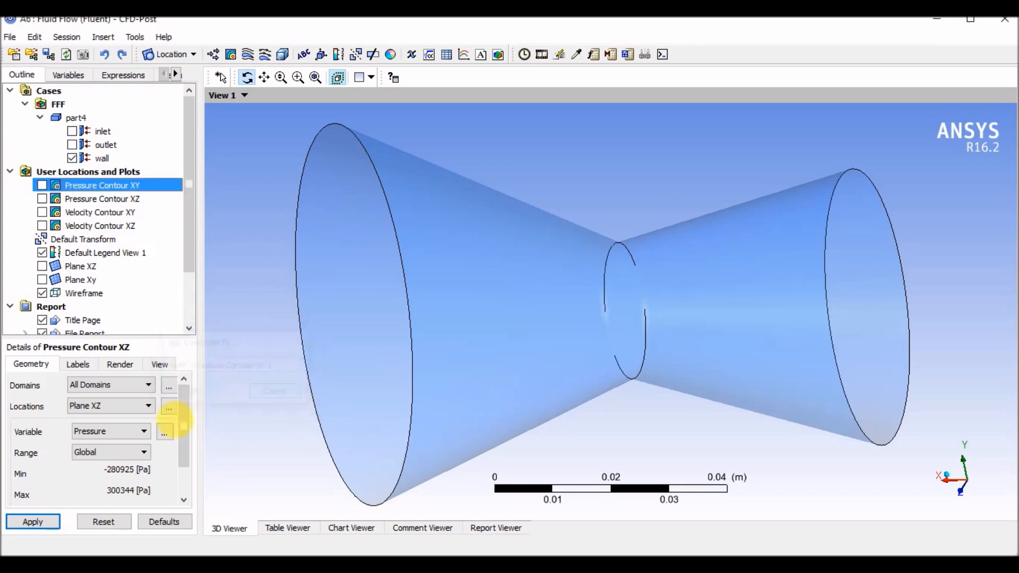
pyautogui.click(106, 431)
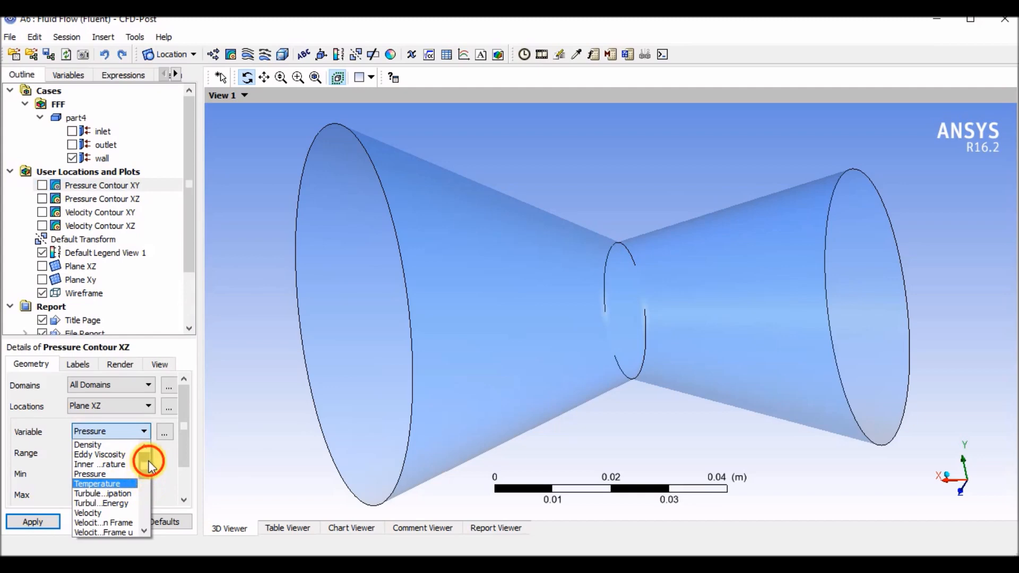
pyautogui.moveTo(149, 461); pyautogui.dragTo(151, 475)
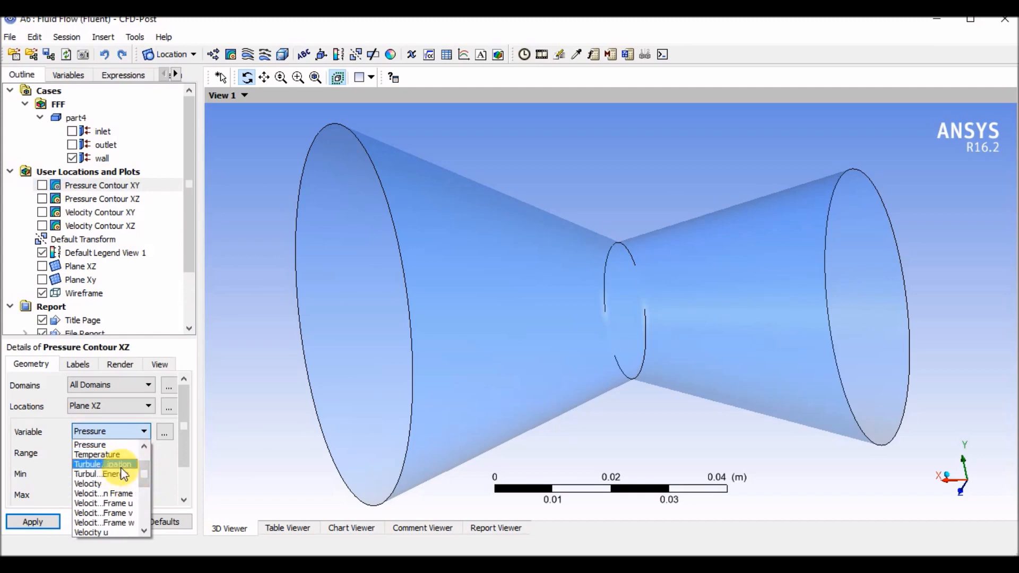
pyautogui.moveTo(146, 473); pyautogui.dragTo(148, 491)
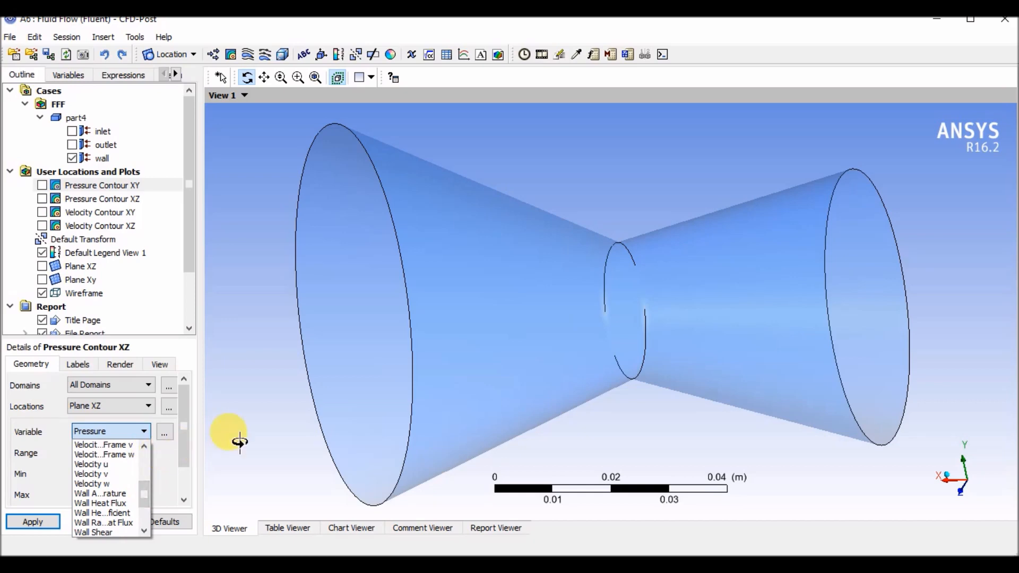
pyautogui.click(204, 441)
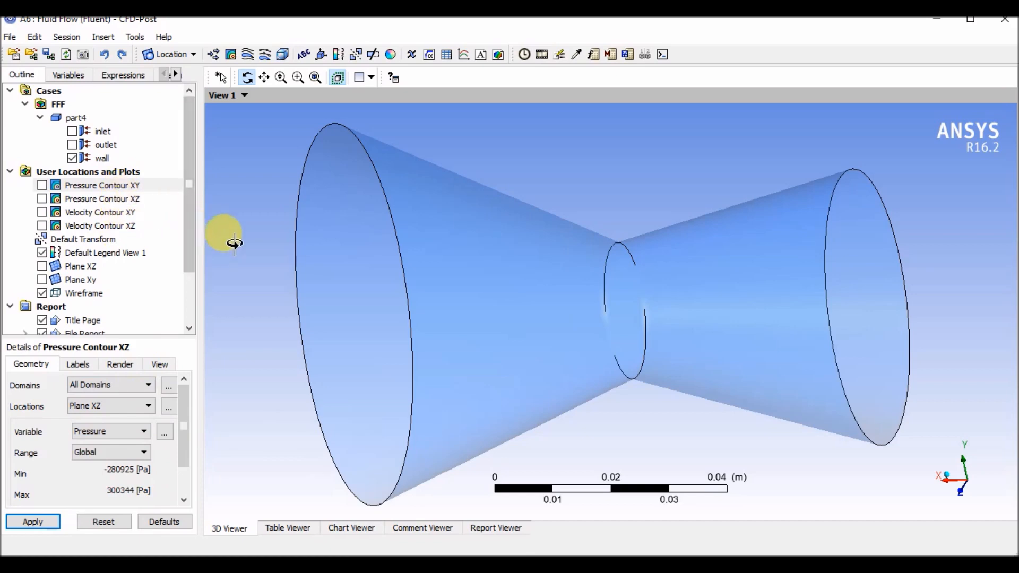
# Insert a vector plot named "Vector XY".
pyautogui.moveTo(293, 273); pyautogui.dragTo(289, 219)
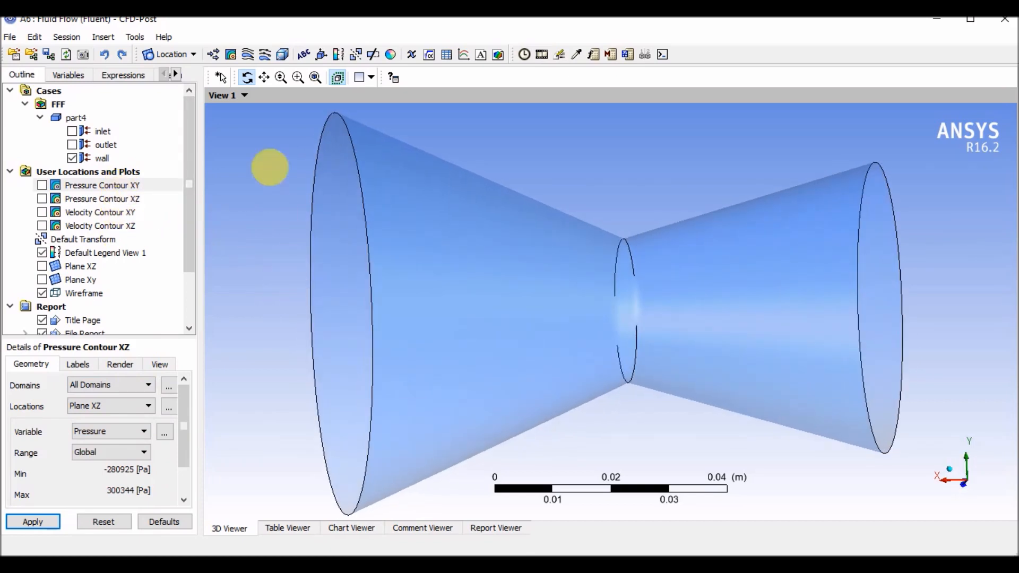
pyautogui.click(215, 58)
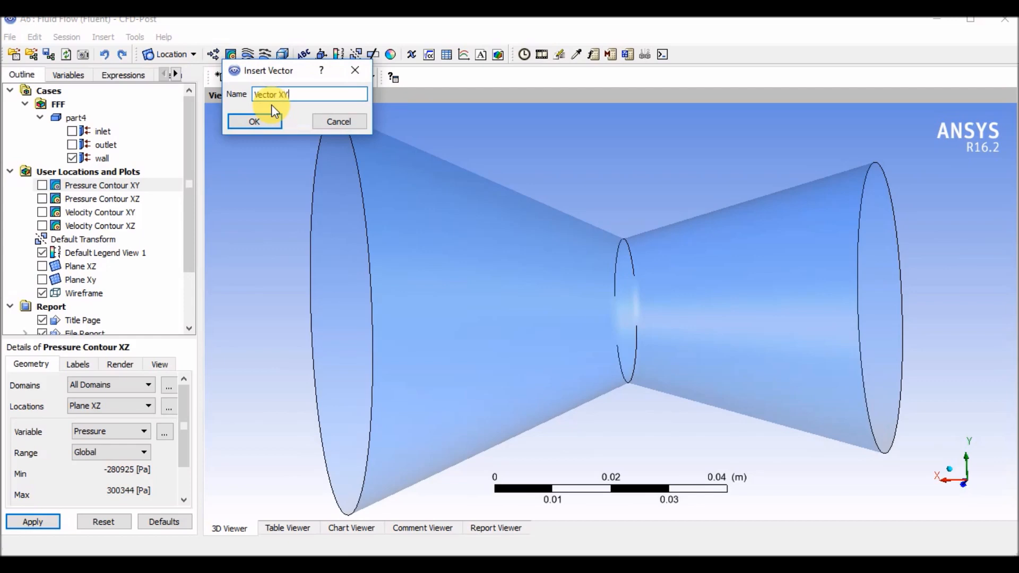
pyautogui.press('Return')
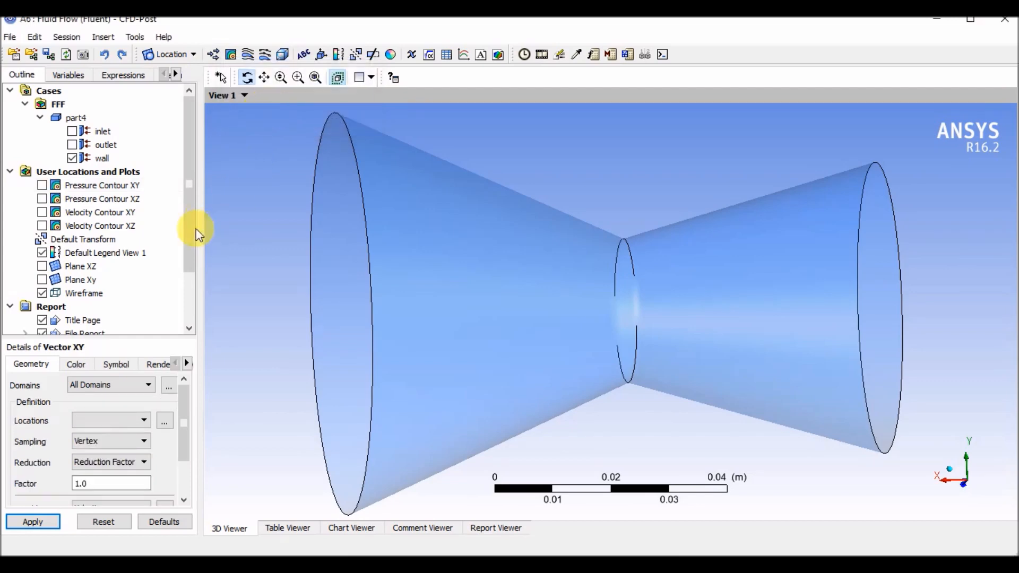
# Try placing Vector XY on Plane XZ and apply the plot.
pyautogui.click(130, 420)
pyautogui.click(103, 473)
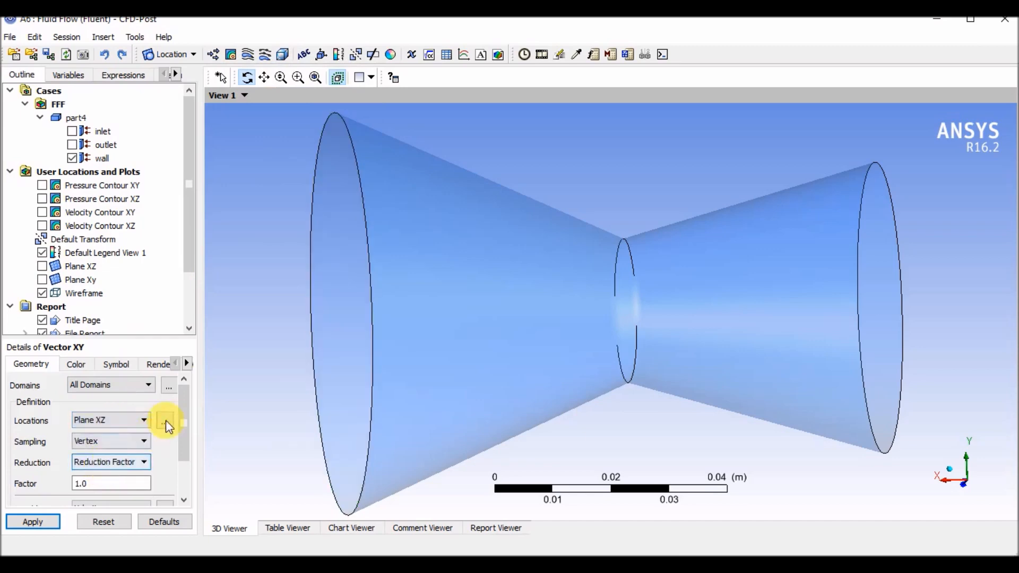
pyautogui.click(30, 522)
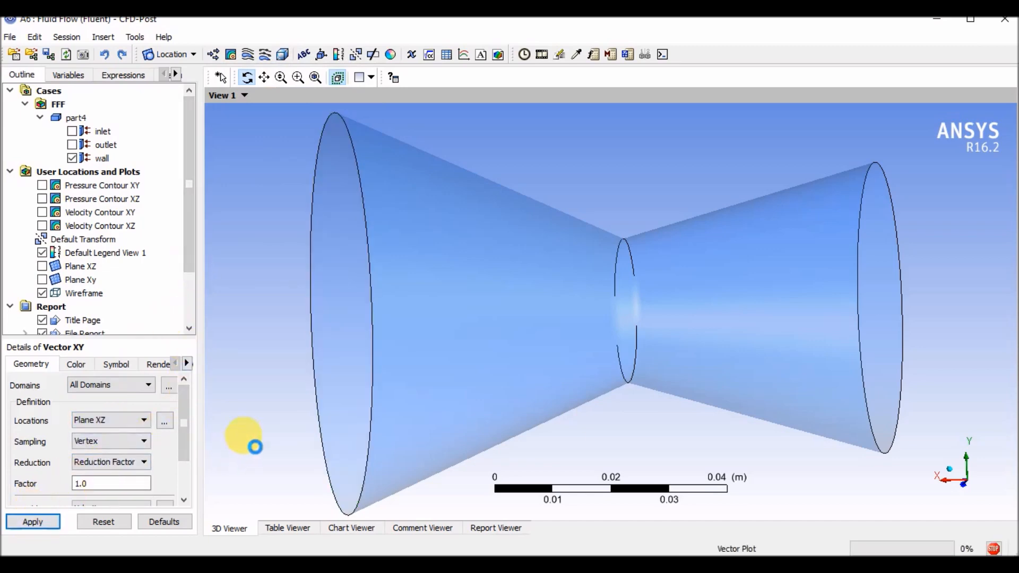
pyautogui.moveTo(351, 319); pyautogui.dragTo(262, 377)
# Set the location of Vector XY to Plane Xy, apply it and view the plot from -Z.
pyautogui.click(117, 428)
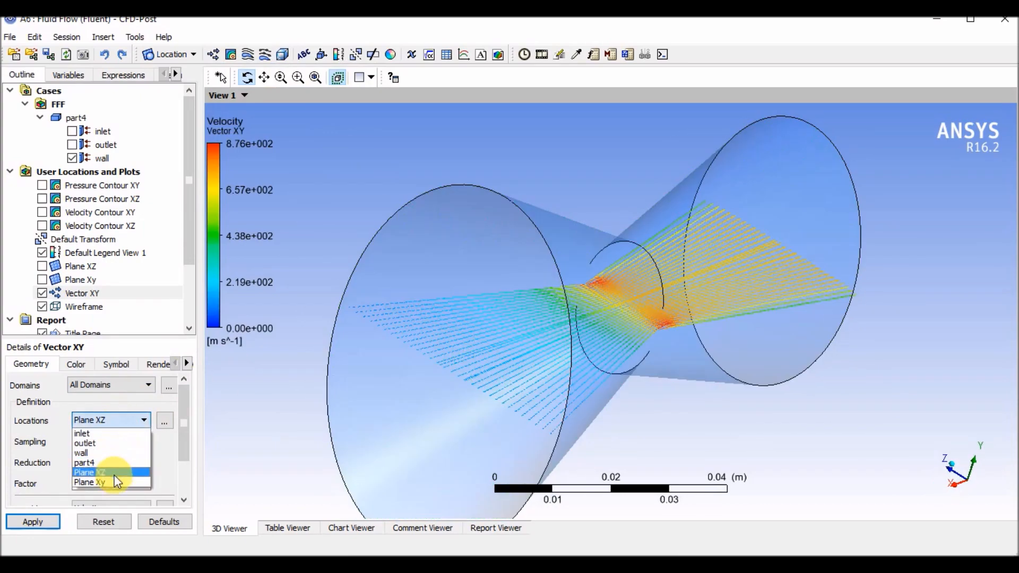
pyautogui.click(95, 485)
pyautogui.click(30, 523)
pyautogui.moveTo(364, 381); pyautogui.dragTo(390, 350)
pyautogui.rightClick(591, 125)
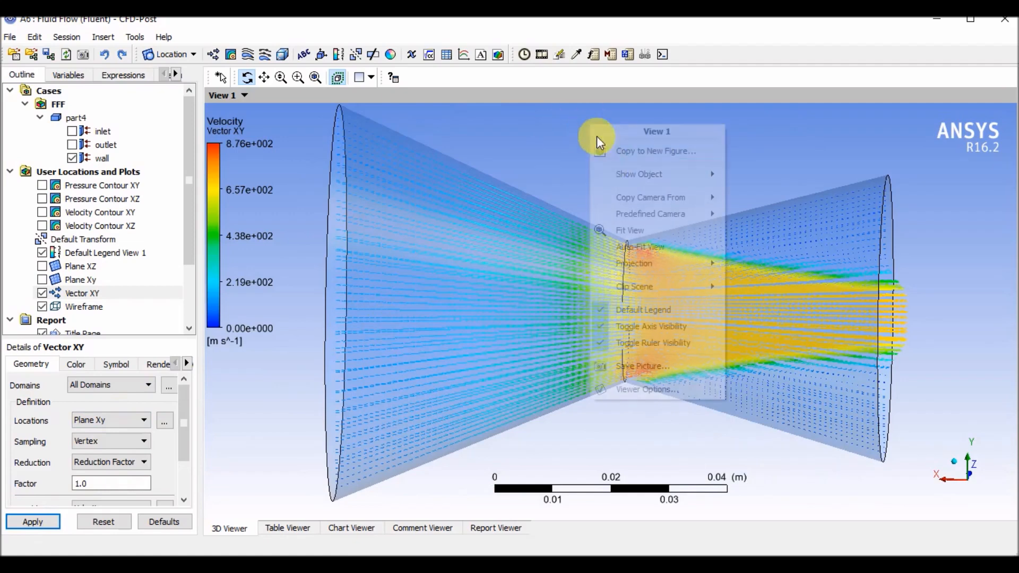
pyautogui.moveTo(699, 222)
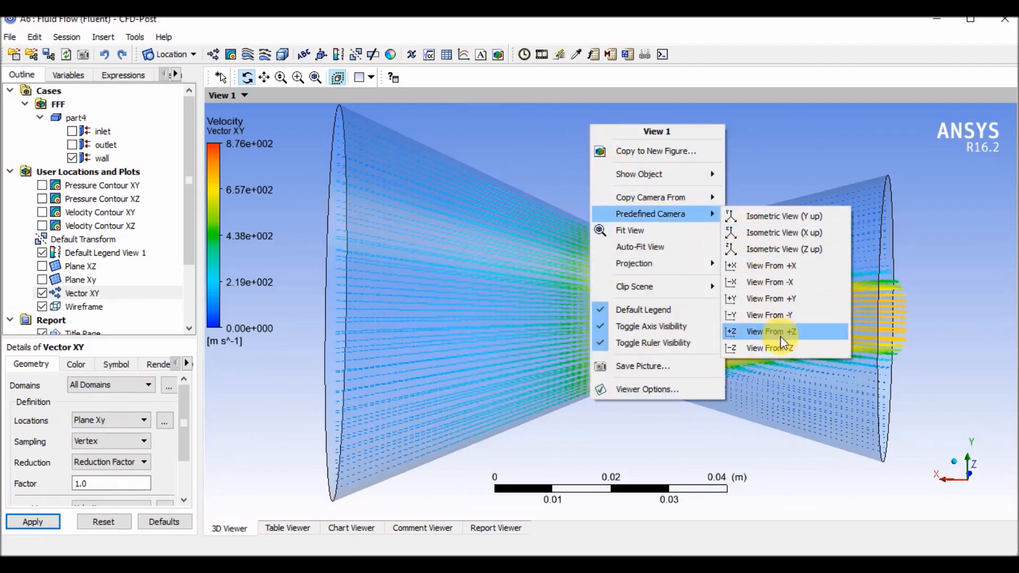
pyautogui.click(786, 349)
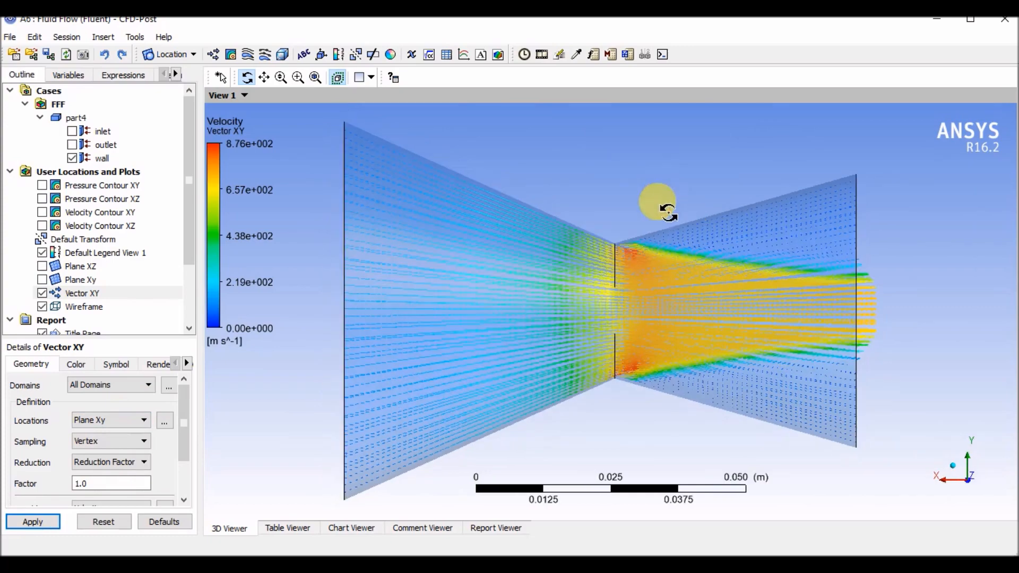
# Hide the wall and the Wireframe so that only the Vector XY plot is displayed.
pyautogui.click(71, 157)
pyautogui.scroll(-2, 45, 291)
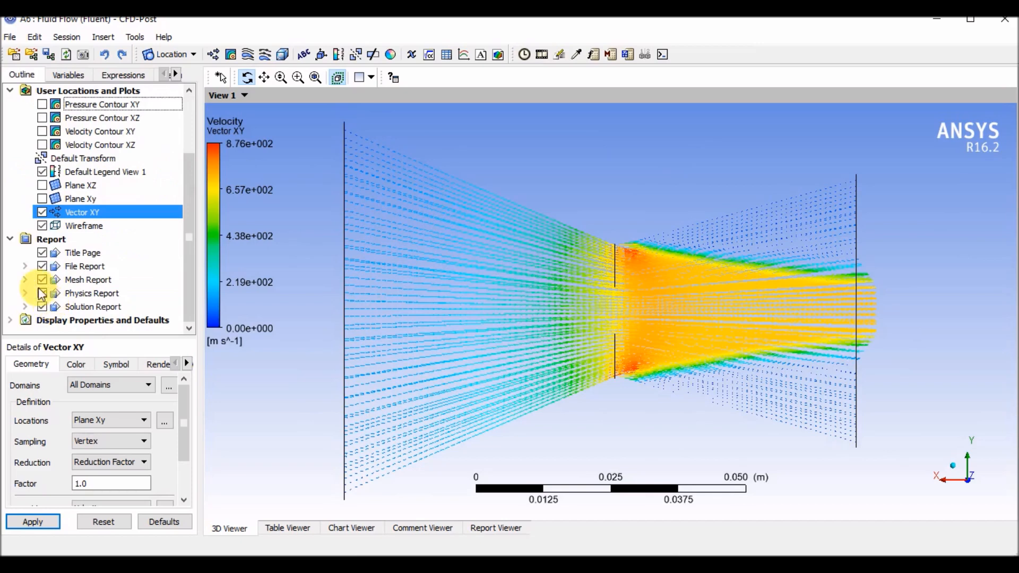
pyautogui.click(42, 225)
pyautogui.scroll(1, 410, 266)
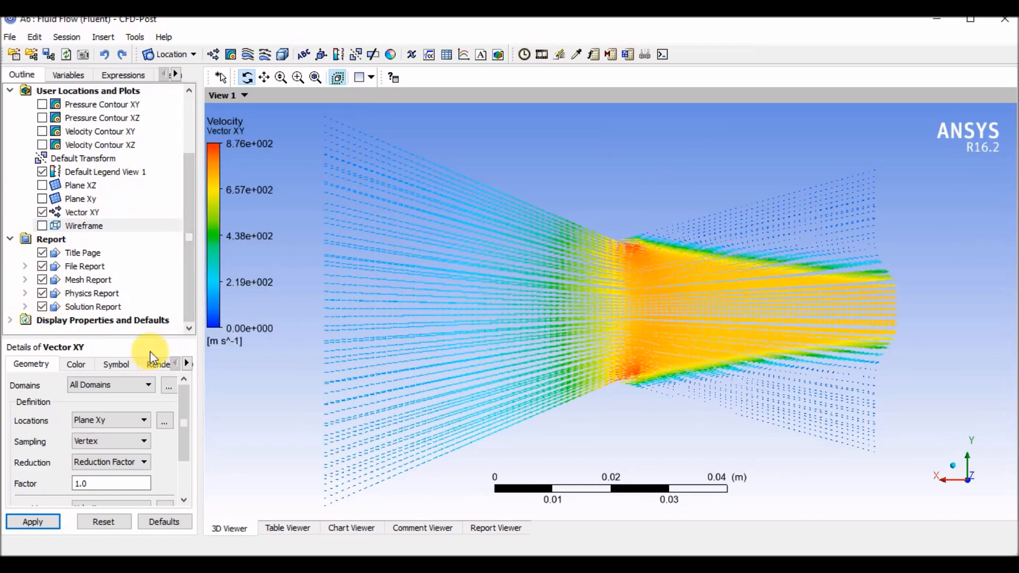
# Try a higher reduction factor for Vector XY, restore the factor to 1 and apply it.
pyautogui.scroll(-1, 185, 430)
pyautogui.click(86, 442)
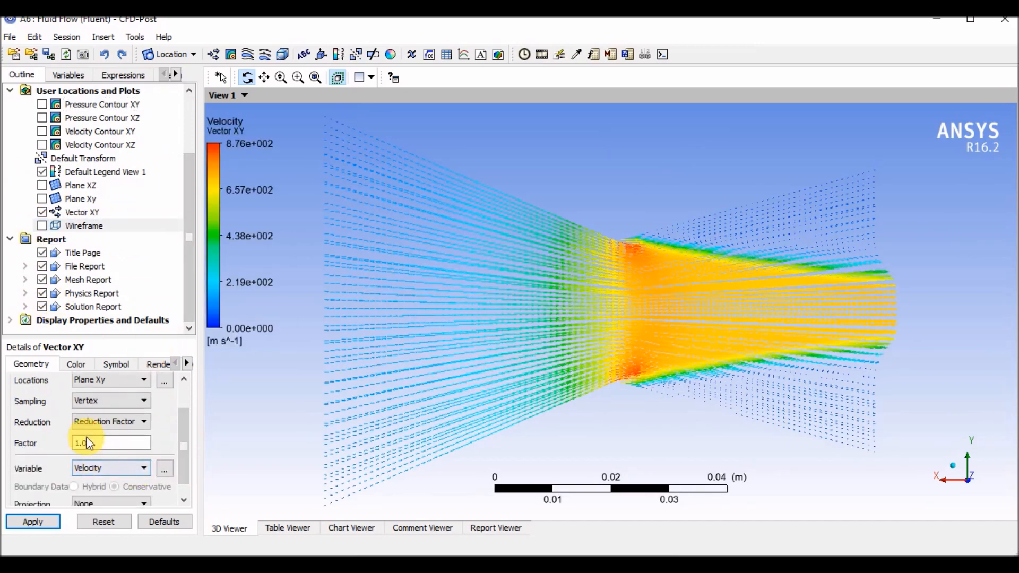
pyautogui.click(33, 522)
pyautogui.click(96, 448)
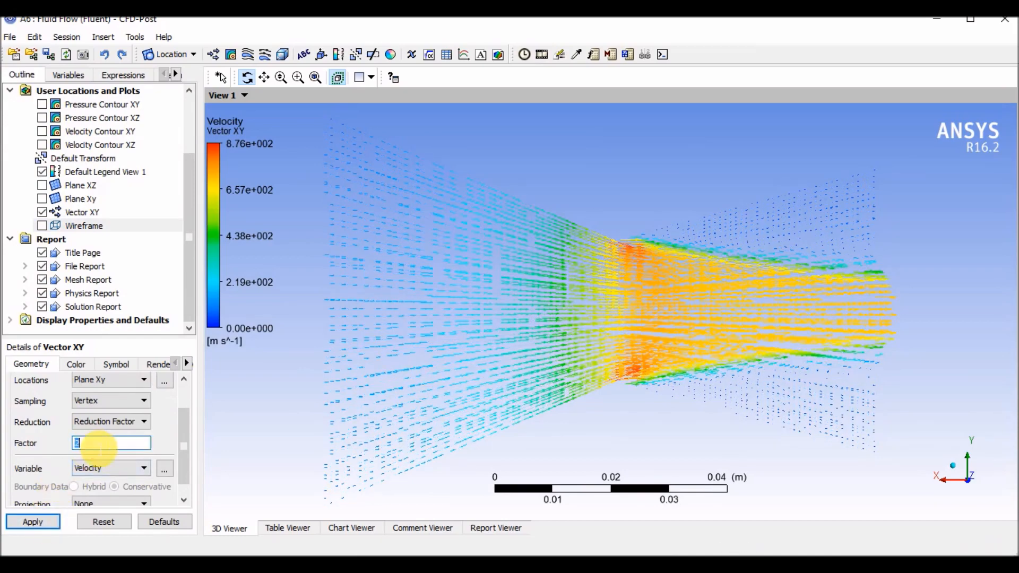
pyautogui.click(33, 522)
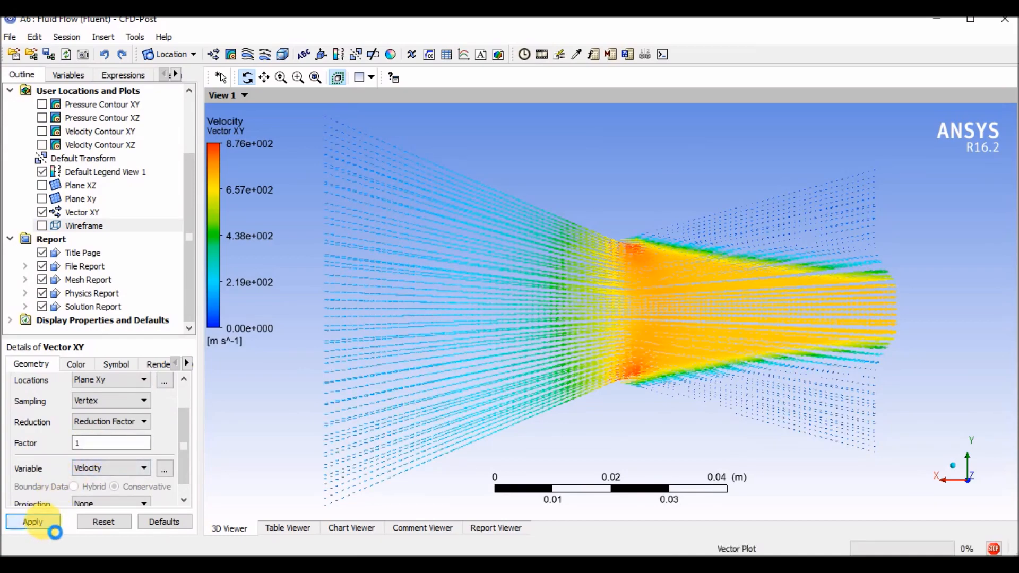
pyautogui.click(25, 521)
# Enlarge the Line Arrow symbols of Vector XY, applying symbol size 2 and finally symbol size 3.
pyautogui.click(80, 365)
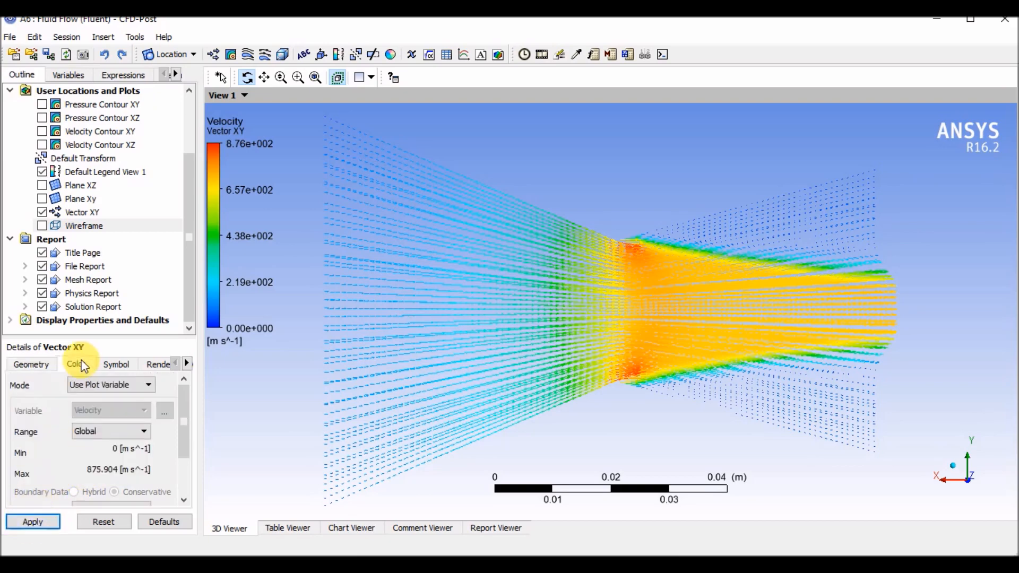
pyautogui.click(112, 363)
pyautogui.click(118, 381)
pyautogui.click(118, 386)
pyautogui.doubleClick(81, 411)
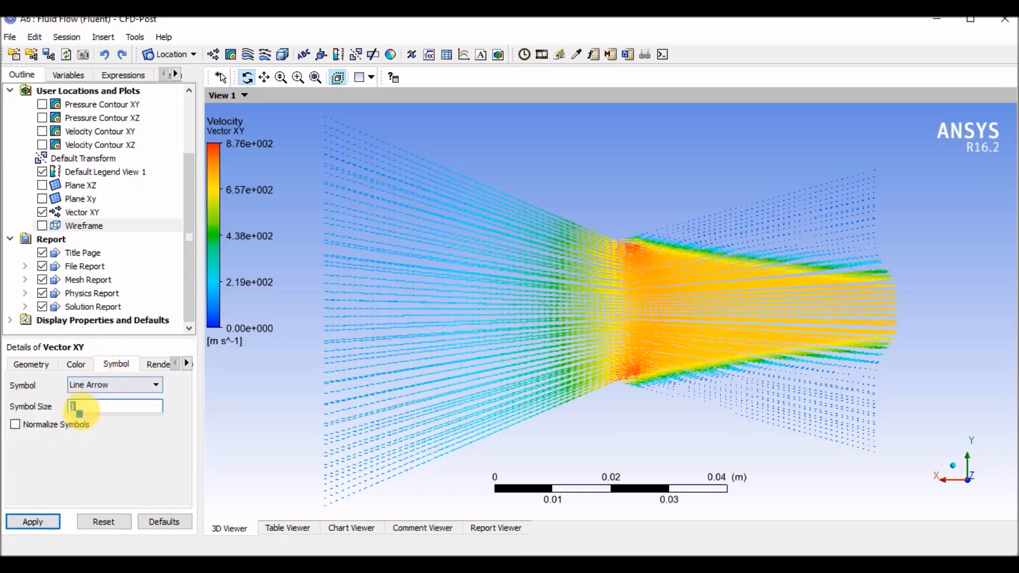
pyautogui.write('1')
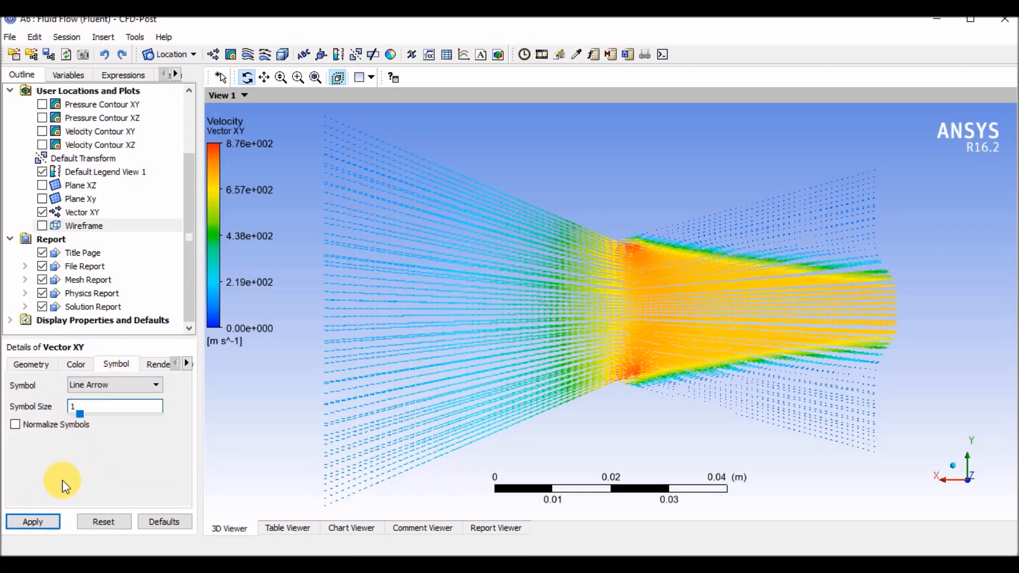
pyautogui.press('BackSpace')
pyautogui.write('2')
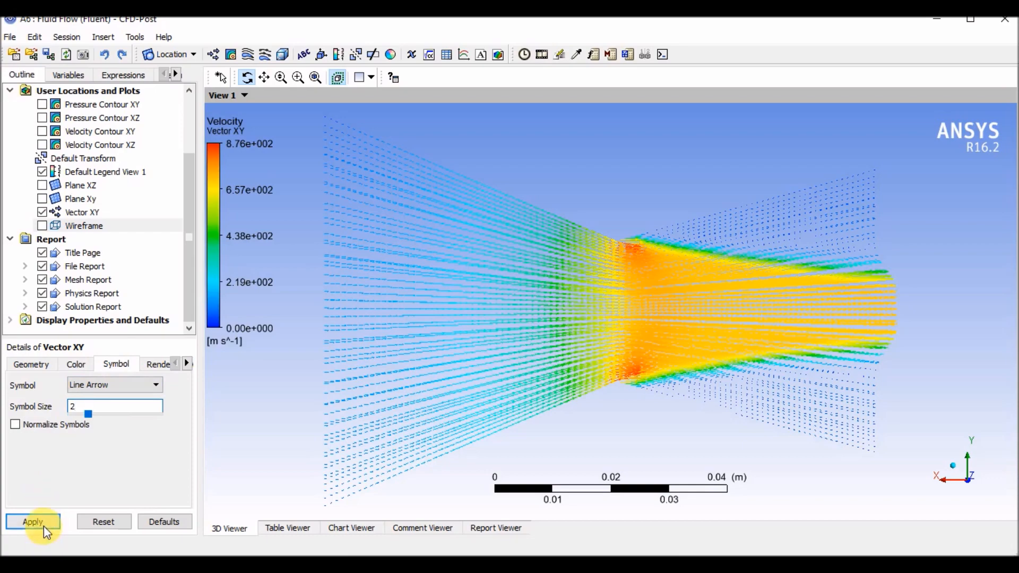
pyautogui.click(45, 525)
pyautogui.scroll(3, 676, 291)
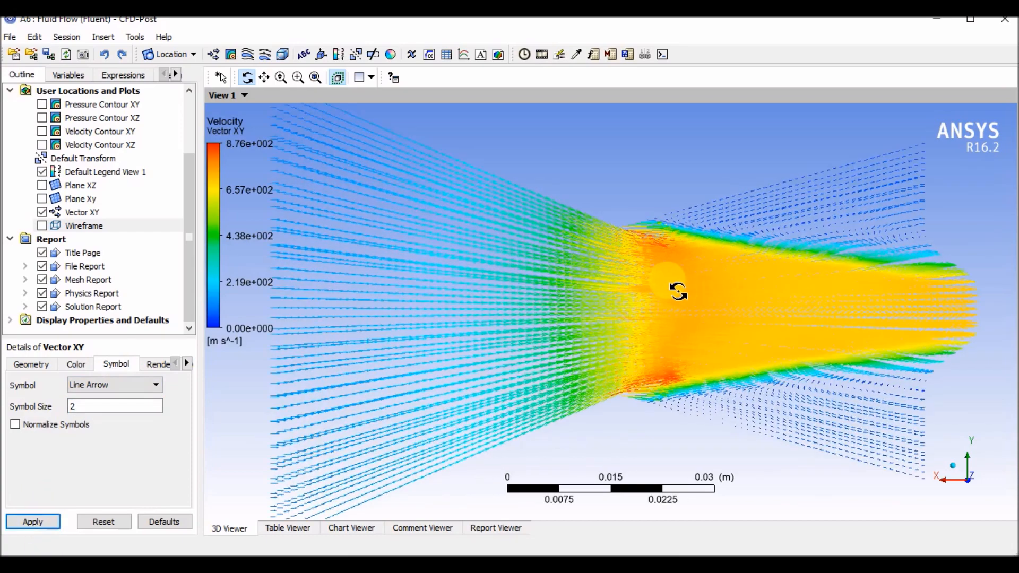
pyautogui.scroll(2, 687, 284)
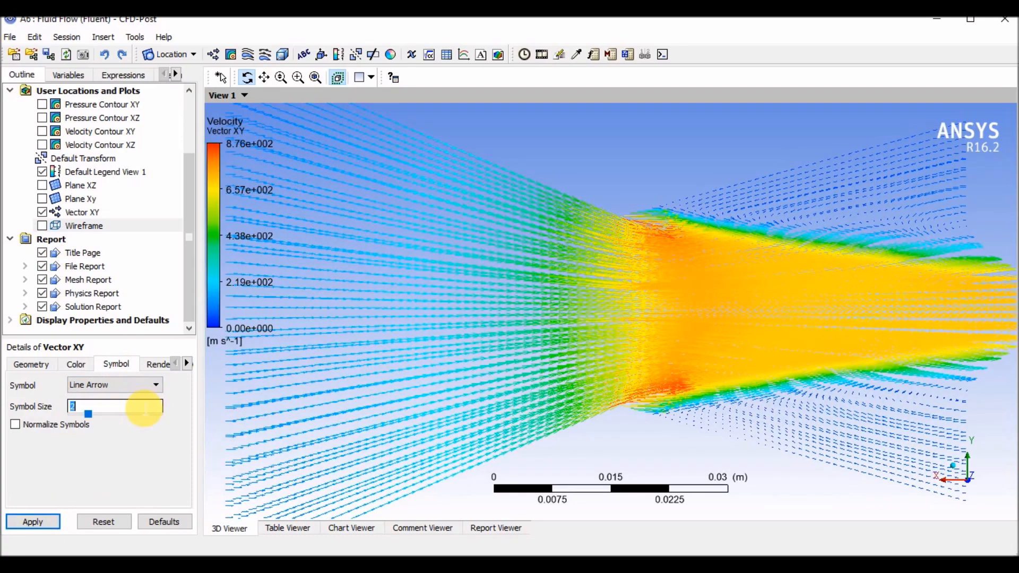
pyautogui.click(55, 536)
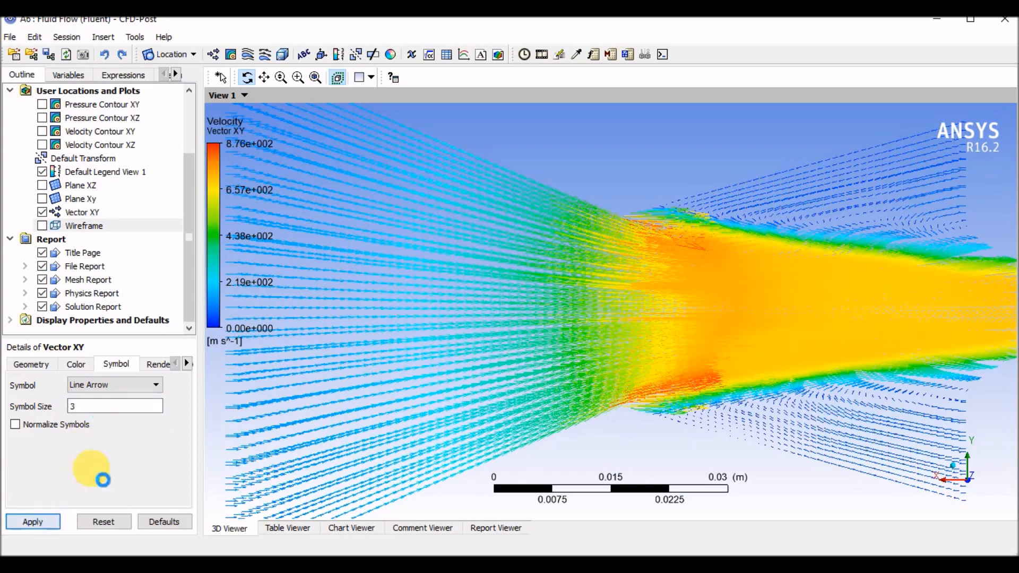
# Show the nozzle wall again and inspect the enlarged vectors inside it from several angles.
pyautogui.moveTo(842, 261); pyautogui.dragTo(561, 272)
pyautogui.moveTo(564, 307); pyautogui.dragTo(523, 325)
pyautogui.scroll(2, 91, 170)
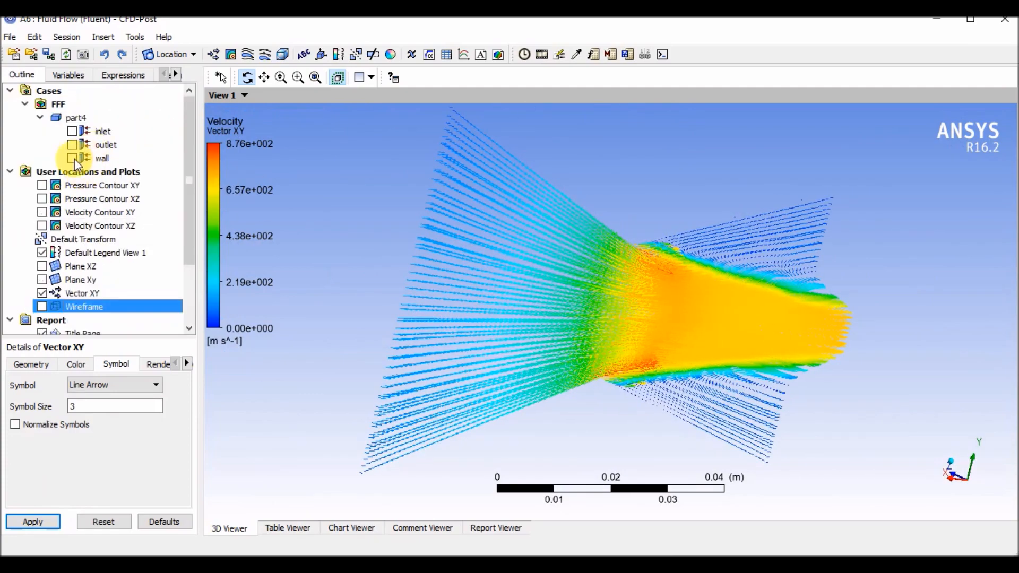
pyautogui.click(73, 159)
pyautogui.moveTo(296, 227); pyautogui.dragTo(377, 295)
pyautogui.moveTo(835, 330); pyautogui.dragTo(791, 319)
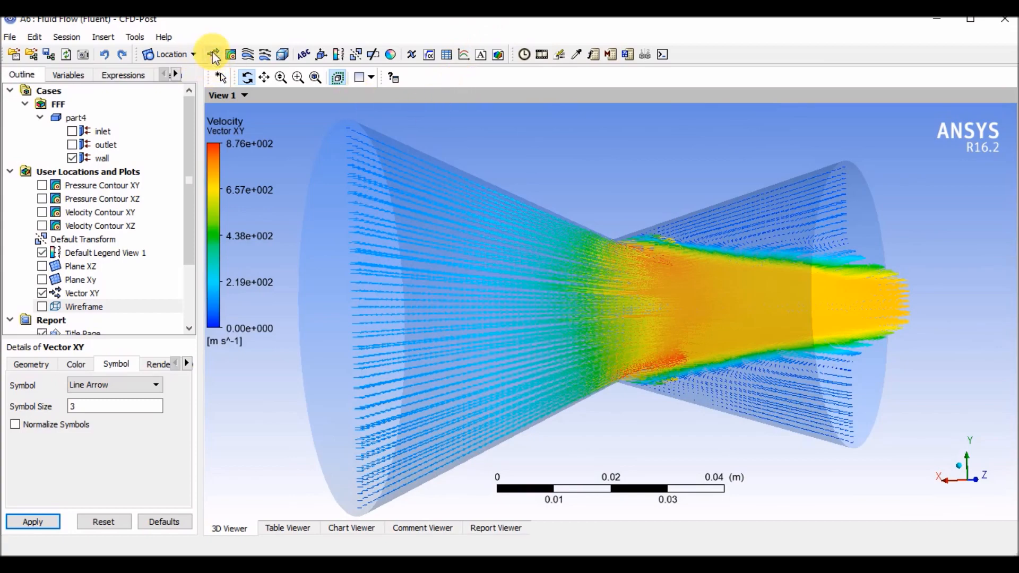
pyautogui.moveTo(441, 250); pyautogui.dragTo(485, 244)
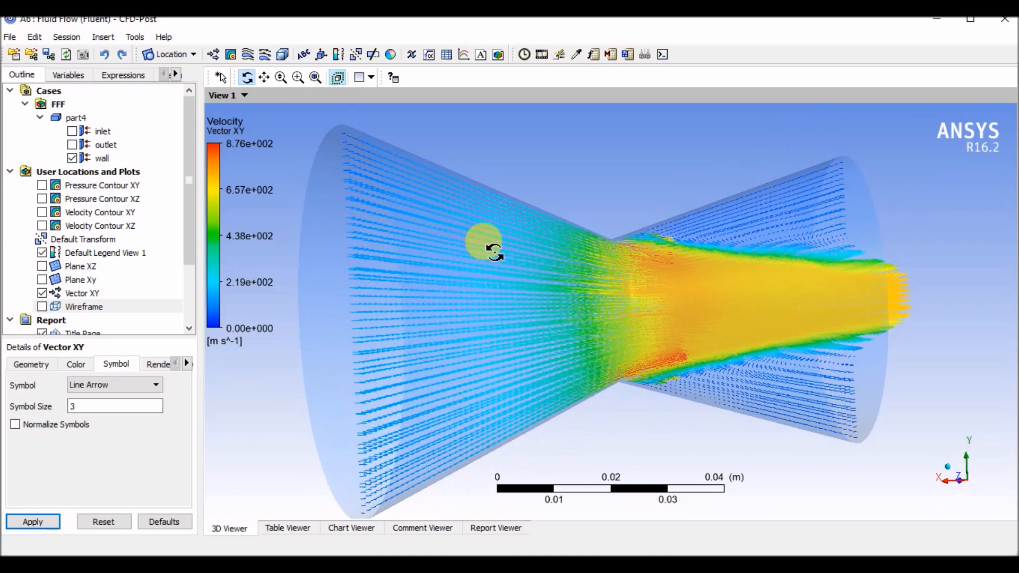
# Insert a streamline plot named "Streamline XY".
pyautogui.click(253, 56)
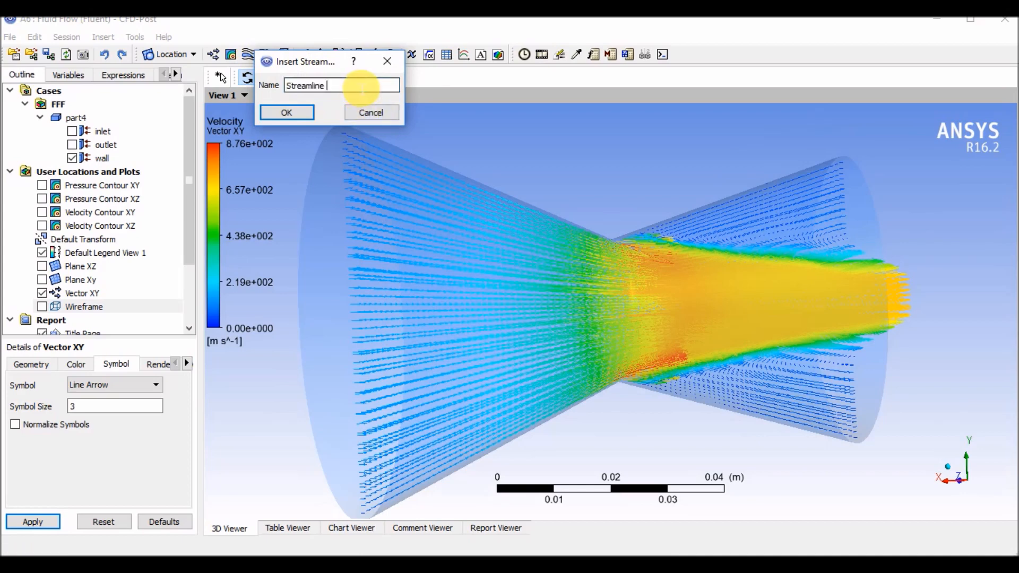
pyautogui.write('Streamline XY')
pyautogui.press('Return')
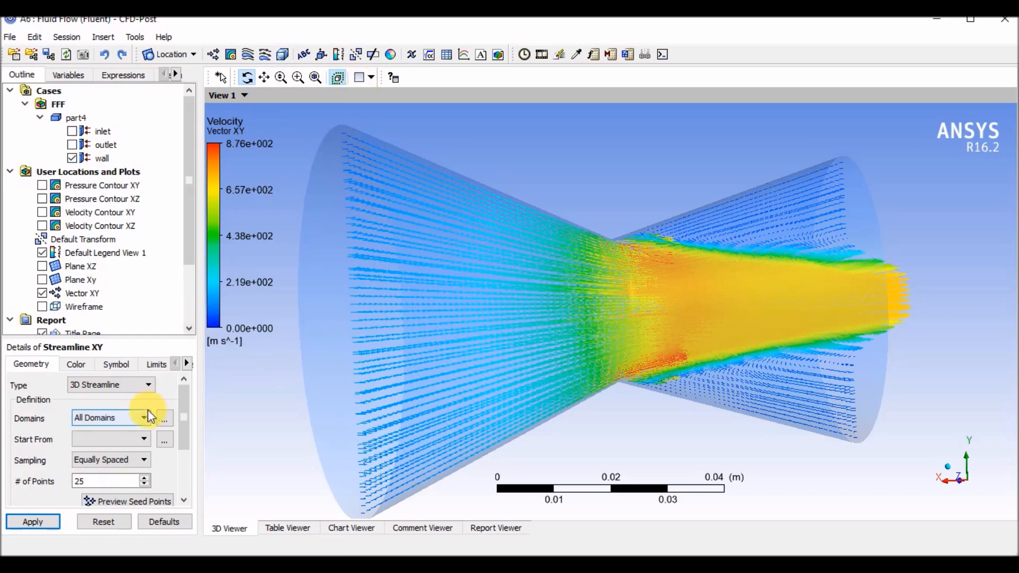
# Make Streamline XY a Surface Streamline on Plane Xy, apply it and hide Vector XY.
pyautogui.click(139, 382)
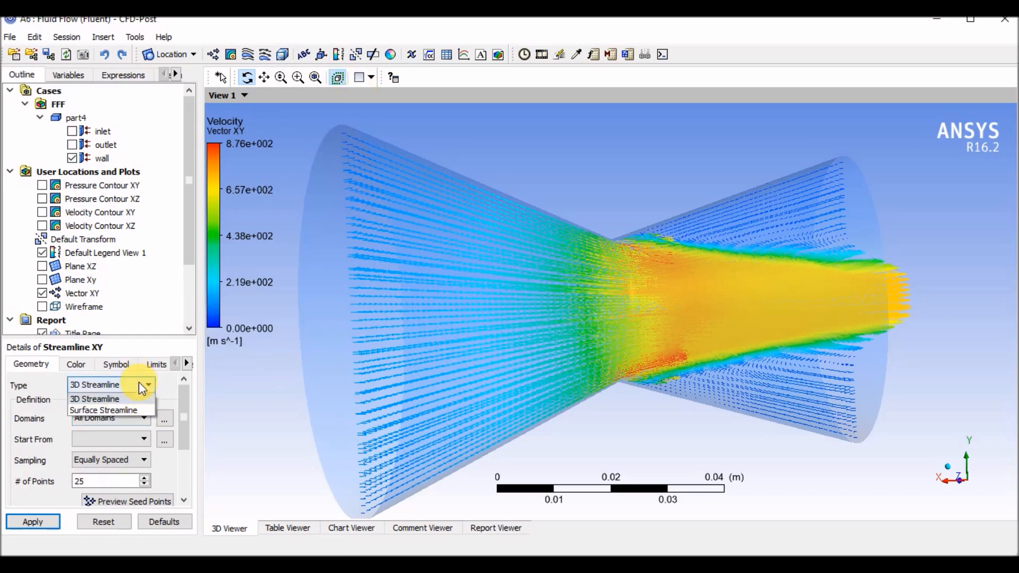
pyautogui.click(140, 412)
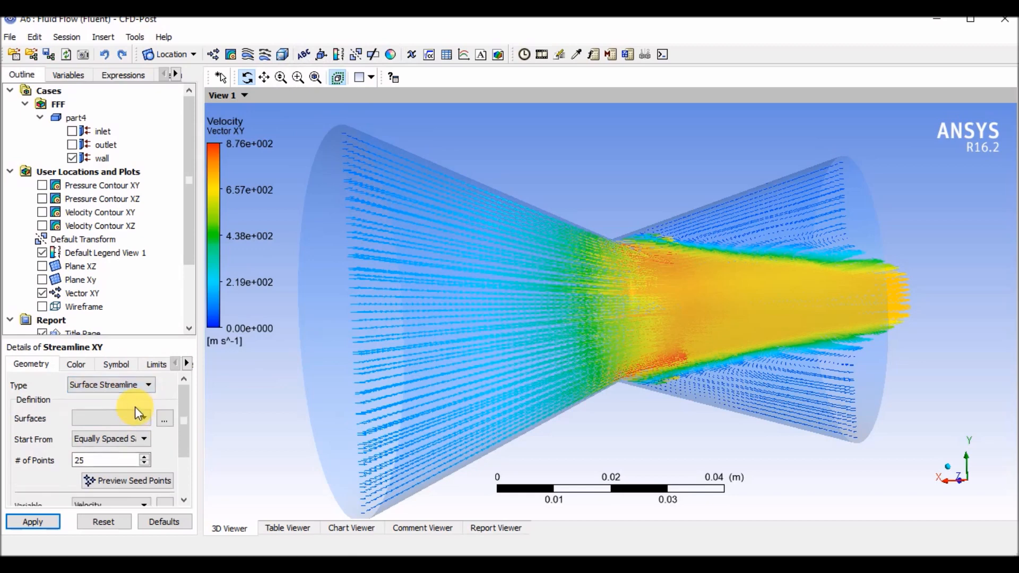
pyautogui.click(134, 420)
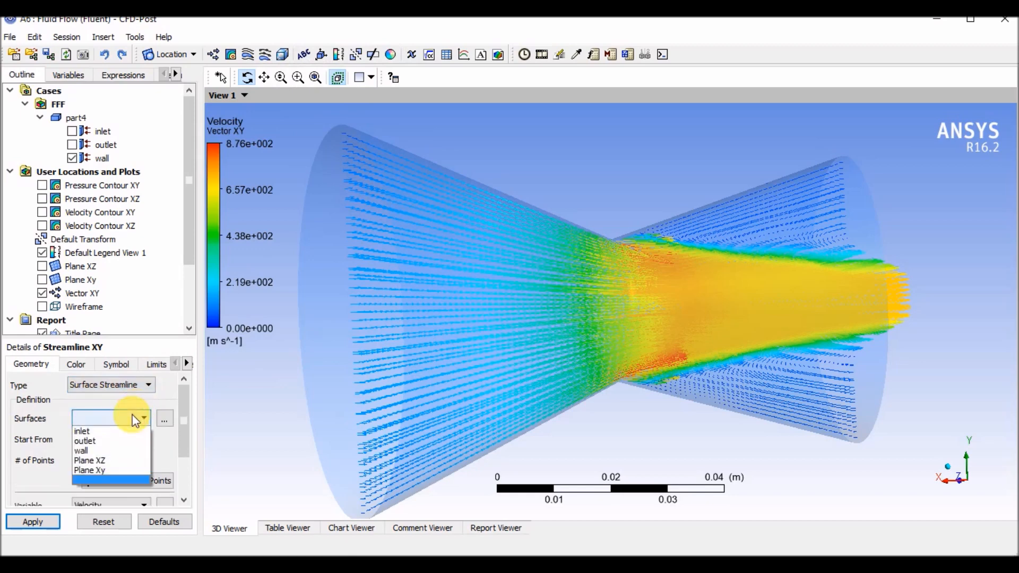
pyautogui.click(122, 471)
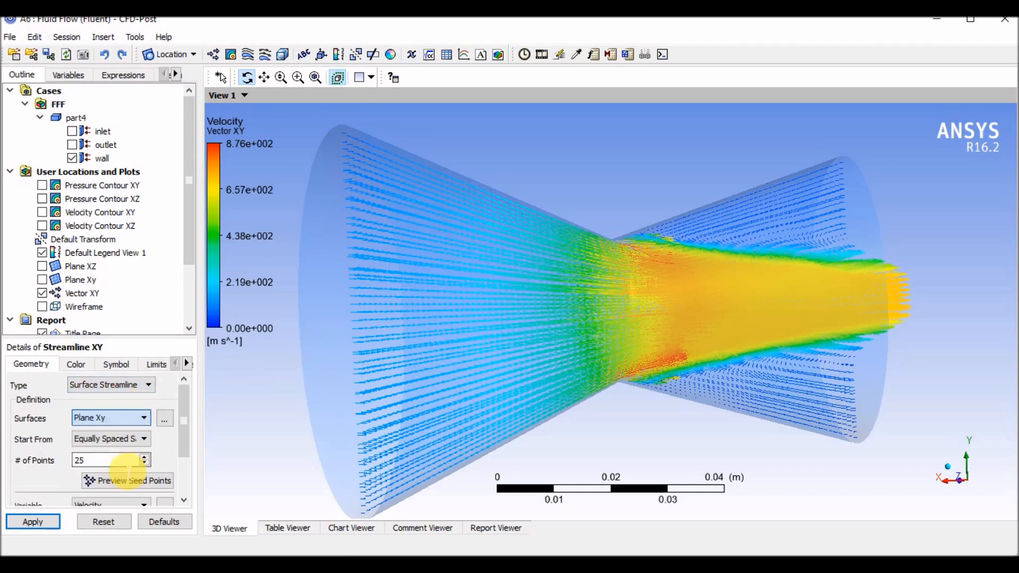
pyautogui.click(44, 523)
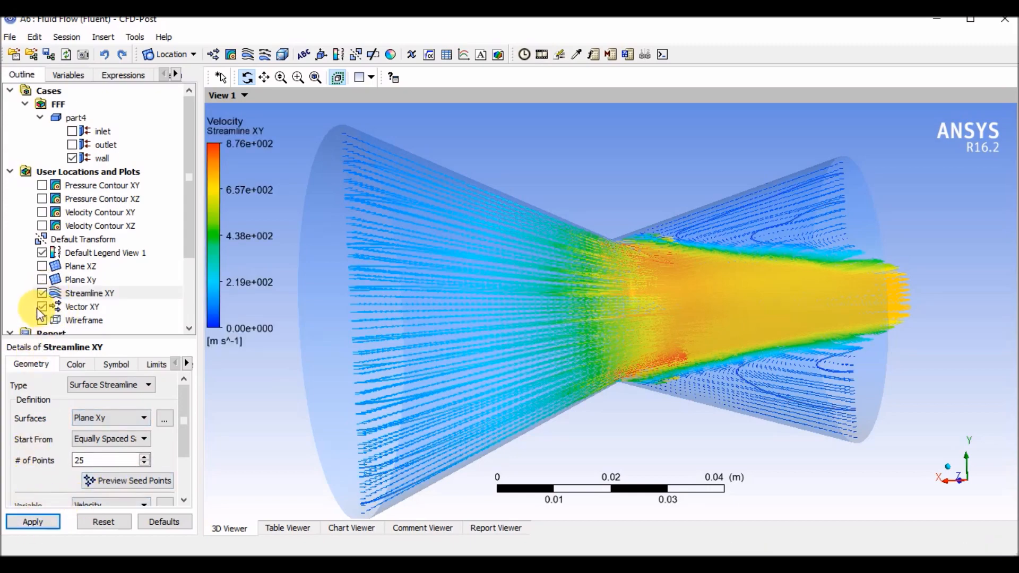
pyautogui.click(42, 307)
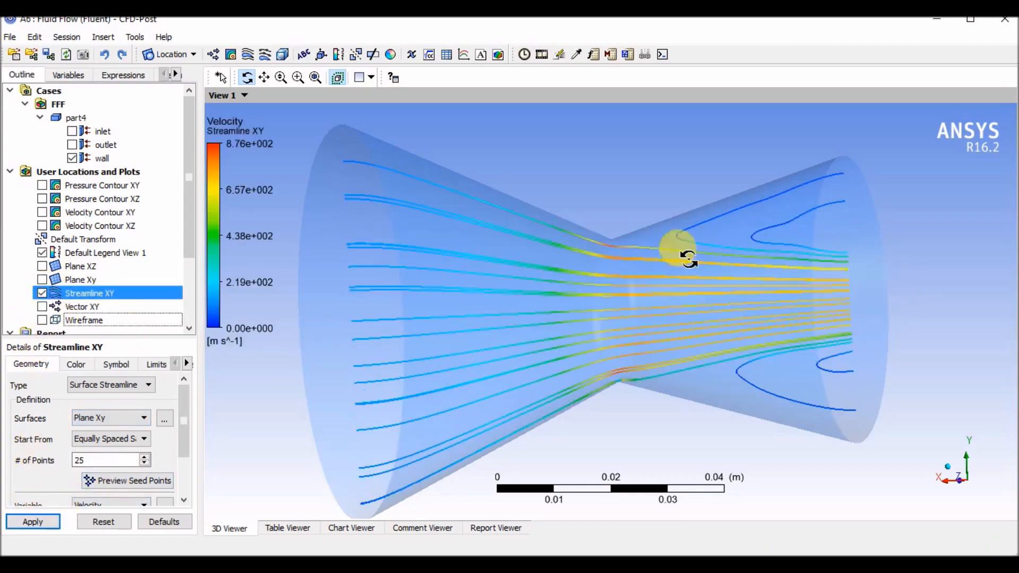
pyautogui.moveTo(486, 259); pyautogui.dragTo(587, 266)
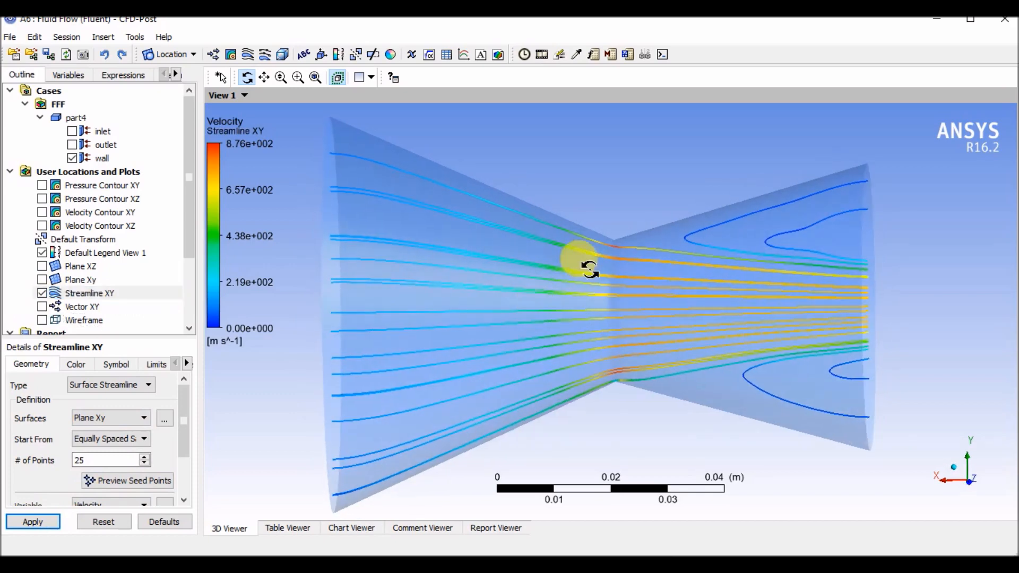
# View the streamlines from -Z and apply 250 points to Streamline XY.
pyautogui.rightClick(632, 173)
pyautogui.moveTo(711, 259)
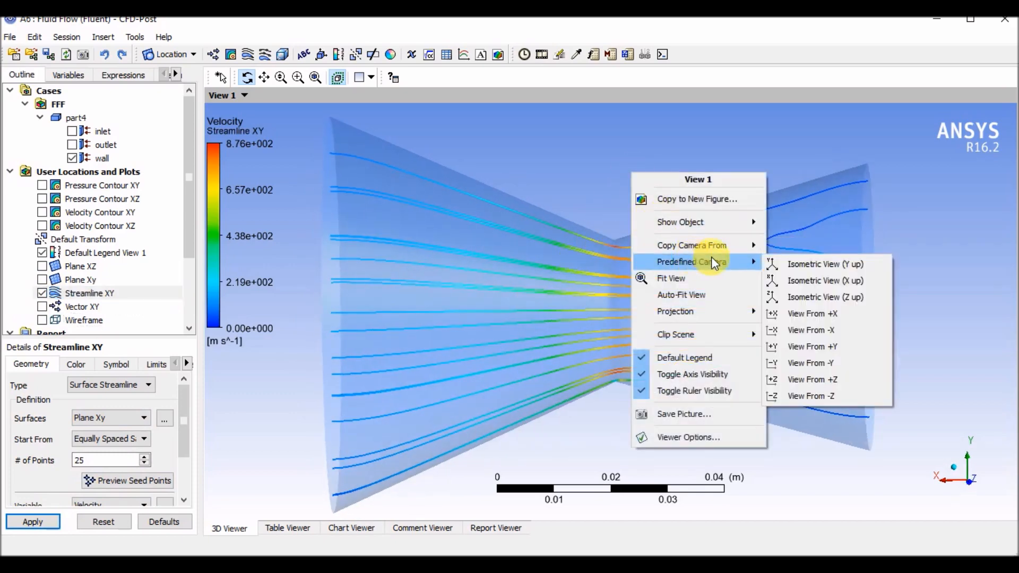
pyautogui.click(827, 393)
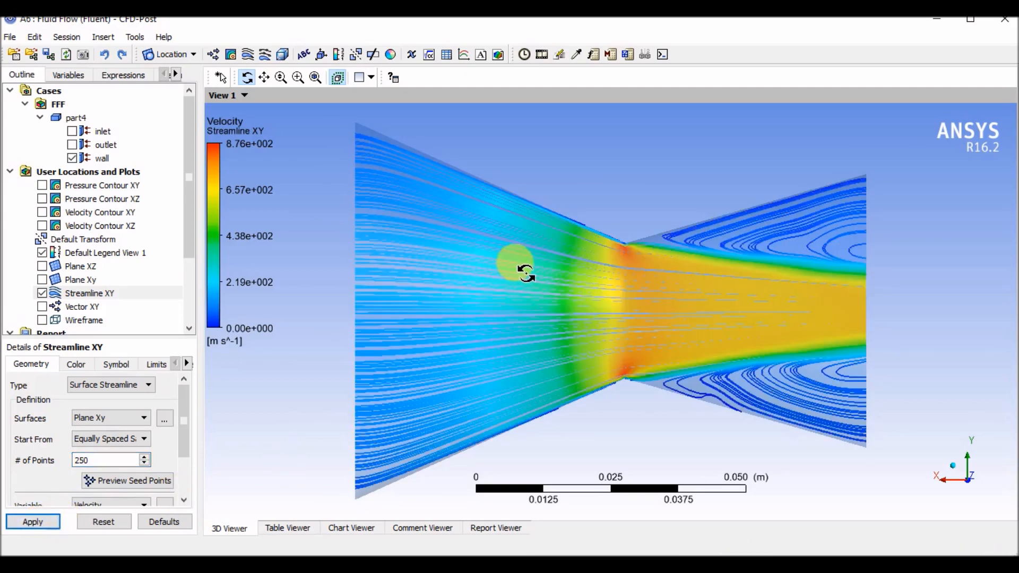
pyautogui.scroll(1, 419, 213)
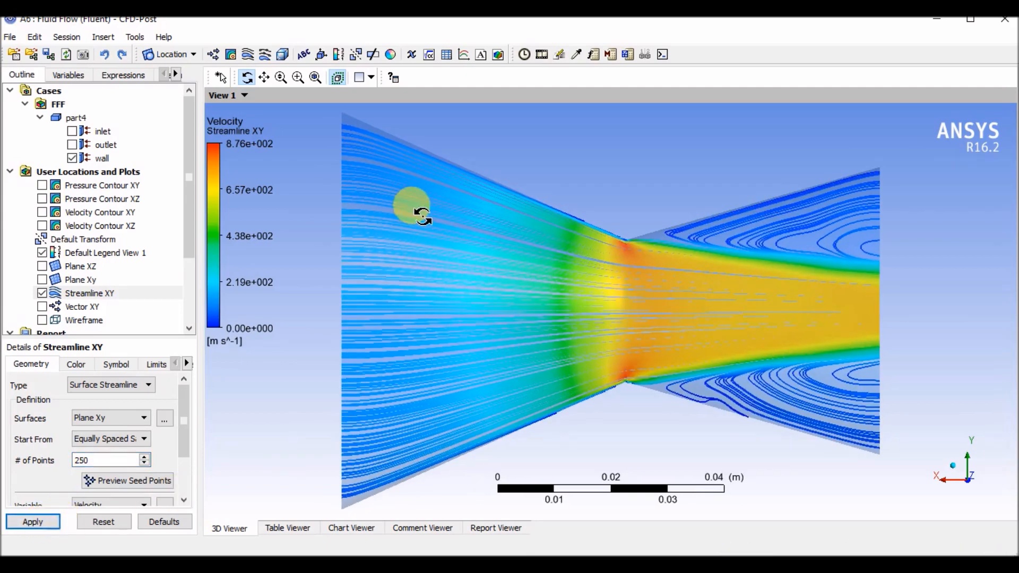
# Hide the nozzle wall and inspect the Streamline XY plot from an oblique angle.
pyautogui.click(72, 158)
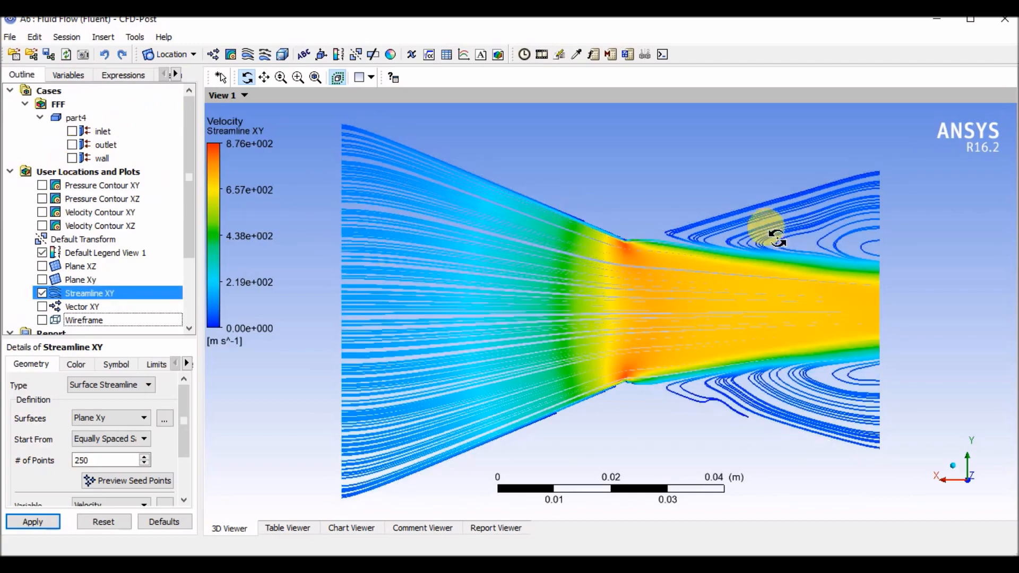
pyautogui.scroll(1, 606, 256)
pyautogui.moveTo(478, 291); pyautogui.dragTo(554, 320)
# Duplicate the Streamline XY plot under the name "Streamline XZ".
pyautogui.rightClick(96, 293)
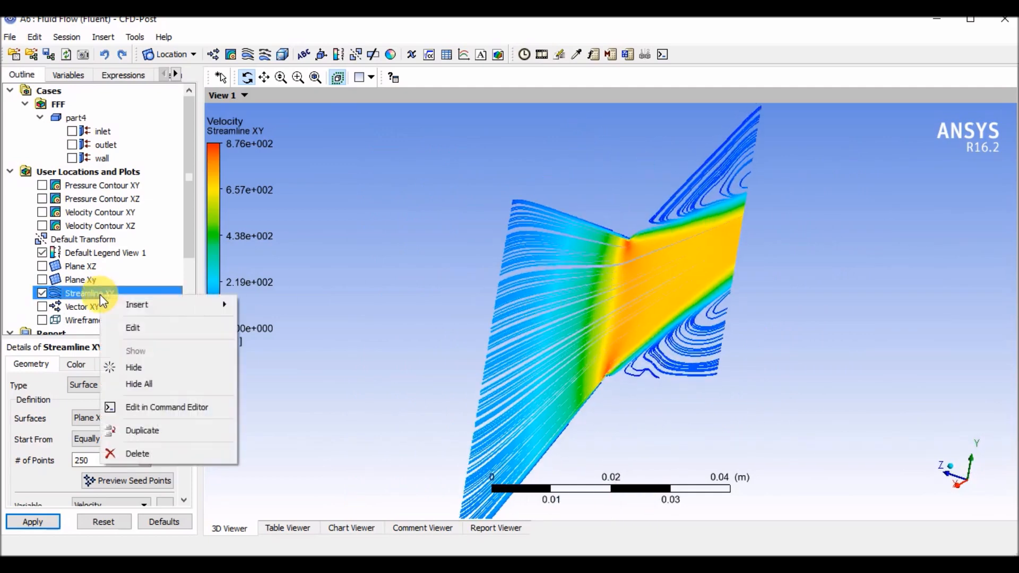
pyautogui.click(142, 430)
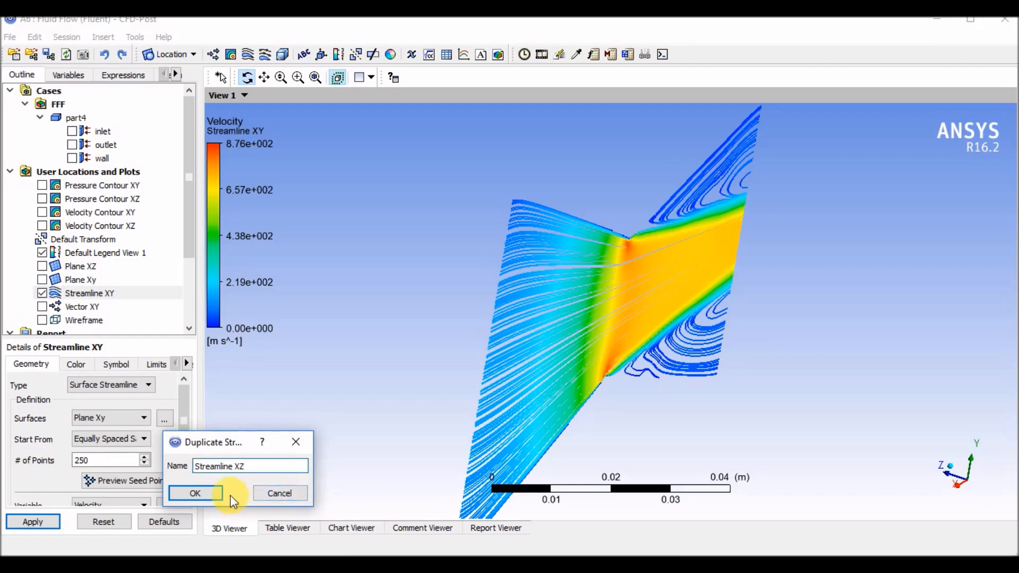
pyautogui.click(214, 492)
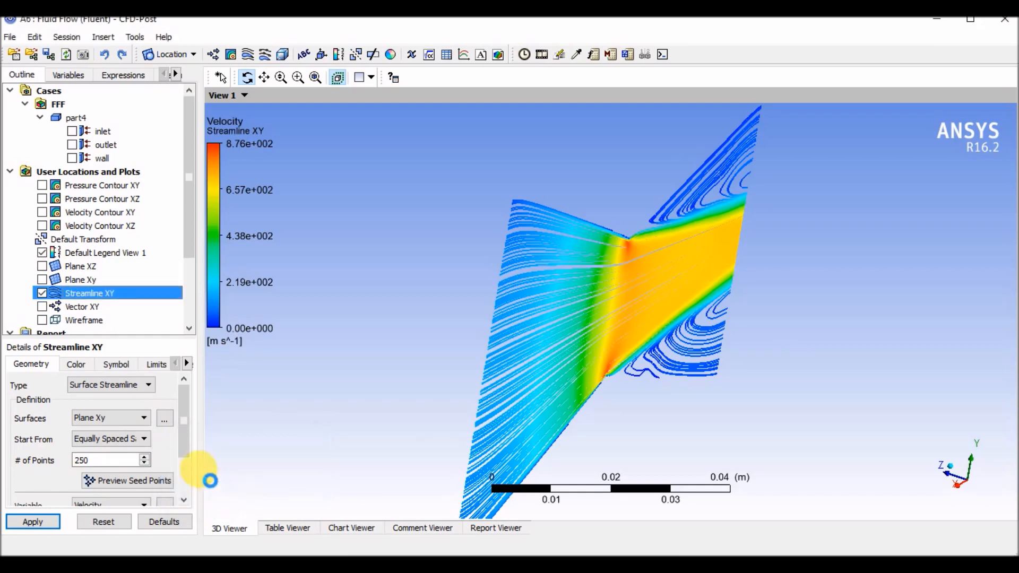
# Set the surface of Streamline XZ to Plane XZ, apply it and view both streamline planes from an oblique angle.
pyautogui.click(105, 308)
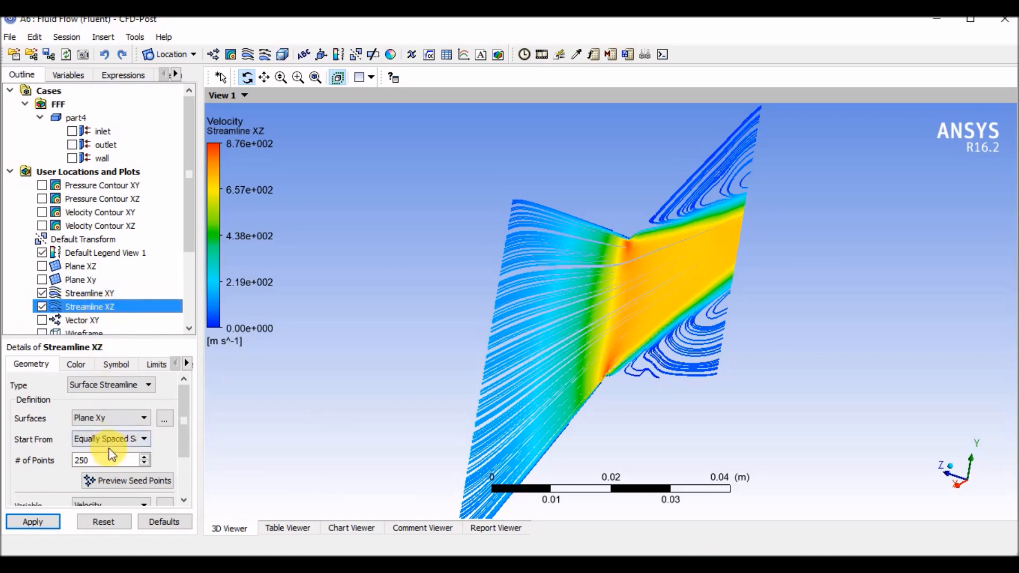
pyautogui.click(127, 417)
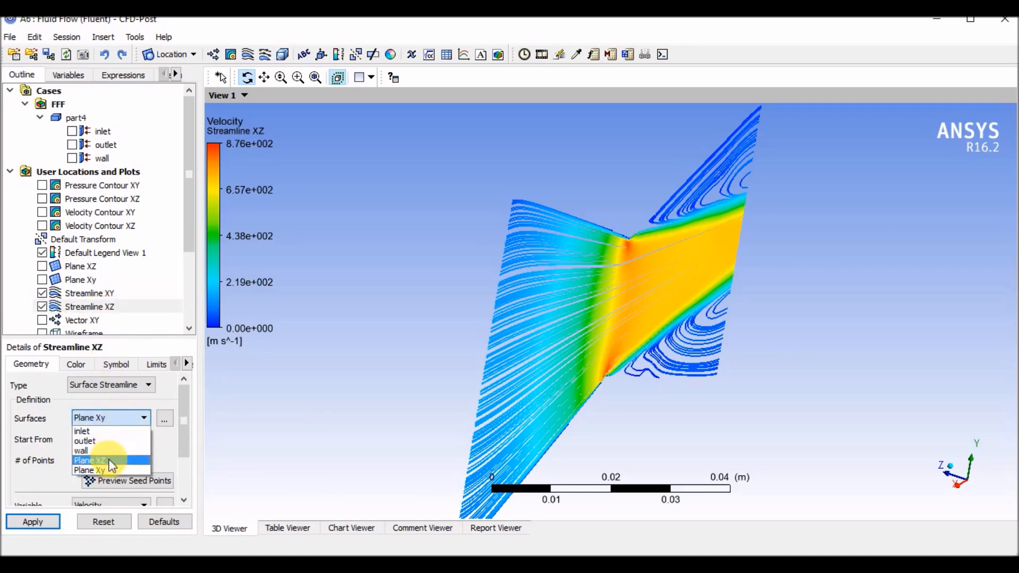
pyautogui.click(112, 461)
pyautogui.click(31, 521)
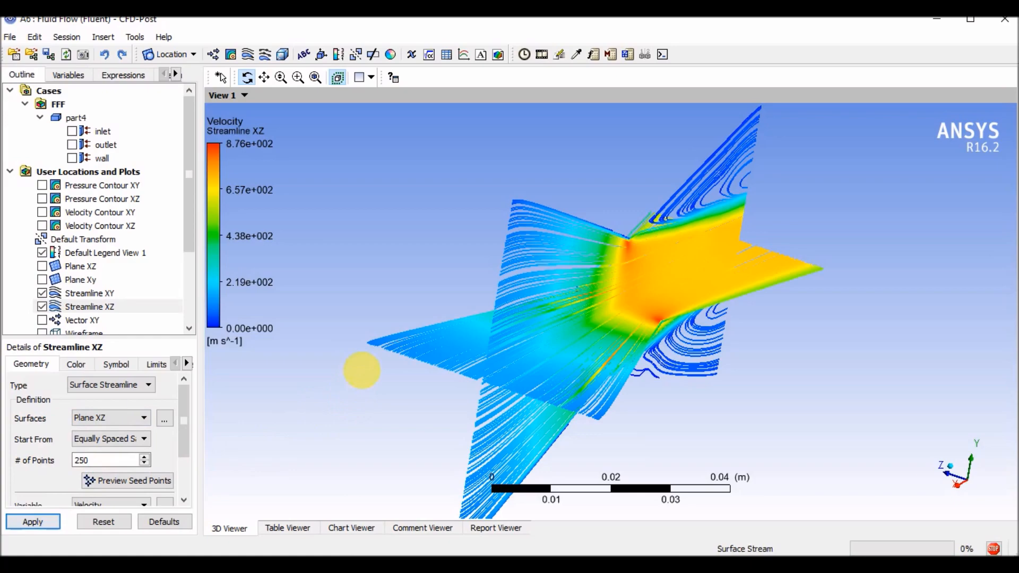
pyautogui.moveTo(403, 292); pyautogui.dragTo(516, 448)
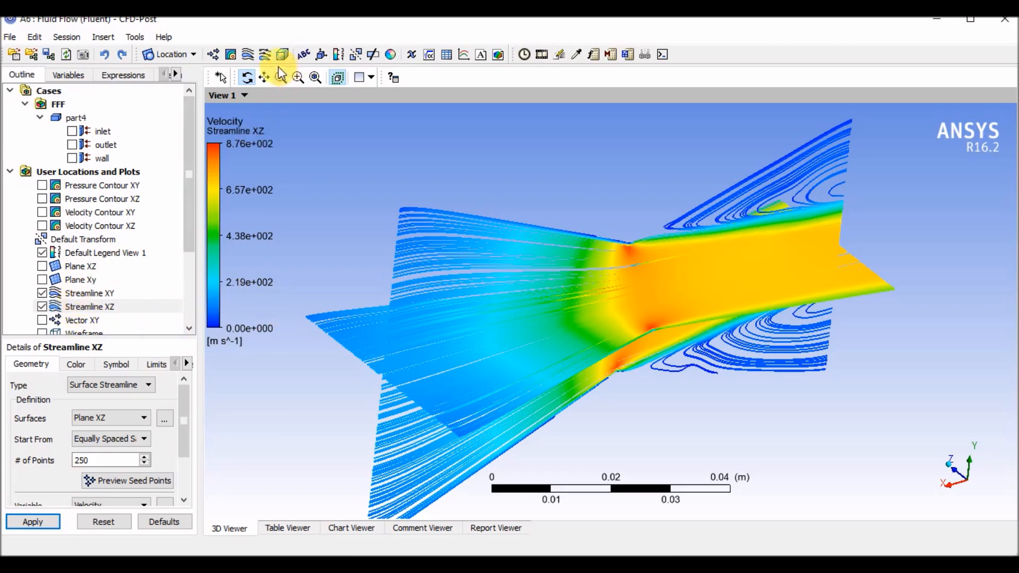
# Show the nozzle wall, insert a streamline plot named "Streamline" and try to apply it without a start location.
pyautogui.click(72, 159)
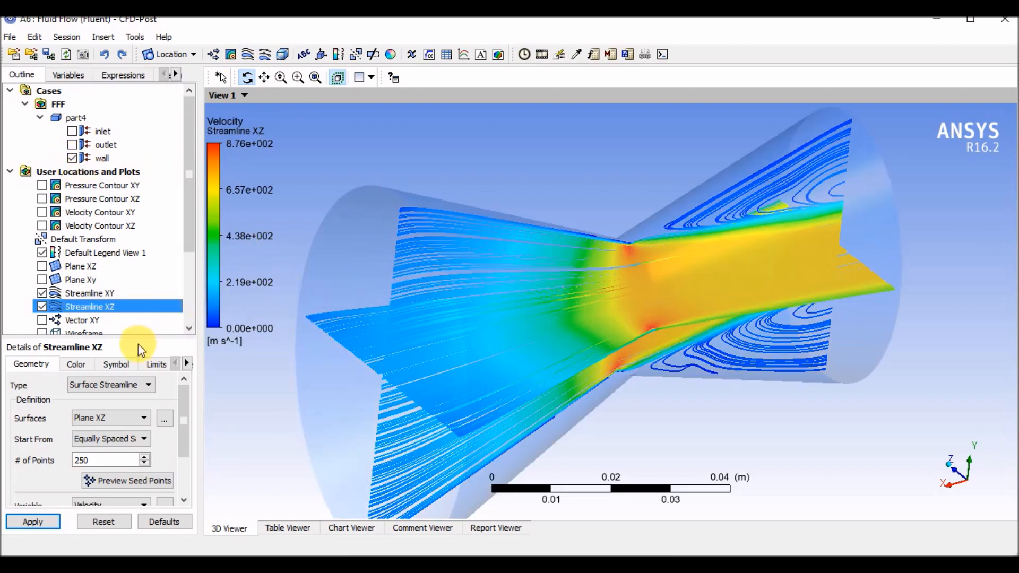
pyautogui.click(248, 54)
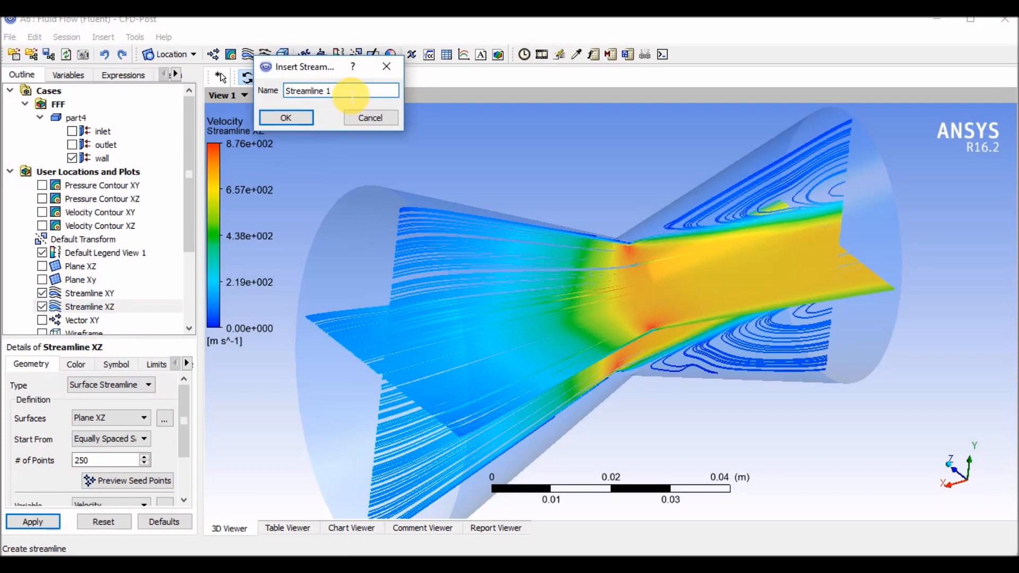
pyautogui.press('Return')
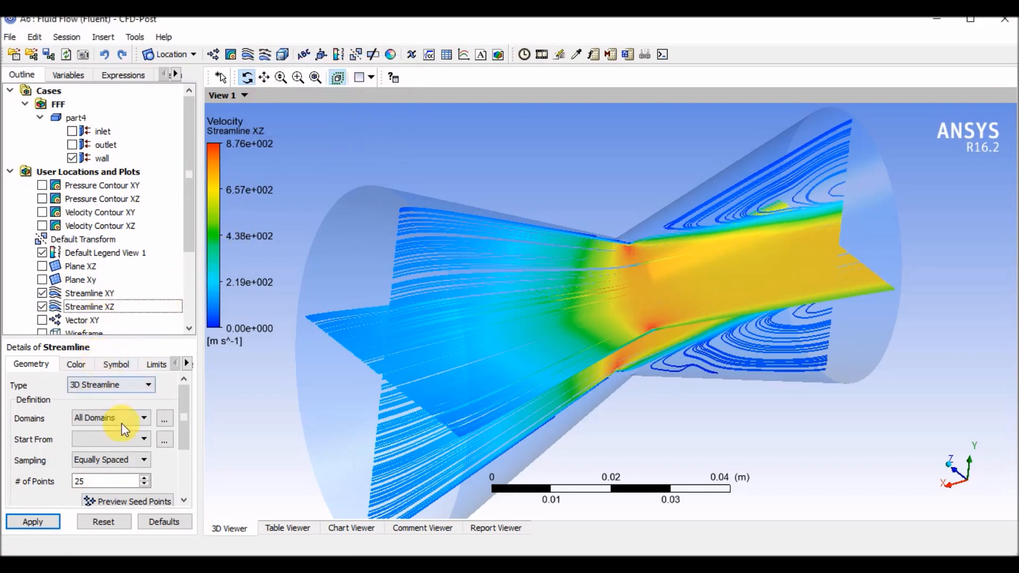
pyautogui.click(39, 515)
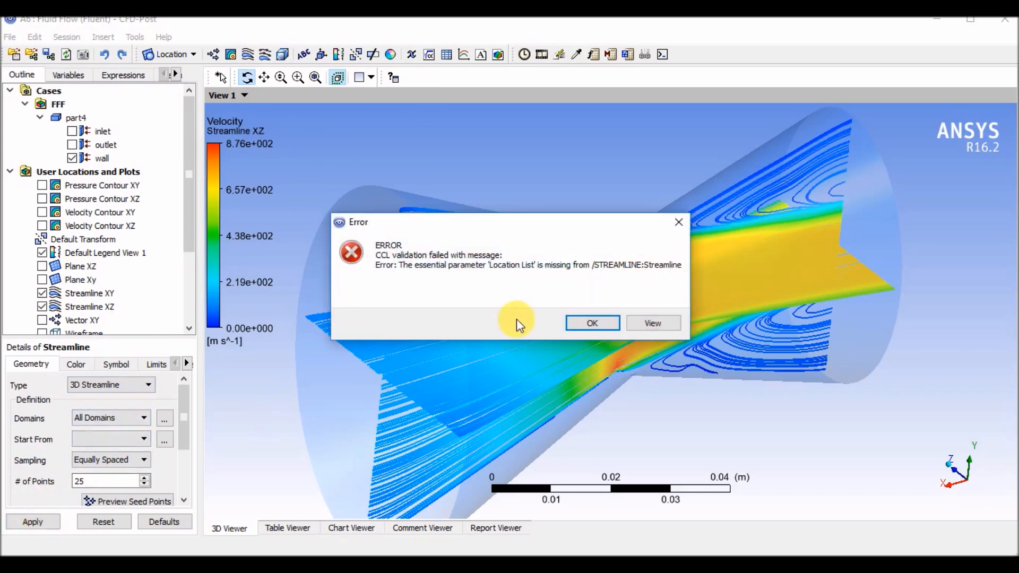
pyautogui.click(681, 220)
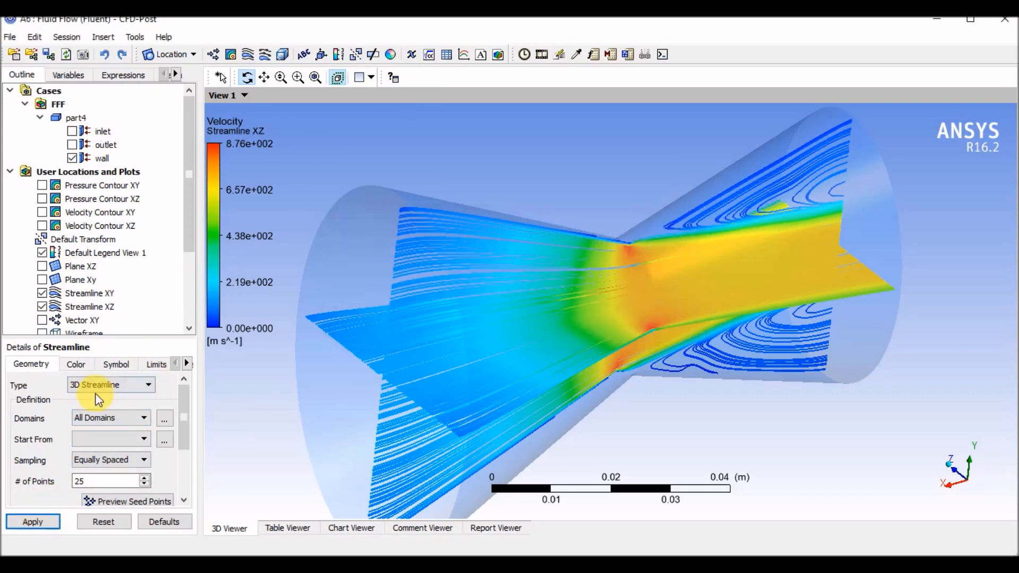
# Start the 3D Streamline from the inlet, apply it and hide Streamline XY and Streamline XZ.
pyautogui.click(127, 445)
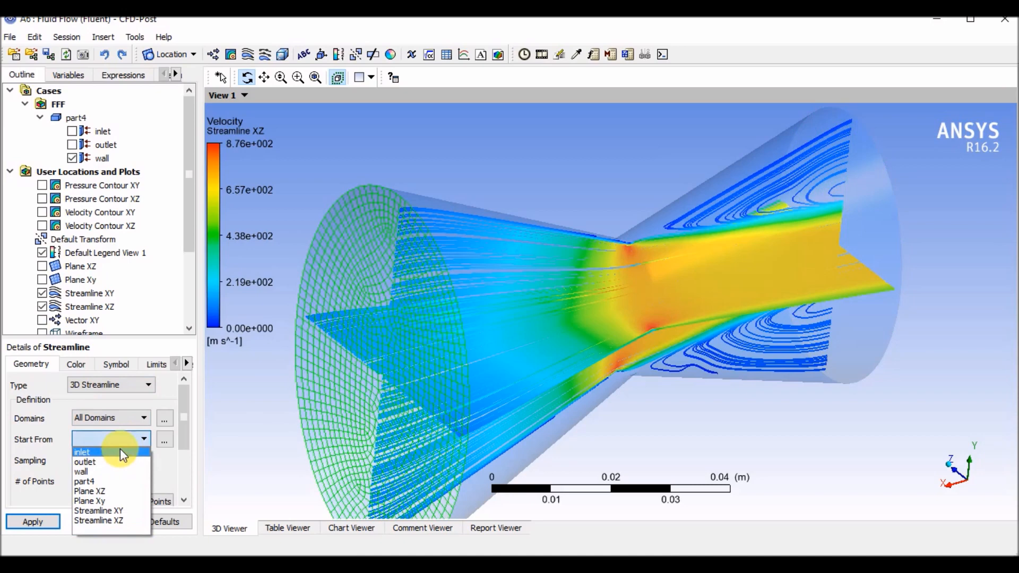
pyautogui.click(120, 449)
pyautogui.click(33, 522)
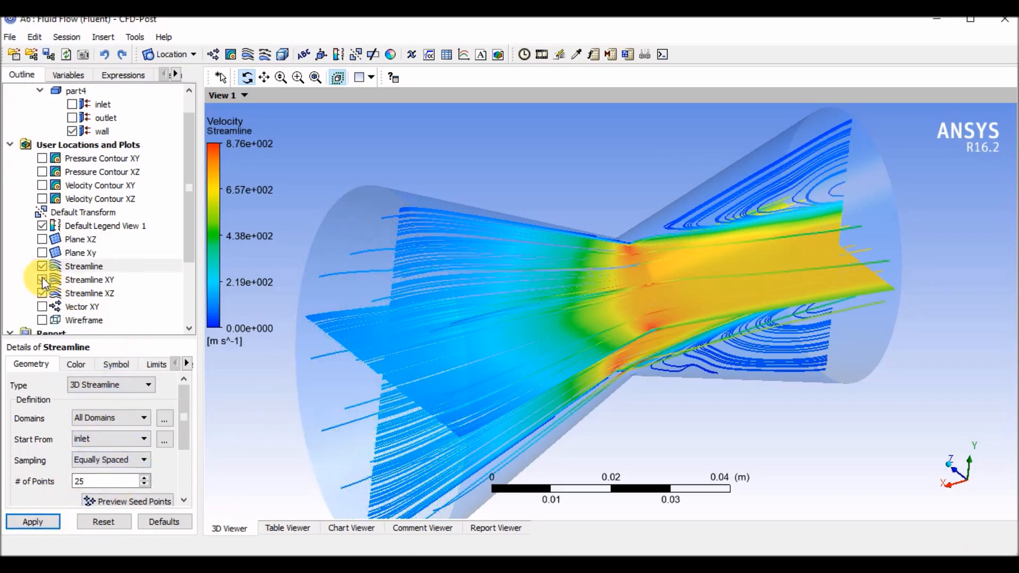
pyautogui.click(43, 281)
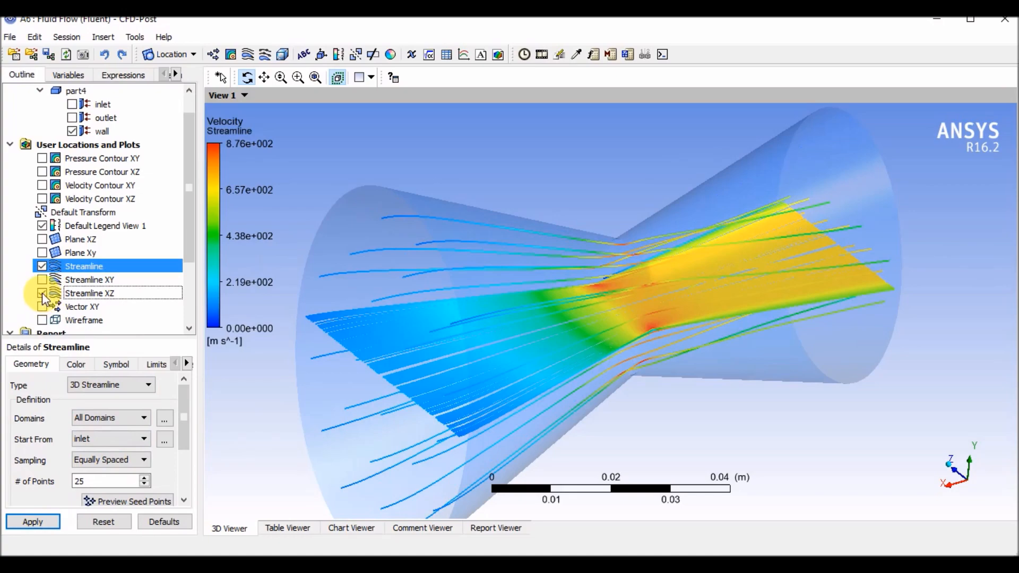
pyautogui.click(42, 293)
pyautogui.moveTo(493, 357); pyautogui.dragTo(522, 360)
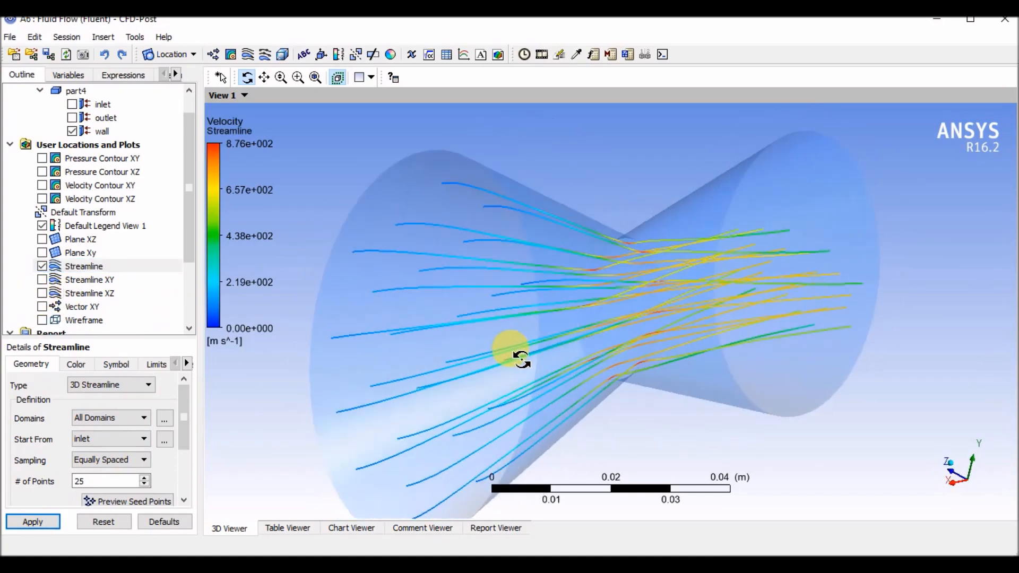
# Set the number of points of the 3D Streamline to 250 and apply it.
pyautogui.click(109, 483)
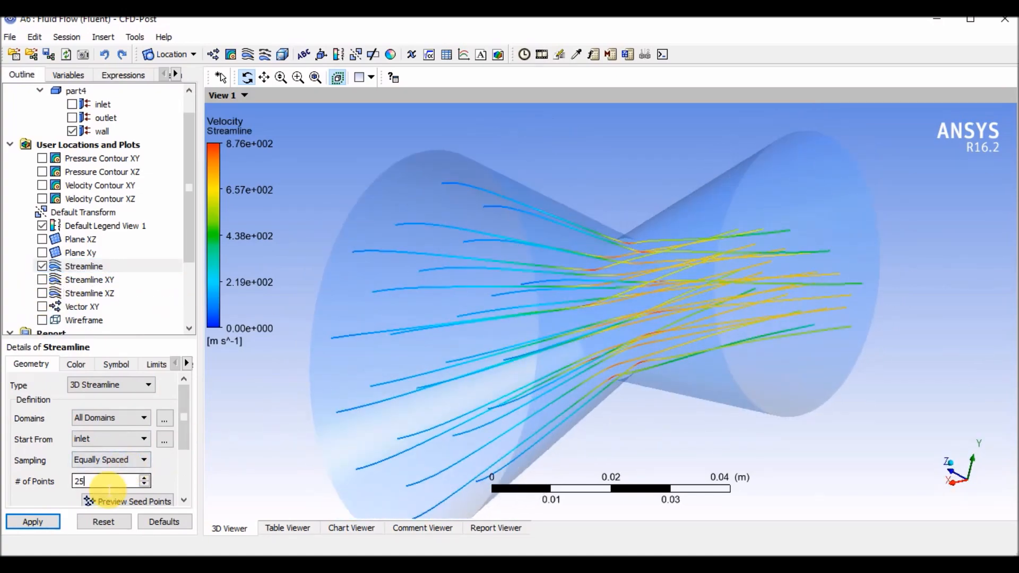
pyautogui.click(32, 522)
pyautogui.moveTo(390, 413); pyautogui.dragTo(367, 389)
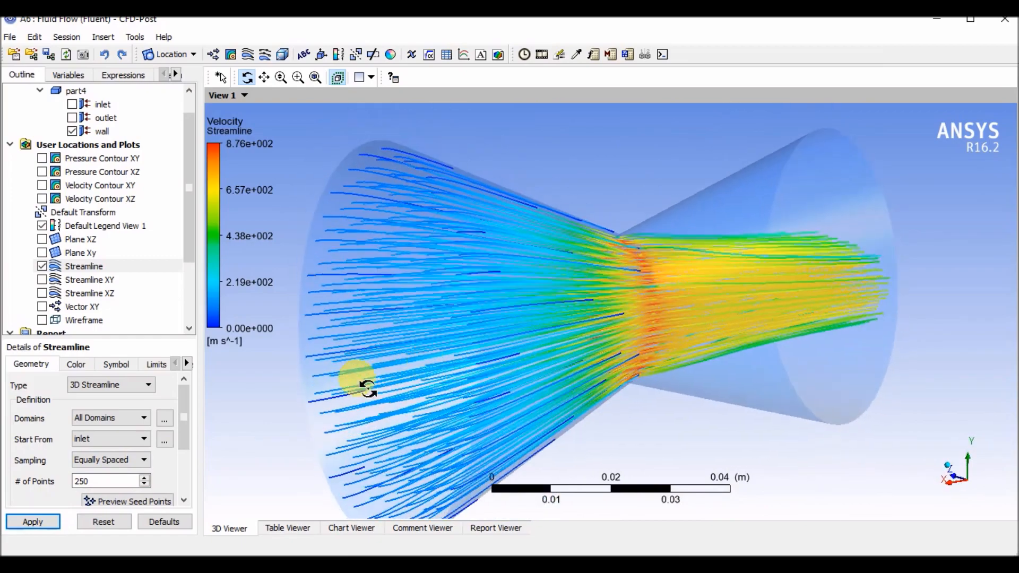
# Look through the color, symbol, limits, render and view settings of the 3D Streamline.
pyautogui.click(78, 365)
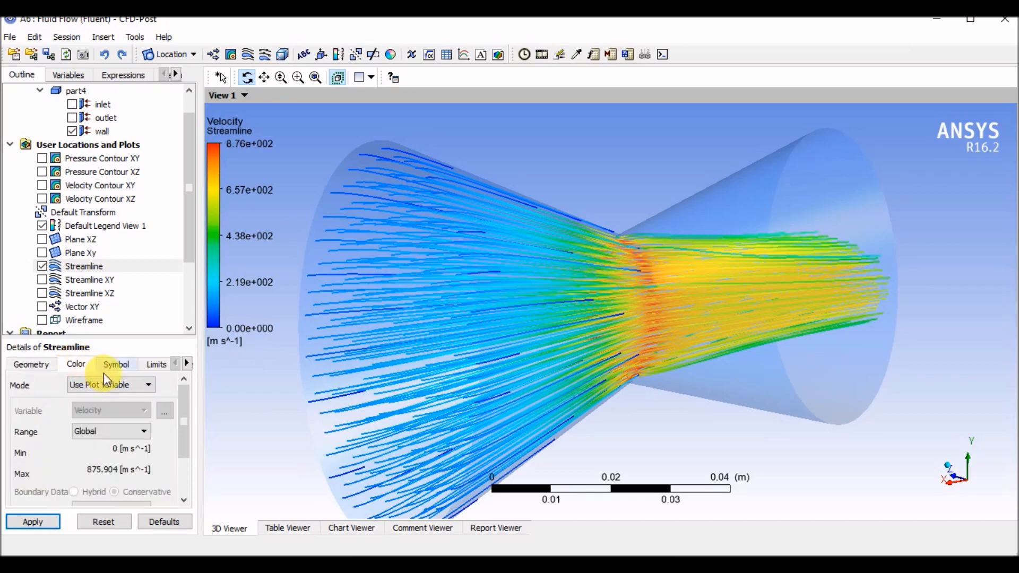
pyautogui.click(117, 367)
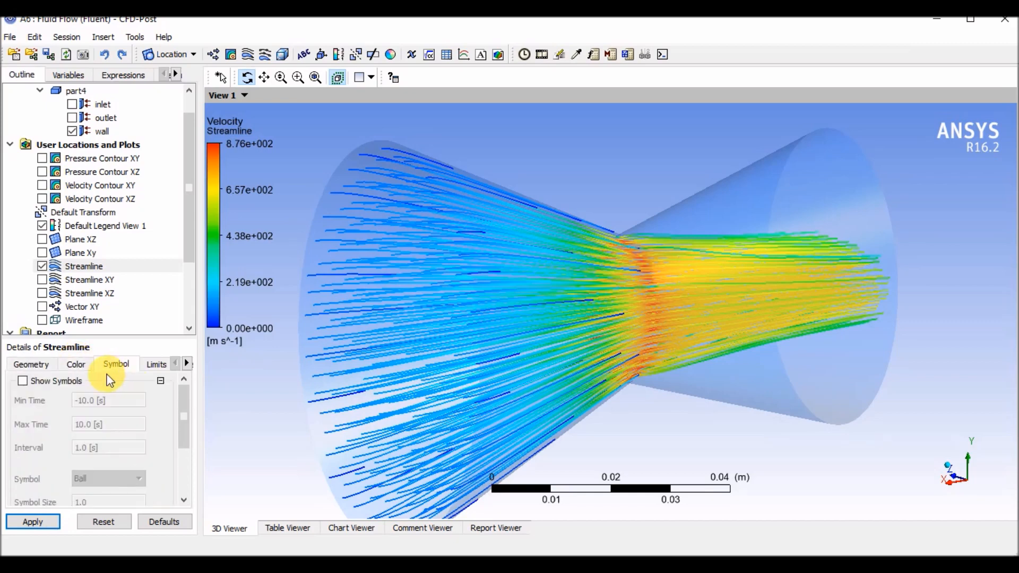
pyautogui.moveTo(182, 419); pyautogui.dragTo(184, 452)
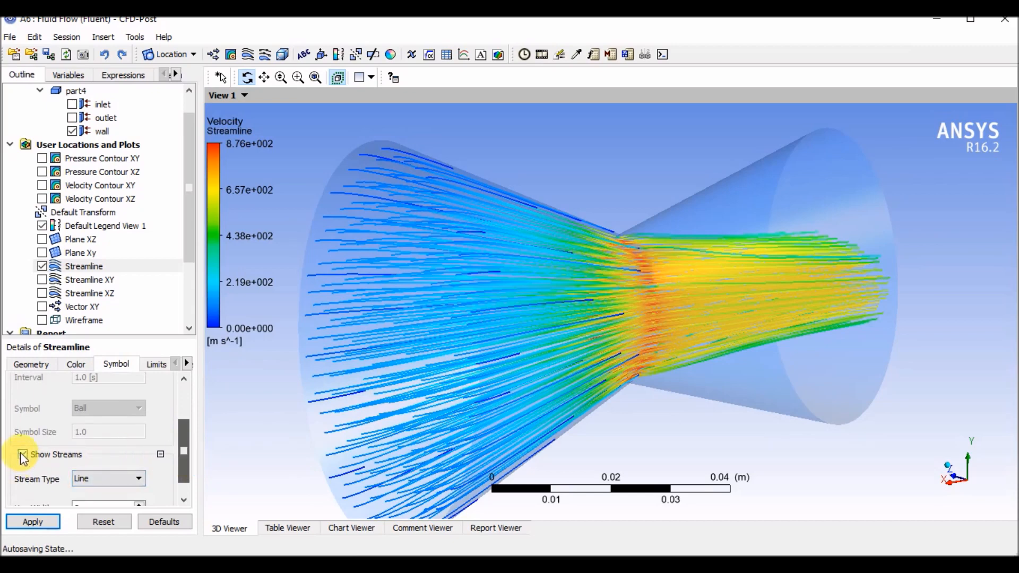
pyautogui.scroll(3, 61, 416)
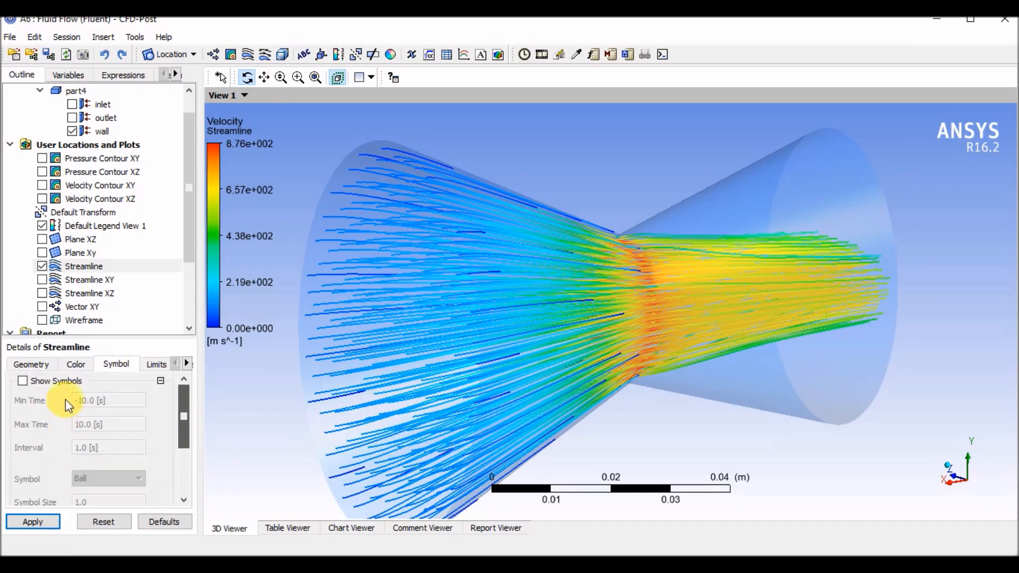
pyautogui.click(76, 364)
pyautogui.click(155, 367)
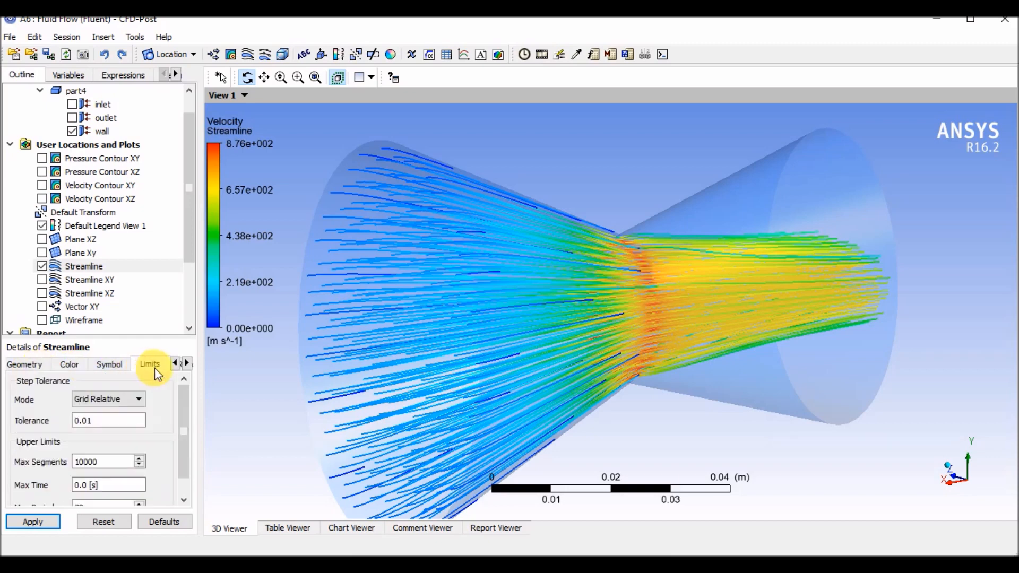
pyautogui.click(186, 363)
pyautogui.click(187, 364)
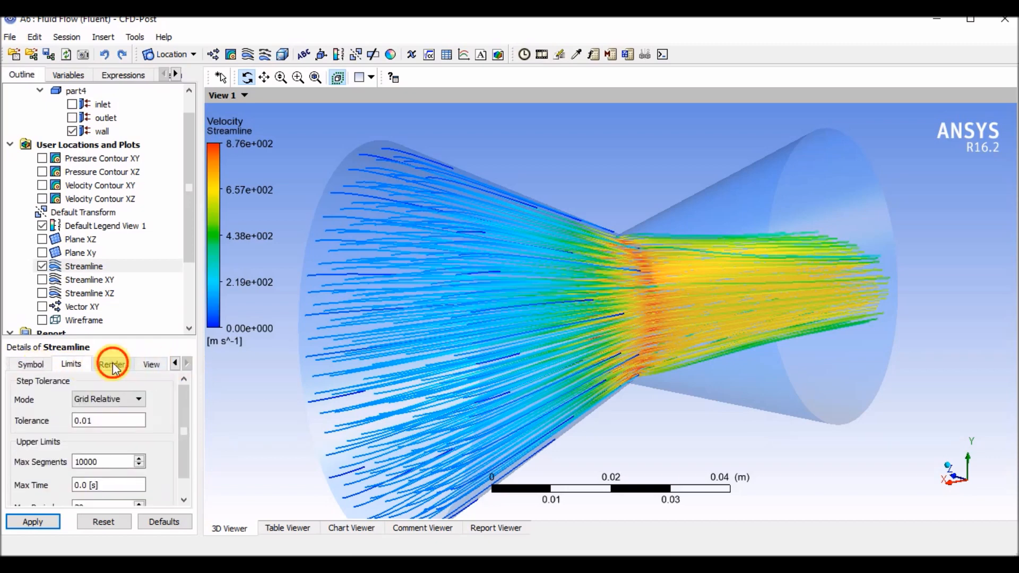
pyautogui.click(111, 364)
pyautogui.click(154, 365)
pyautogui.click(175, 364)
pyautogui.click(175, 365)
pyautogui.click(85, 365)
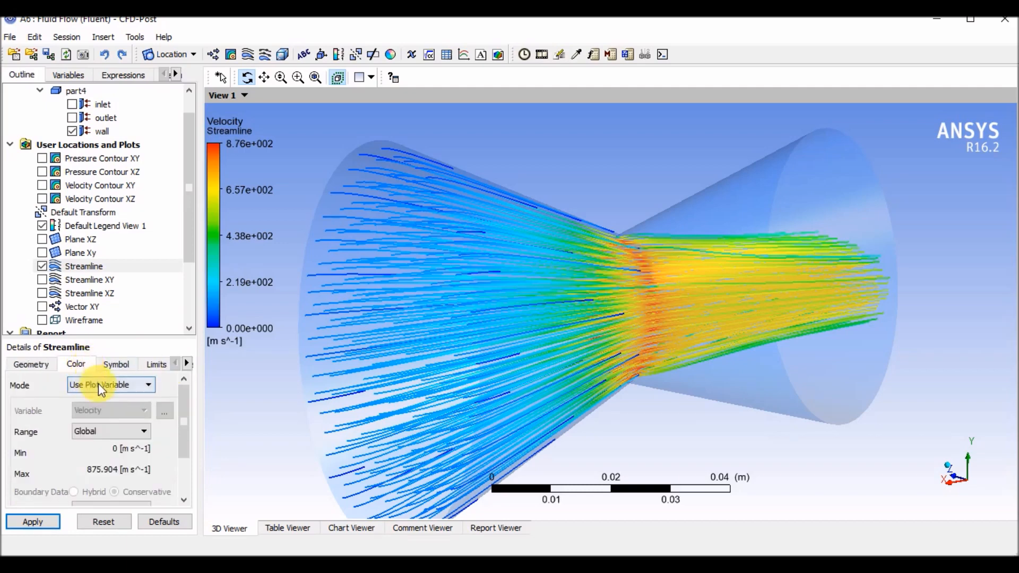
# Set the direction of the 3D Streamline to forward and backward and apply it.
pyautogui.click(27, 363)
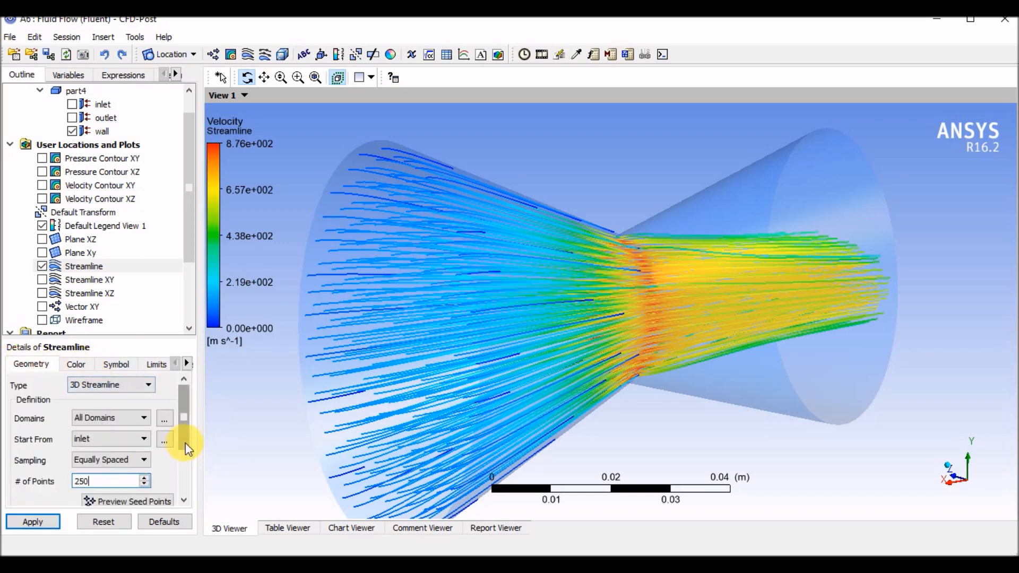
pyautogui.scroll(-4, 185, 450)
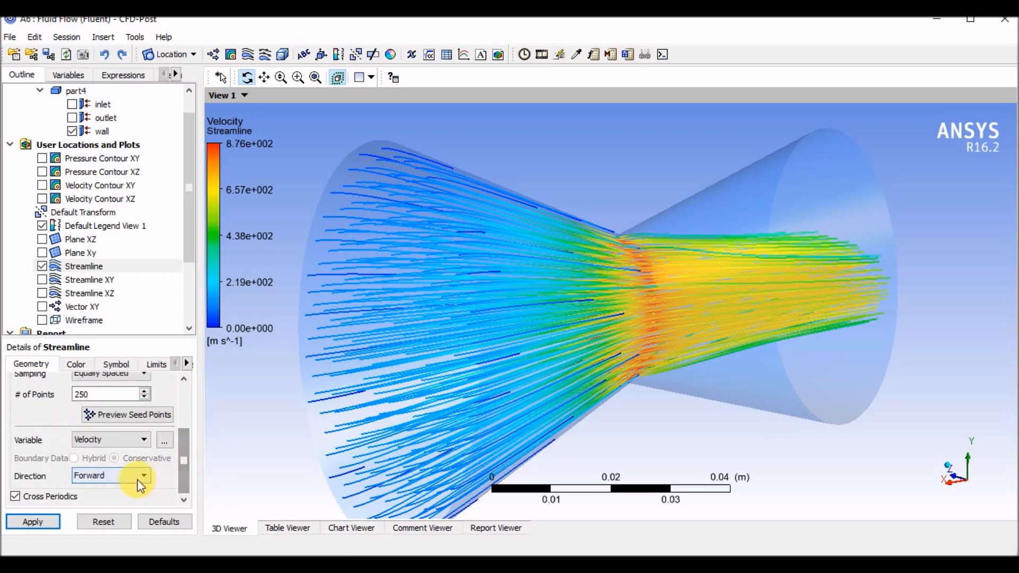
pyautogui.click(140, 485)
pyautogui.click(136, 511)
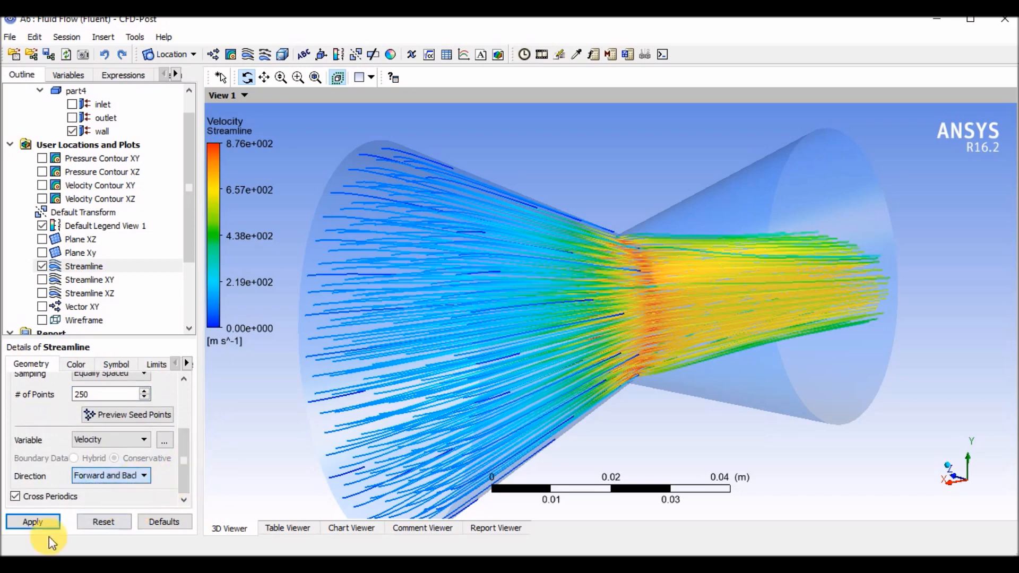
pyautogui.click(32, 524)
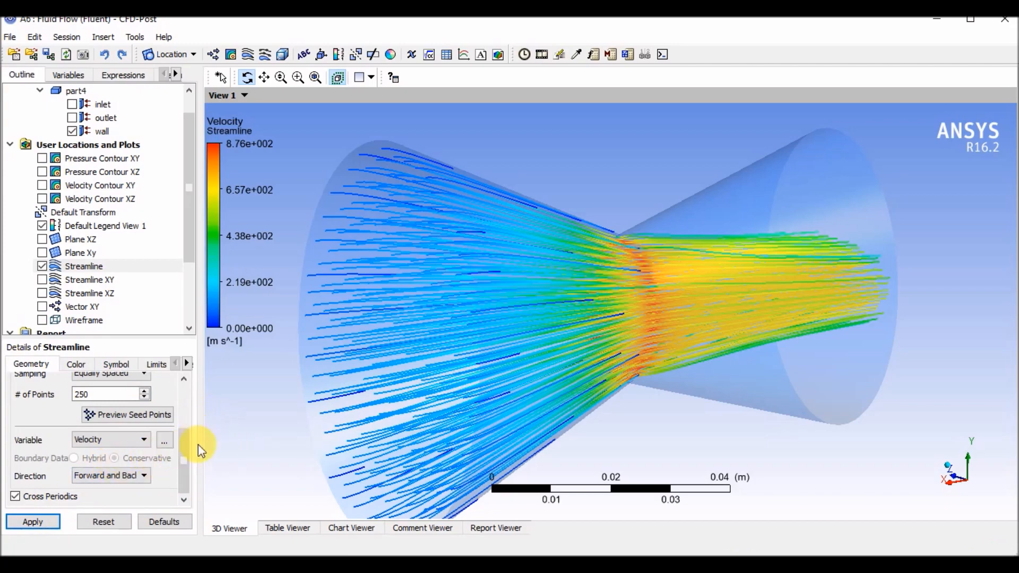
pyautogui.moveTo(185, 471); pyautogui.dragTo(186, 444)
# Reposition the whole nozzle within the 3D view and hide Default Legend View 1.
pyautogui.moveTo(512, 292); pyautogui.dragTo(501, 310)
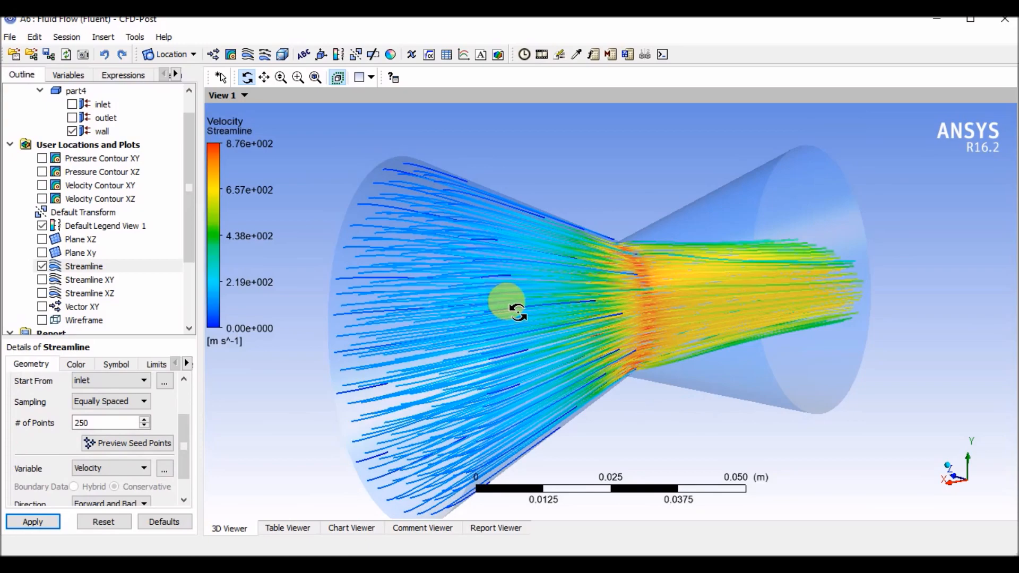
pyautogui.click(264, 77)
pyautogui.moveTo(526, 319)
pyautogui.mouseDown(button='middle')
pyautogui.moveTo(516, 291)
pyautogui.moveTo(505, 320)
pyautogui.moveTo(530, 324)
pyautogui.moveTo(526, 305)
pyautogui.moveTo(531, 321)
pyautogui.mouseUp(button='middle')
pyautogui.click(265, 78)
pyautogui.moveTo(466, 260); pyautogui.dragTo(403, 286)
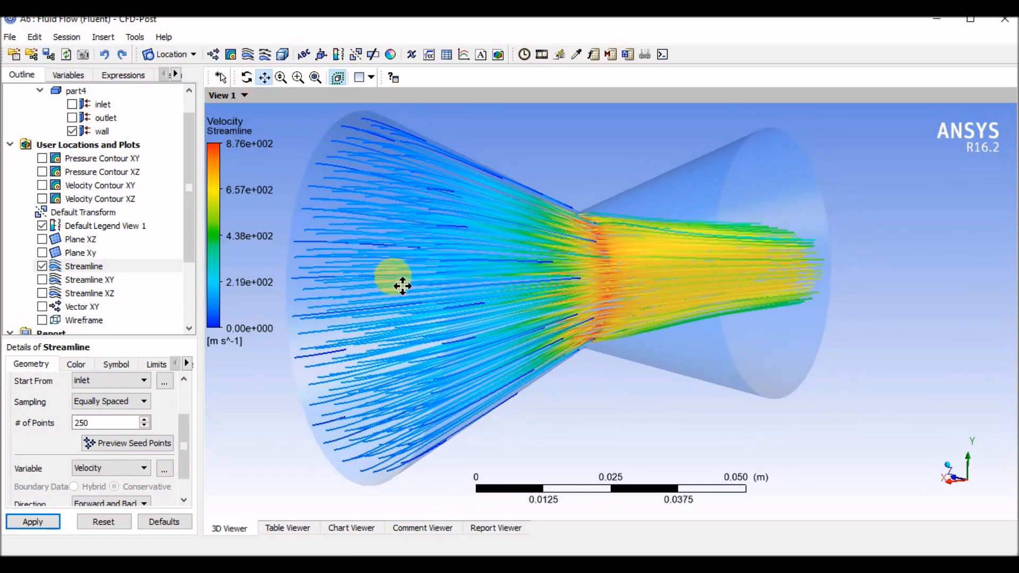
pyautogui.click(42, 226)
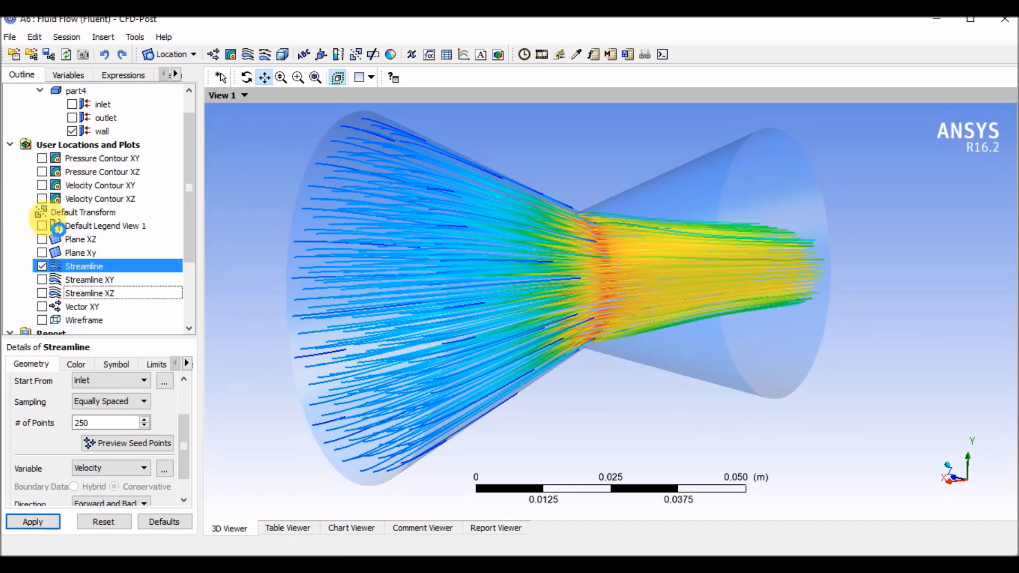
# Play a Quick Animation of the Streamline object at the slowest speed.
pyautogui.click(541, 59)
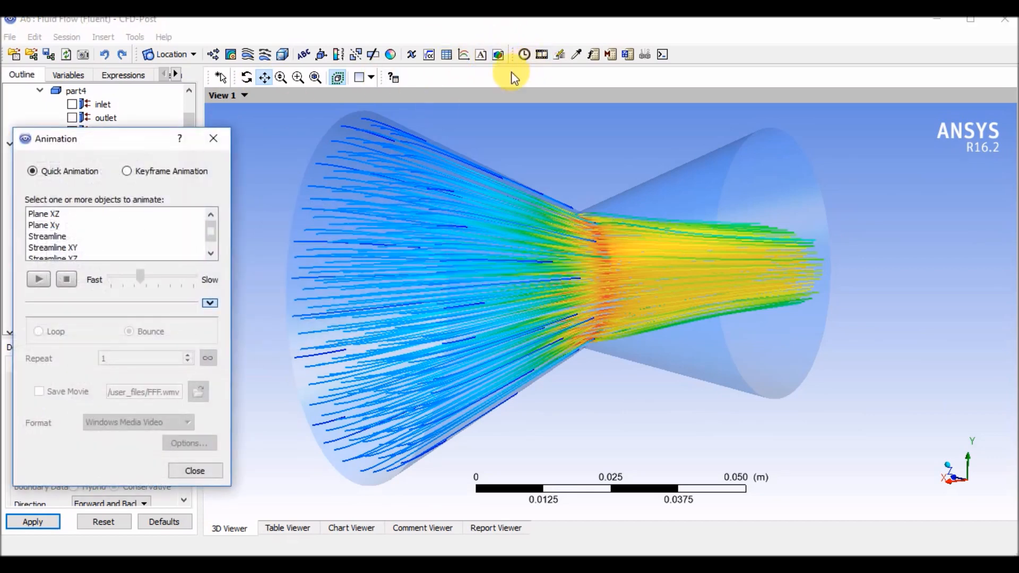
pyautogui.click(101, 237)
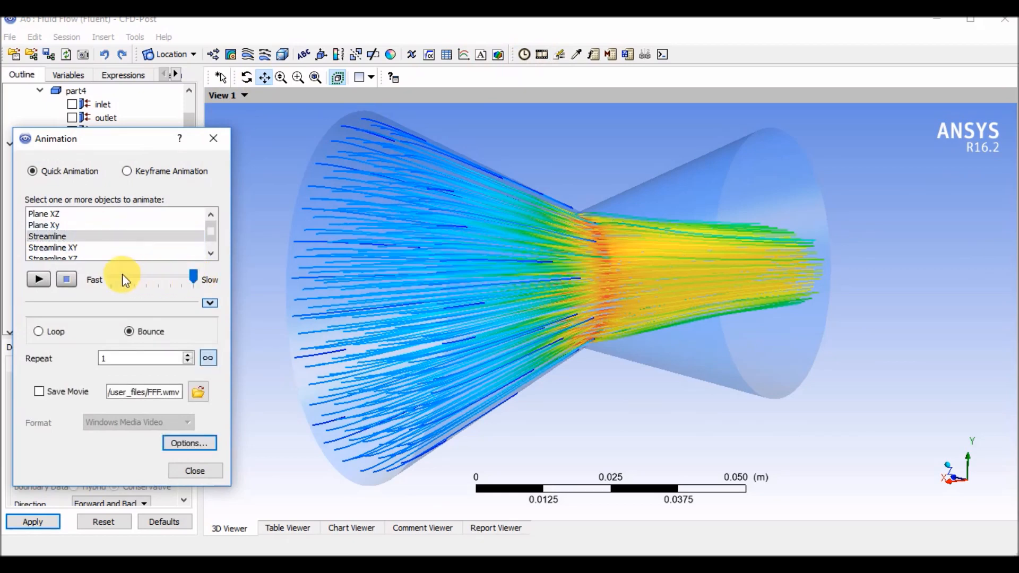
pyautogui.click(44, 279)
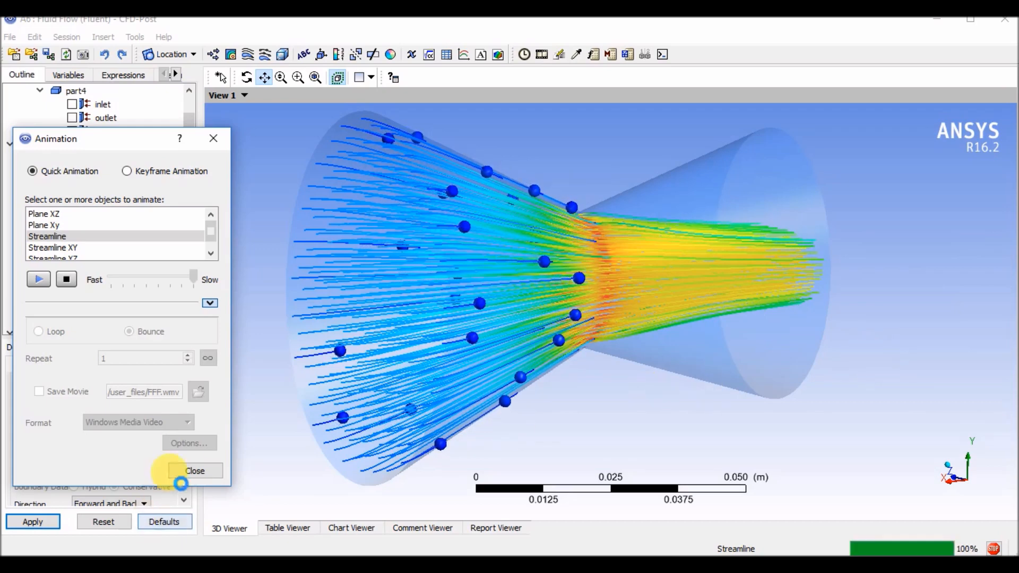
# Stop the running streamline animation and turn off Show Streams for the 3D Streamline, applying the change.
pyautogui.click(66, 279)
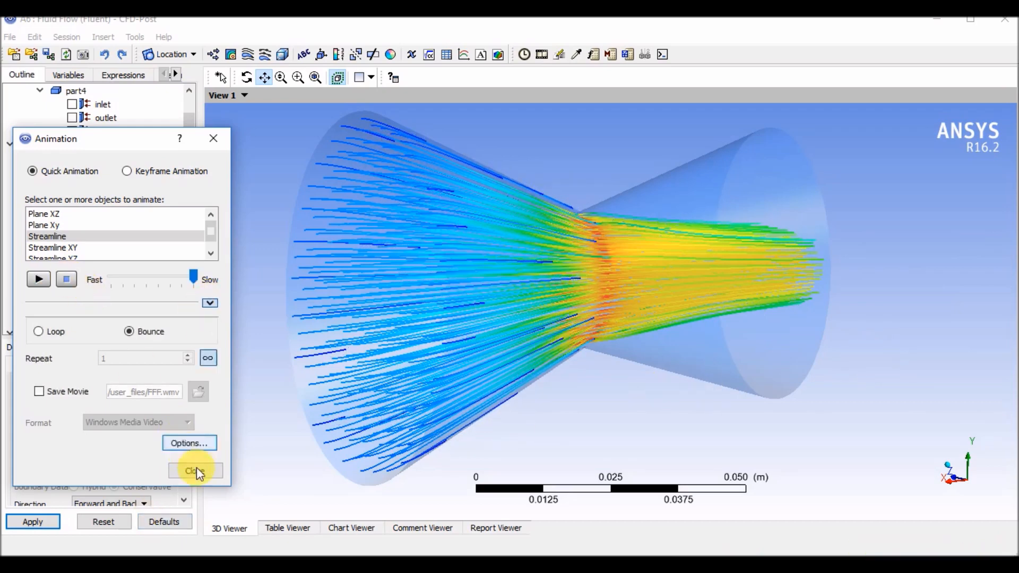
pyautogui.click(195, 471)
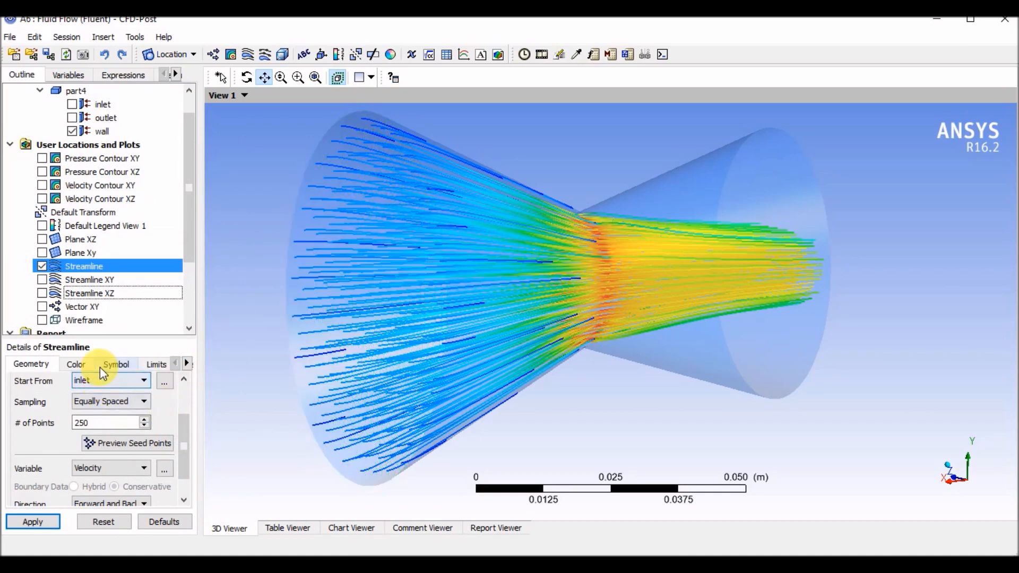
pyautogui.click(114, 365)
pyautogui.moveTo(179, 415); pyautogui.dragTo(191, 465)
pyautogui.click(136, 458)
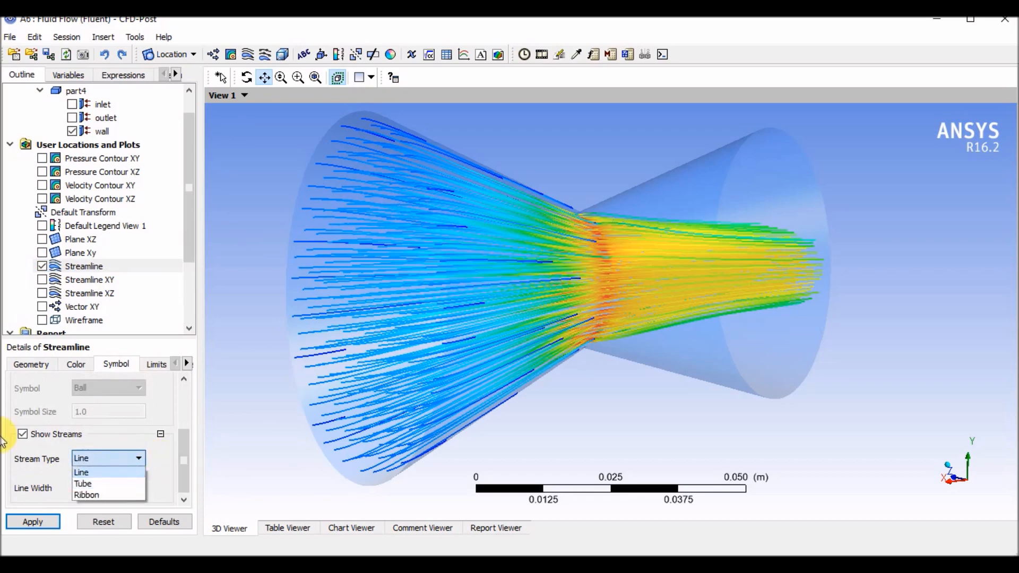
pyautogui.click(22, 435)
pyautogui.click(33, 522)
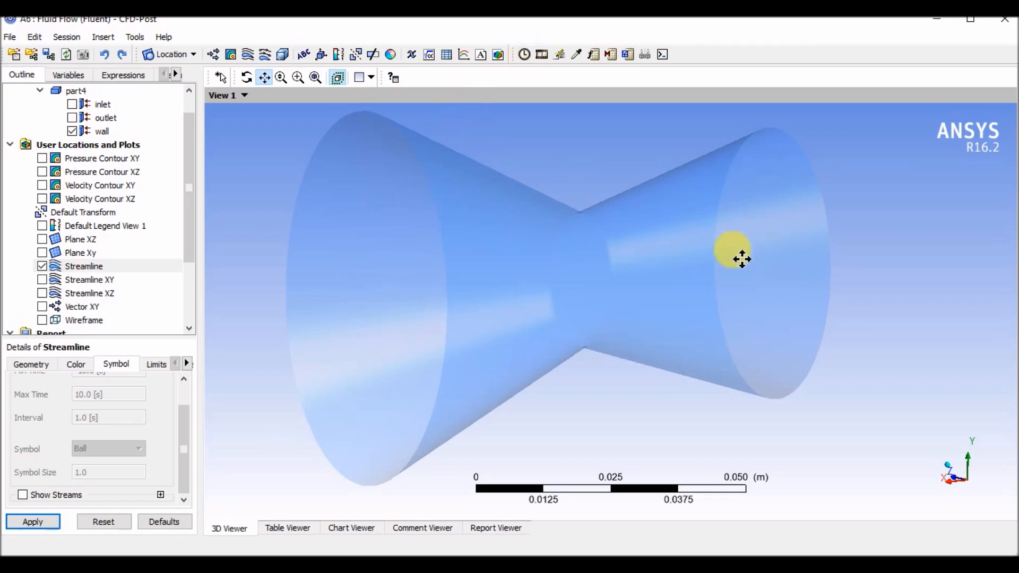
# Show symbols on the 3D Streamline with min time -20 s, max time 20 s and interval 0.5 s, and apply.
pyautogui.click(75, 364)
pyautogui.click(116, 364)
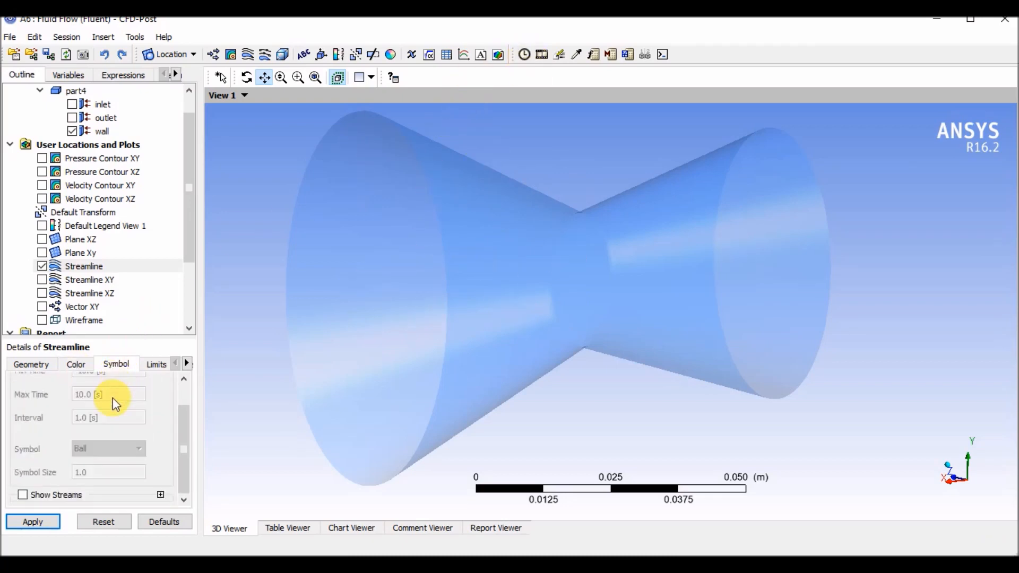
pyautogui.click(22, 381)
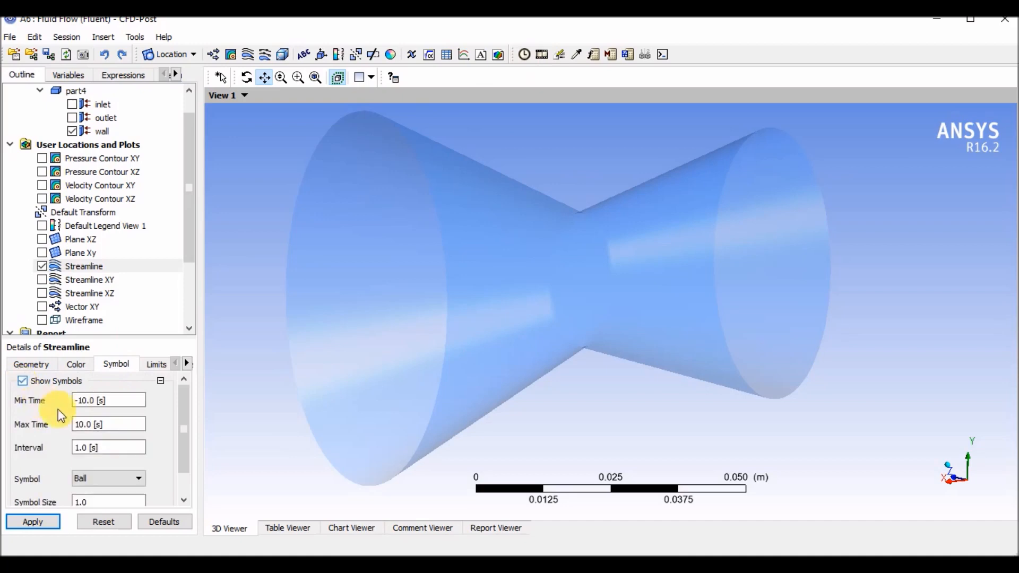
pyautogui.click(88, 403)
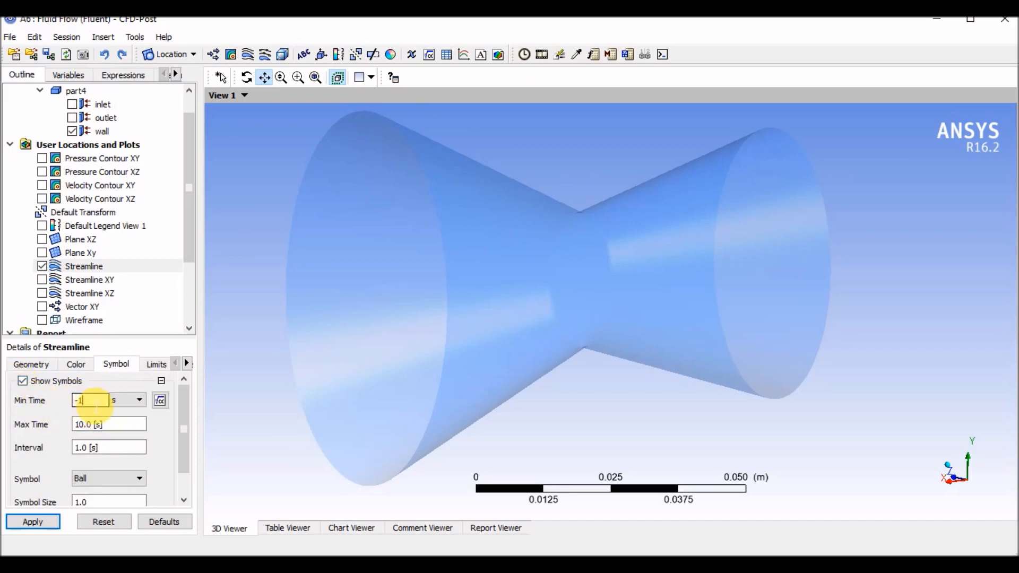
pyautogui.write('-20')
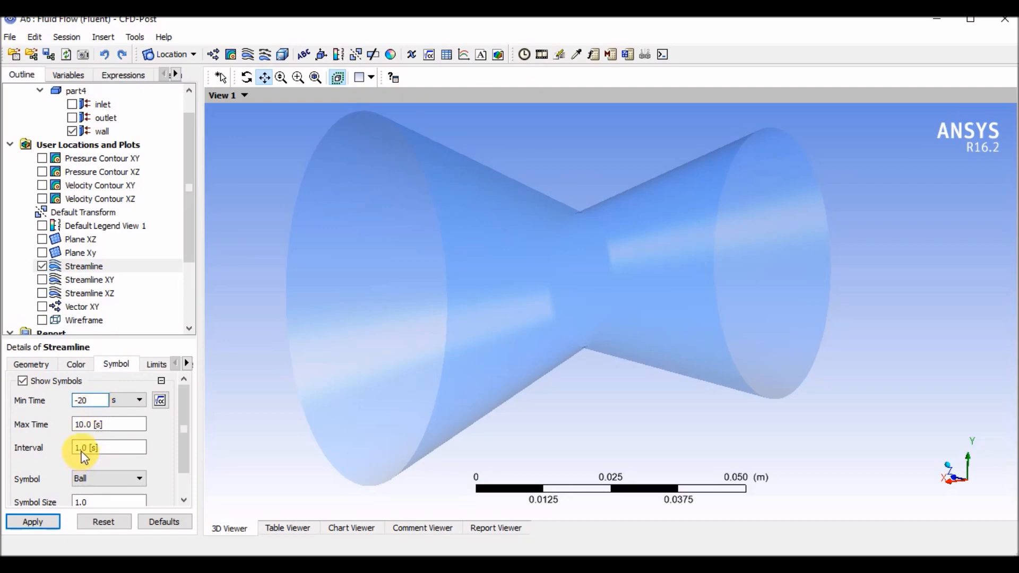
pyautogui.click(86, 425)
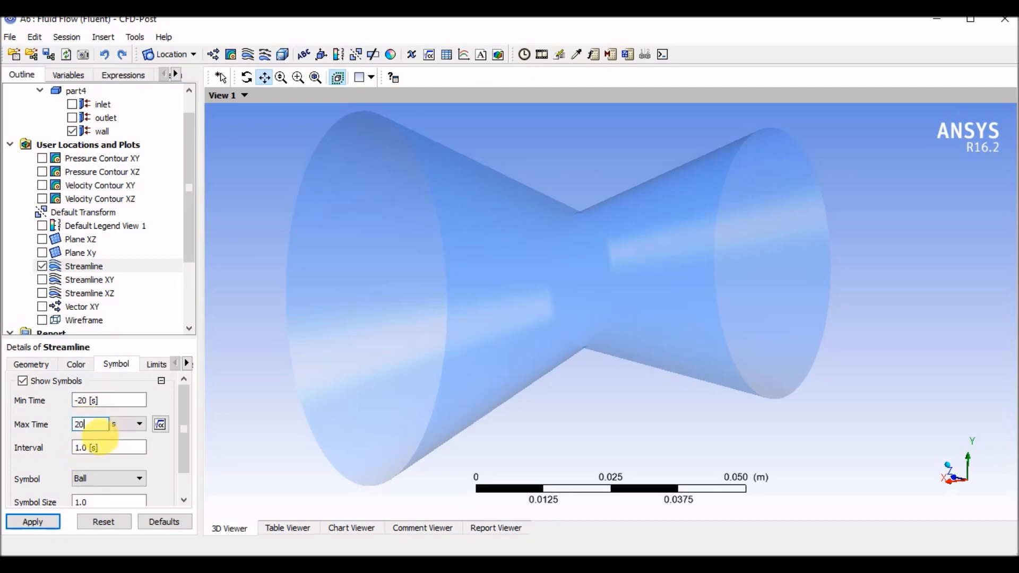
pyautogui.write('20')
pyautogui.click(89, 449)
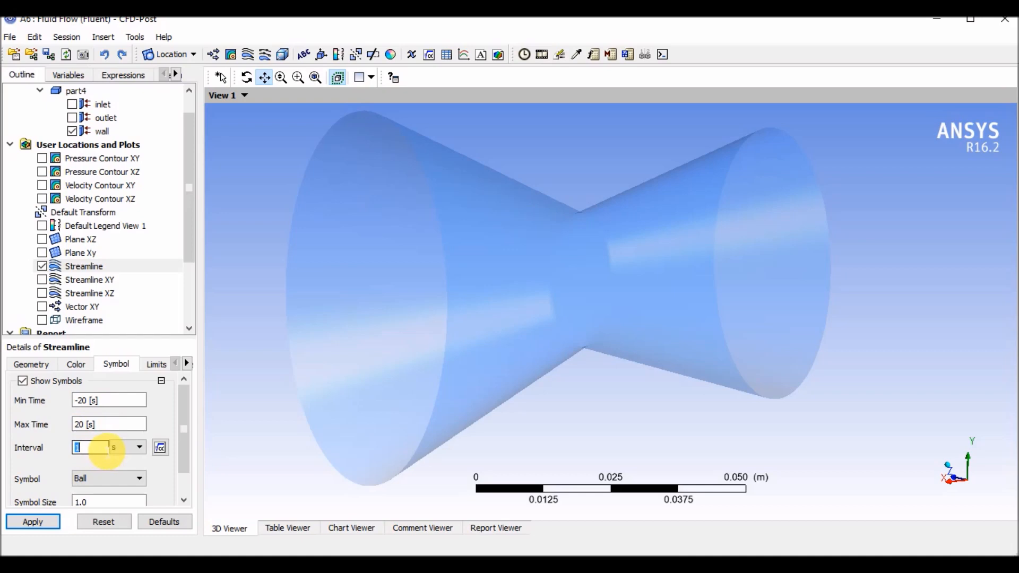
pyautogui.write('0.5')
pyautogui.click(33, 522)
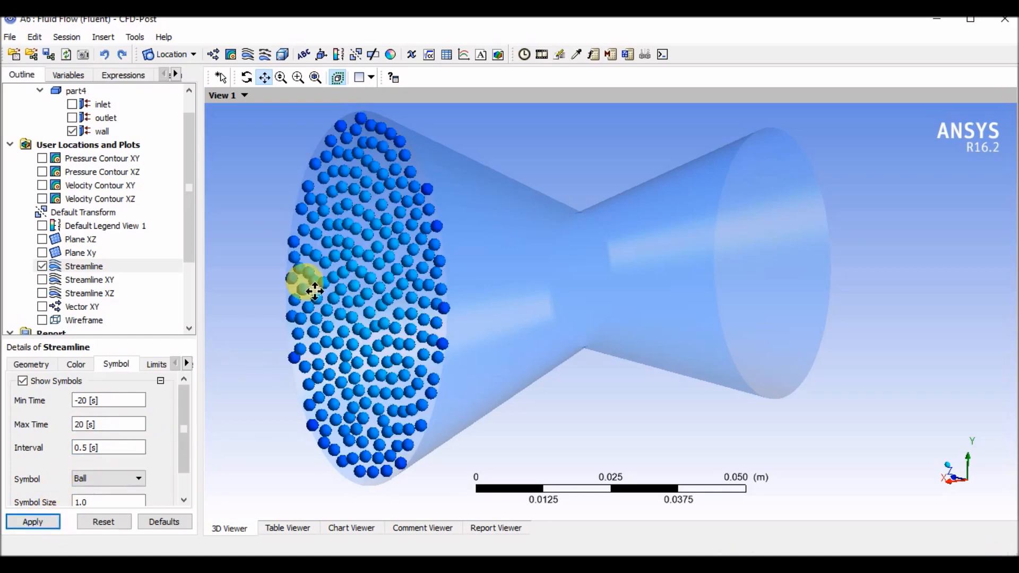
# Play the Quick Animation of the Streamline's ball symbols through the nozzle and stop it.
pyautogui.click(542, 56)
pyautogui.click(38, 279)
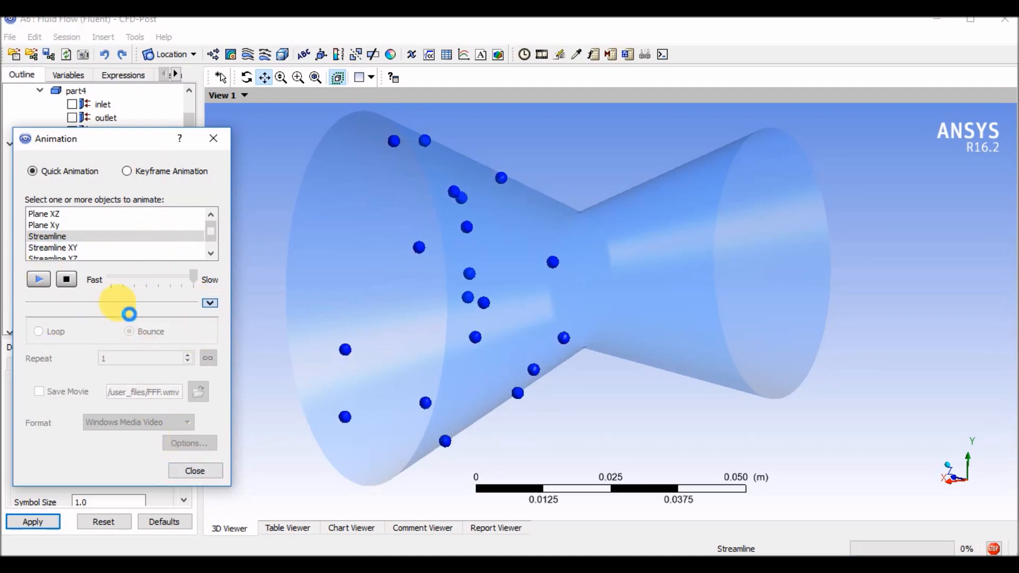
pyautogui.click(67, 279)
# Try the Save Movie option of the animation and its file destination, and turn it back off.
pyautogui.click(210, 303)
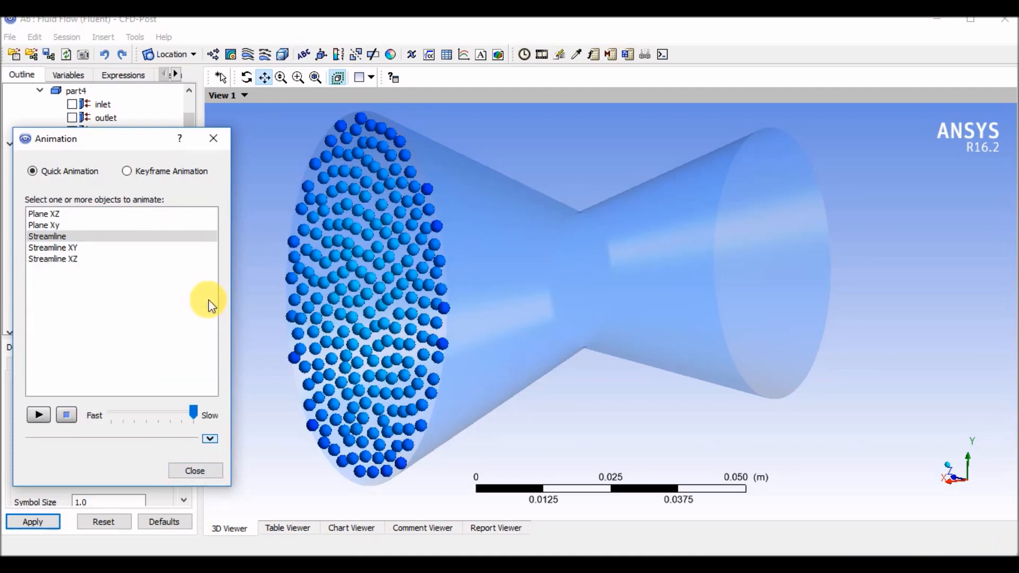
pyautogui.click(209, 438)
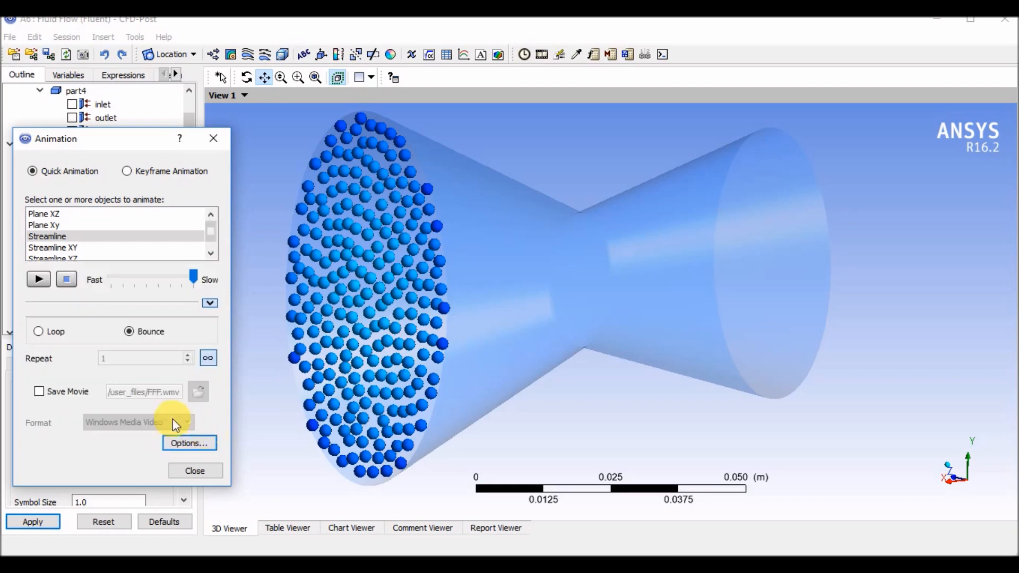
pyautogui.click(39, 393)
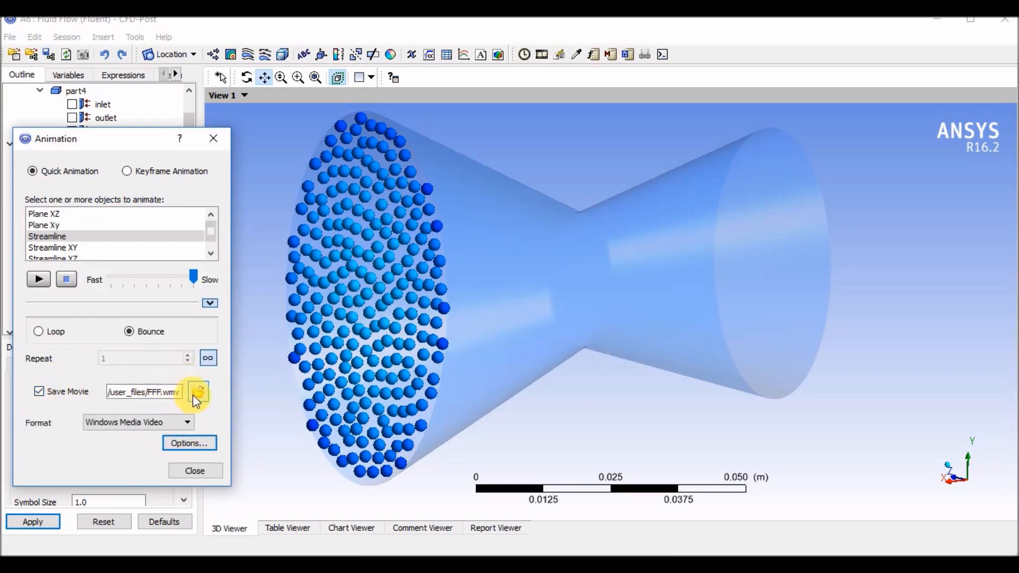
pyautogui.click(198, 394)
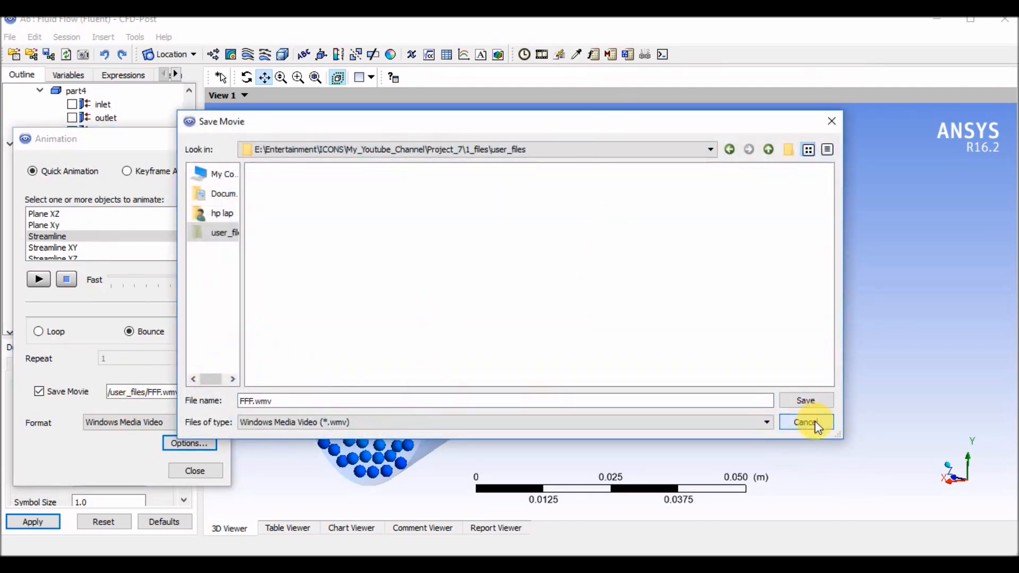
pyautogui.click(815, 421)
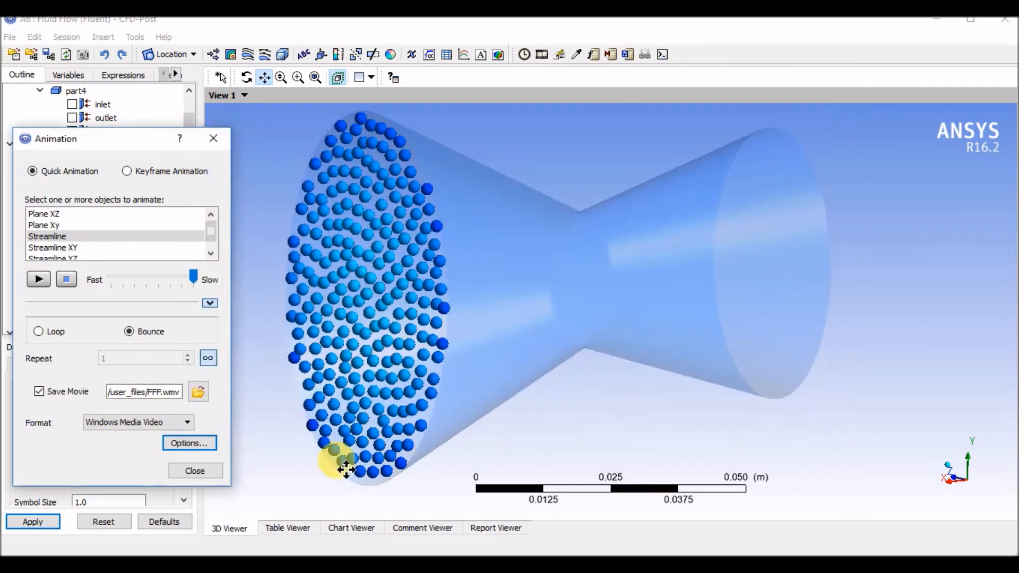
pyautogui.click(38, 391)
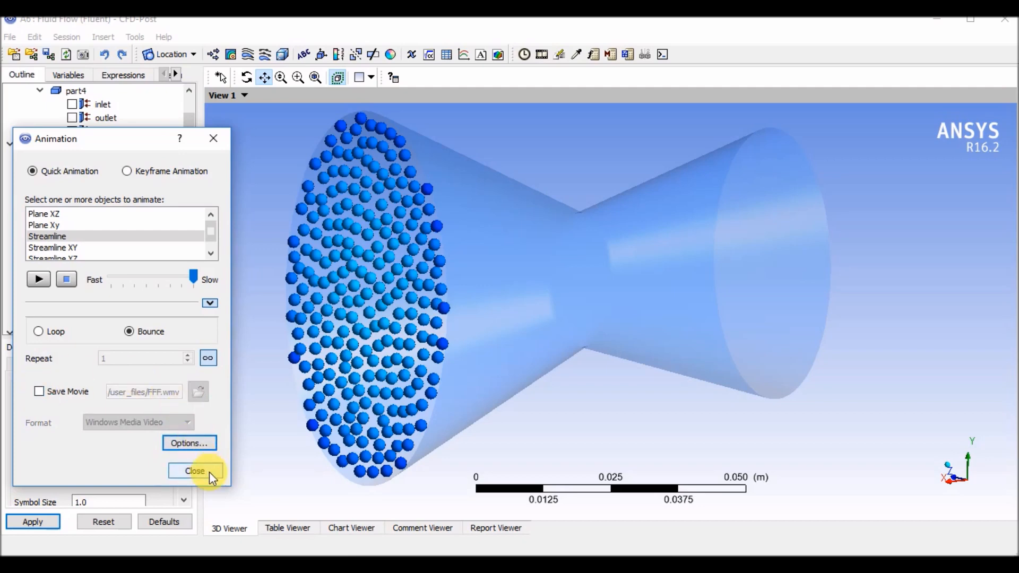
# Replay the Streamline animation without saving a movie, stop it and close the animation settings.
pyautogui.click(39, 281)
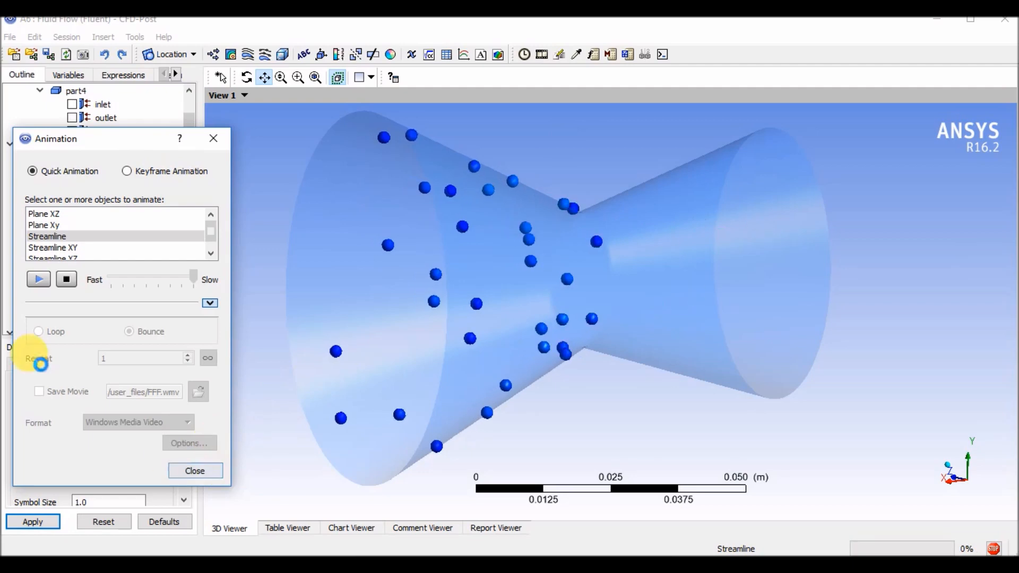
pyautogui.click(67, 280)
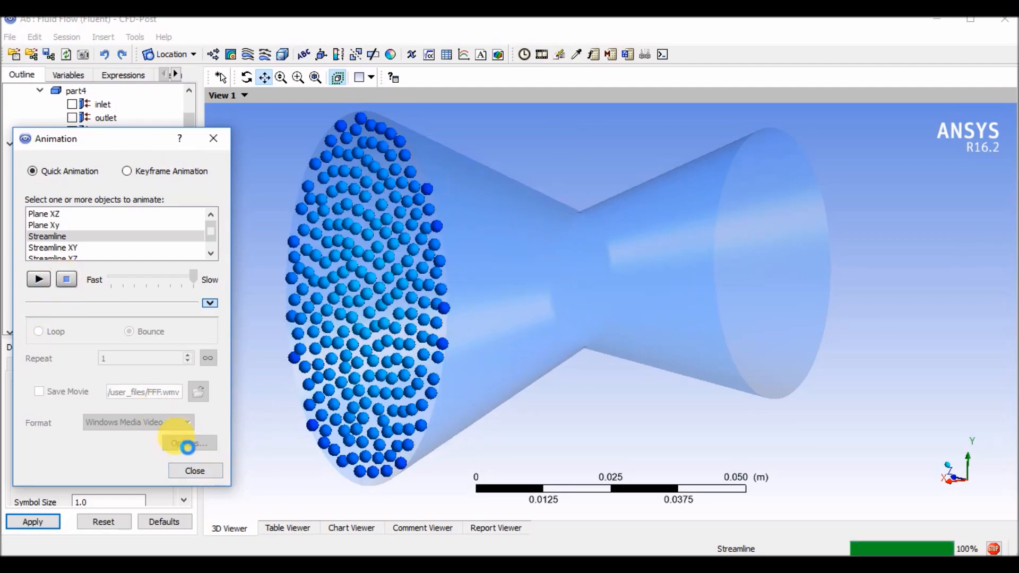
pyautogui.click(194, 471)
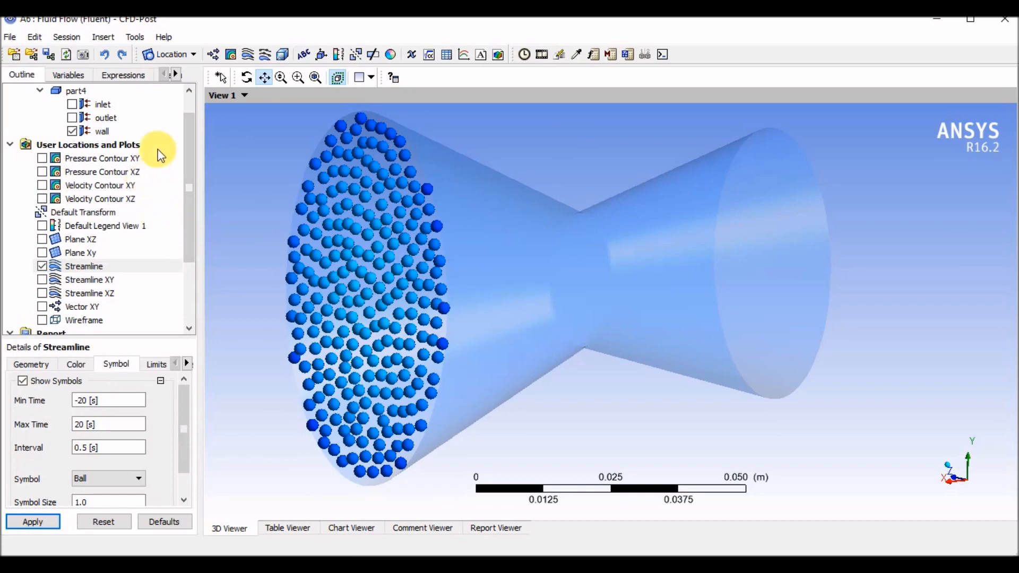
# Hide the 3D Streamline and leave only the nozzle wall displayed.
pyautogui.moveTo(503, 234)
pyautogui.mouseDown(button='middle')
pyautogui.moveTo(519, 239)
pyautogui.moveTo(510, 240)
pyautogui.mouseUp(button='middle')
pyautogui.click(42, 266)
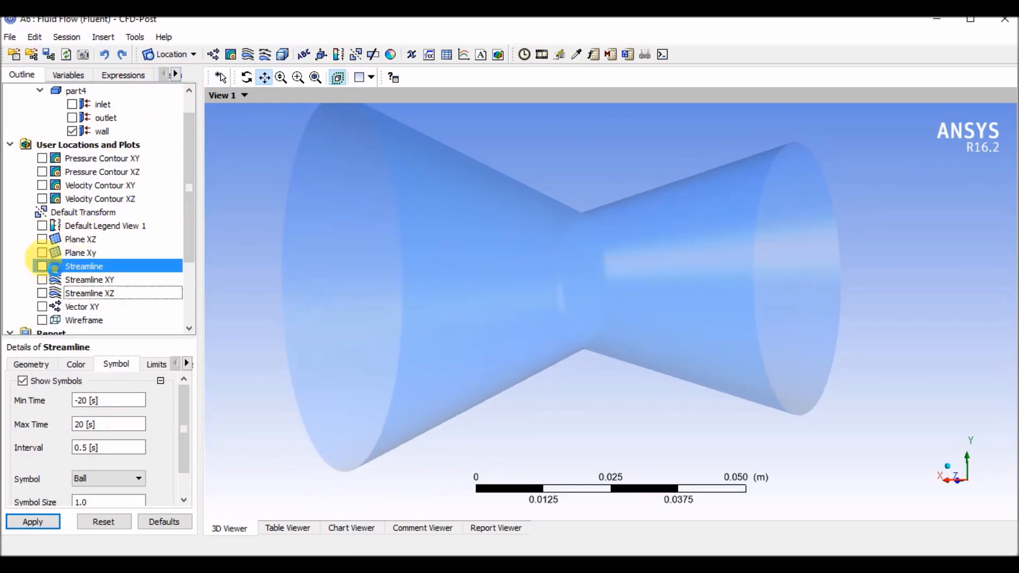
pyautogui.moveTo(497, 211); pyautogui.dragTo(565, 242, button='middle')
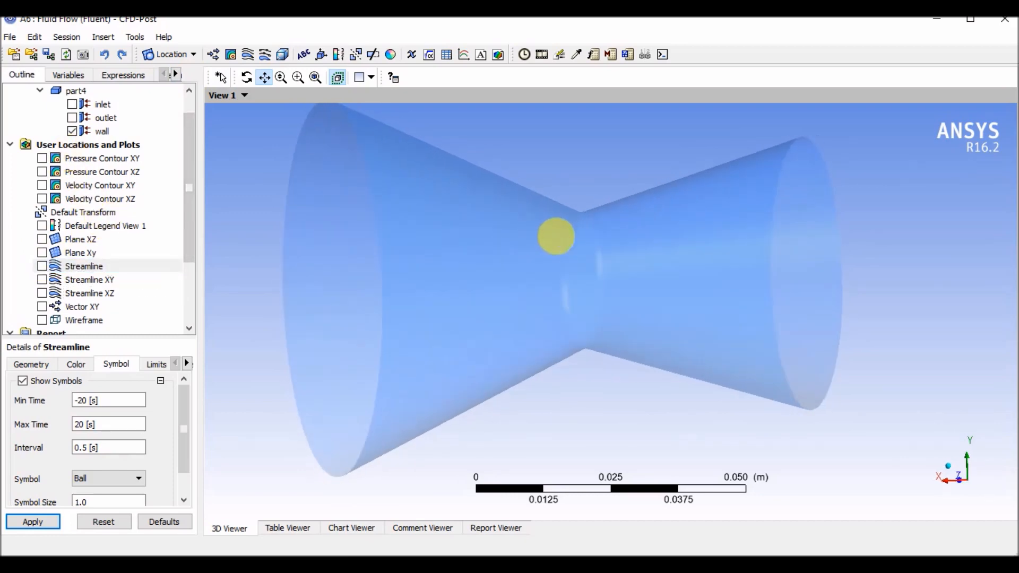
# Calculate the maximum value (maxVal) of Velocity on the outlet with the Function Calculator.
pyautogui.click(176, 72)
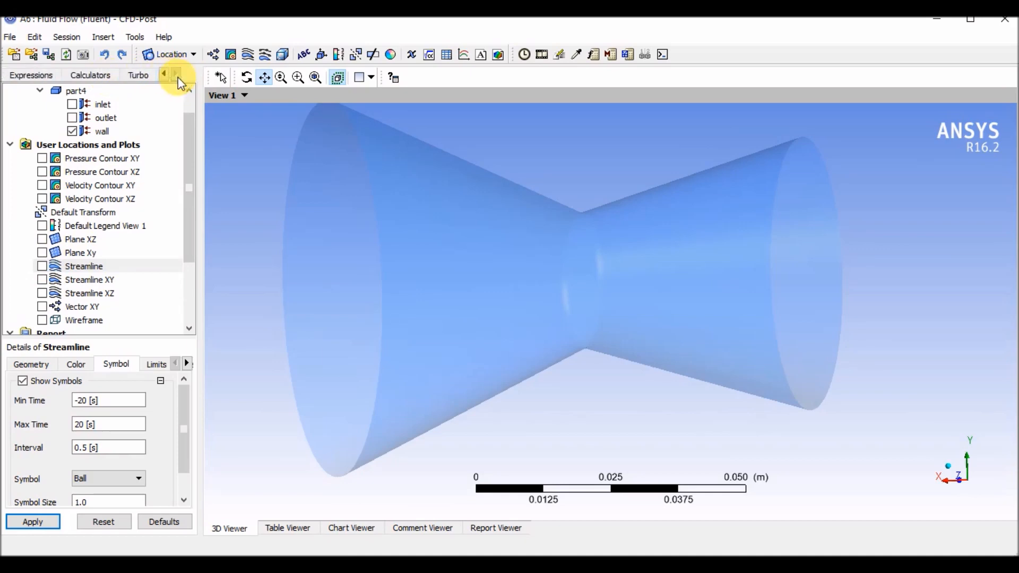
pyautogui.click(98, 74)
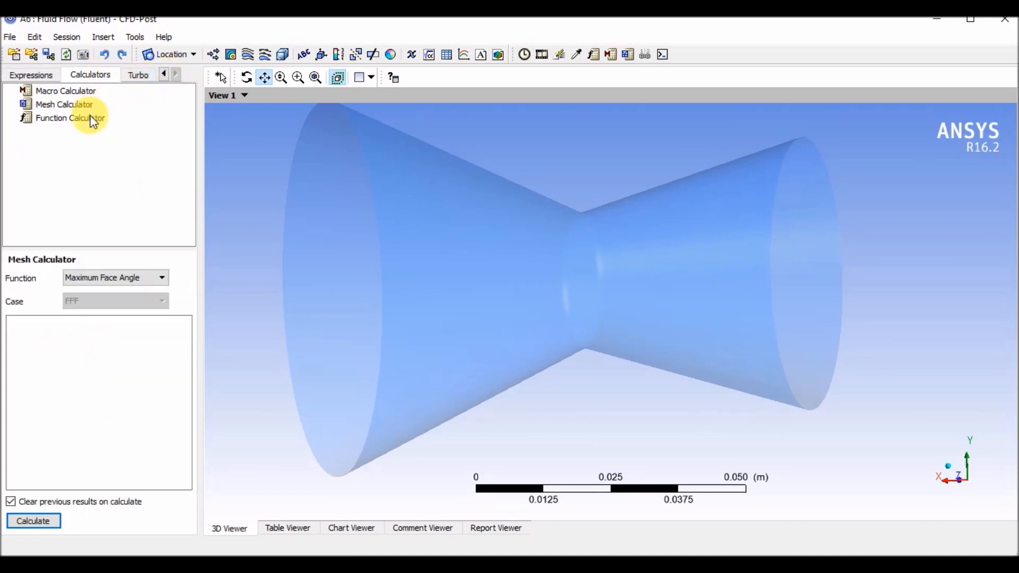
pyautogui.click(92, 120)
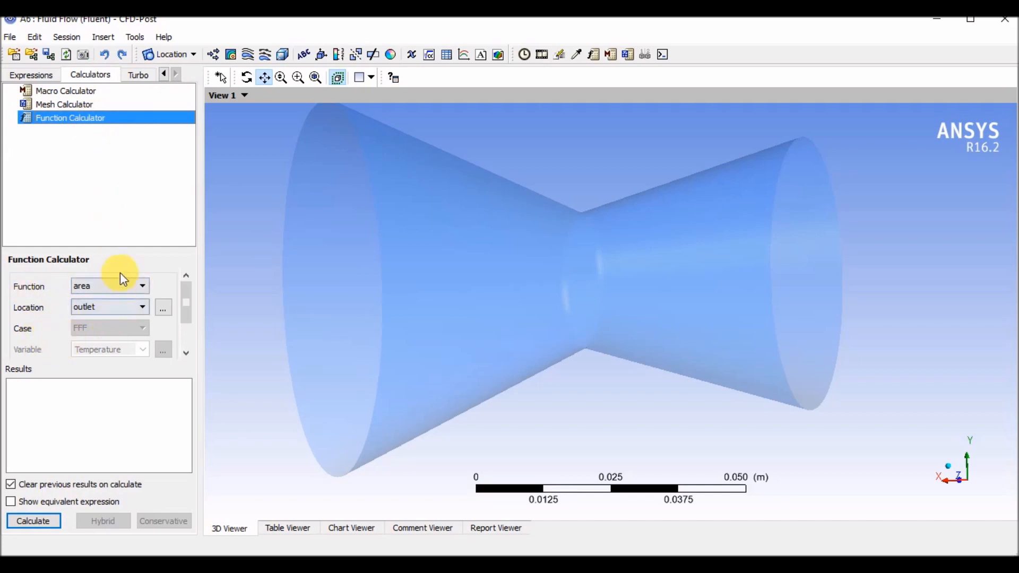
pyautogui.click(131, 289)
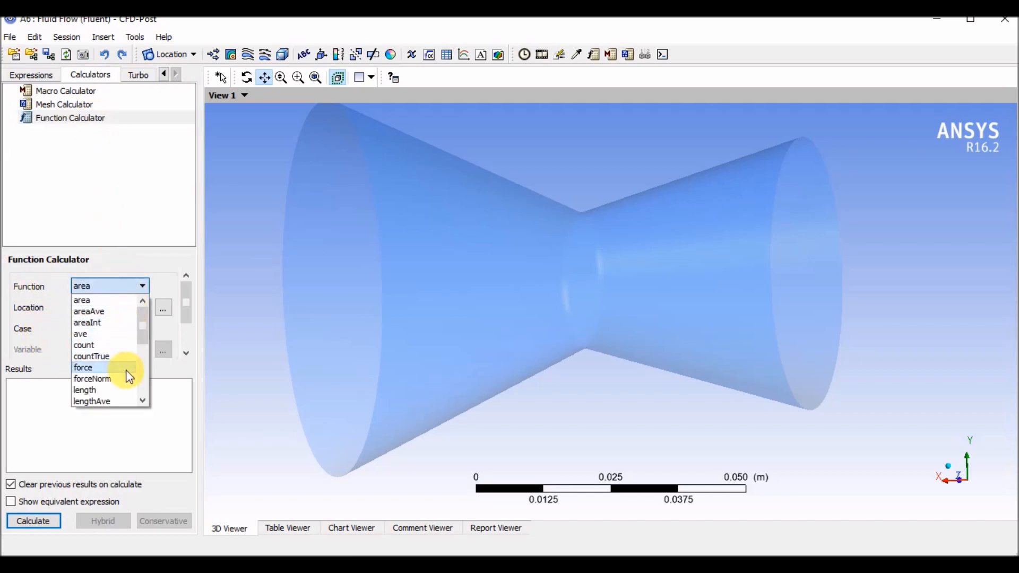
pyautogui.moveTo(145, 333); pyautogui.dragTo(145, 378)
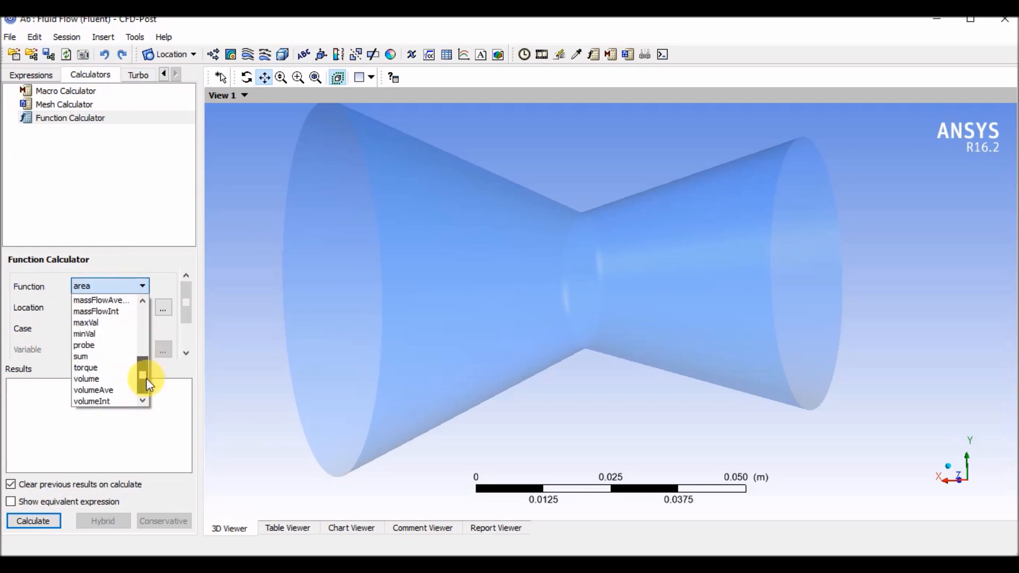
pyautogui.click(118, 322)
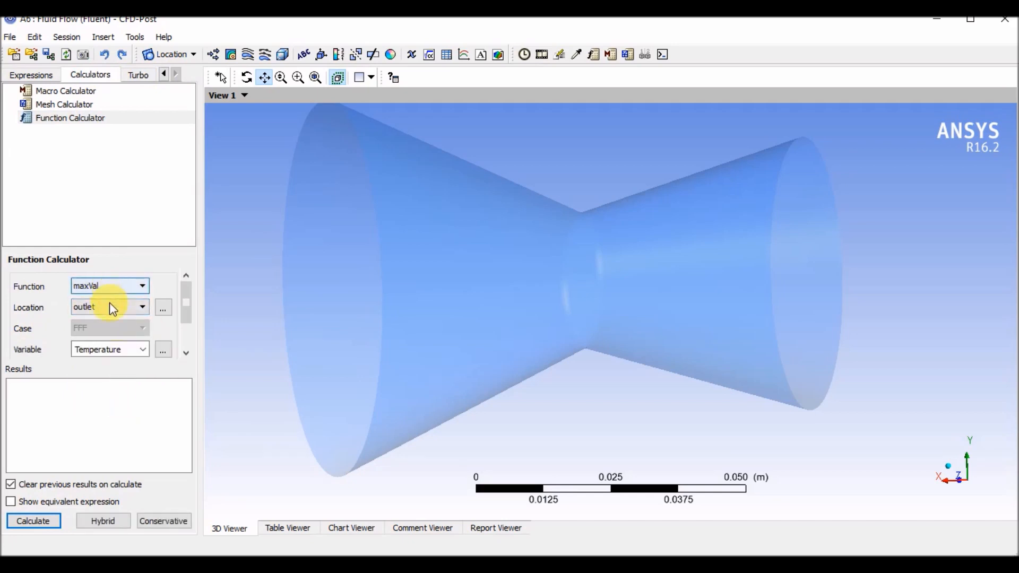
pyautogui.click(110, 306)
pyautogui.click(113, 327)
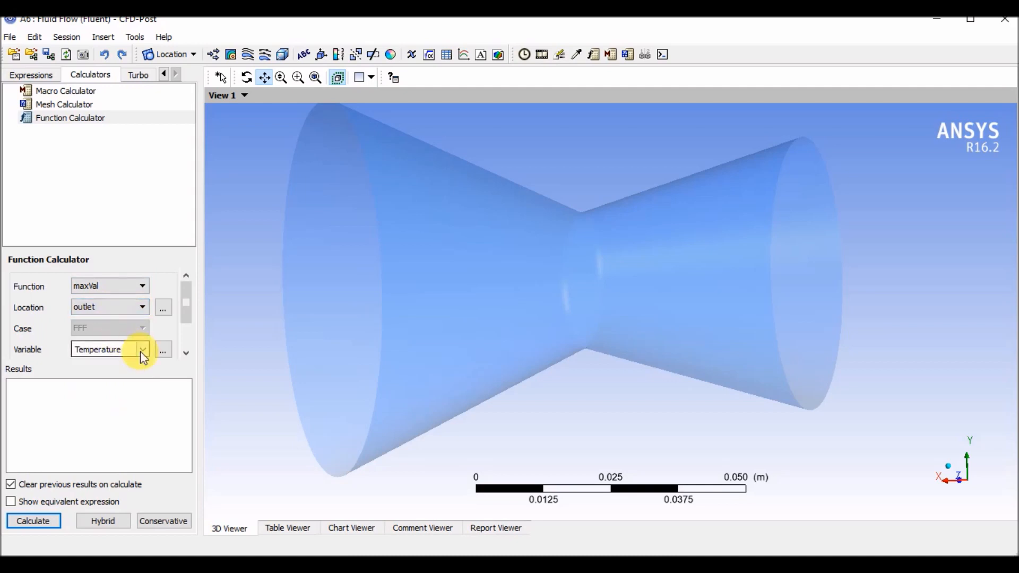
pyautogui.click(142, 349)
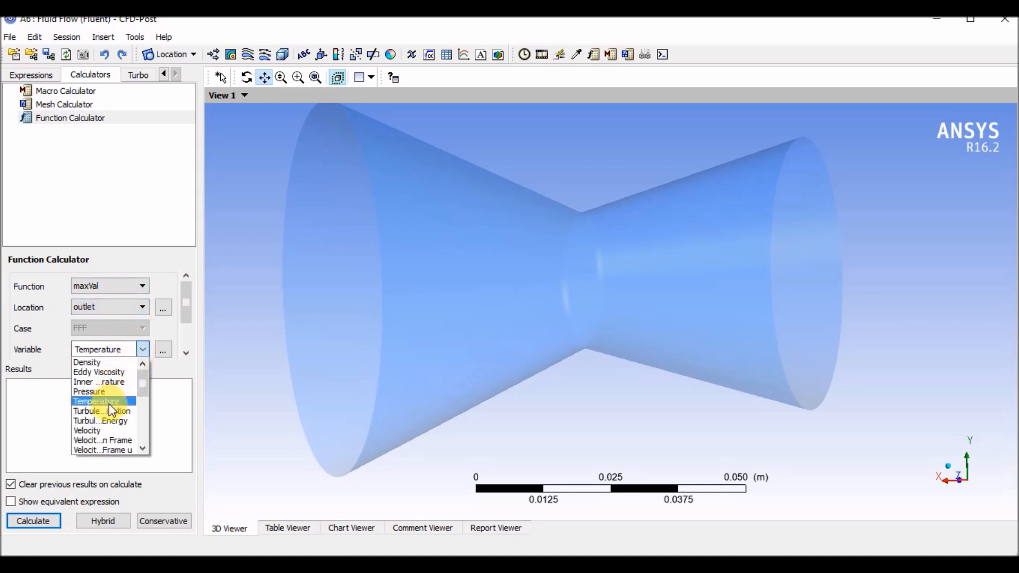
pyautogui.click(109, 429)
pyautogui.click(32, 520)
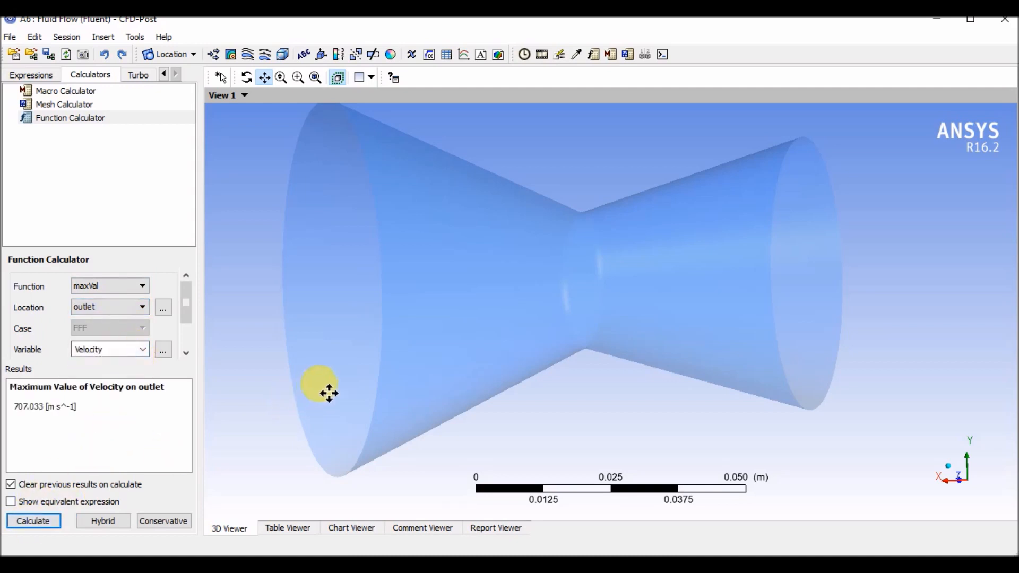
# Change the calculation location to the inlet and calculate the maximum Velocity there.
pyautogui.moveTo(923, 314); pyautogui.dragTo(801, 312, button='middle')
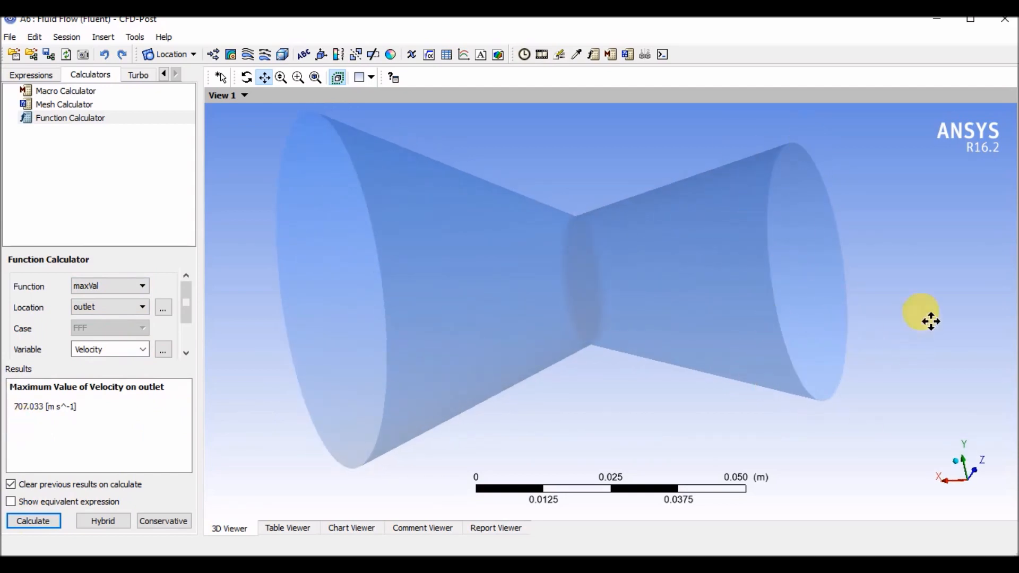
pyautogui.click(127, 308)
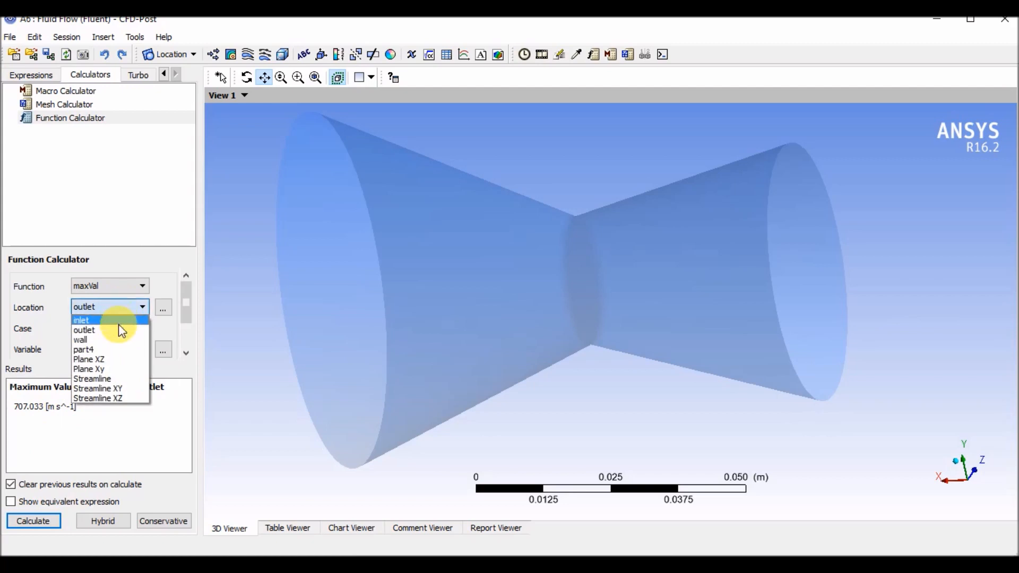
pyautogui.click(118, 317)
pyautogui.click(34, 521)
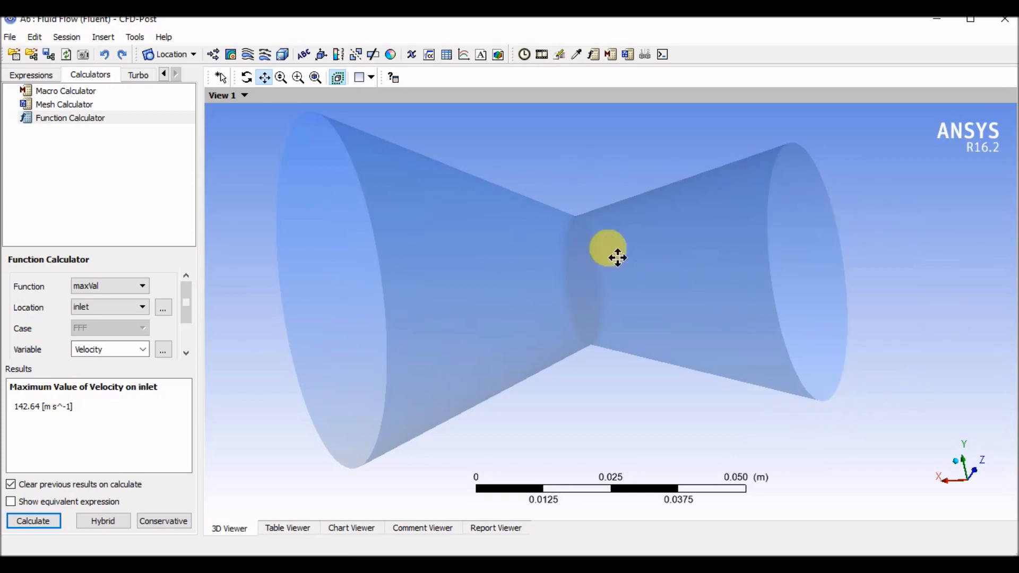
# Calculate the average (ave) of Velocity on the inlet with the Function Calculator.
pyautogui.moveTo(690, 359); pyautogui.dragTo(826, 443, button='middle')
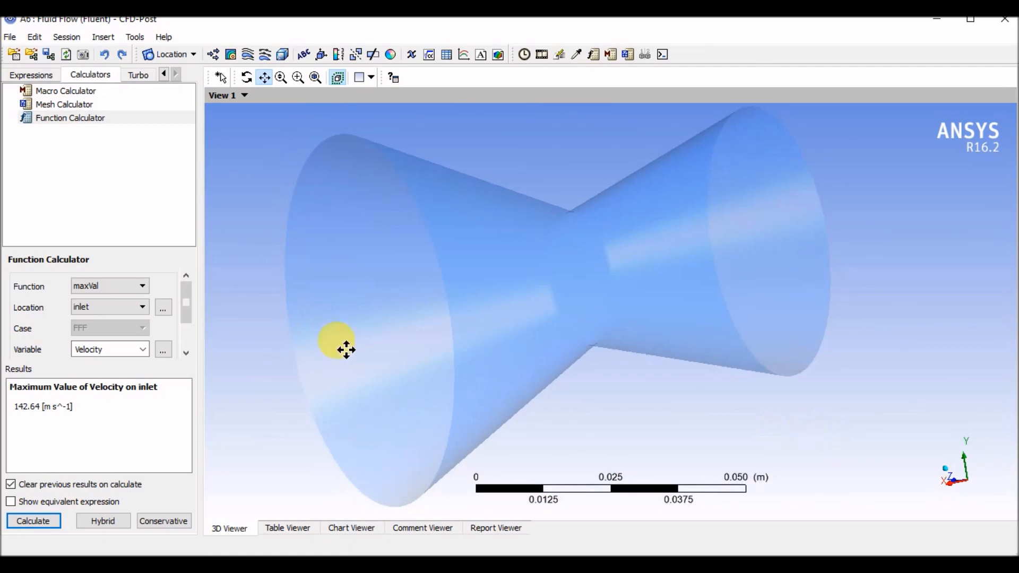
pyautogui.click(122, 288)
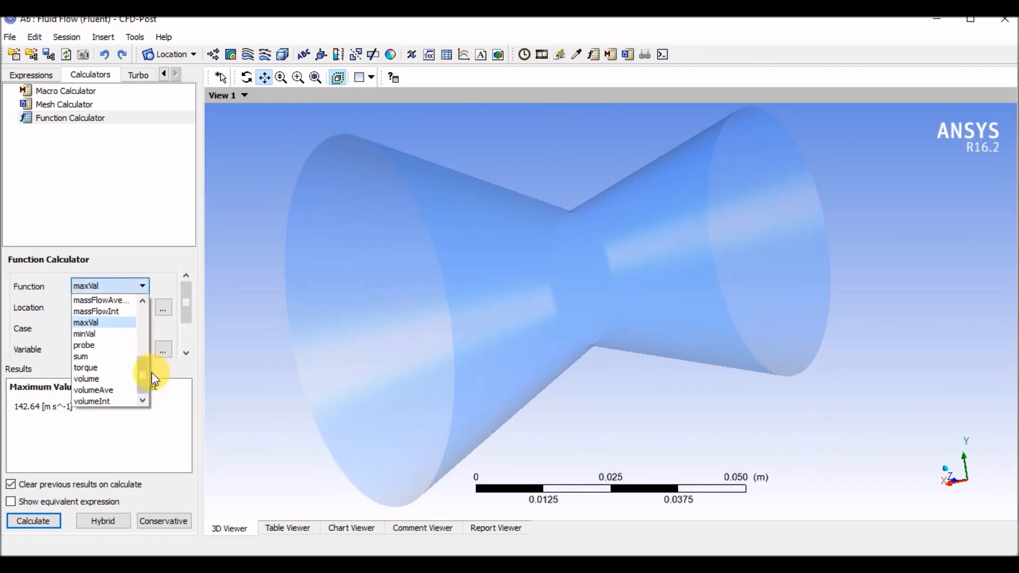
pyautogui.moveTo(144, 372); pyautogui.dragTo(145, 315)
pyautogui.click(108, 335)
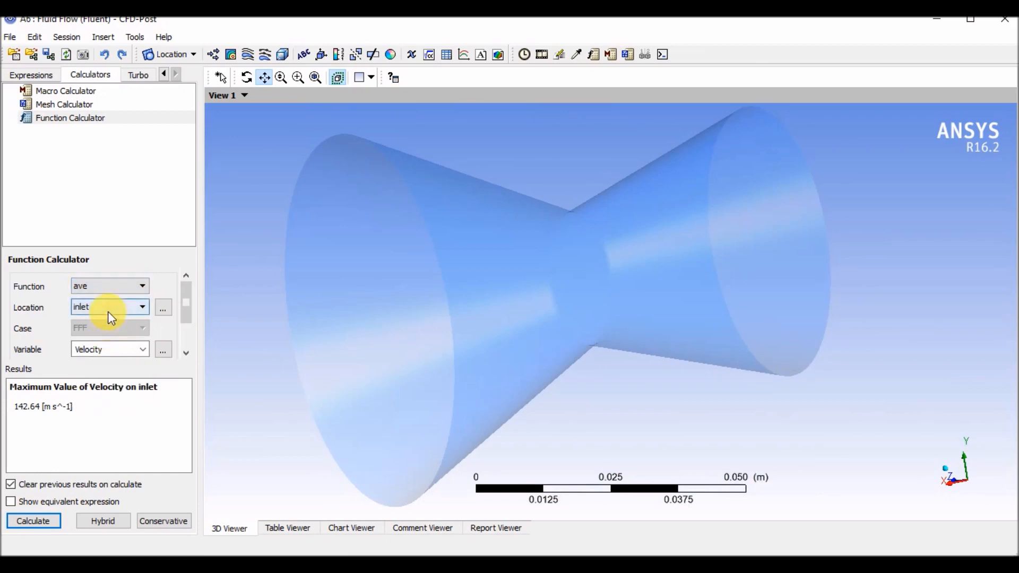
pyautogui.click(33, 521)
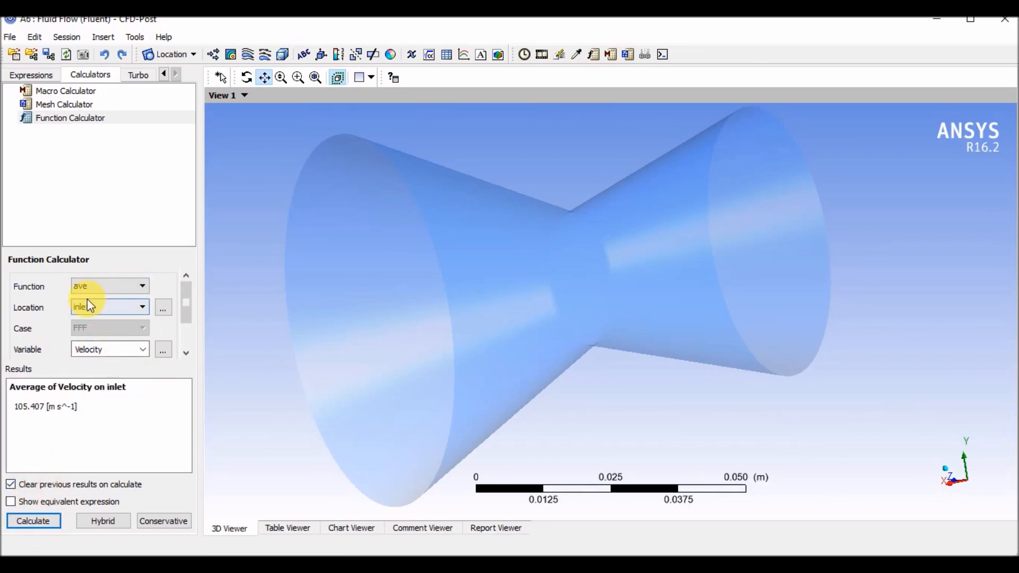
# Change the calculation location to the outlet and calculate the average Velocity there.
pyautogui.click(143, 307)
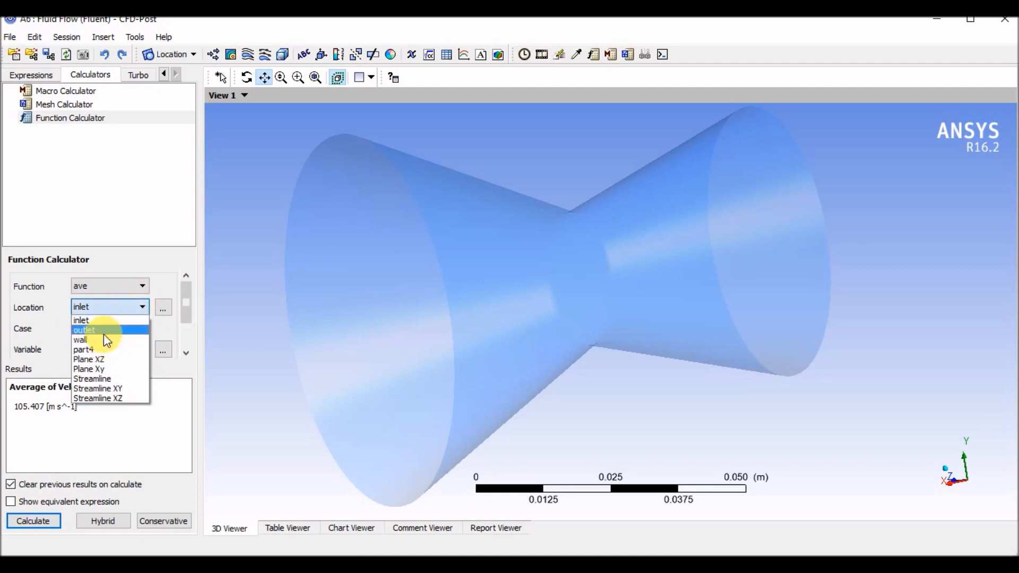
pyautogui.click(103, 331)
pyautogui.click(35, 522)
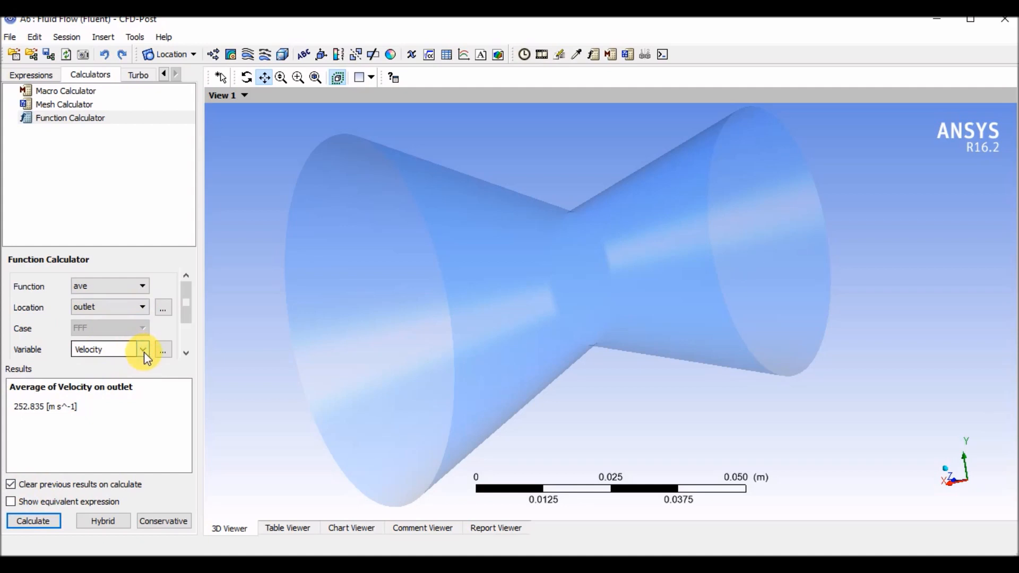
# Change the variable to Pressure and calculate its average on the inlet.
pyautogui.click(144, 350)
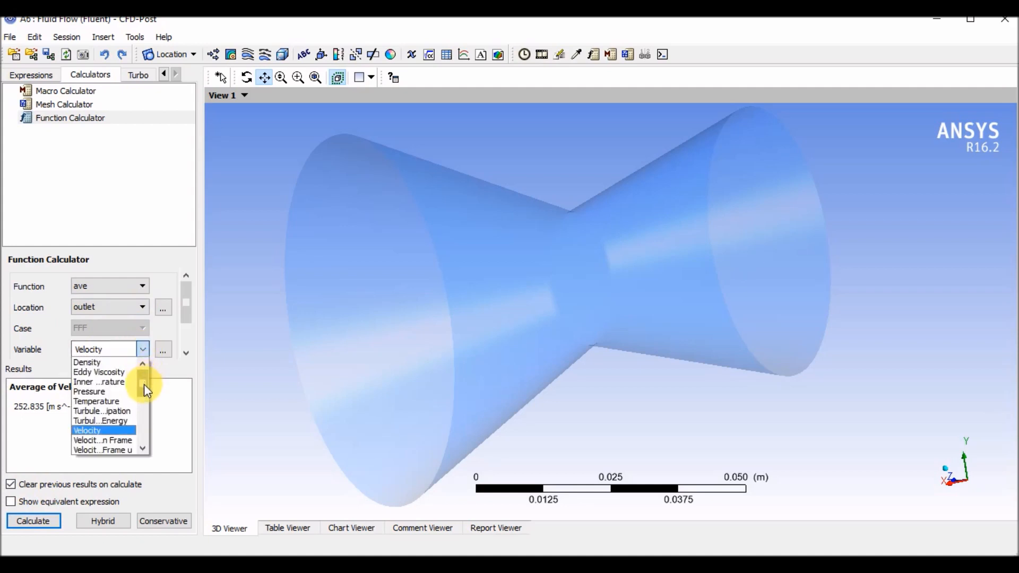
pyautogui.click(113, 393)
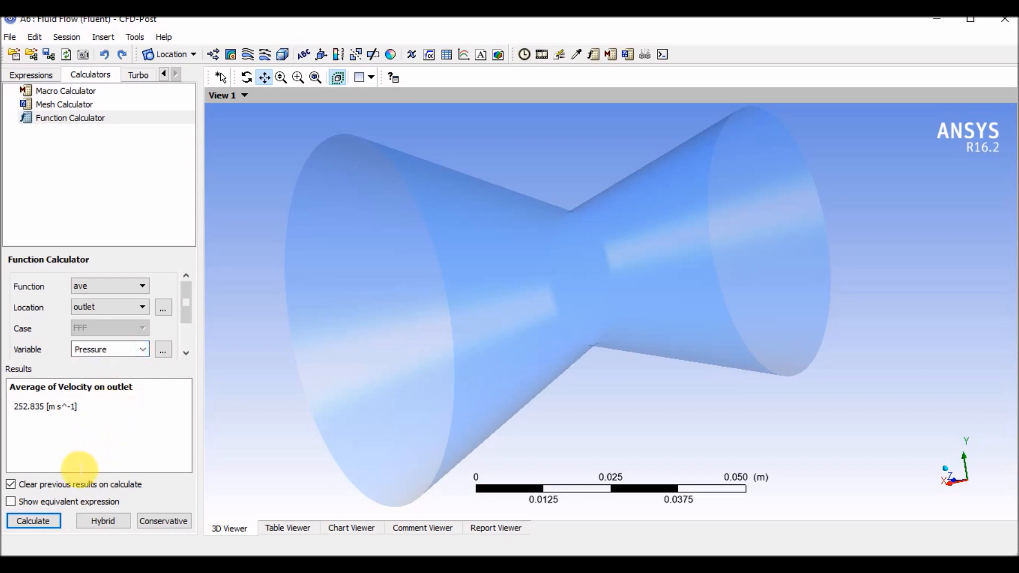
pyautogui.click(141, 307)
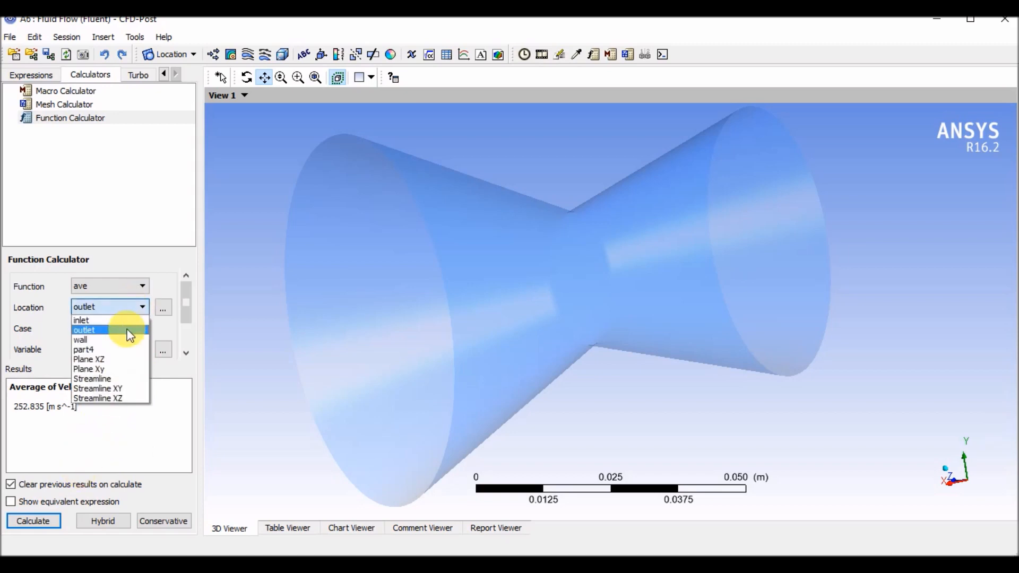
pyautogui.click(130, 313)
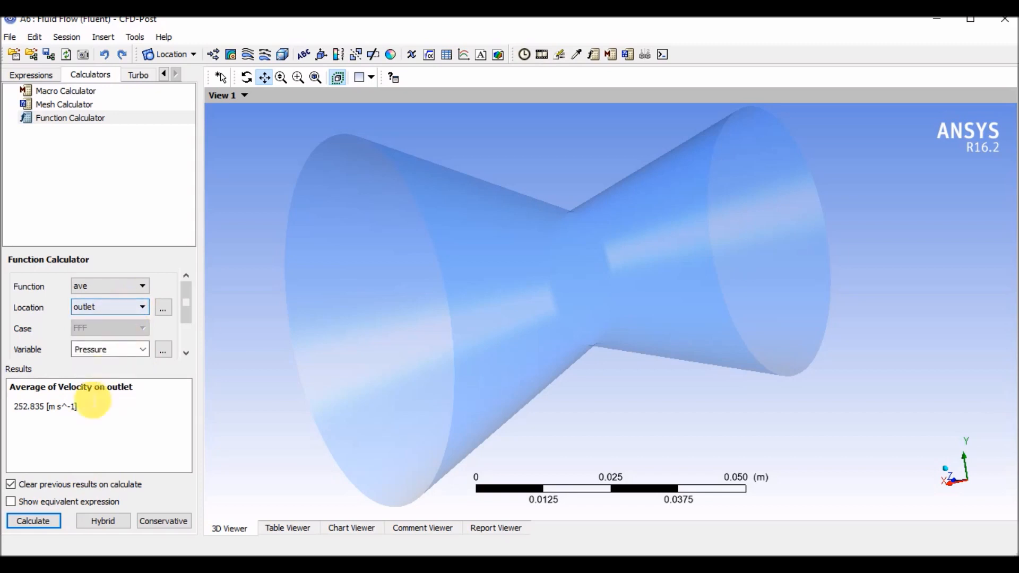
pyautogui.click(129, 307)
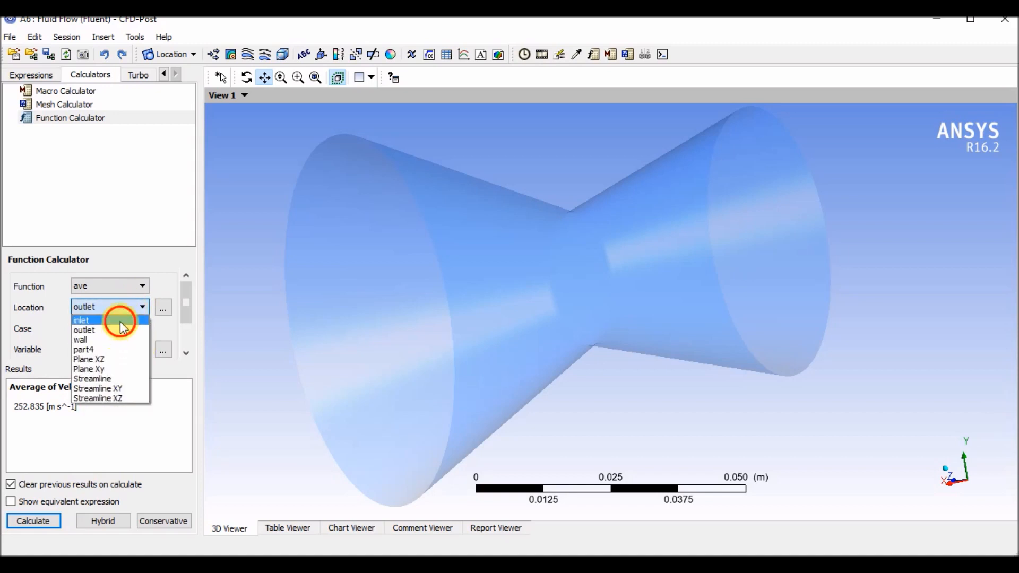
pyautogui.click(120, 321)
pyautogui.click(33, 521)
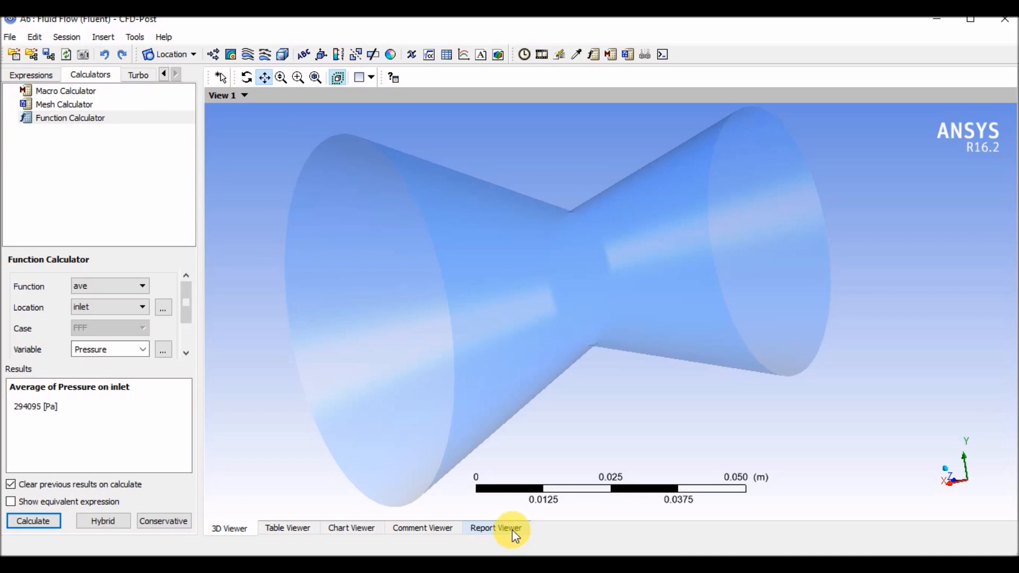
# Switch to the DATA presentation in PowerPoint to view the Residuals slide.
pyautogui.moveTo(752, 566)
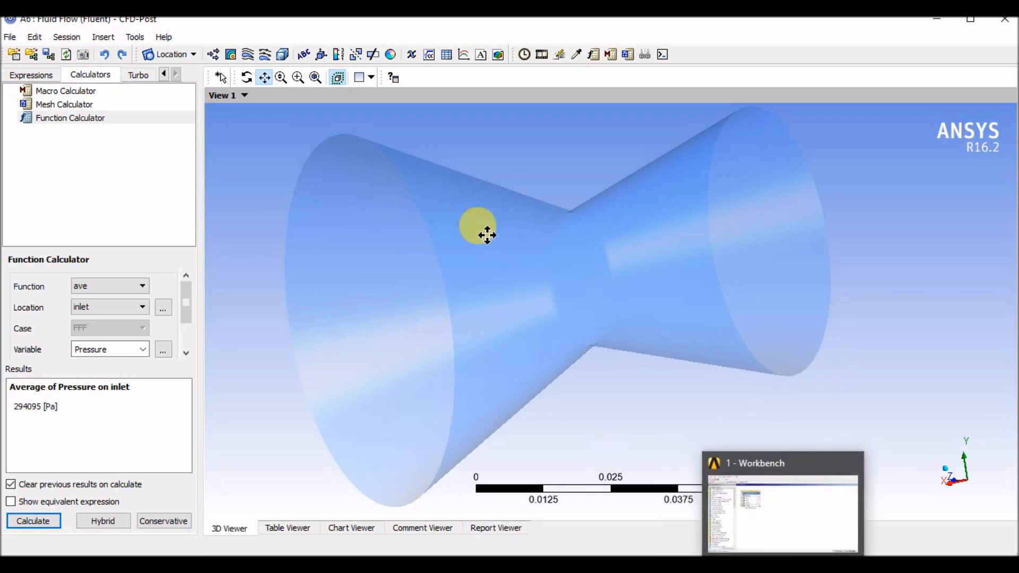
pyautogui.click(754, 565)
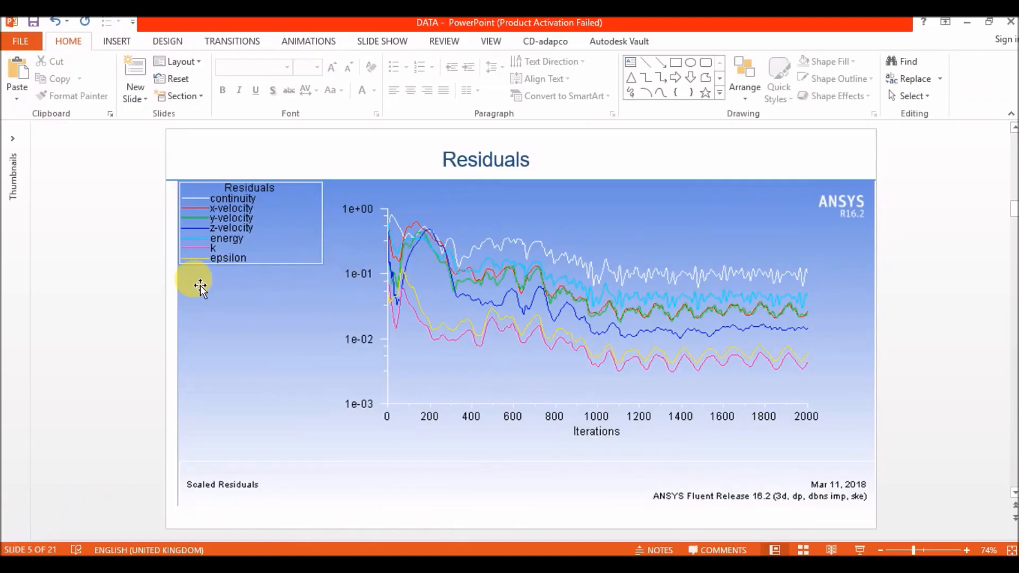